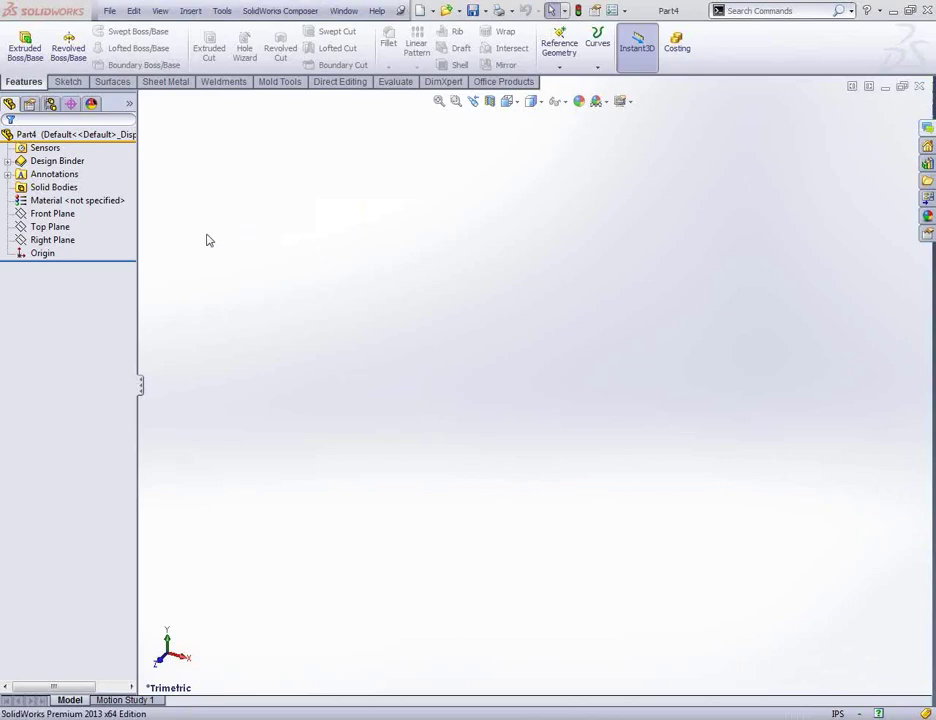
Sketch a center rectangle on the Front Plane, centred on the origin, about 8.68 in wide and 5.77 in high.
left_click(32, 215)
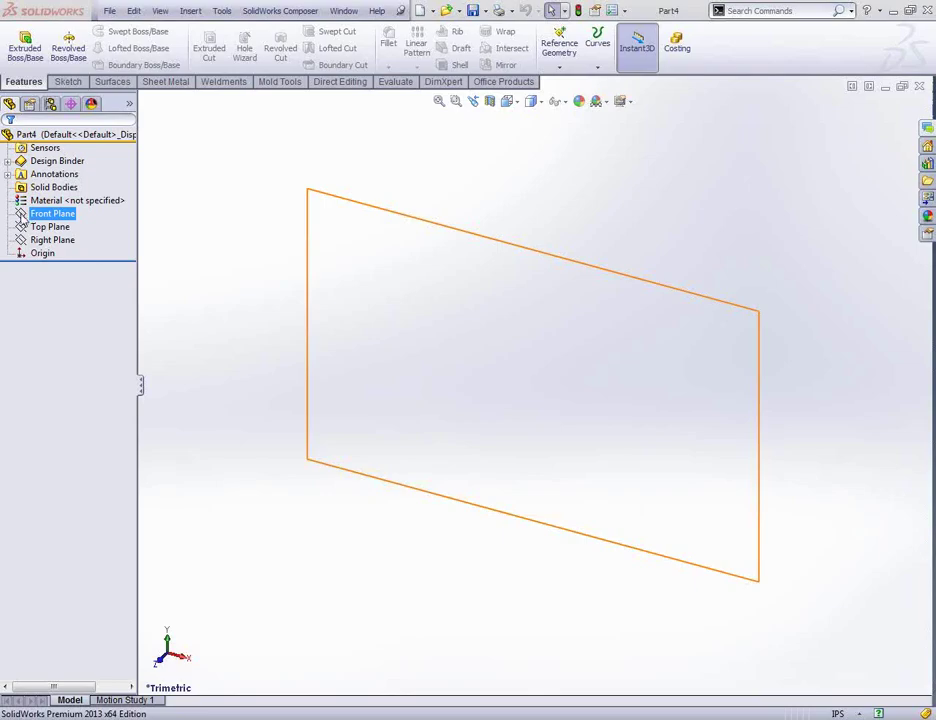
left_click(22, 215)
left_click(30, 191)
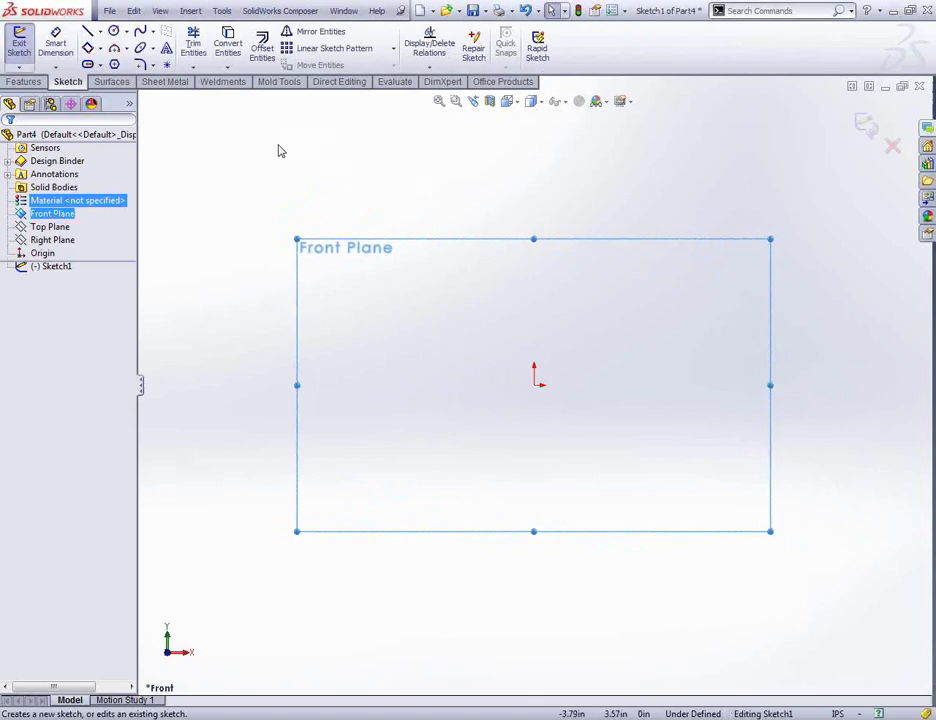
key("s")
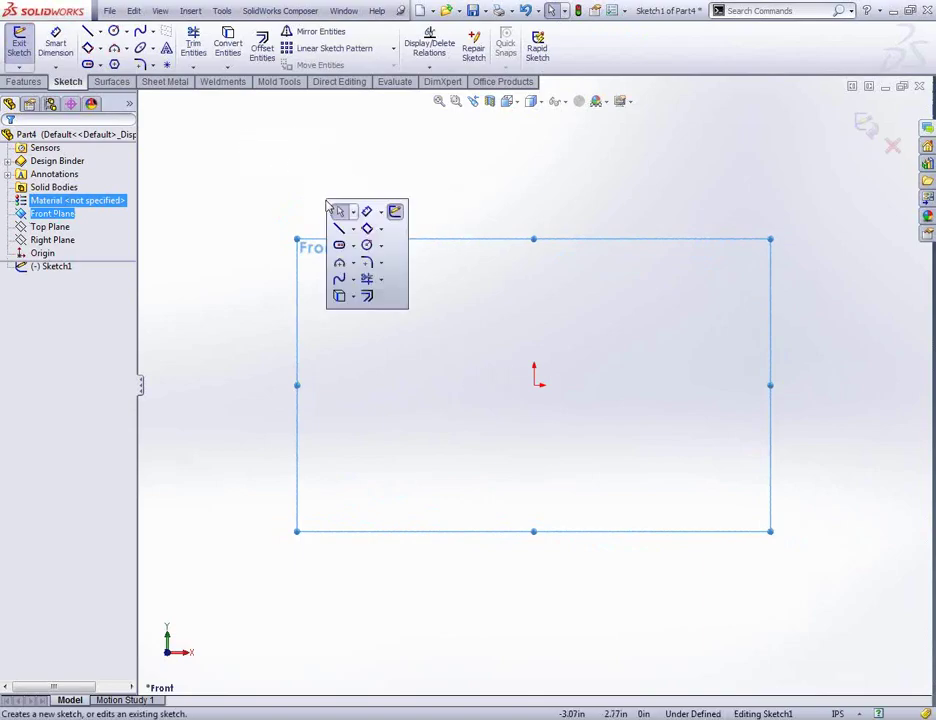
left_click(381, 229)
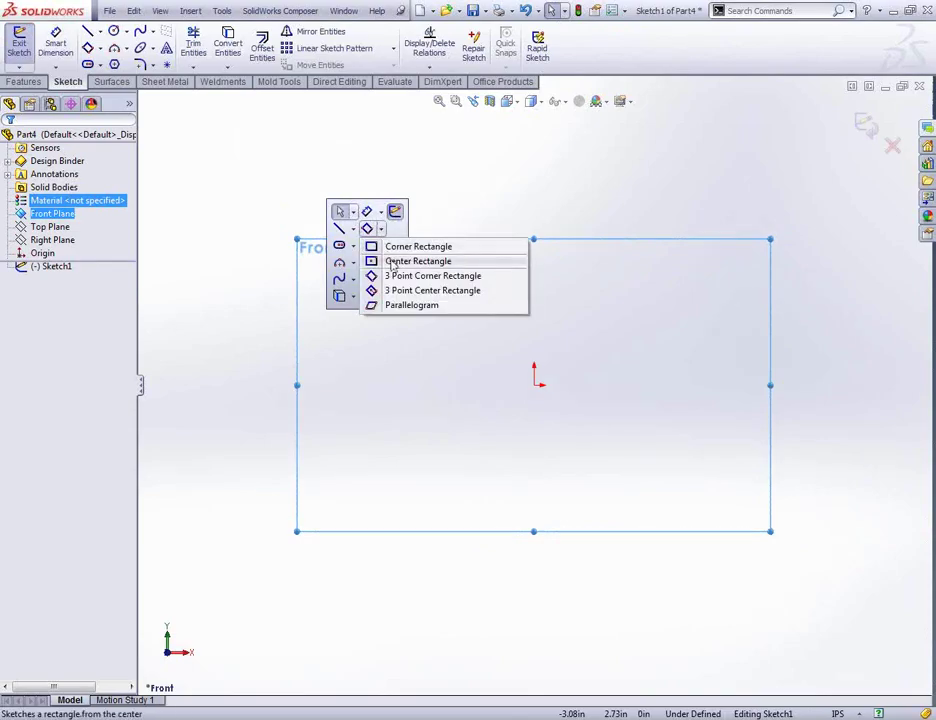
left_click(404, 262)
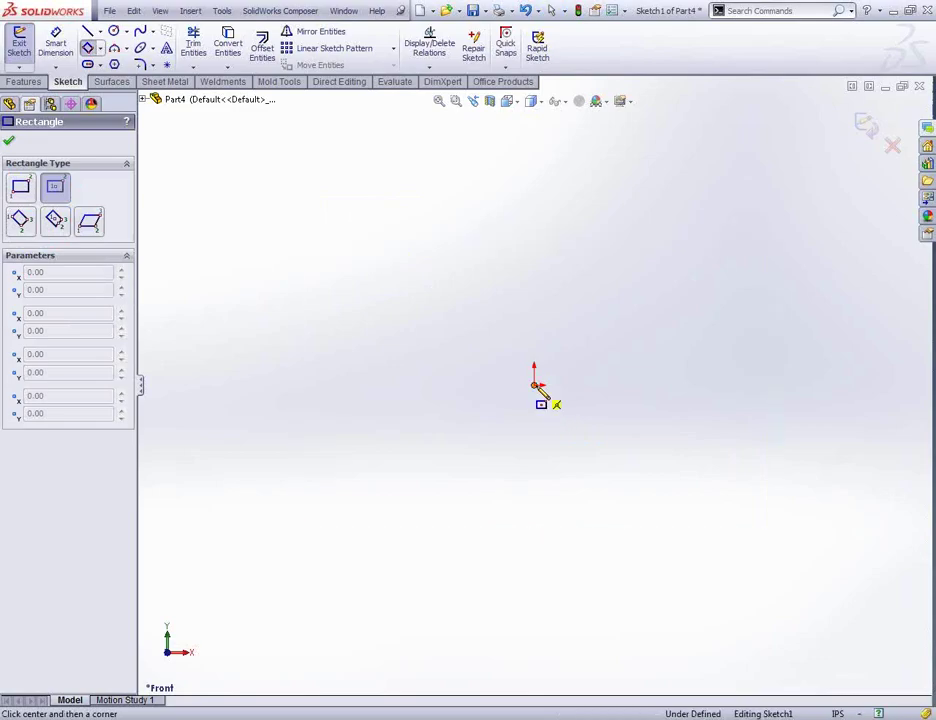
left_click(536, 386)
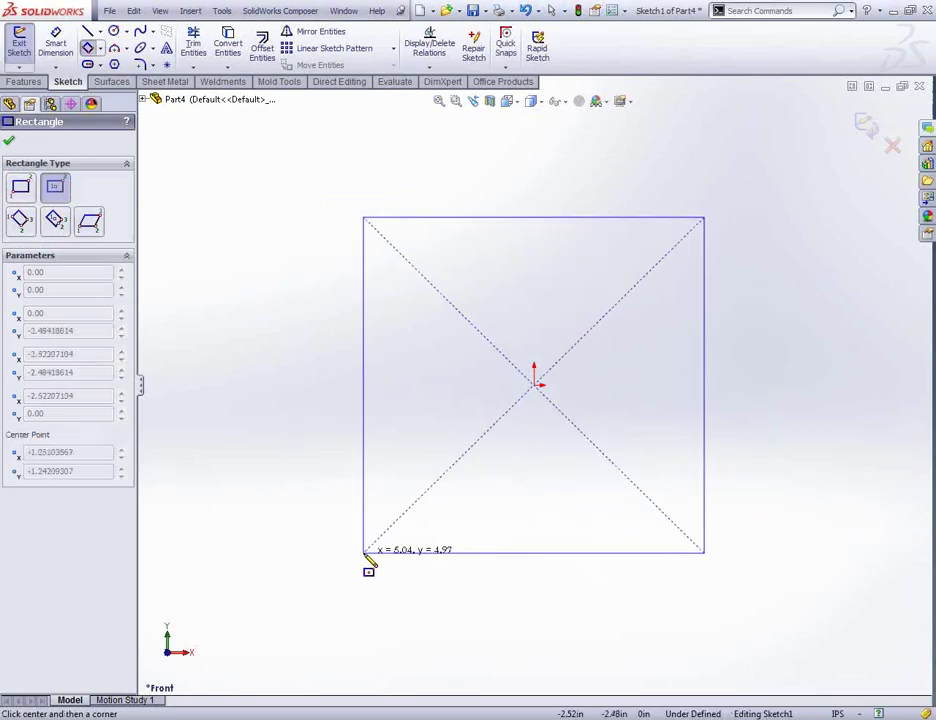
left_click(240, 579)
key("Escape")
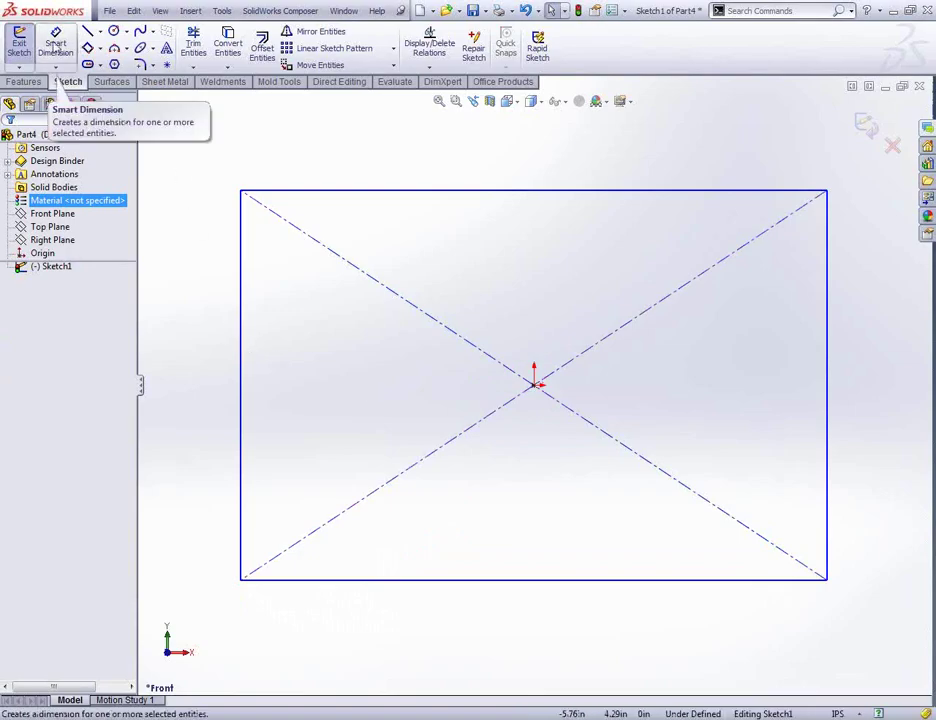
Dimension the rectangle with a height of 6 in and a width of 10 in.
left_click(57, 46)
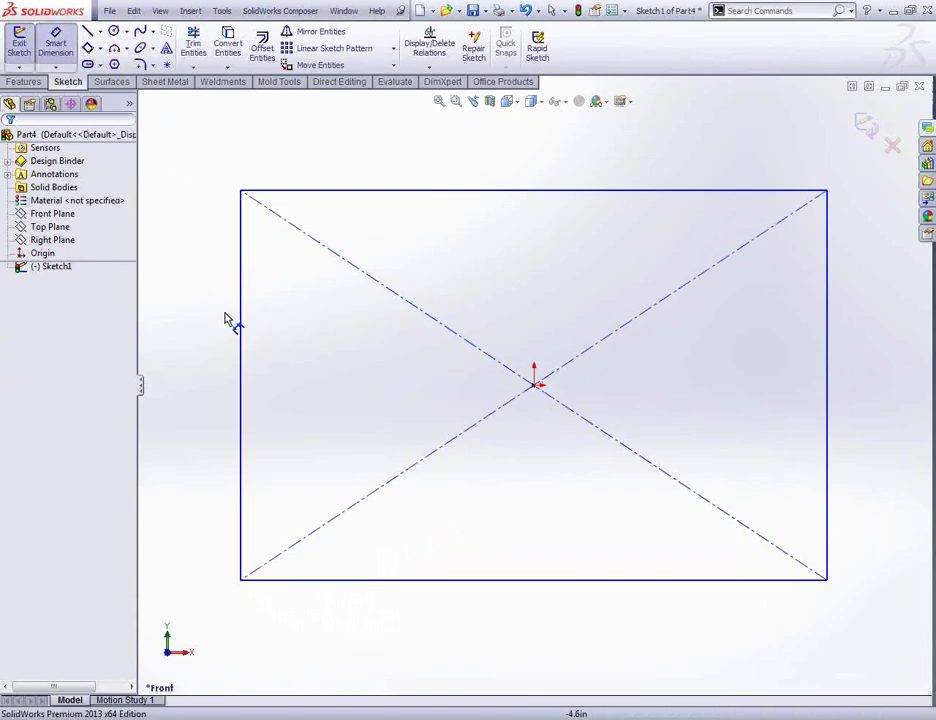
left_click(240, 330)
left_click(203, 389)
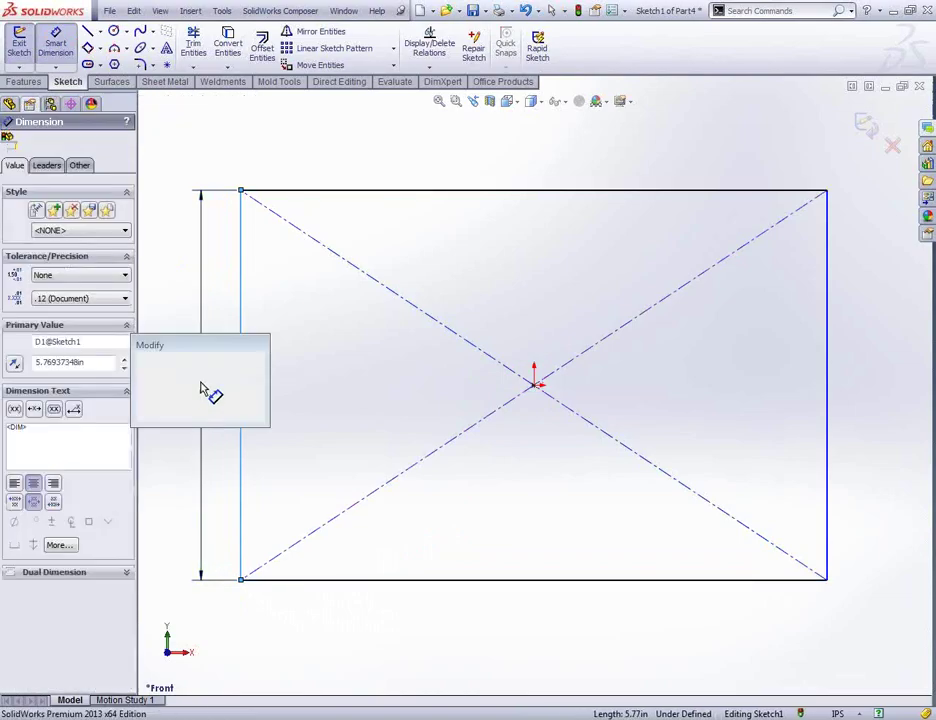
type("6")
key("Return")
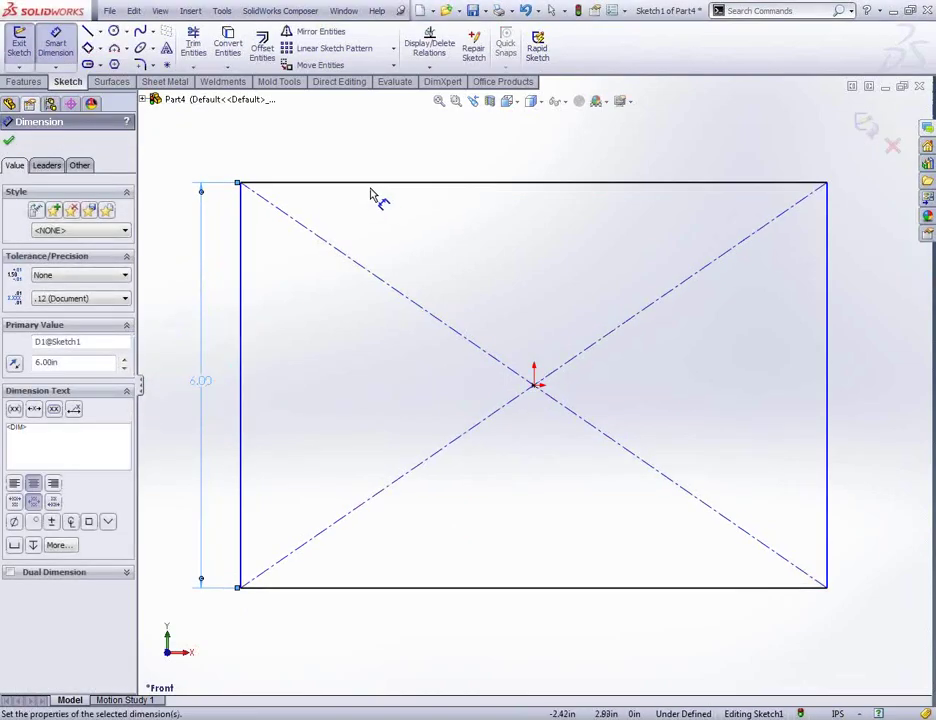
left_click(378, 184)
left_click(512, 165)
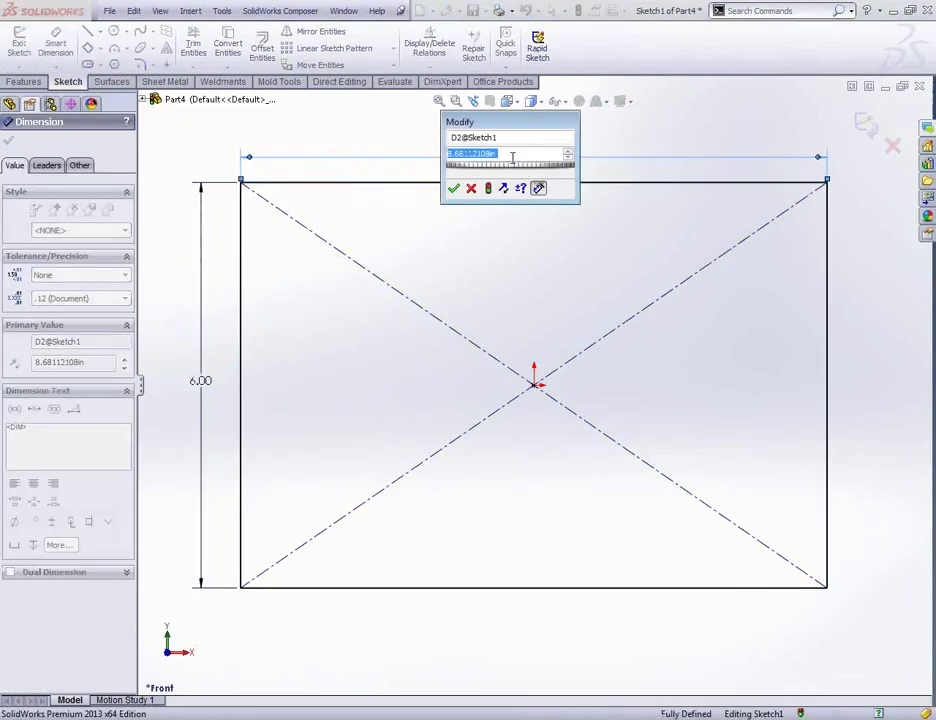
type("10")
key("Return")
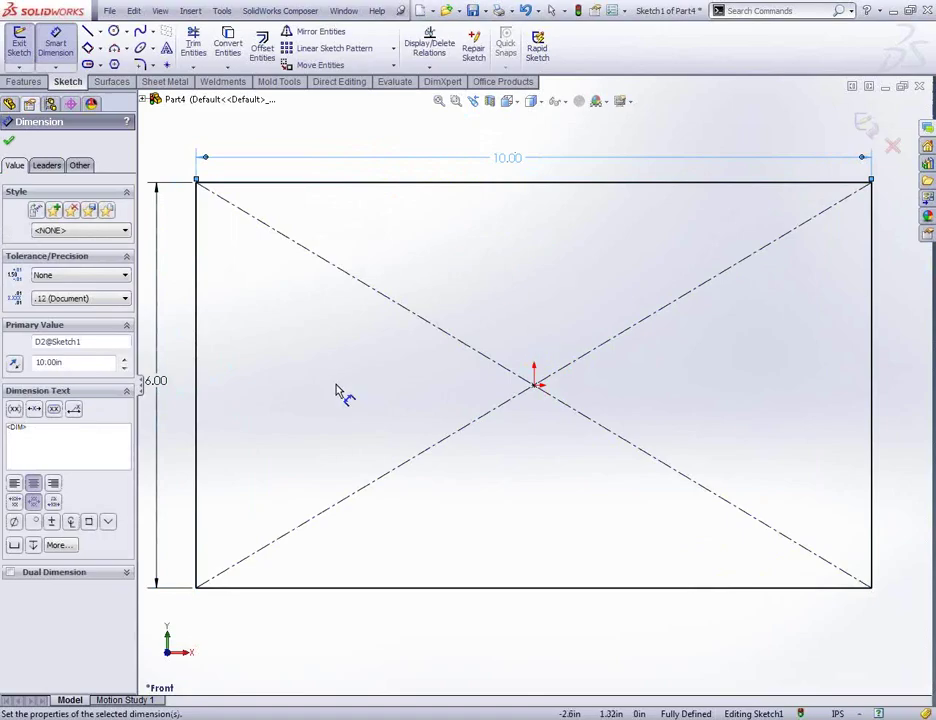
Extrude the rectangle as a blind boss with a depth of 4 in.
key("z")
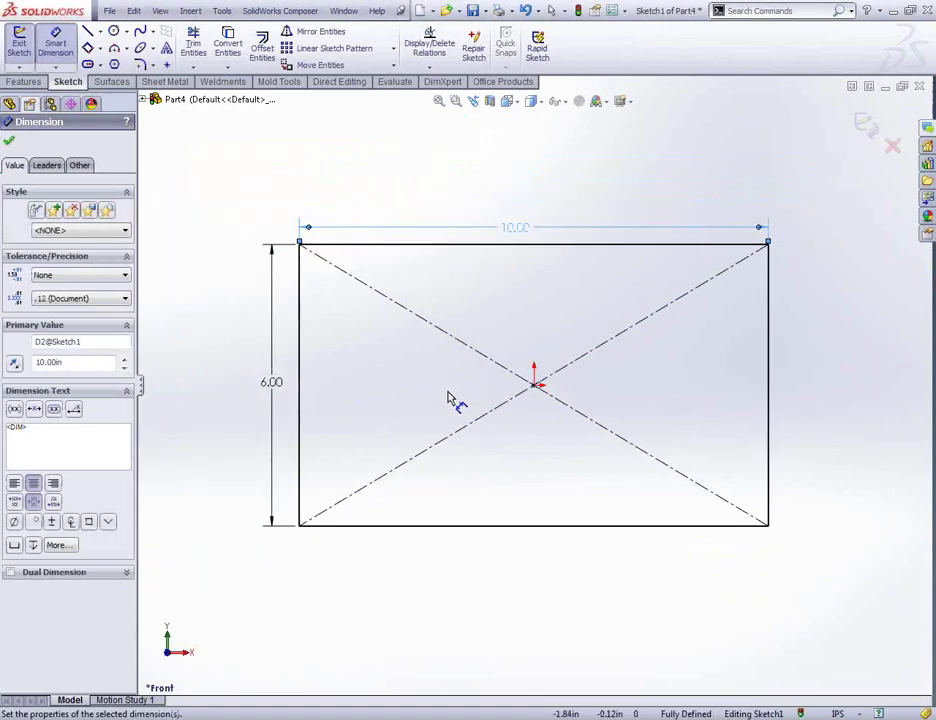
left_click(23, 81)
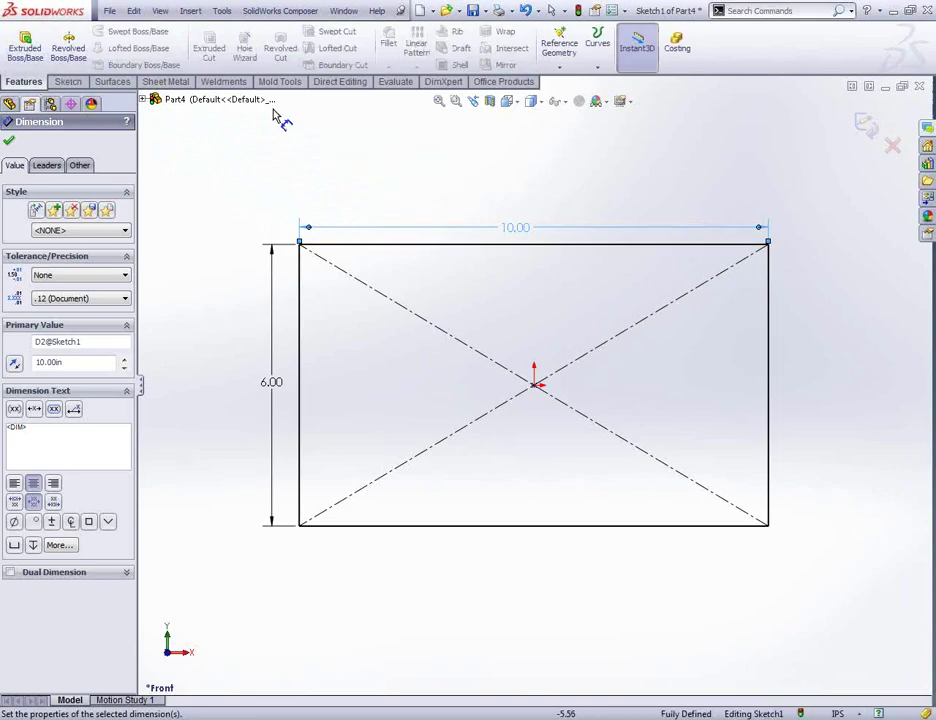
left_click(25, 50)
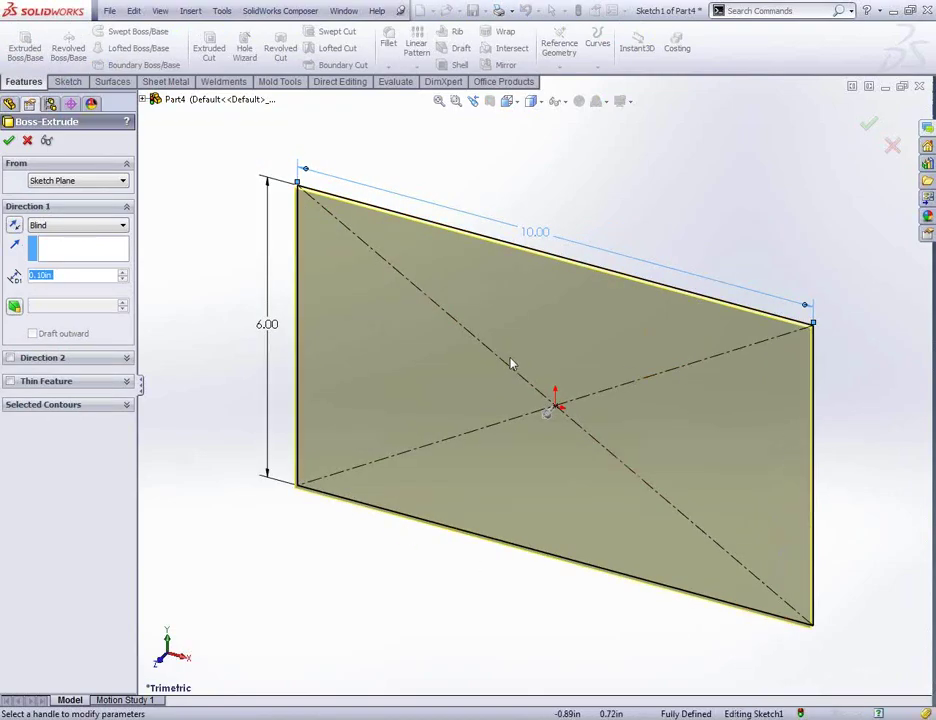
left_click(554, 422)
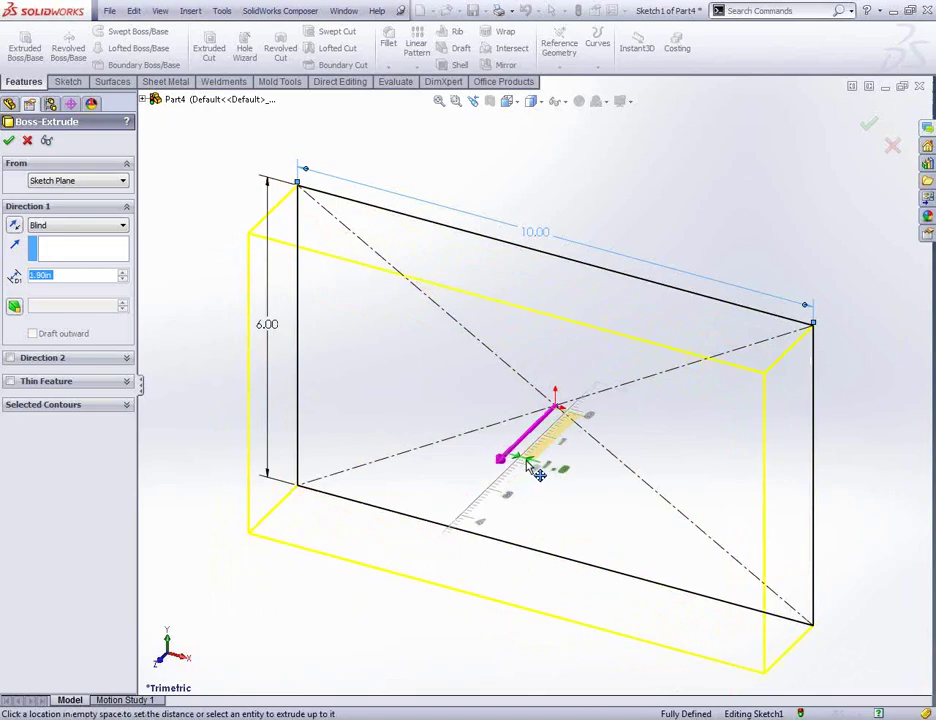
left_click(497, 461)
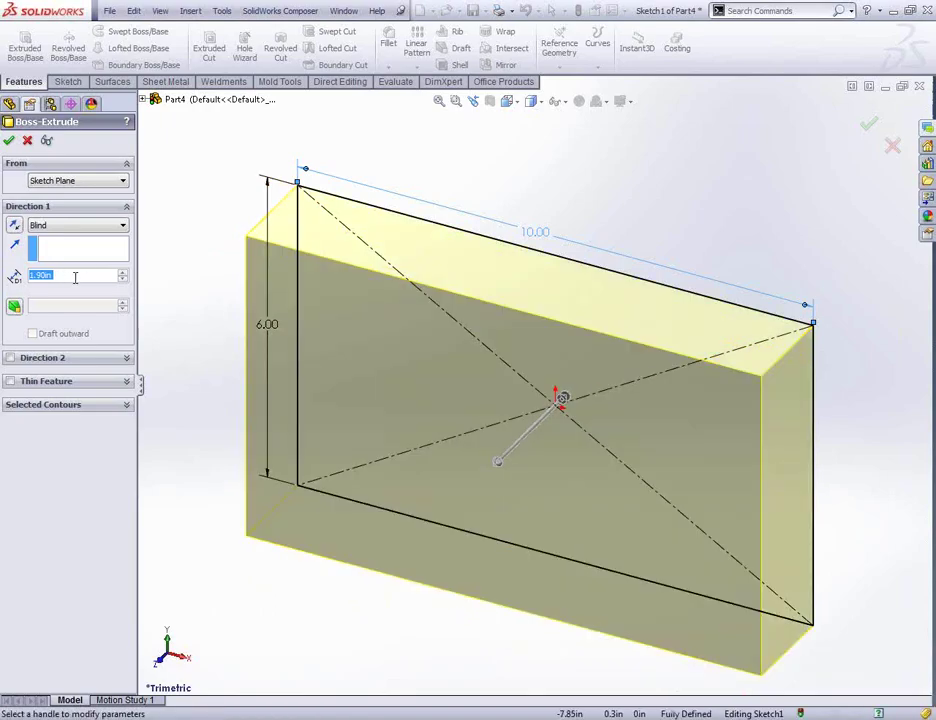
type("4")
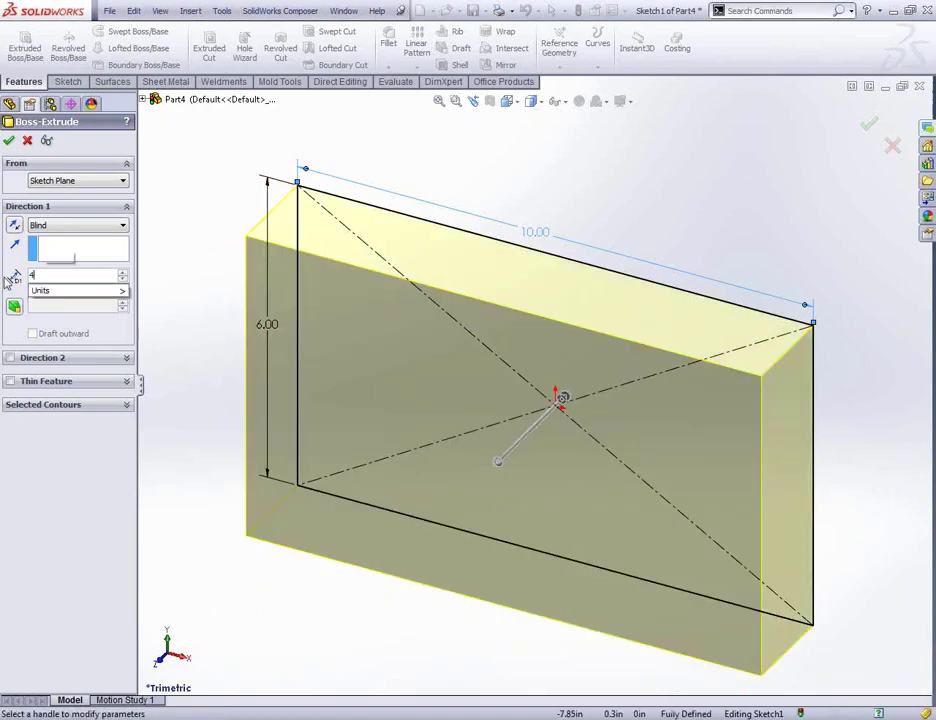
key("Return")
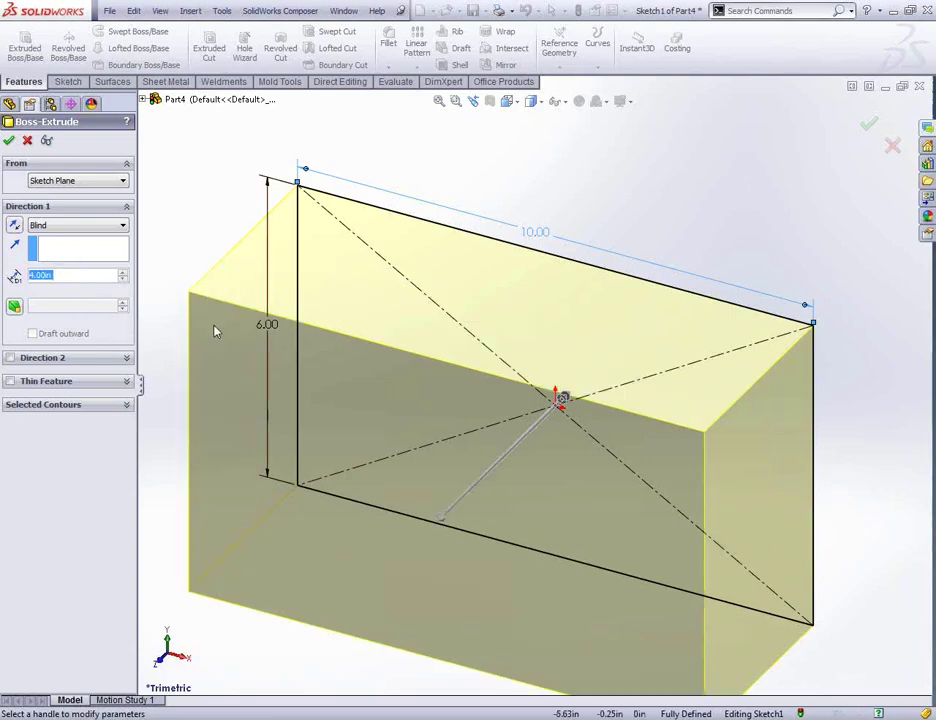
left_click(10, 141)
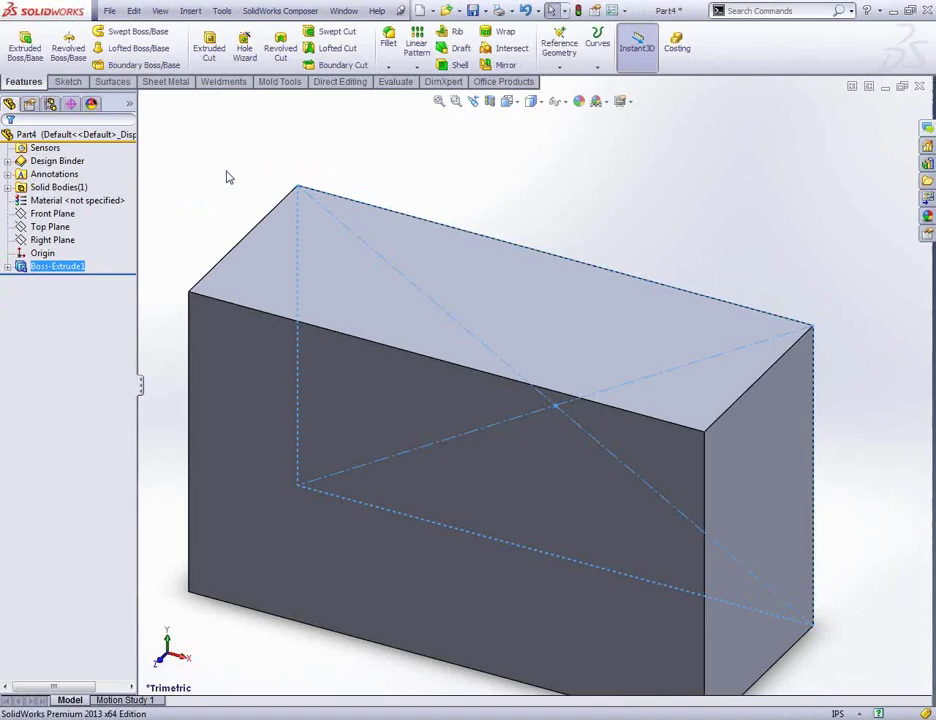
left_click(229, 177)
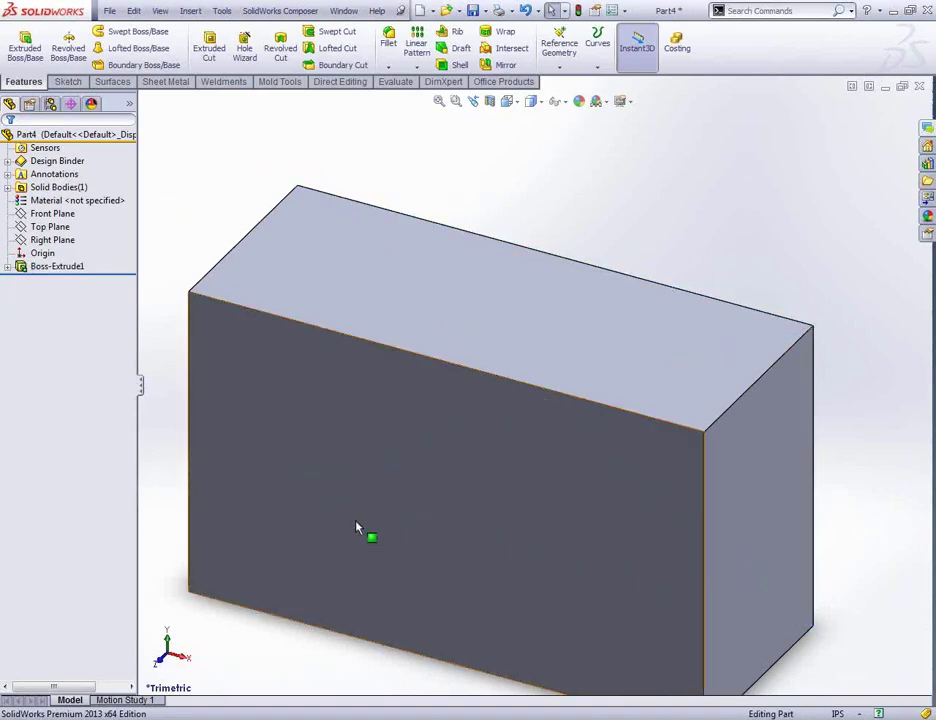
Examine the block, the sketch beneath its extrusion, and the position of the Right and Front planes.
scroll(362, 535, "up", 3)
mouse_move(370, 545)
middle_mouse_down()
mouse_move(349, 522)
mouse_move(376, 491)
mouse_move(439, 493)
mouse_move(353, 505)
mouse_move(353, 540)
middle_mouse_up()
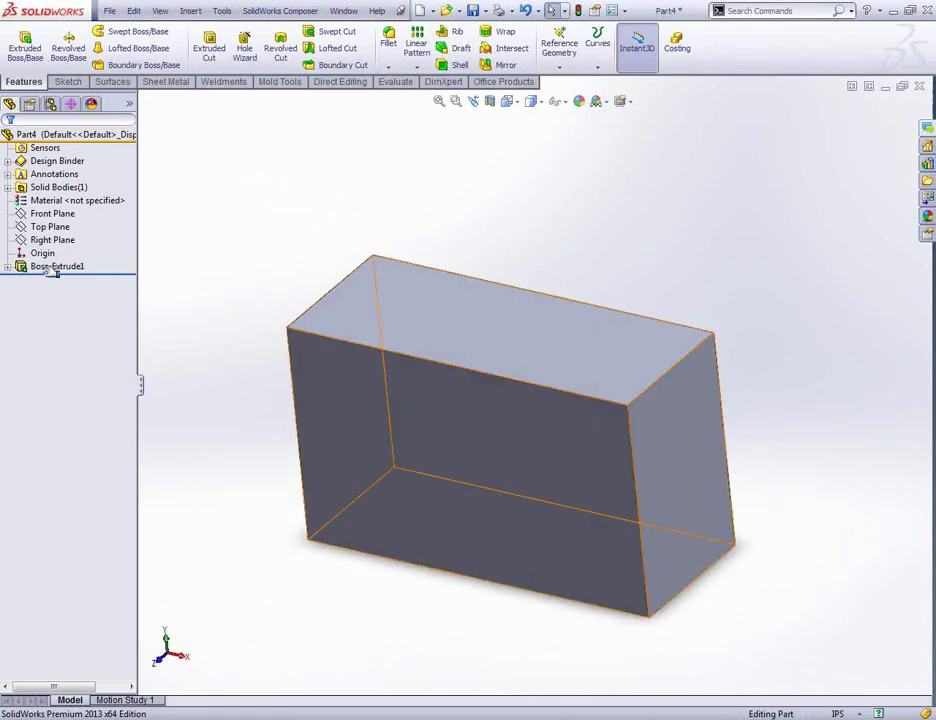
left_click(8, 266)
left_click(50, 279)
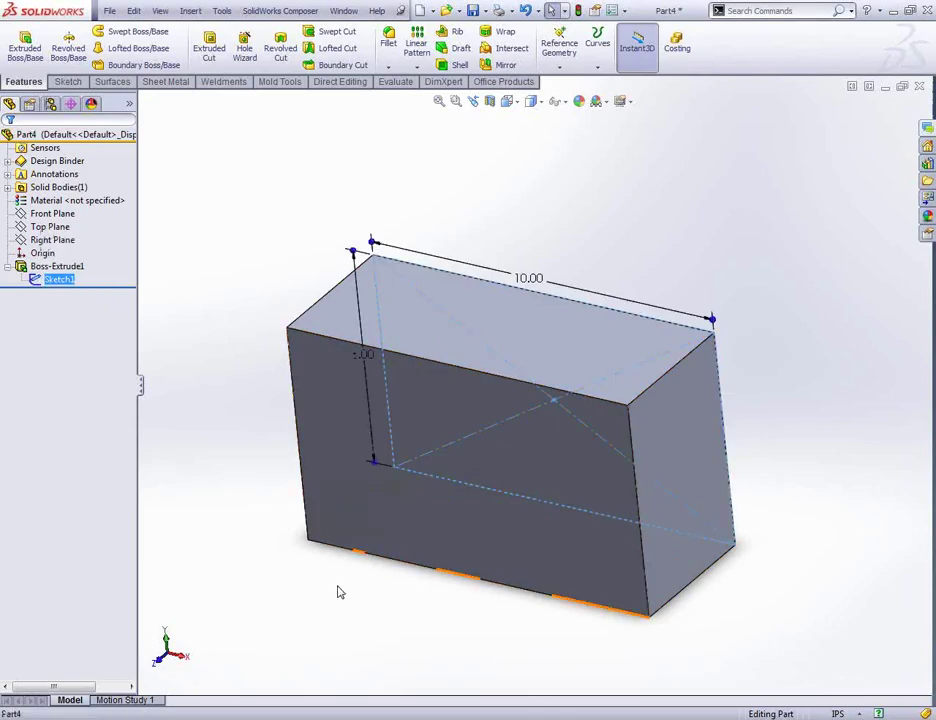
left_click(268, 590)
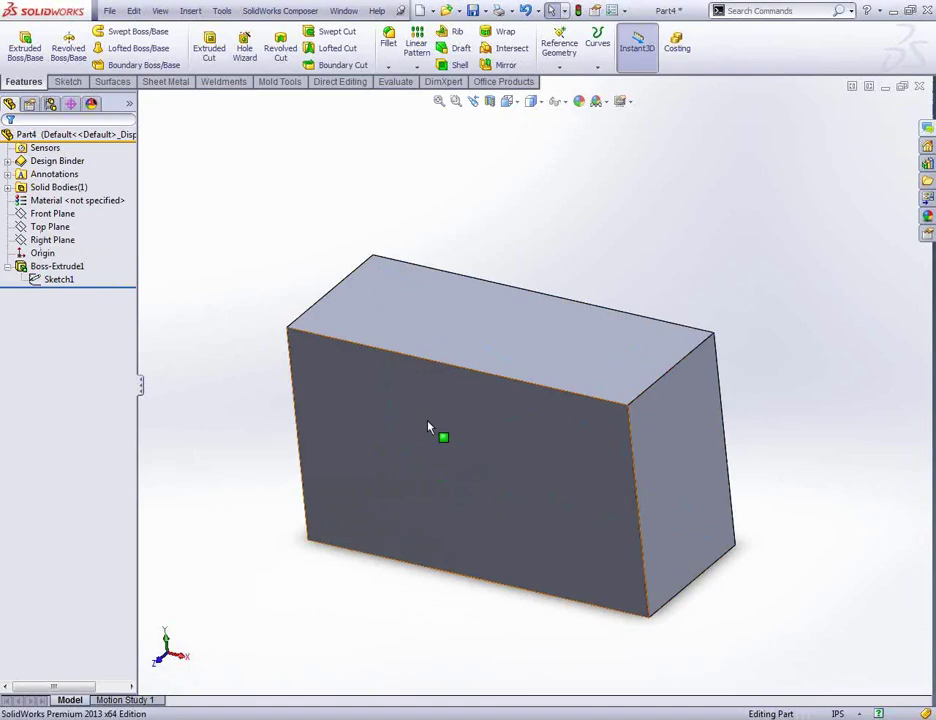
left_click(52, 241)
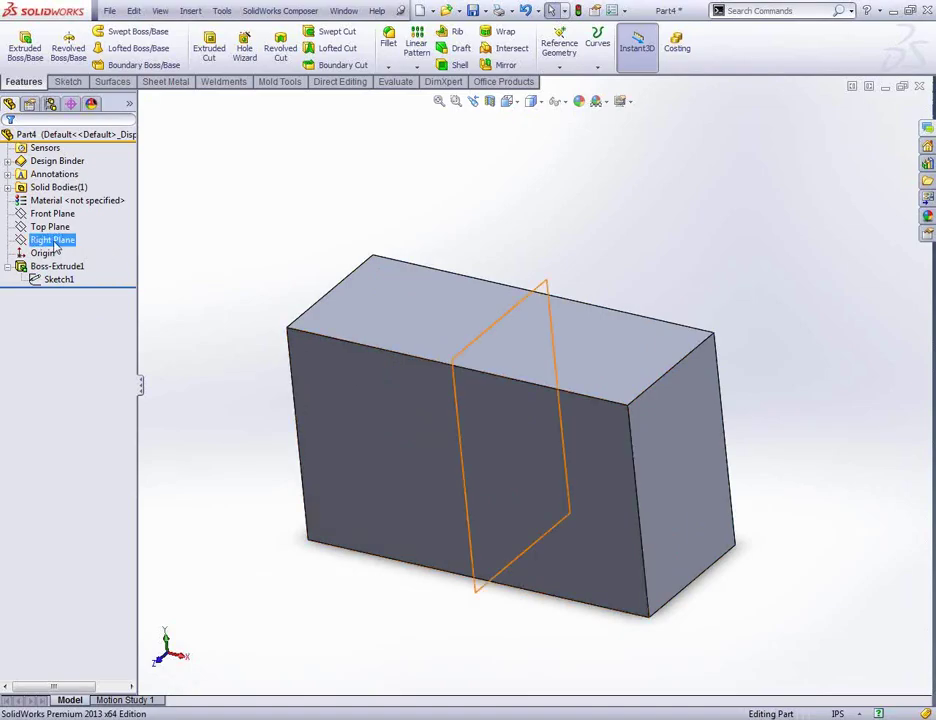
left_click(50, 214)
left_click(206, 378)
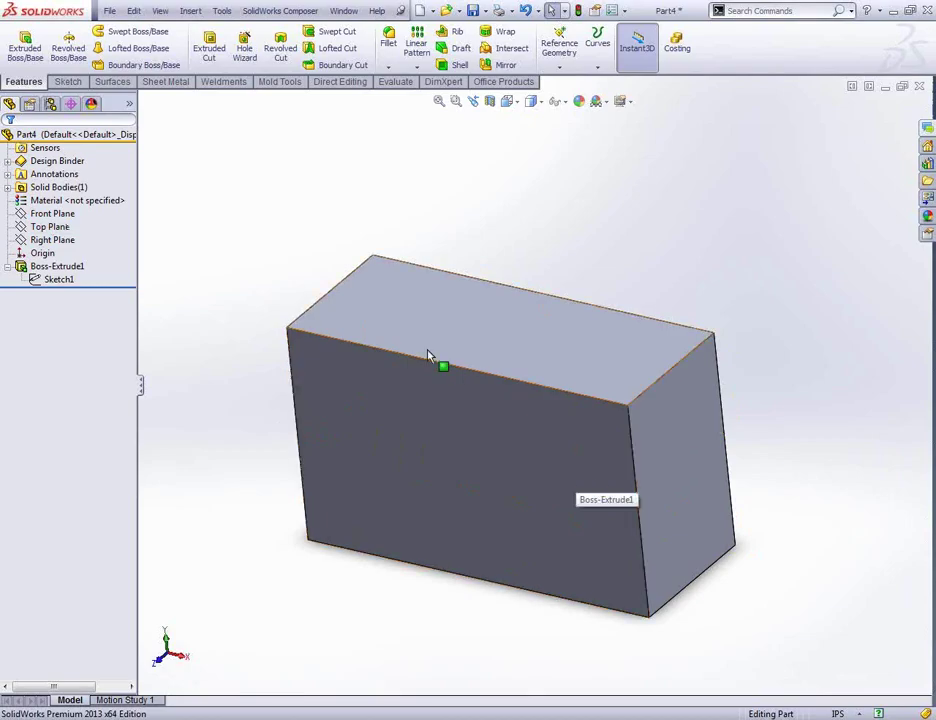
Sketch three circles in a row along the block's top face, with radii of about 0.4, 0.4 and 0.54 in.
left_click(390, 327)
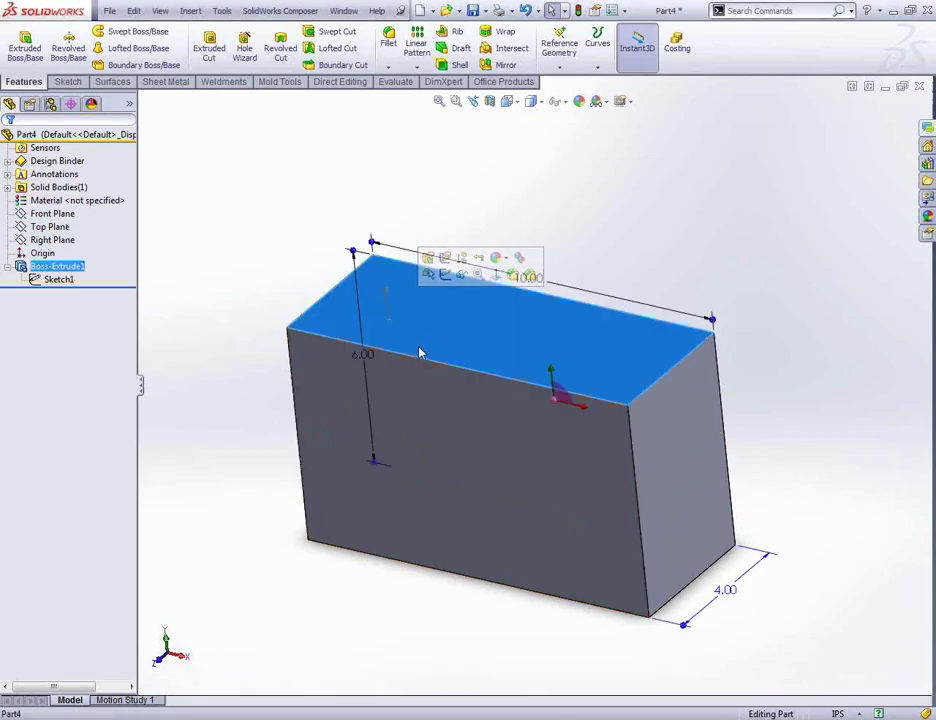
left_click(447, 278)
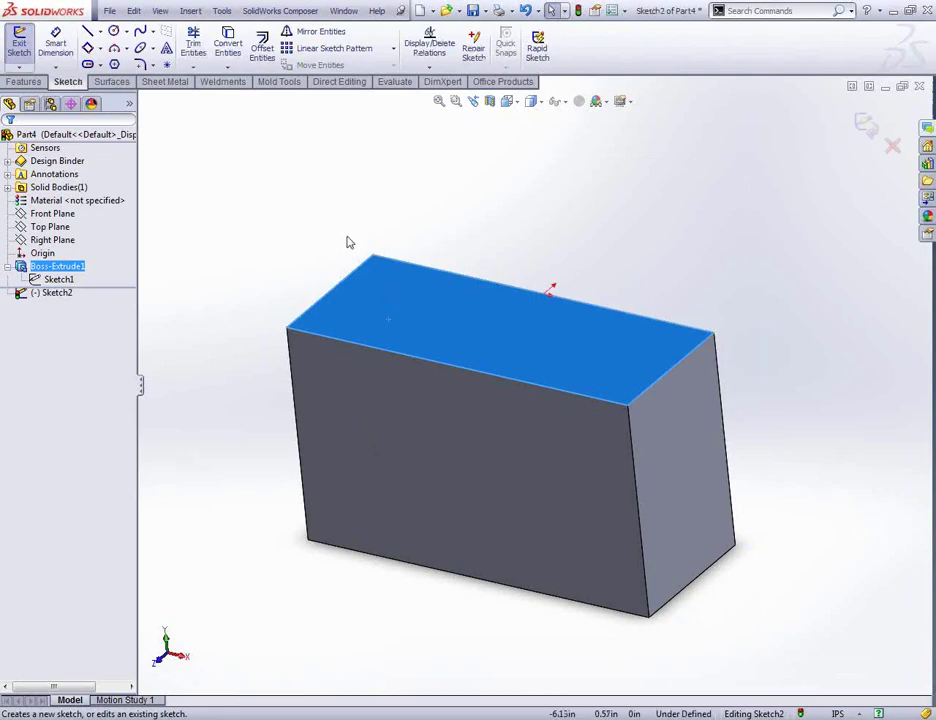
middle_click_drag(349, 242, 347, 289)
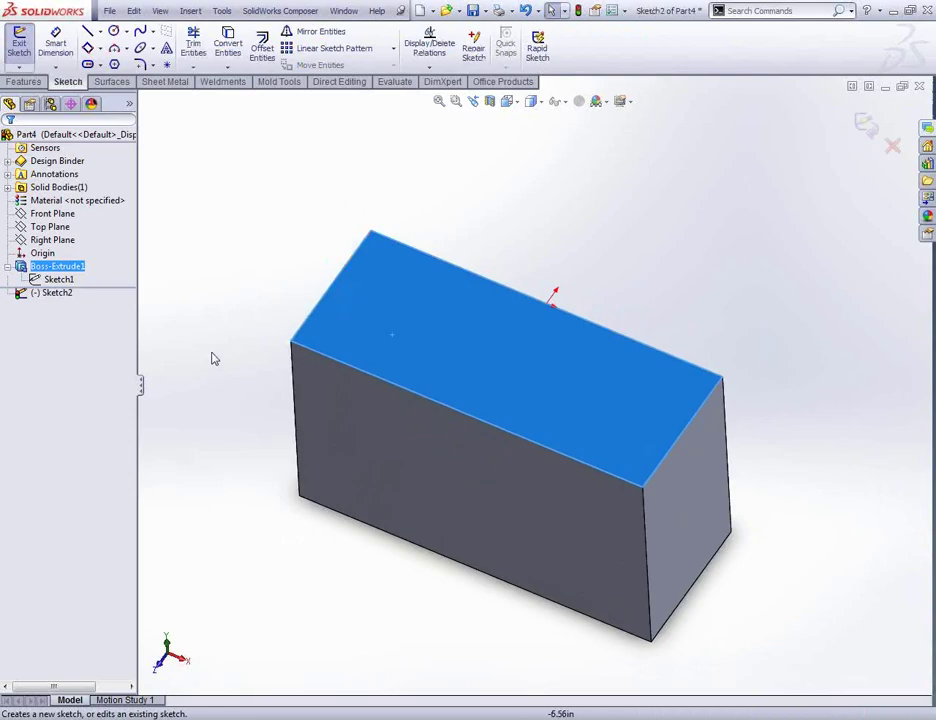
left_click(114, 31)
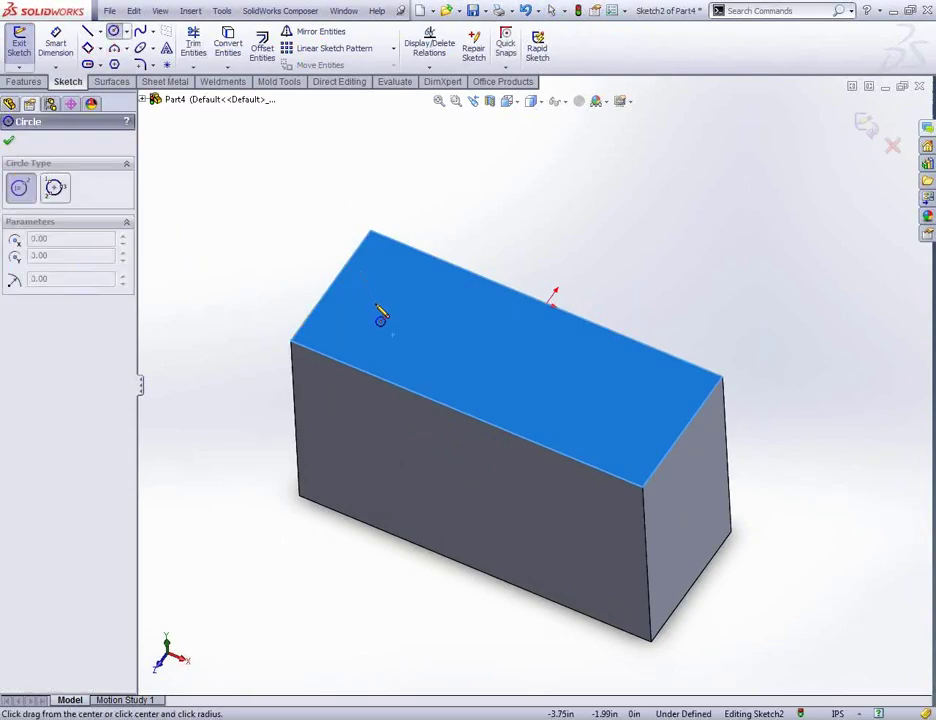
left_click(375, 303)
left_click(388, 312)
left_click(467, 342)
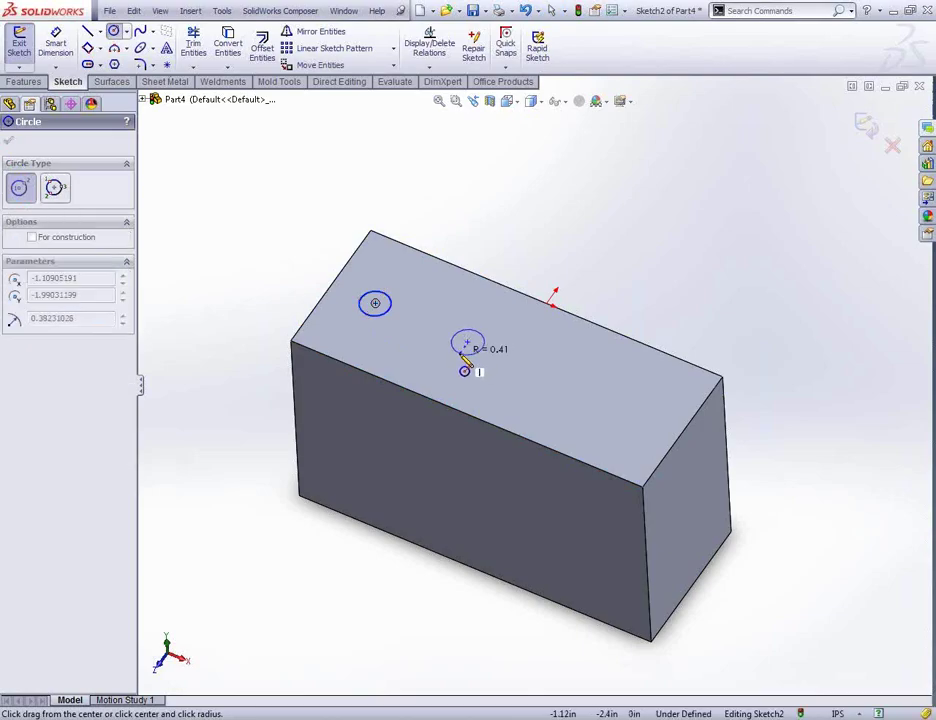
left_click(466, 359)
left_click(573, 386)
left_click(566, 405)
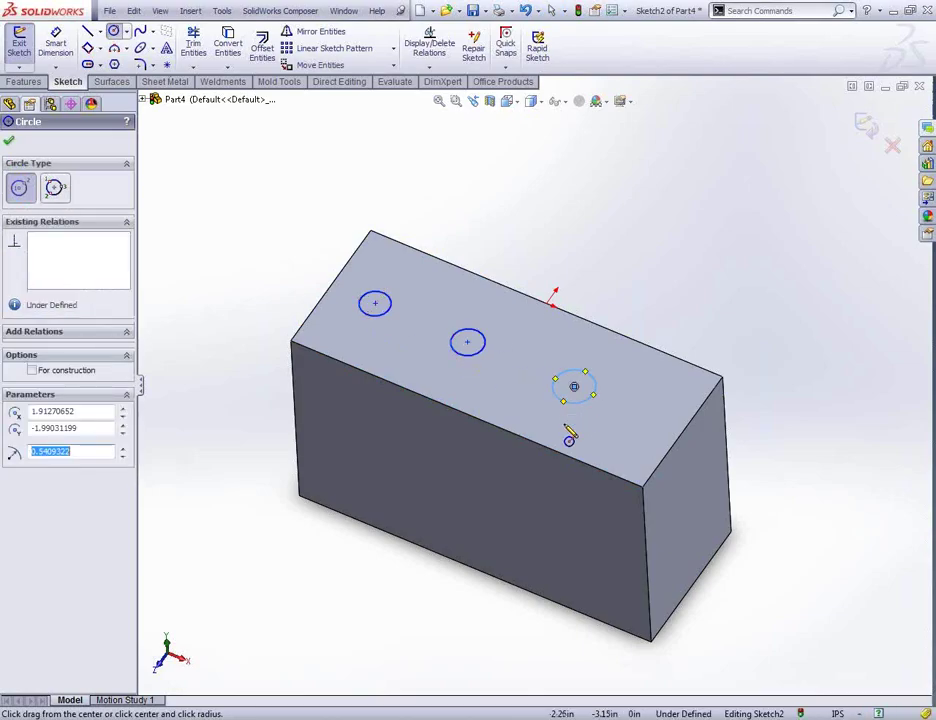
key("Escape")
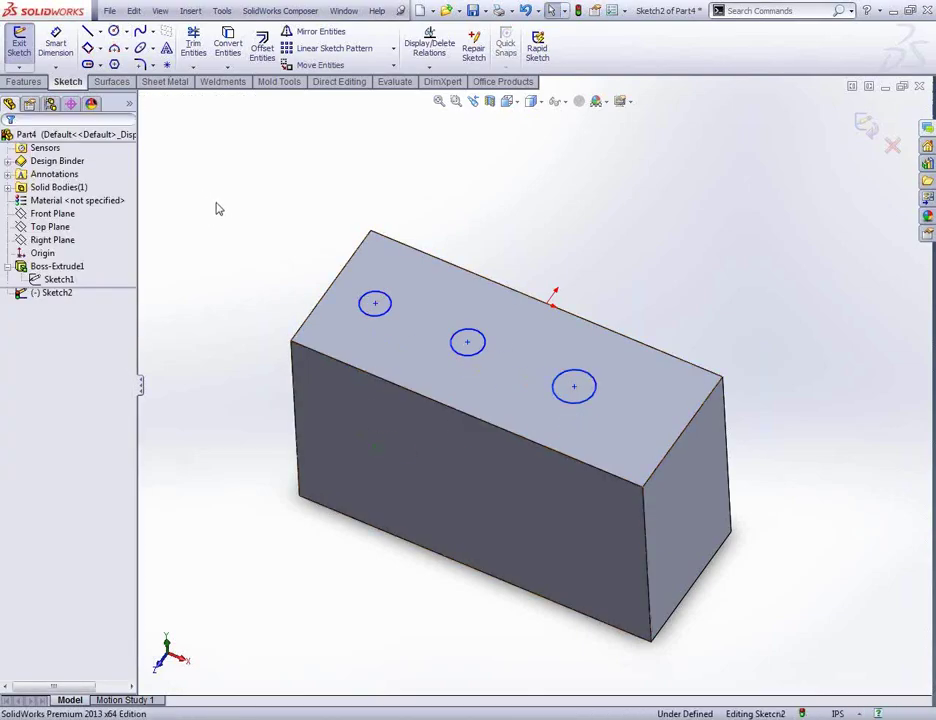
Make the three circles on the block's top face equal and resize them to a radius of about 0.53 in.
left_click(396, 308)
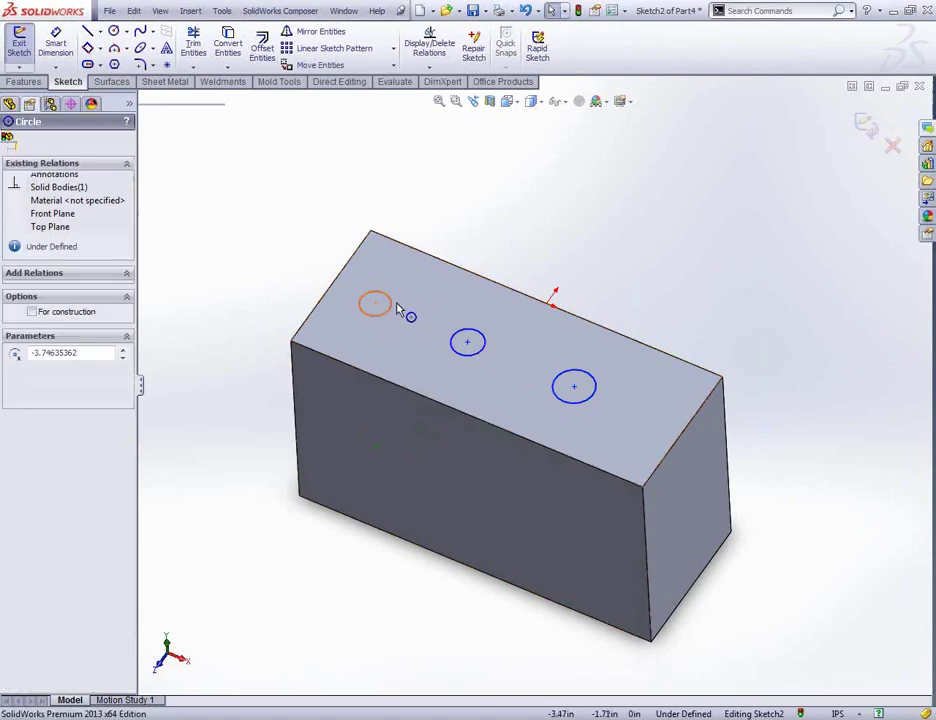
left_click(486, 341, "ctrl")
left_click(590, 380, "ctrl")
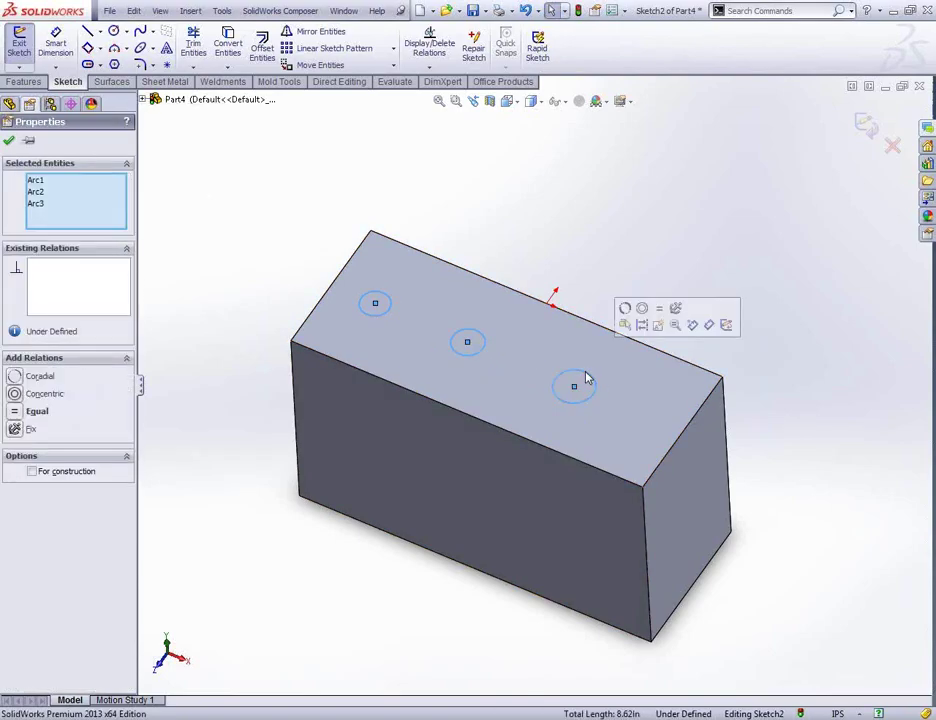
left_click(659, 309)
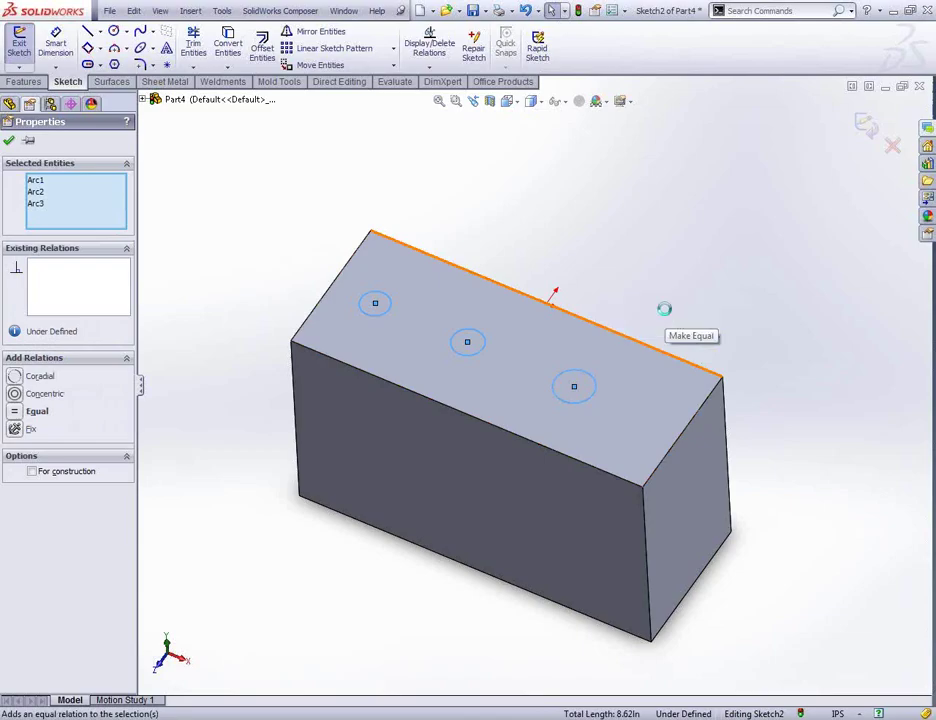
left_click(596, 227)
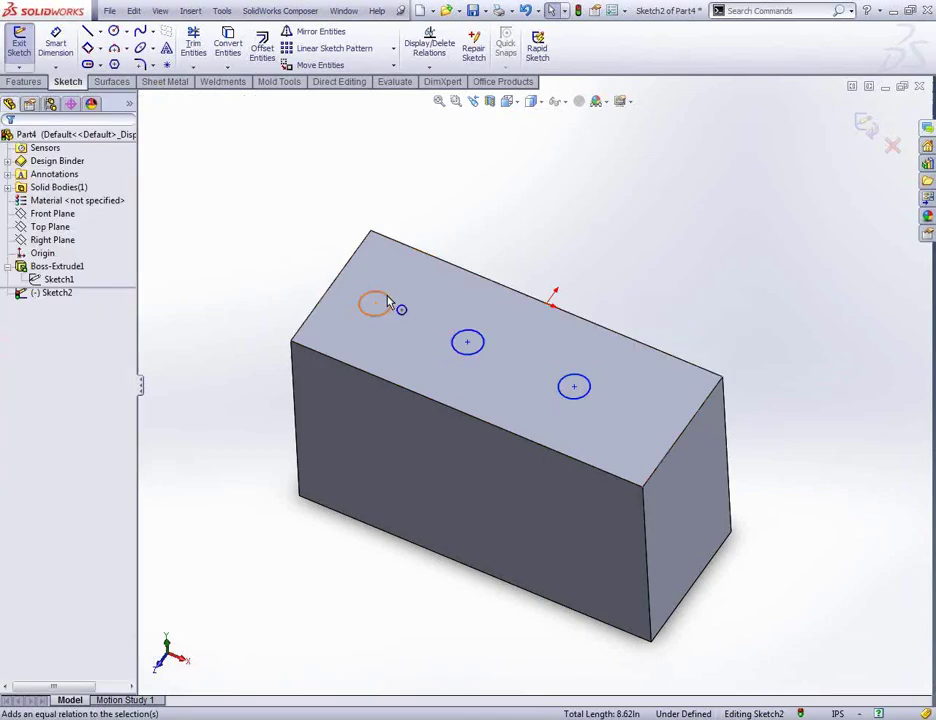
mouse_move(390, 297)
left_mouse_down()
mouse_move(409, 288)
mouse_move(390, 296)
left_mouse_up()
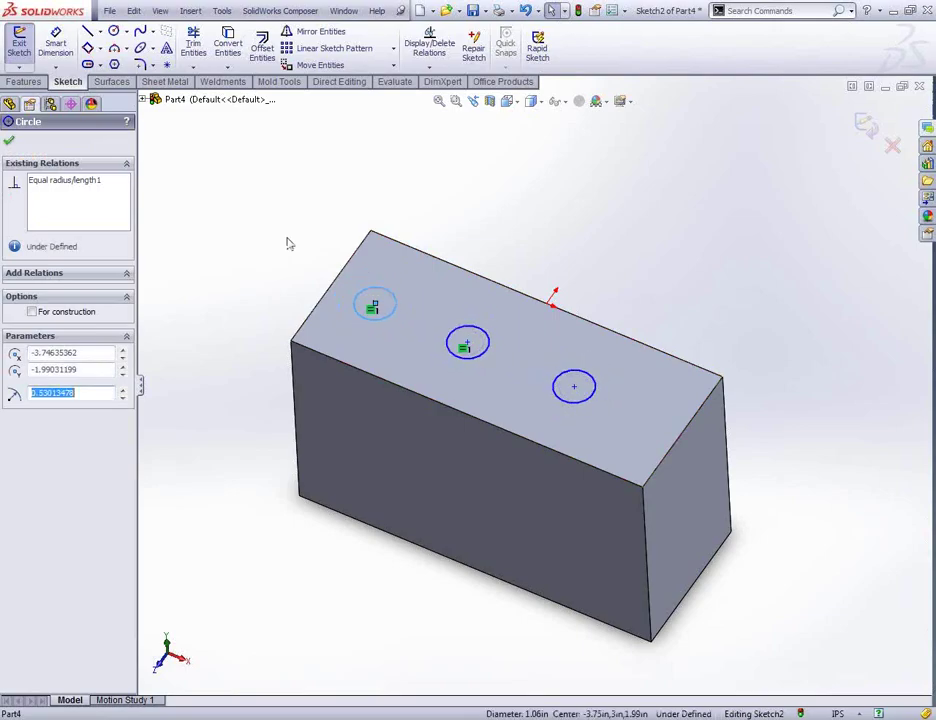
left_click(280, 258)
Cut the three circles through the whole block with an Extruded Cut set to Through All.
left_click(24, 82)
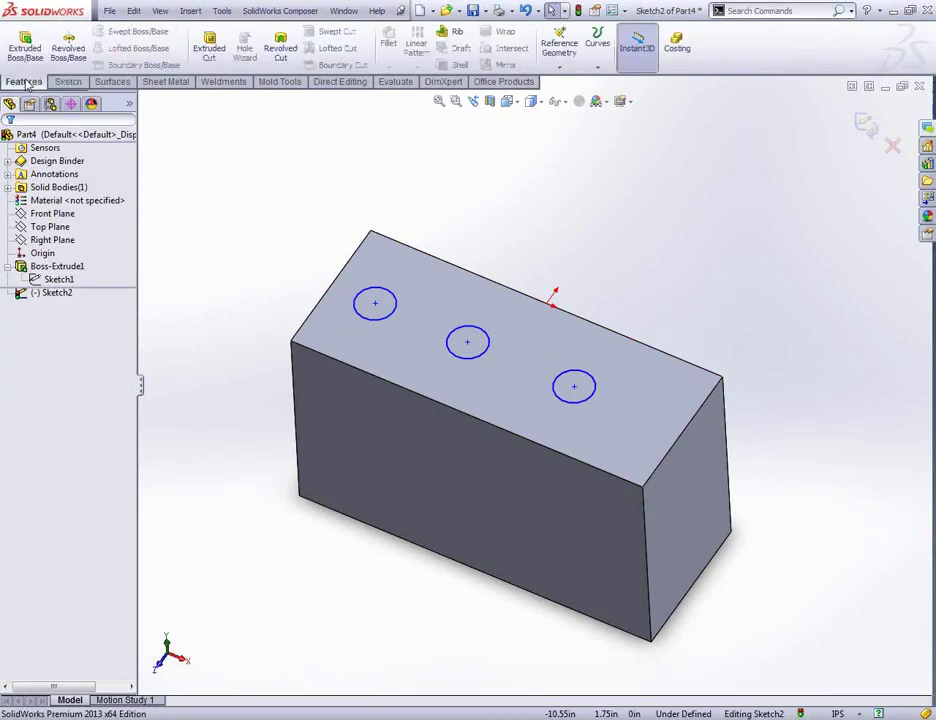
left_click(218, 52)
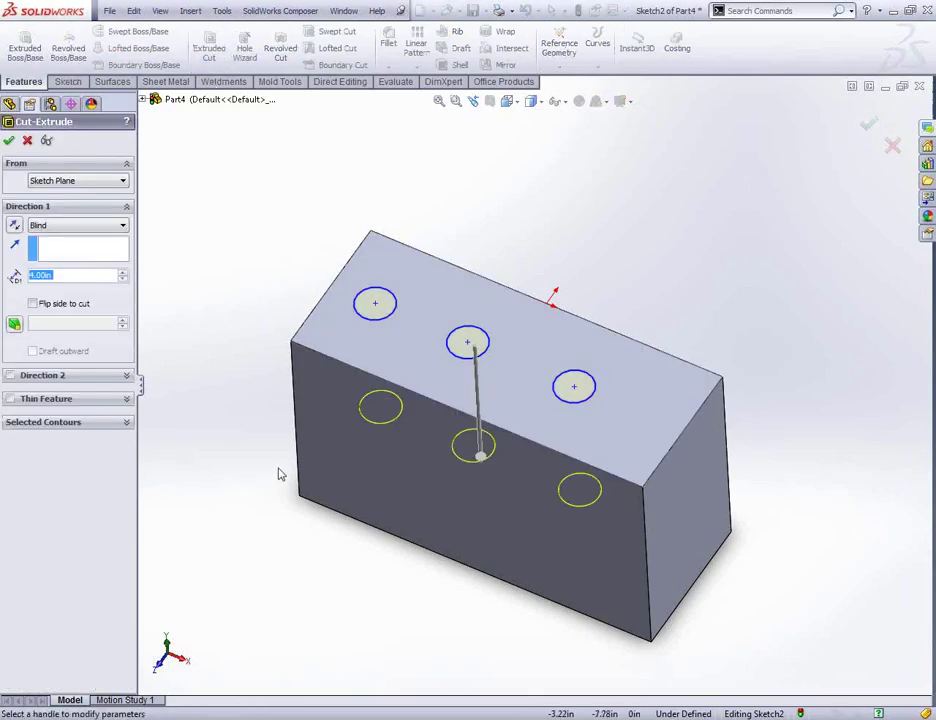
left_click(86, 228)
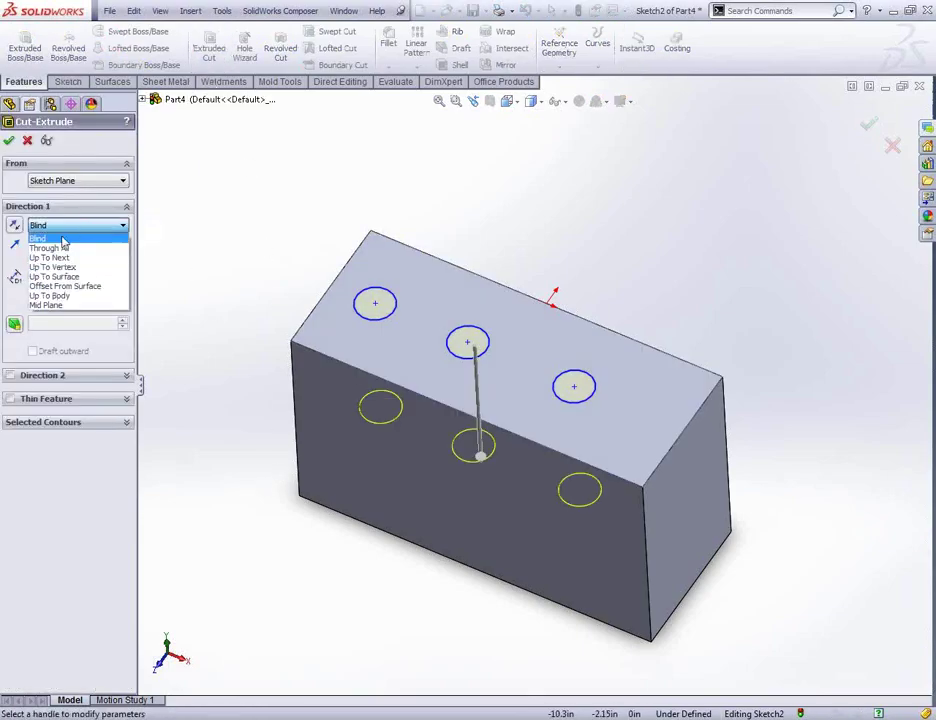
left_click(223, 228)
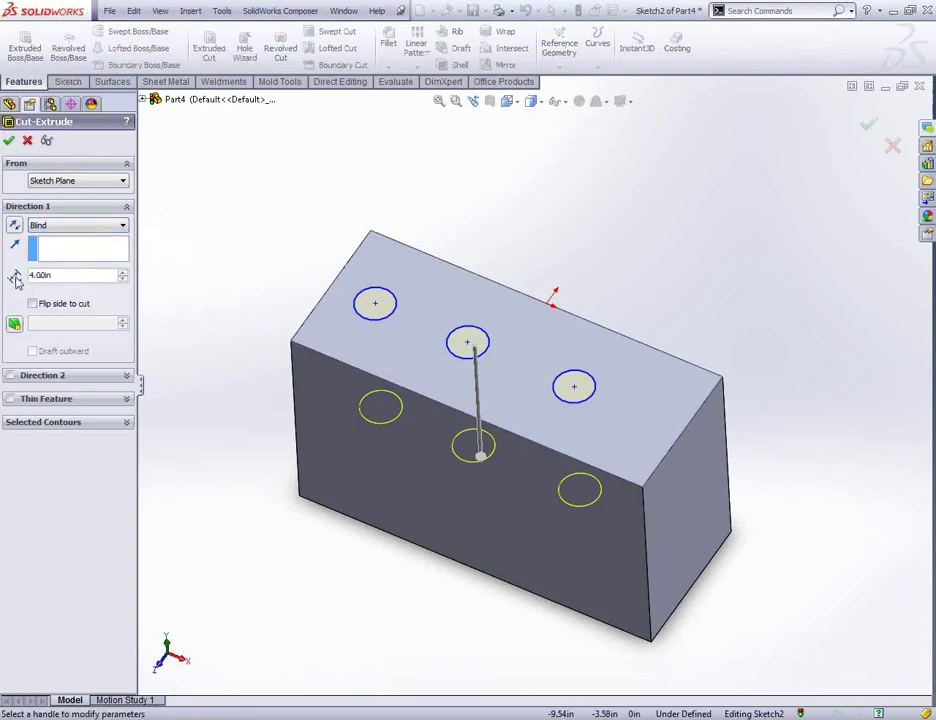
left_click(108, 226)
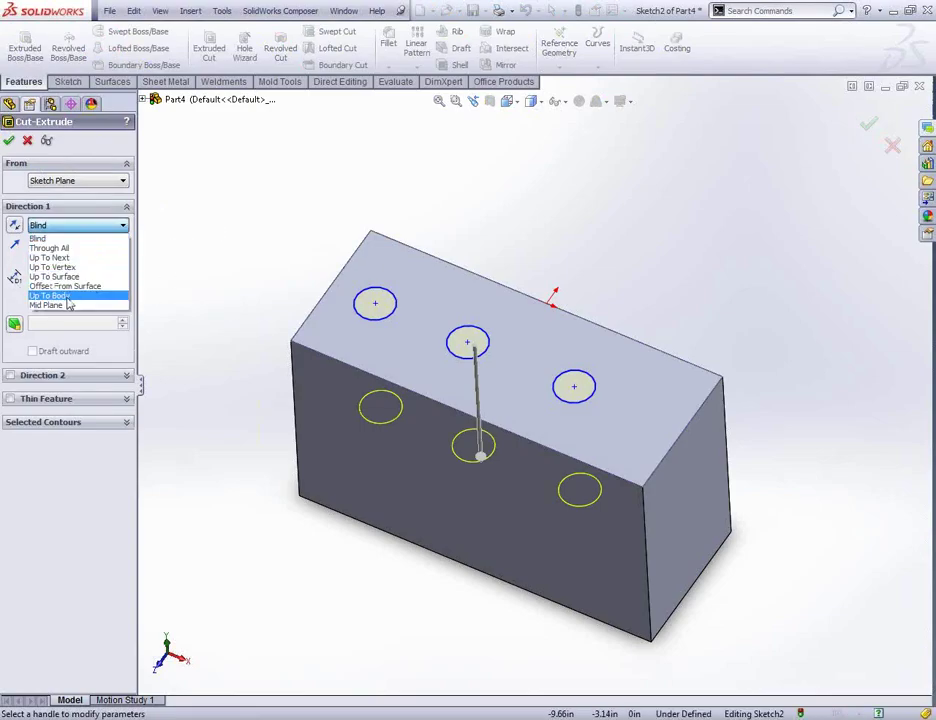
left_click(62, 249)
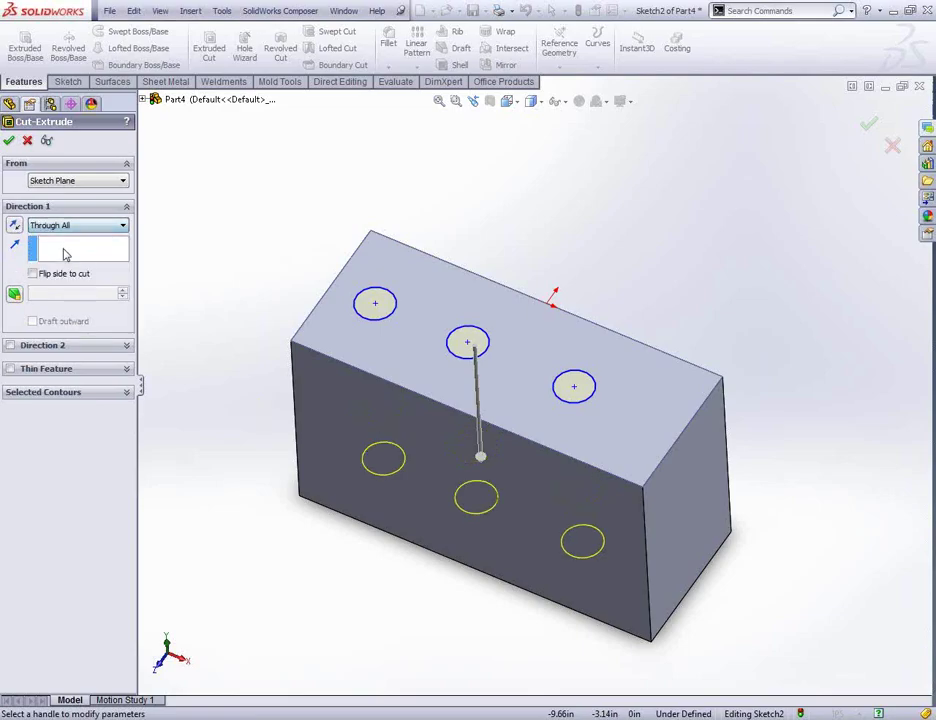
middle_click_drag(240, 485, 224, 451)
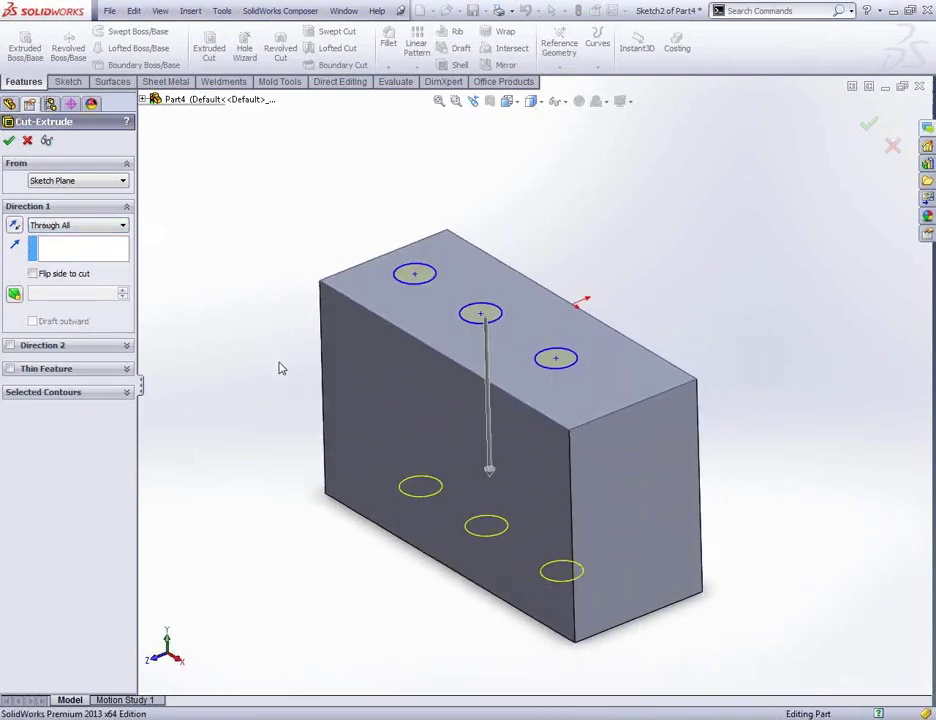
middle_click_drag(261, 342, 246, 368)
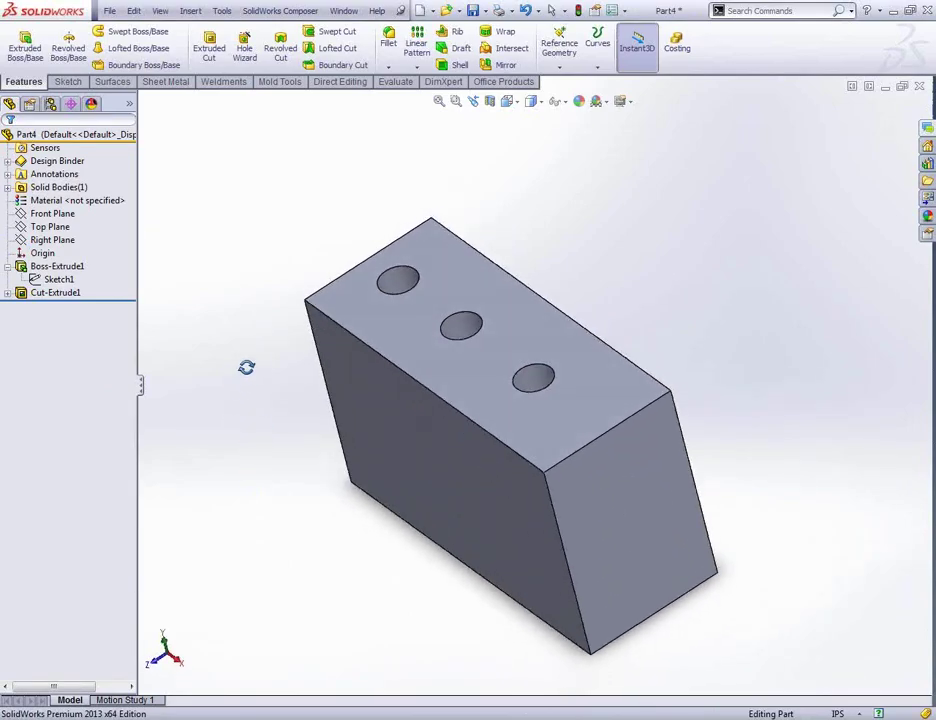
Inspect the holes' interiors with a section view parallel to the block's large front face, offset -1.97 in, and close it without keeping the section.
left_click(345, 407)
left_click(492, 106)
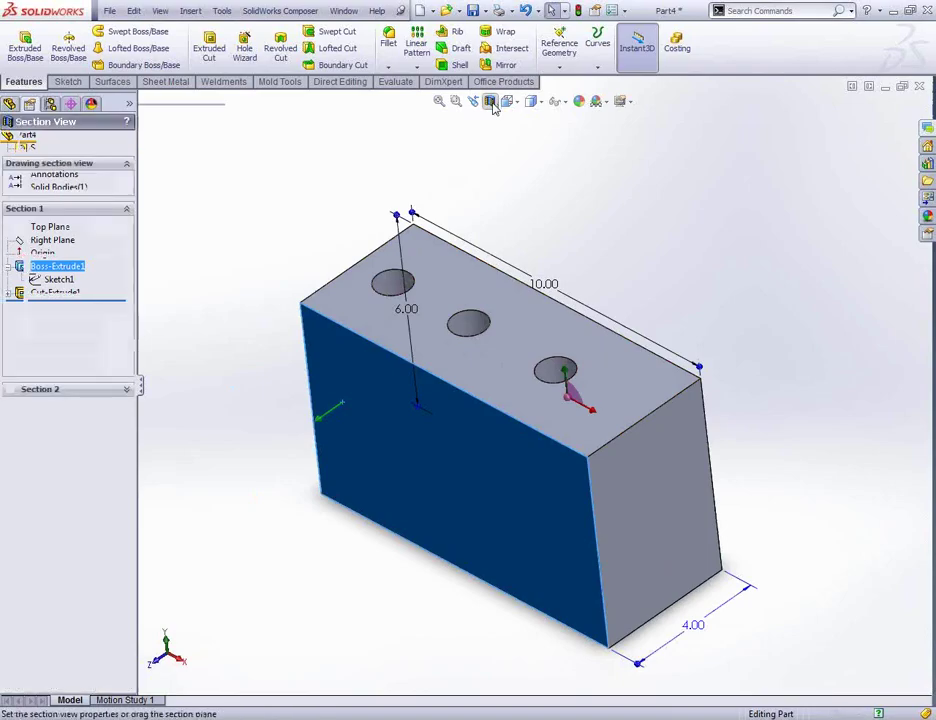
left_click_drag(451, 483, 411, 504)
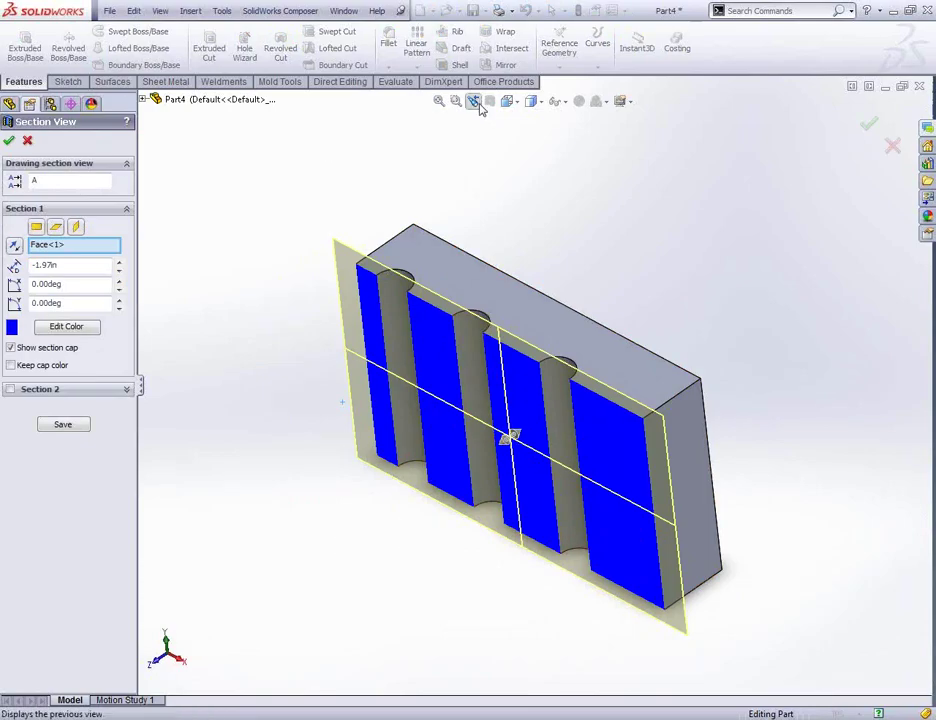
left_click(27, 140)
left_click(228, 245)
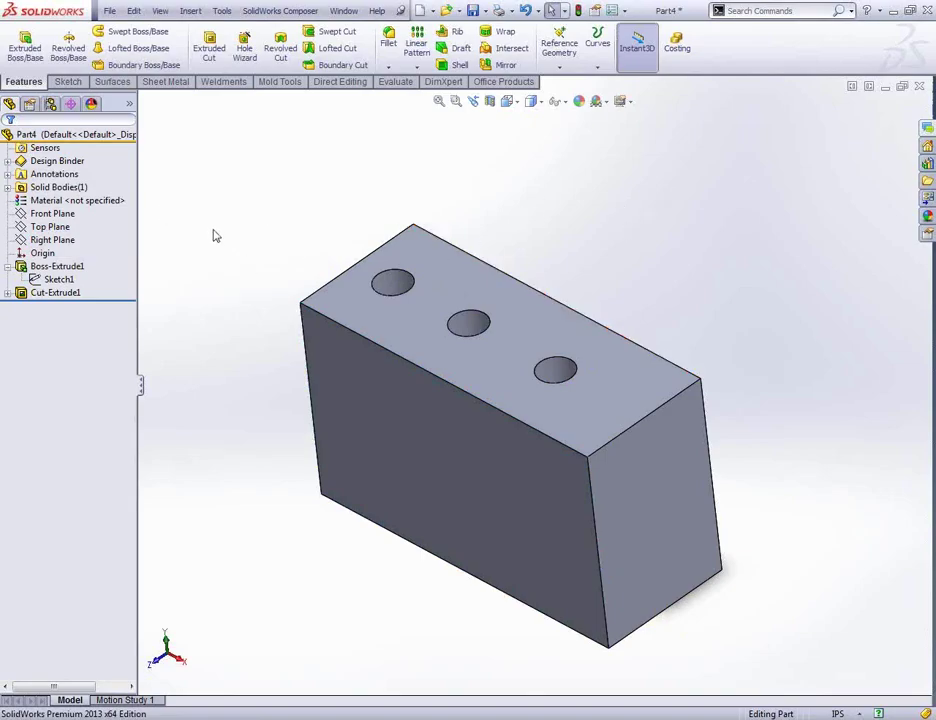
Close the block part and minimize SolidWorks to reach the desktop.
left_click(919, 86)
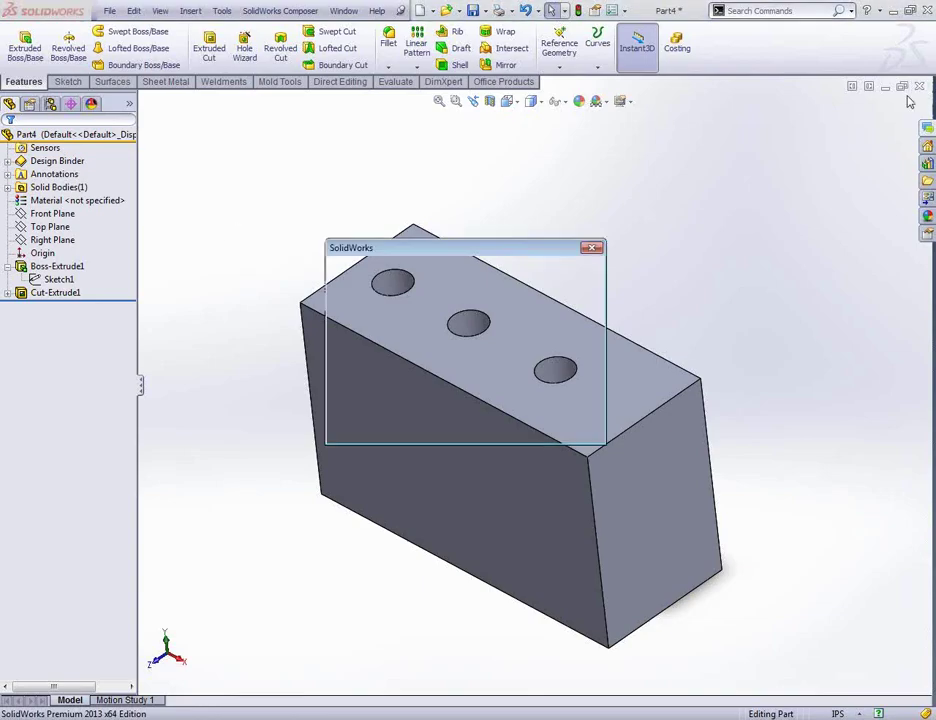
left_click(474, 382)
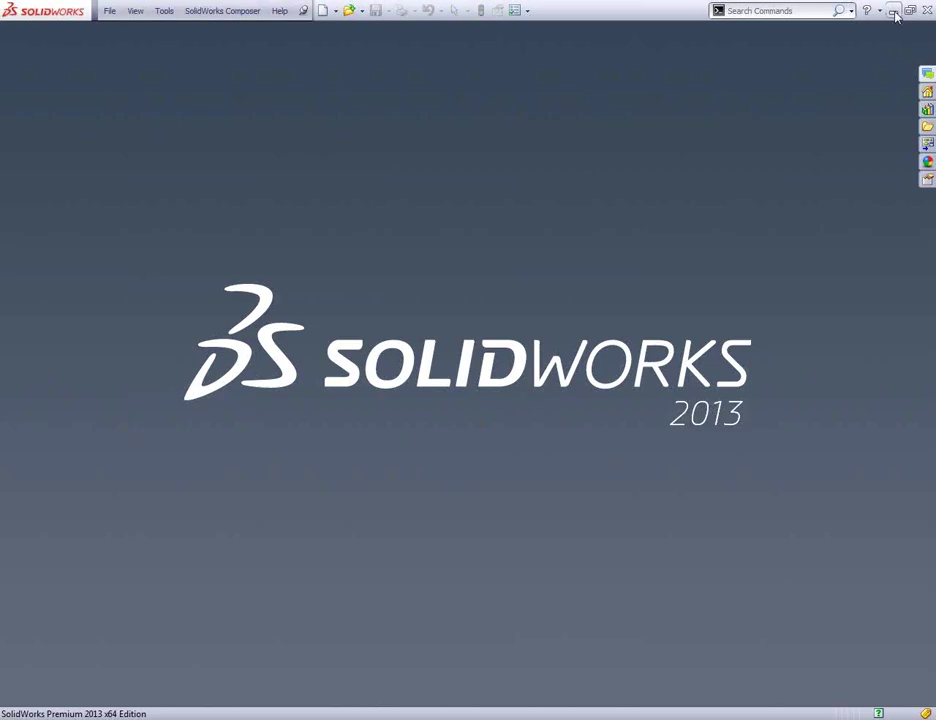
left_click(894, 11)
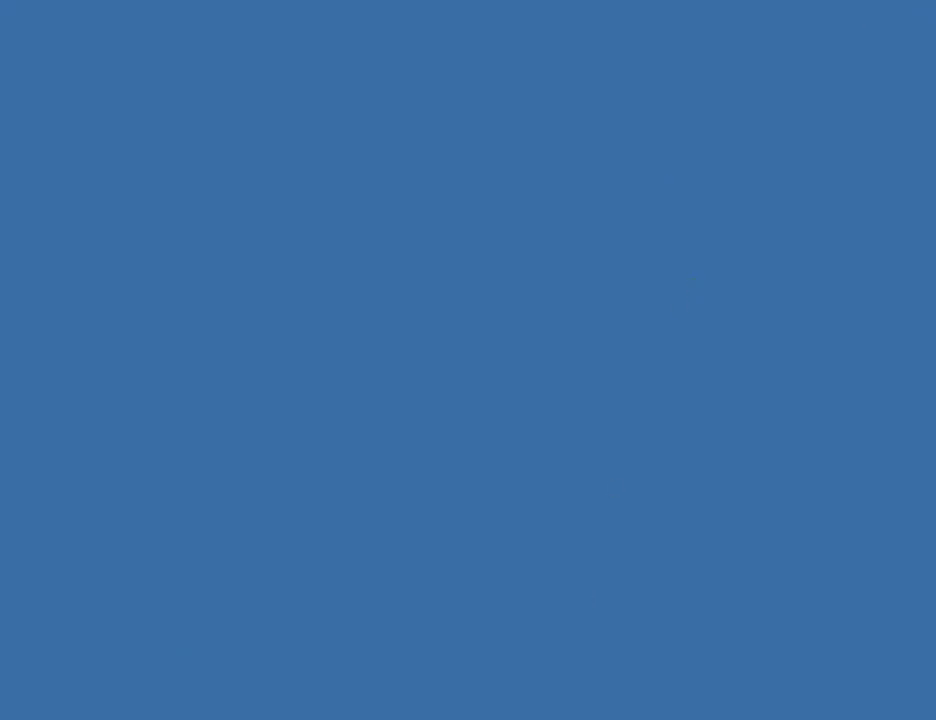
Launch DraftSight x64 from the Dassault Systemes program folder.
key("super")
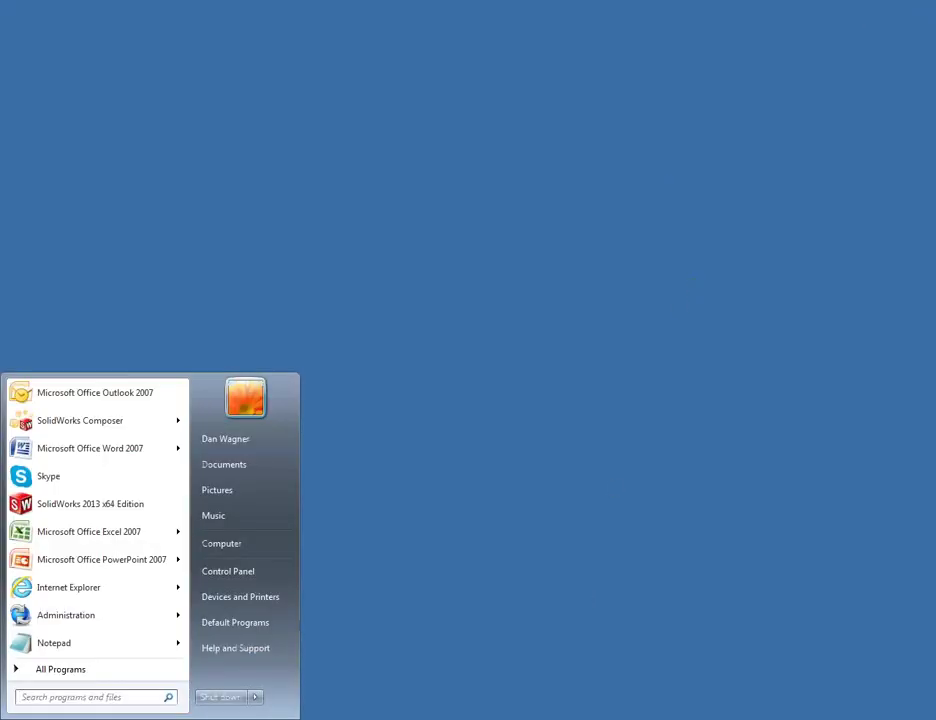
left_click(65, 669)
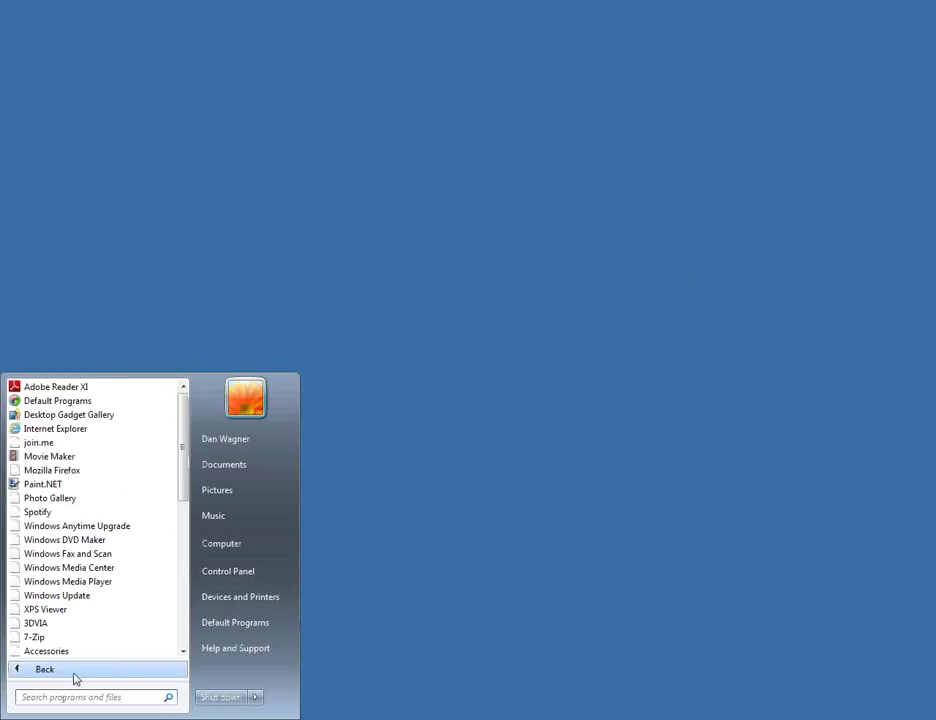
left_click_drag(183, 418, 179, 515)
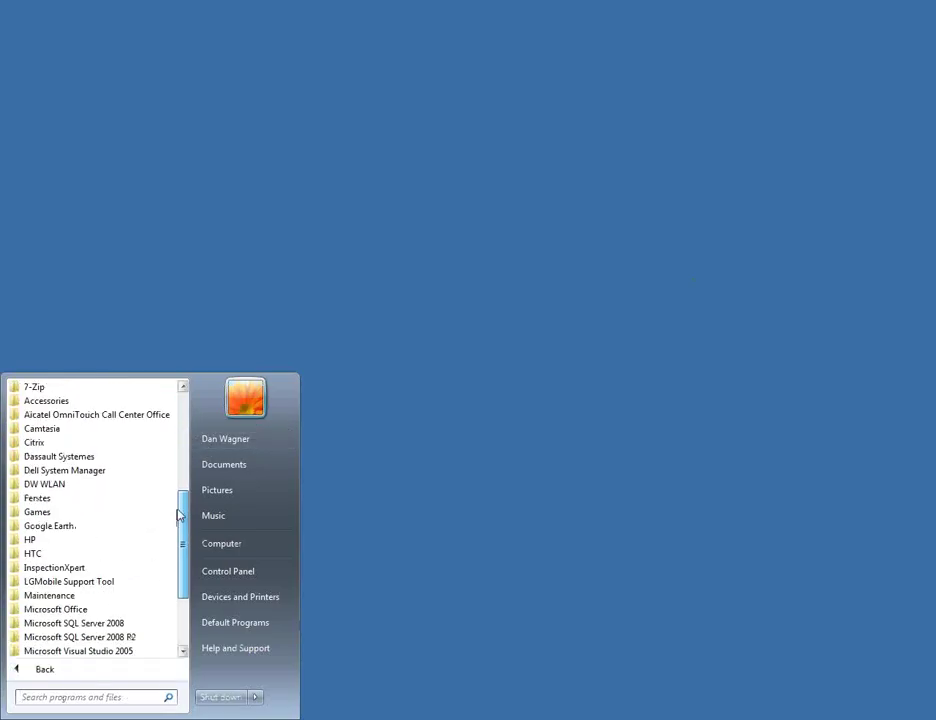
left_click(88, 456)
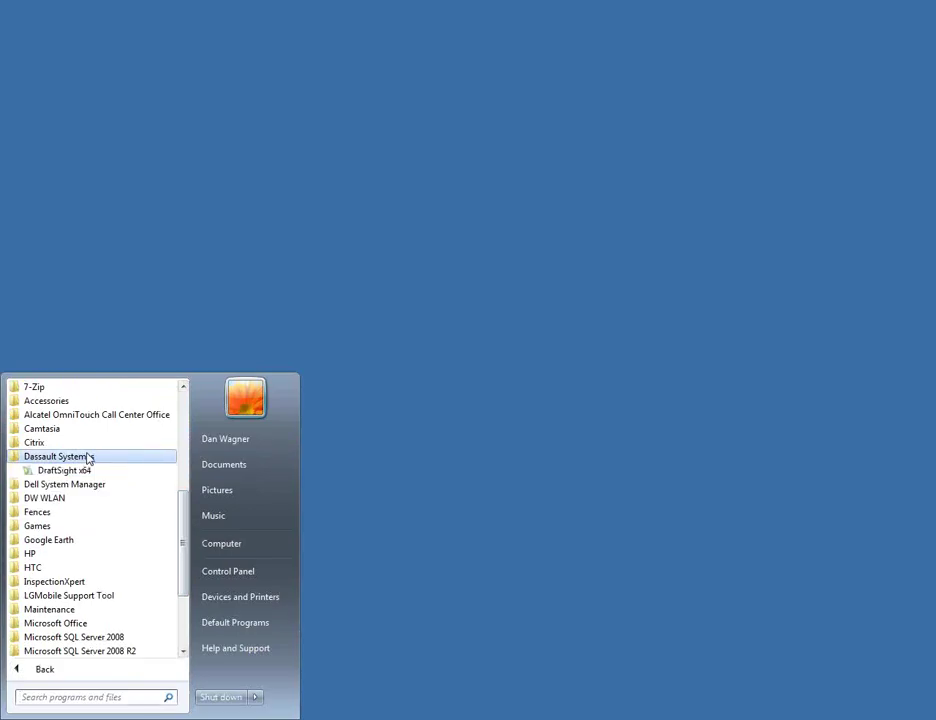
left_click(88, 471)
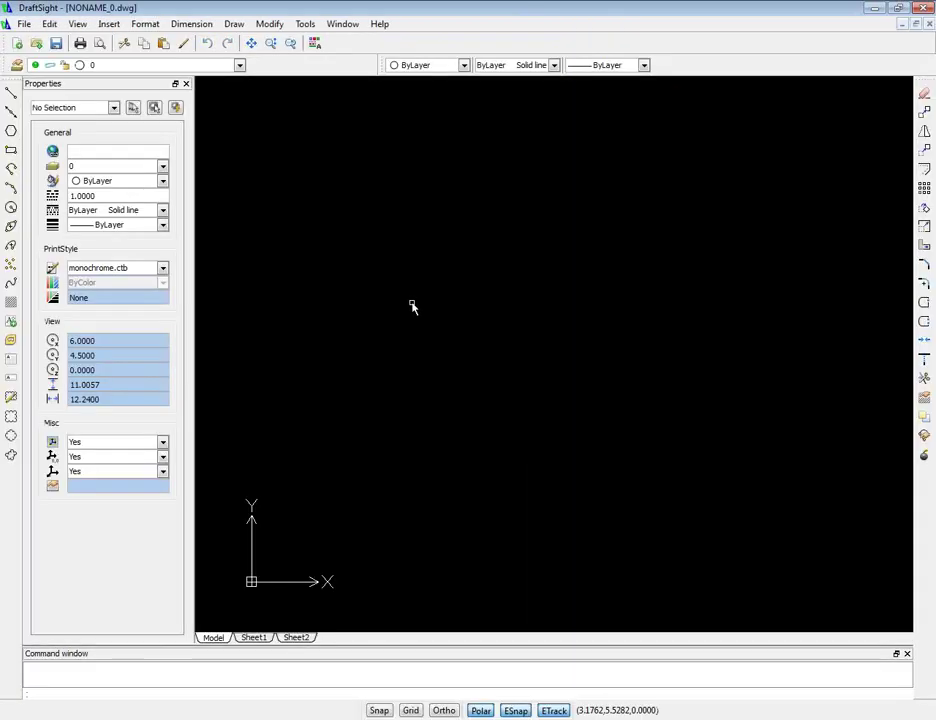
Open the drawing part.DWG from the Webinar folder in DraftSight.
left_click(24, 24)
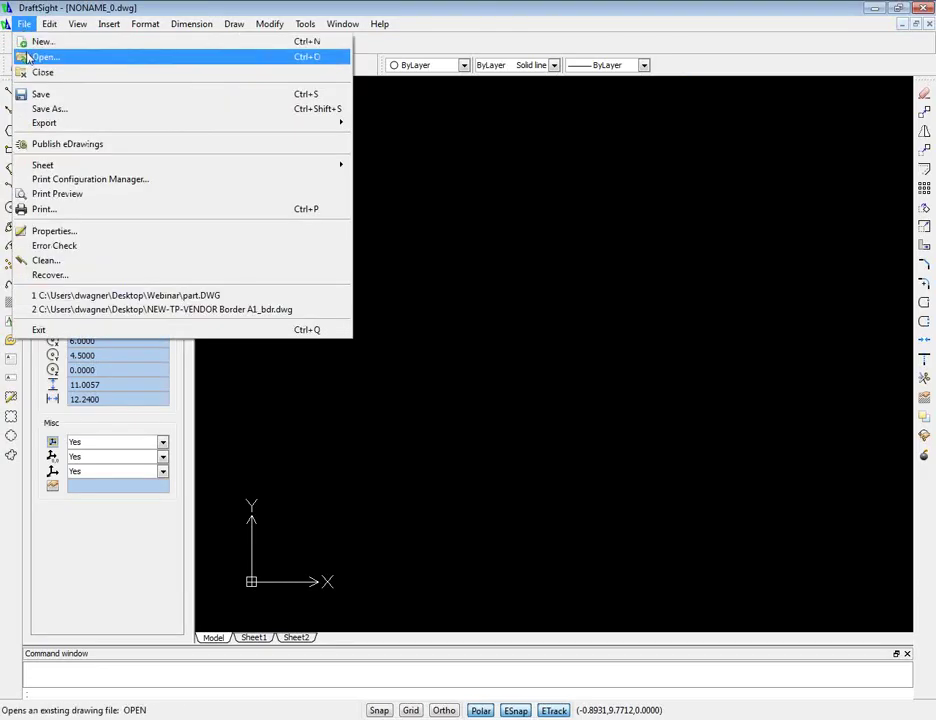
left_click(30, 58)
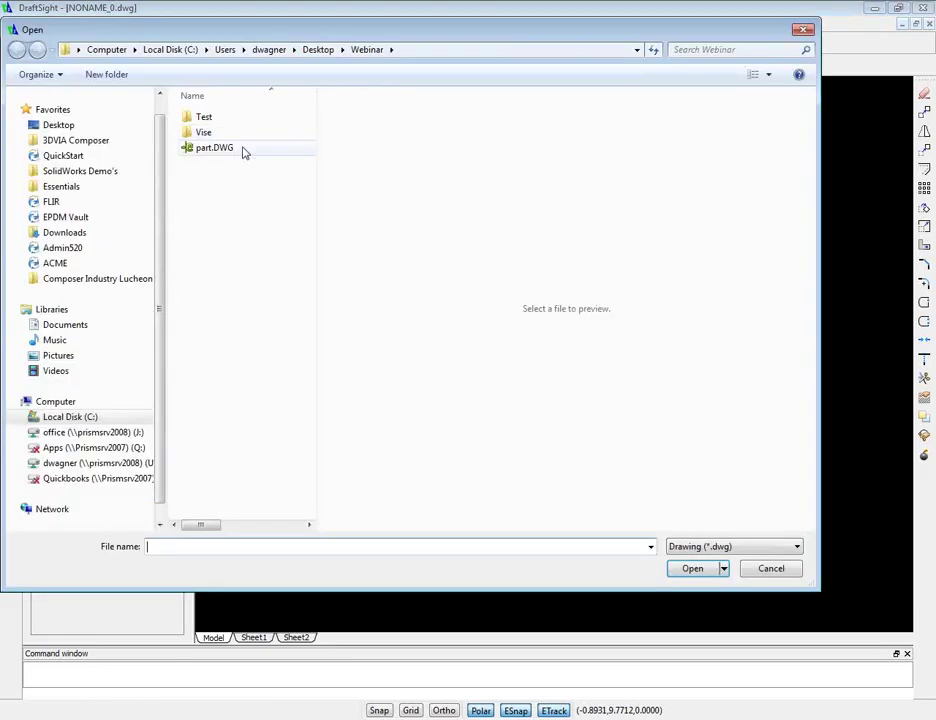
left_click(368, 49)
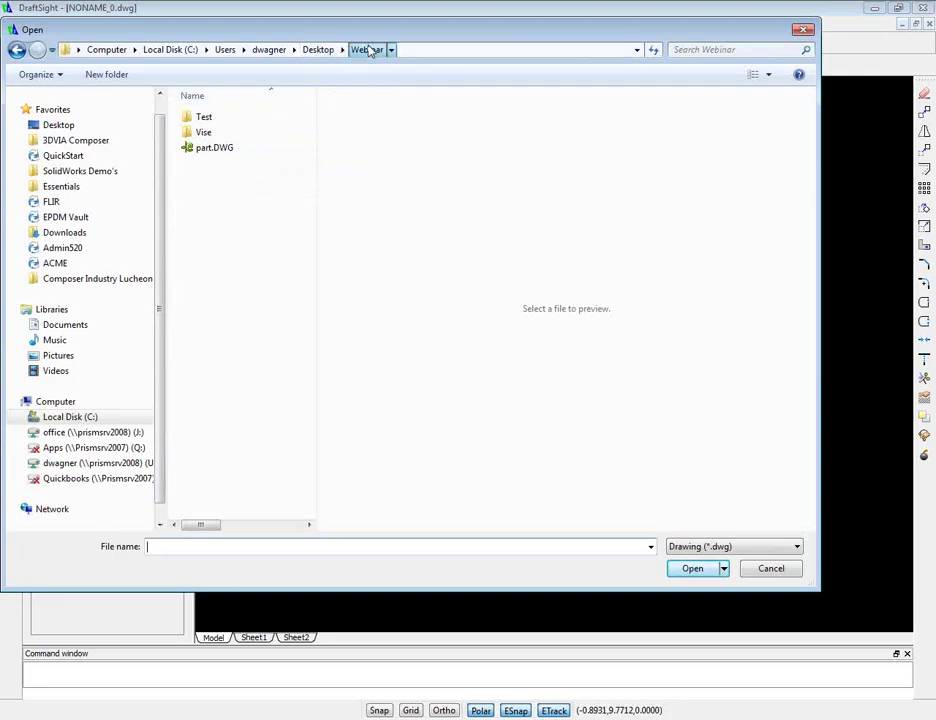
left_click(216, 150)
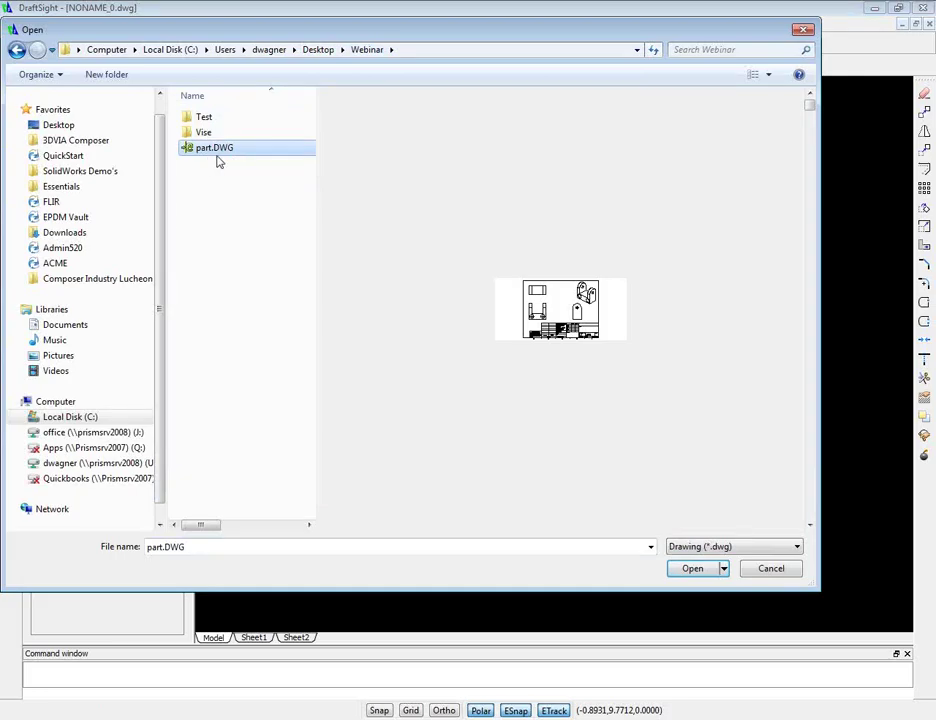
left_click(692, 568)
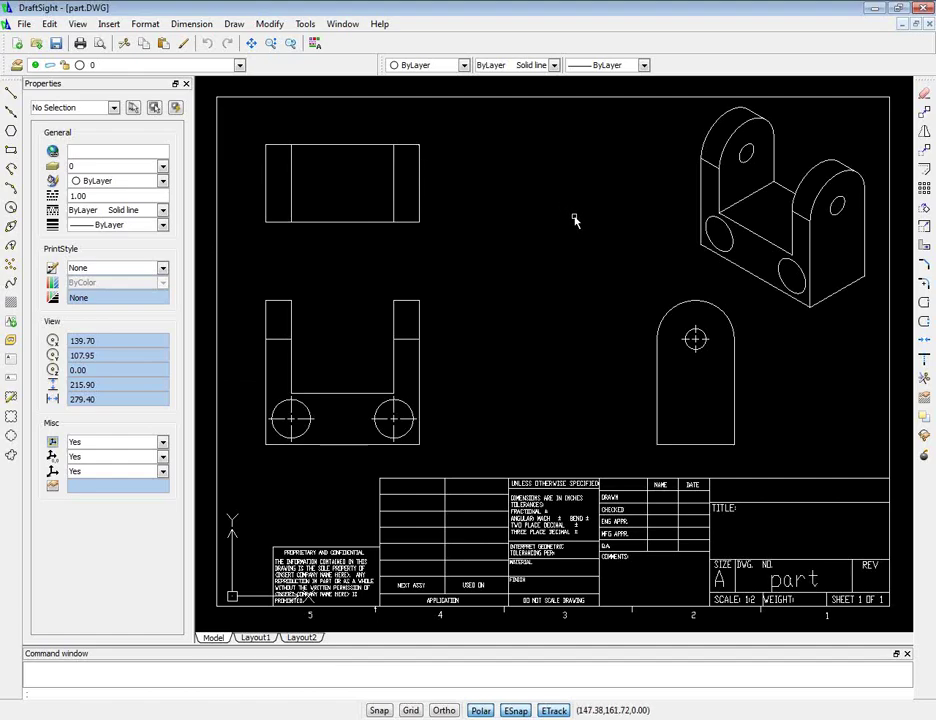
Switch back to SolidWorks and start importing part.DWG from the Webinar folder, filtering the files by DWG (*.dwg).
left_click(876, 10)
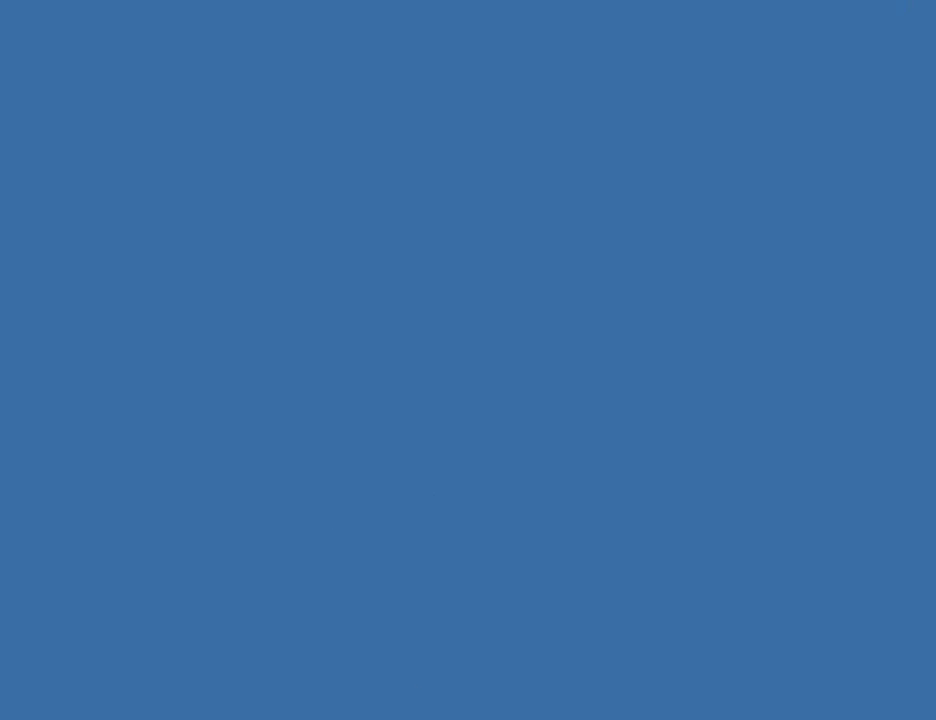
left_click(364, 716)
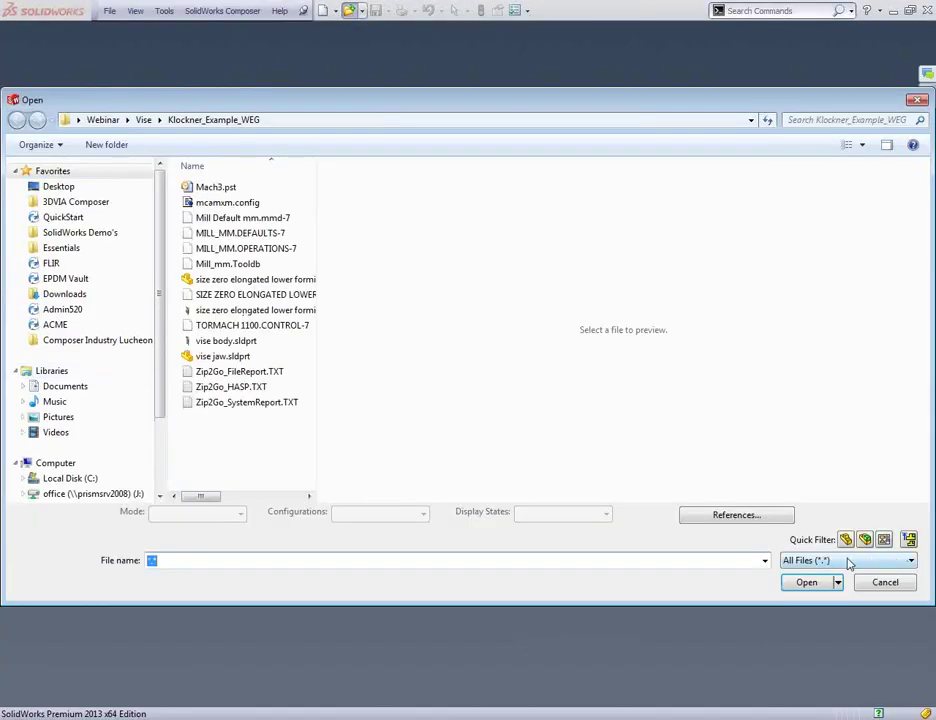
left_click(848, 562)
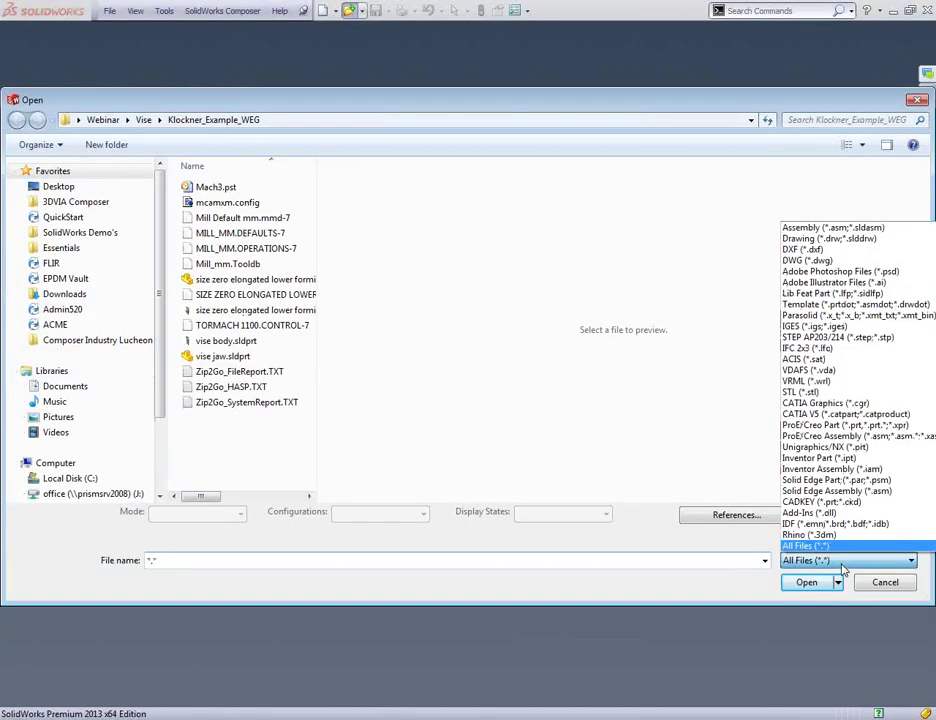
left_click(845, 200)
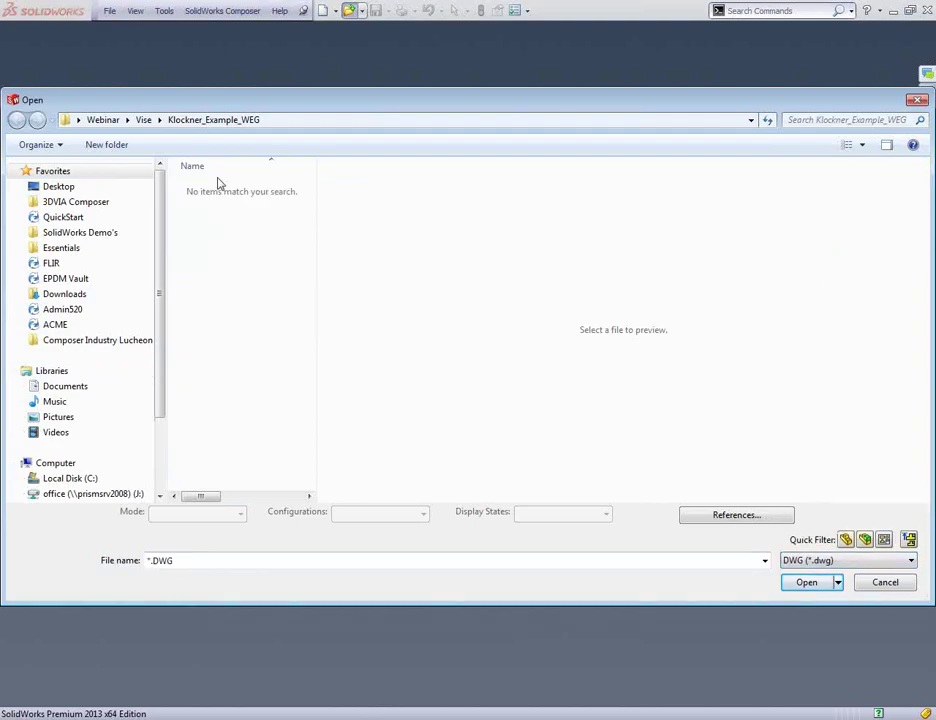
left_click(102, 119)
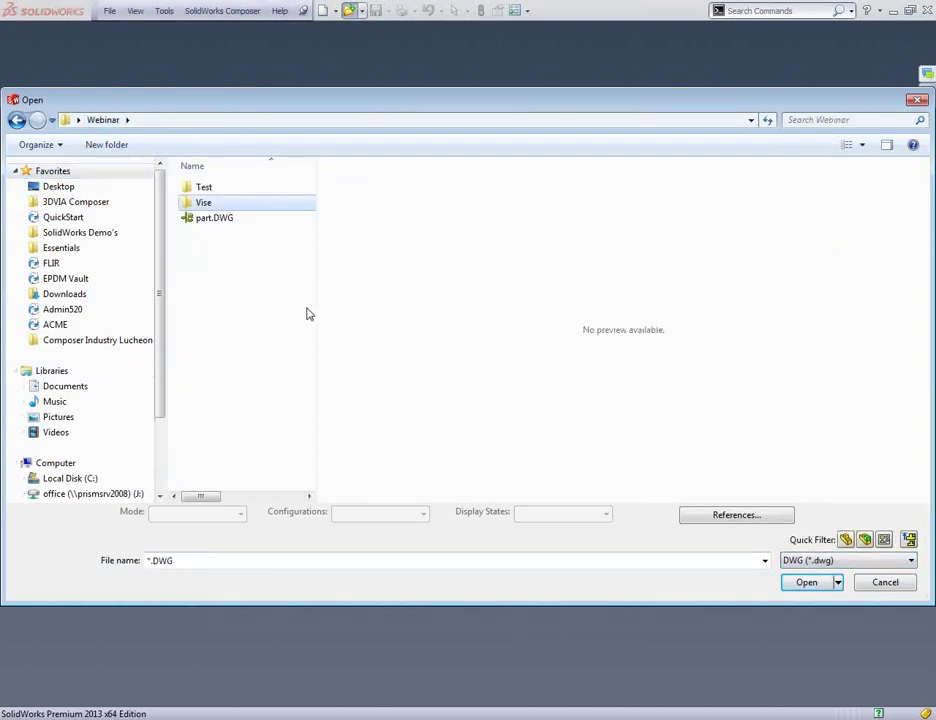
left_click(214, 218)
left_click(806, 583)
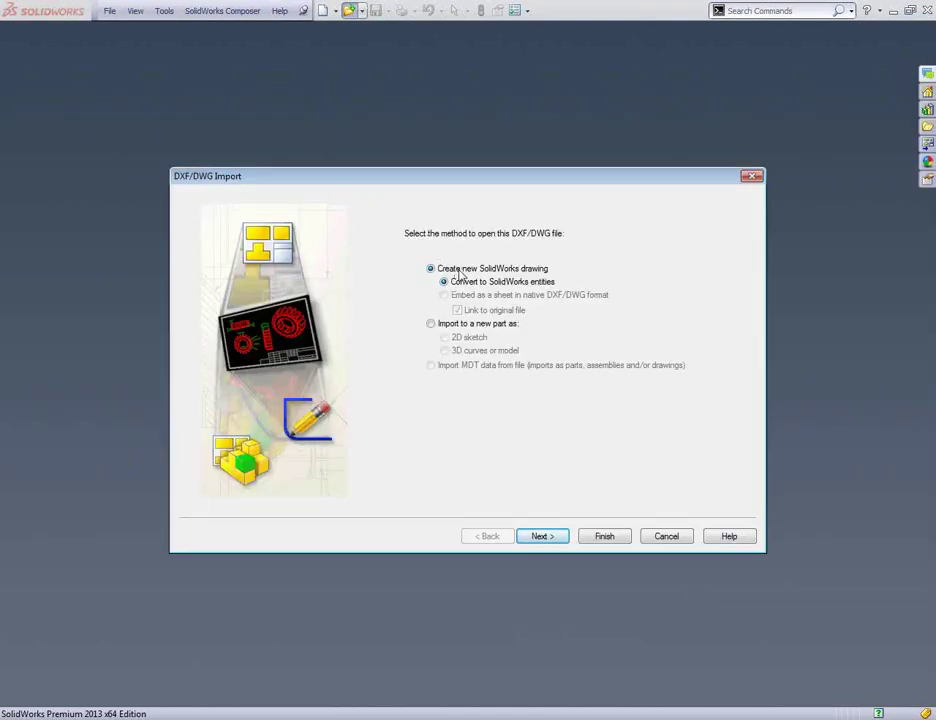
Import part.DWG to a new part as a 2D sketch with the Explode Blocks option enabled, and dismiss the 2D to 3D tools.
left_click(431, 324)
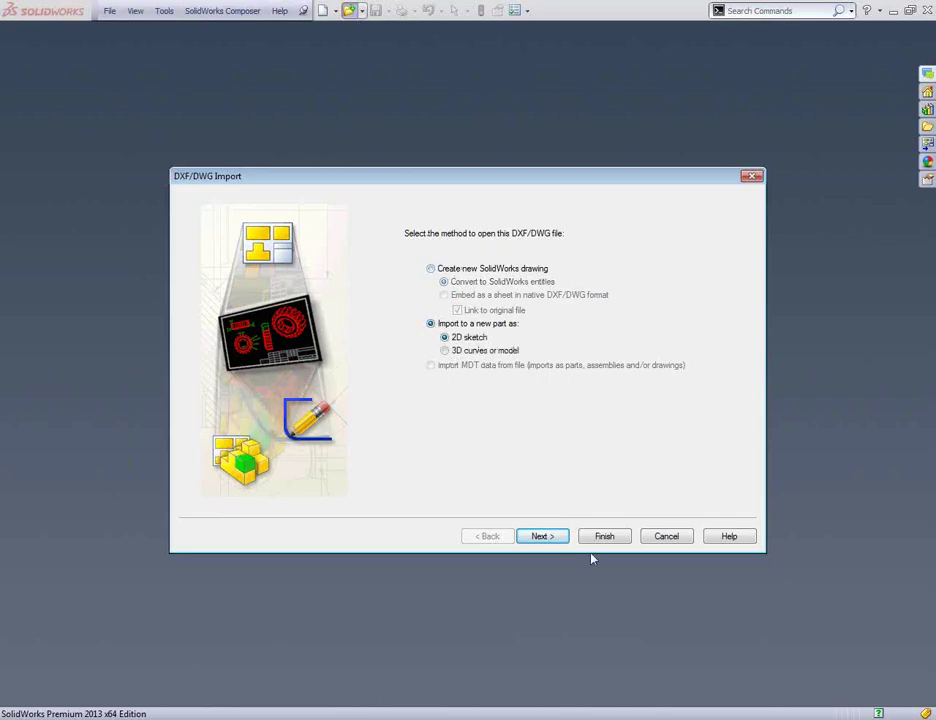
left_click(540, 537)
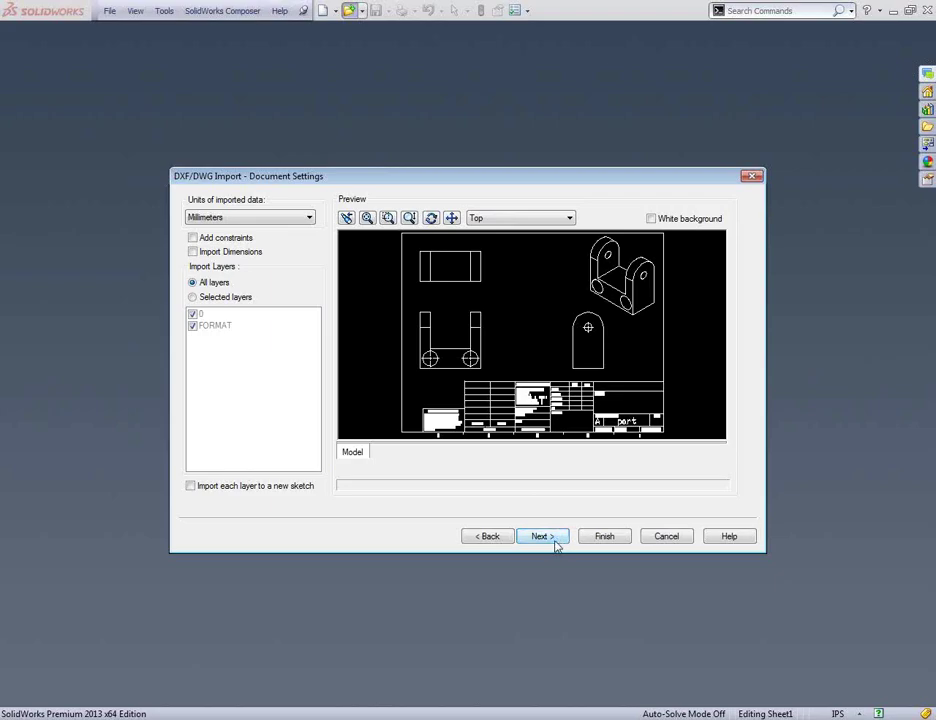
left_click(602, 539)
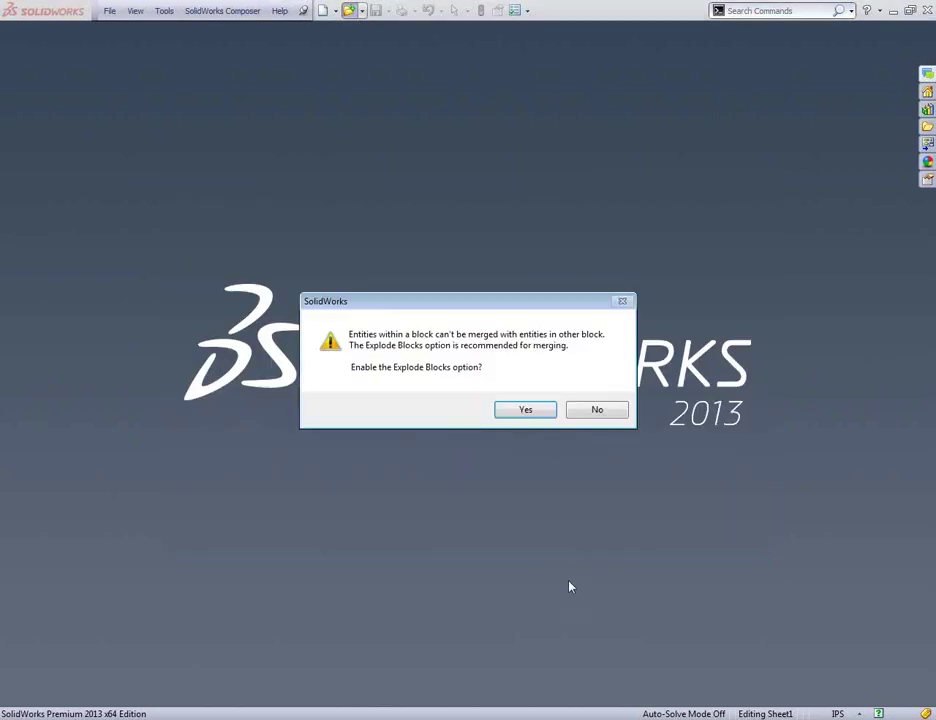
left_click(514, 411)
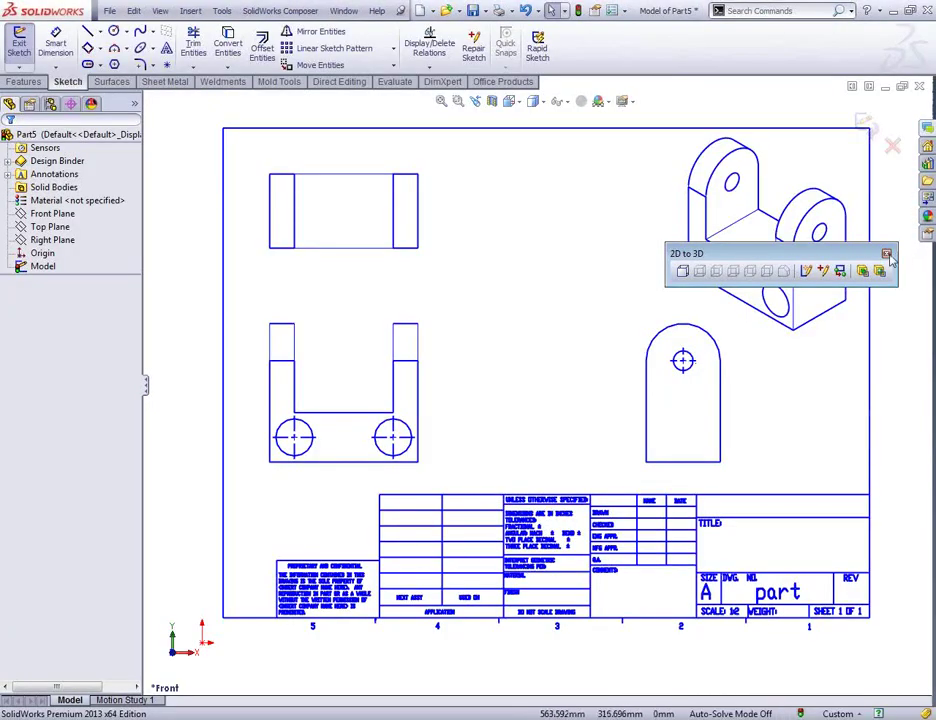
left_click(886, 254)
Delete the title block, its notes and the lower border line from the imported sketch.
scroll(514, 494, "up", 5)
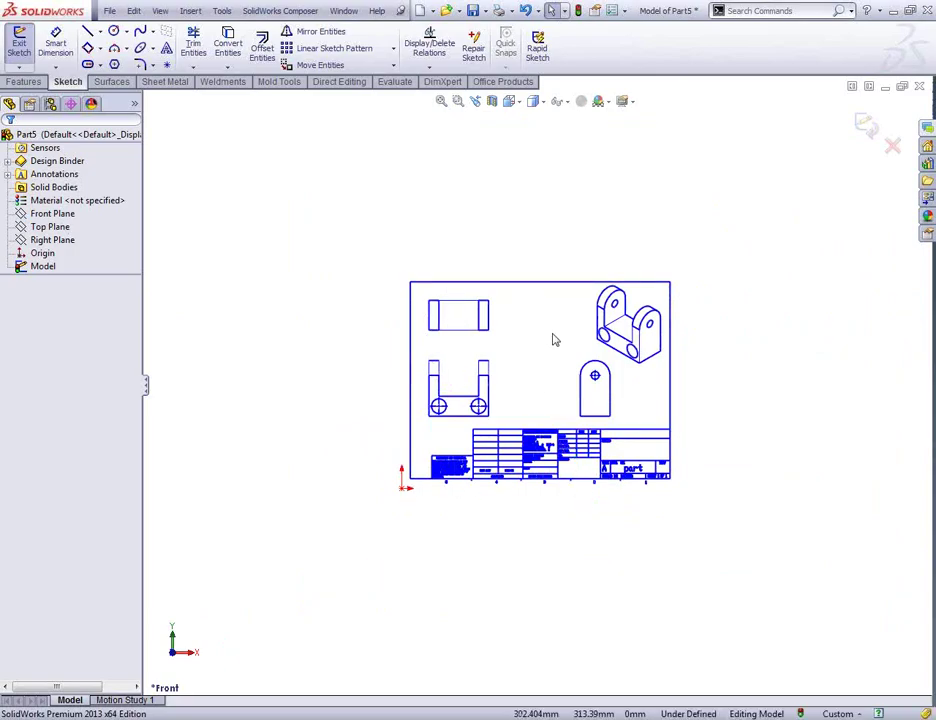
scroll(532, 342, "down", 1)
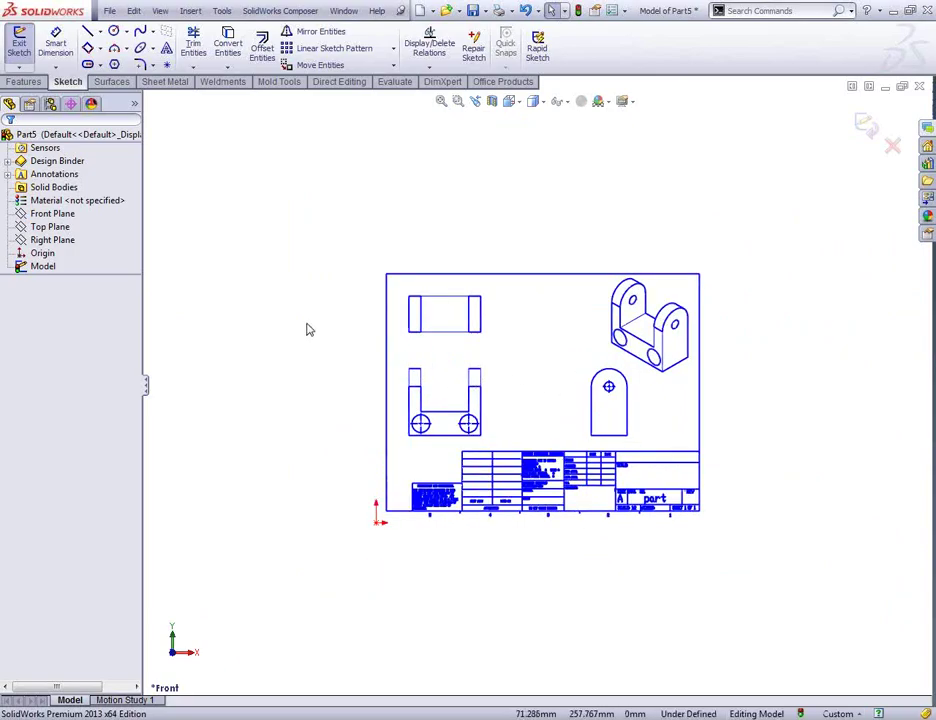
mouse_move(307, 328)
middle_mouse_down()
mouse_move(432, 401)
mouse_move(314, 348)
middle_mouse_up()
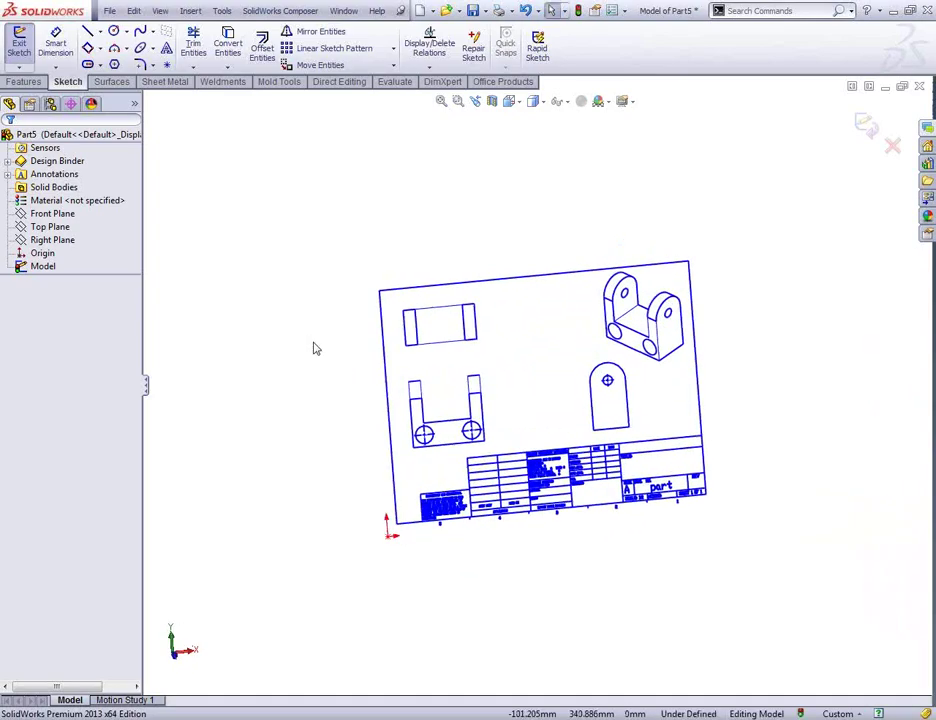
key("ctrl+1")
scroll(500, 462, "up", 1)
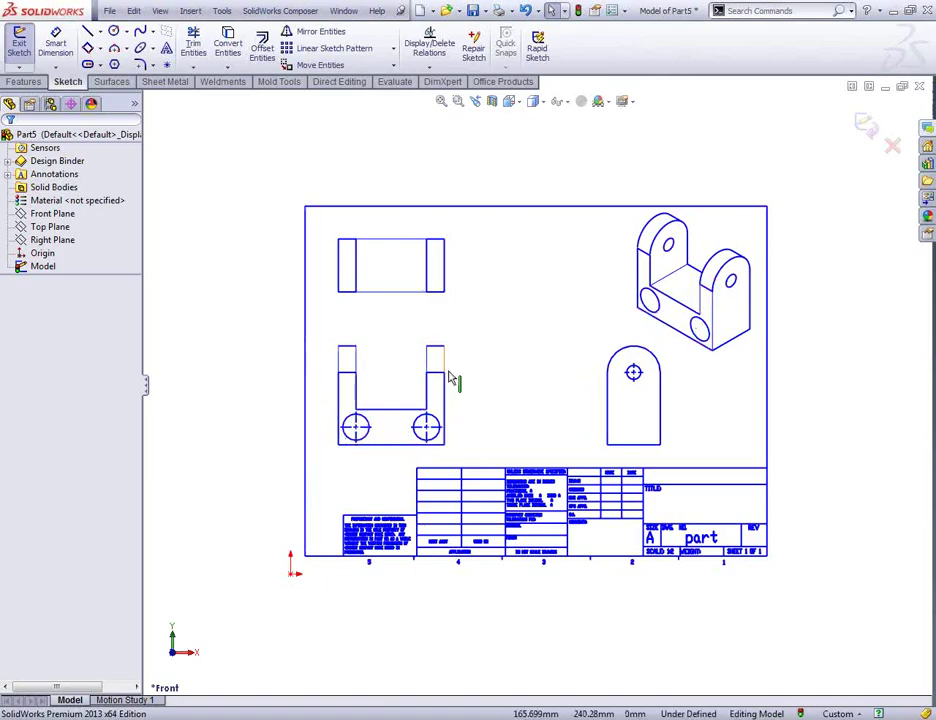
mouse_move(258, 453)
left_mouse_down()
mouse_move(330, 503)
mouse_move(752, 616)
mouse_move(866, 636)
left_mouse_up()
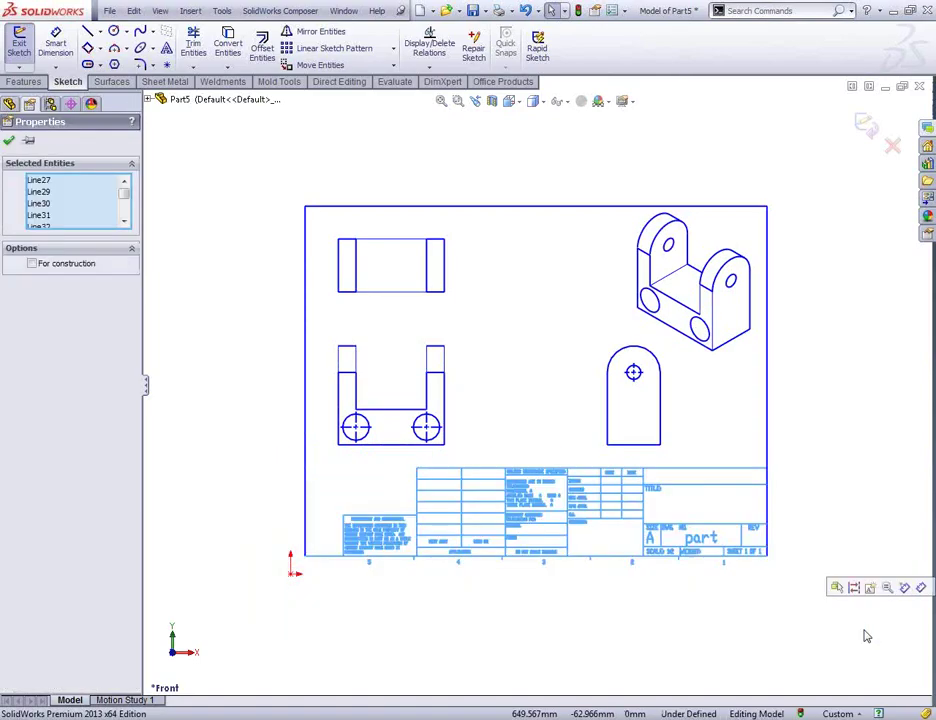
key("Delete")
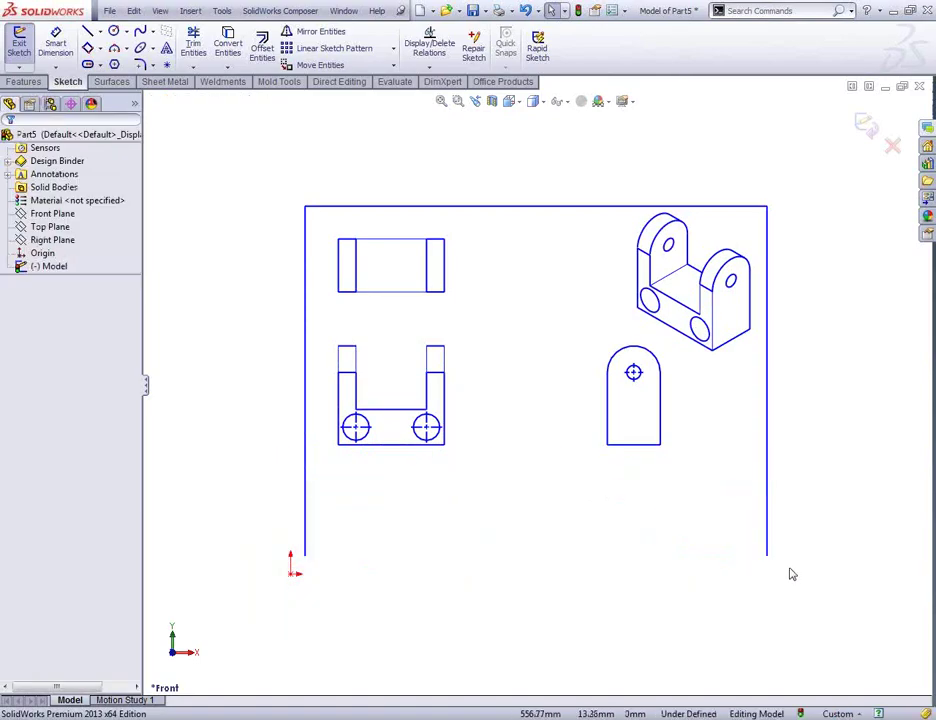
Delete the isometric, side and top views and the remaining border lines, keeping only the U-shaped front view.
mouse_move(771, 591)
left_mouse_down()
mouse_move(673, 386)
mouse_move(585, 159)
left_mouse_up()
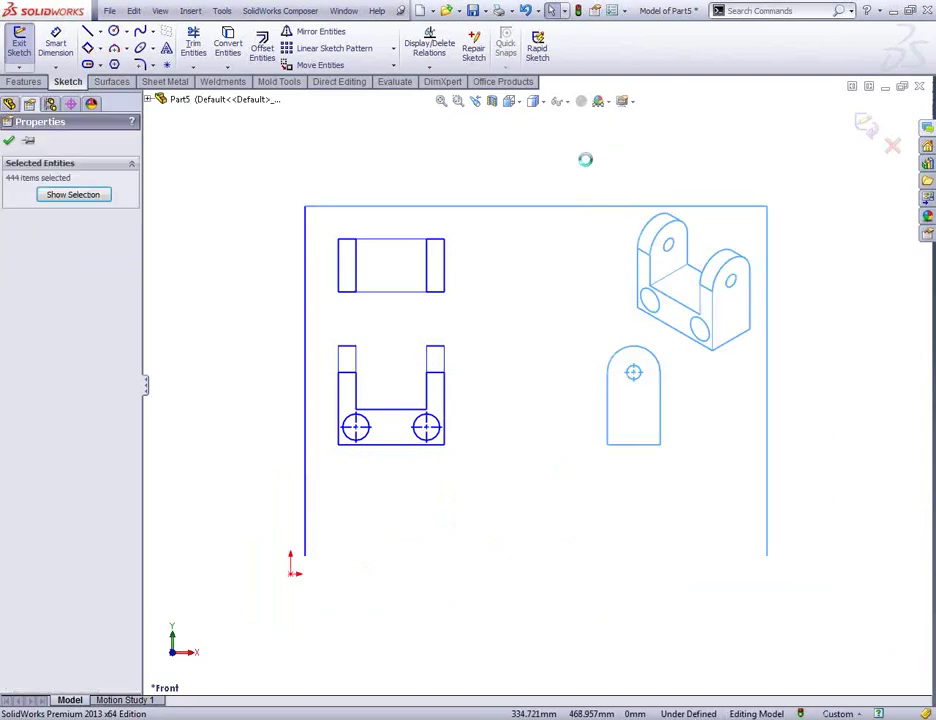
key("Delete")
left_click_drag(552, 336, 237, 164)
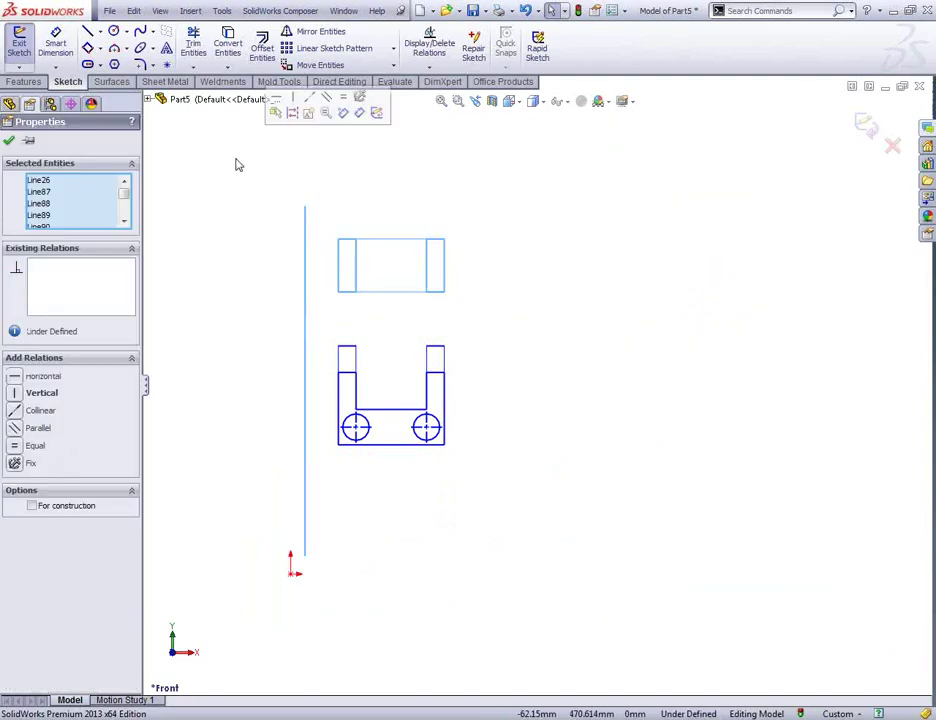
key("Delete")
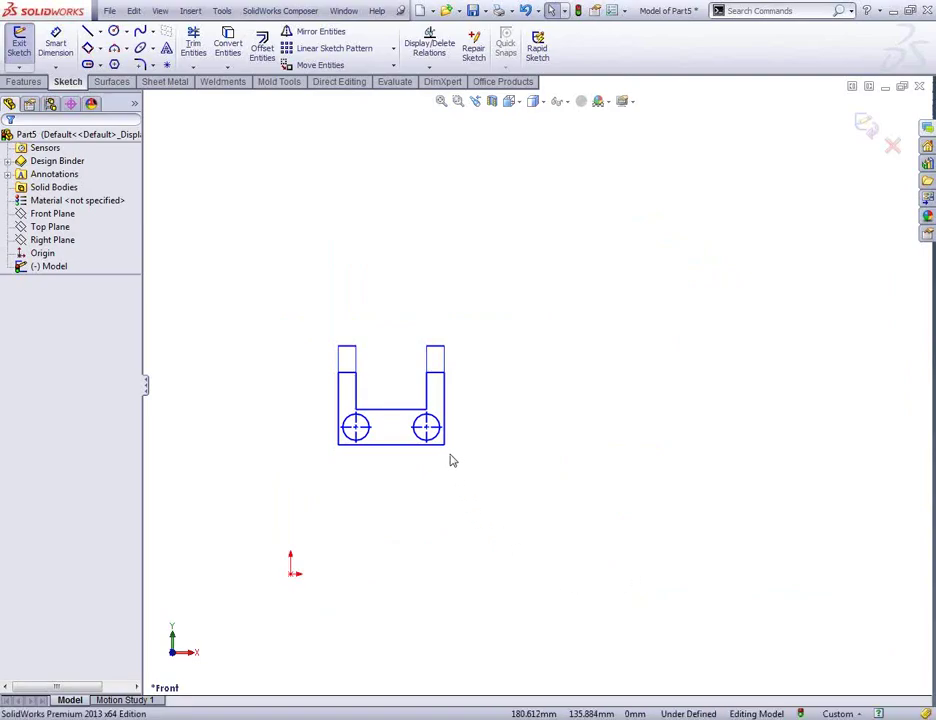
Delete the centre mark lines inside both circles of the front view, keeping the circles and their centre points.
scroll(422, 445, "down", 1)
scroll(420, 464, "up", 2)
scroll(412, 382, "down", 8)
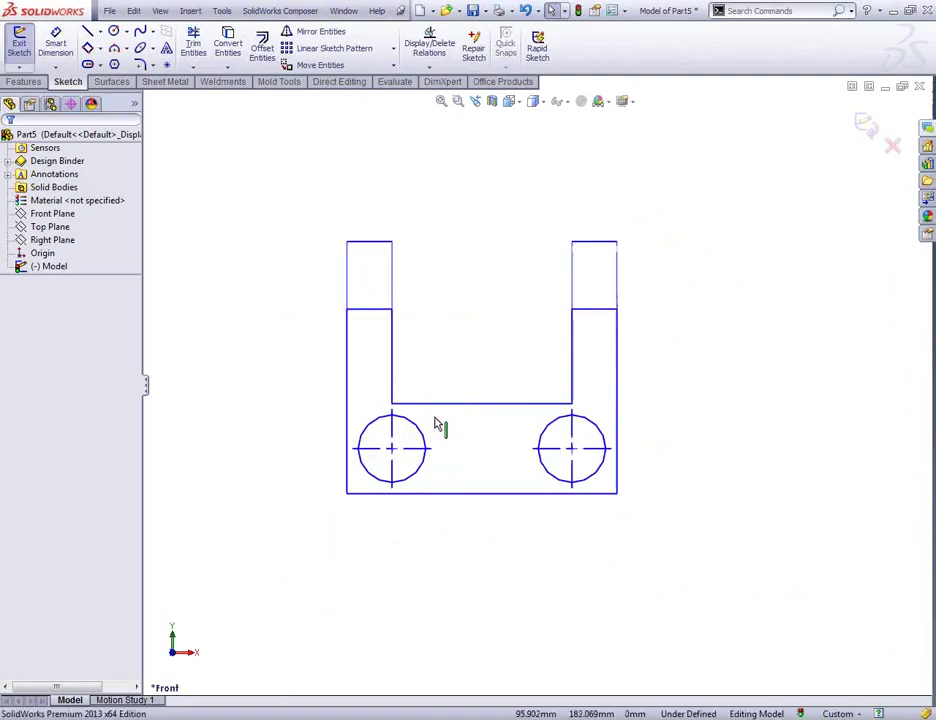
scroll(435, 428, "down", 5)
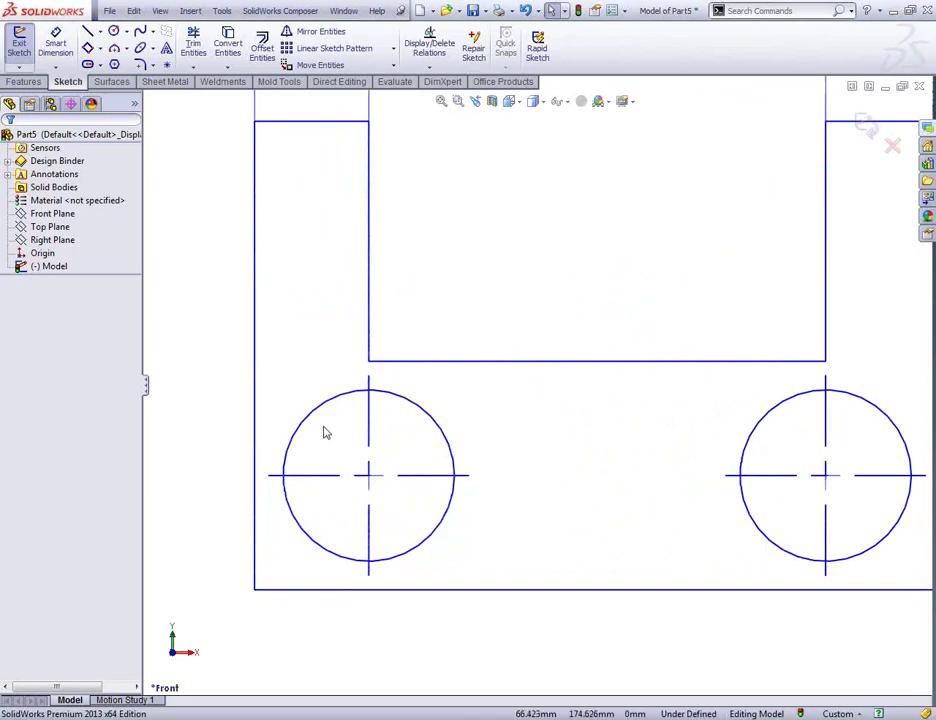
left_click_drag(318, 425, 424, 531)
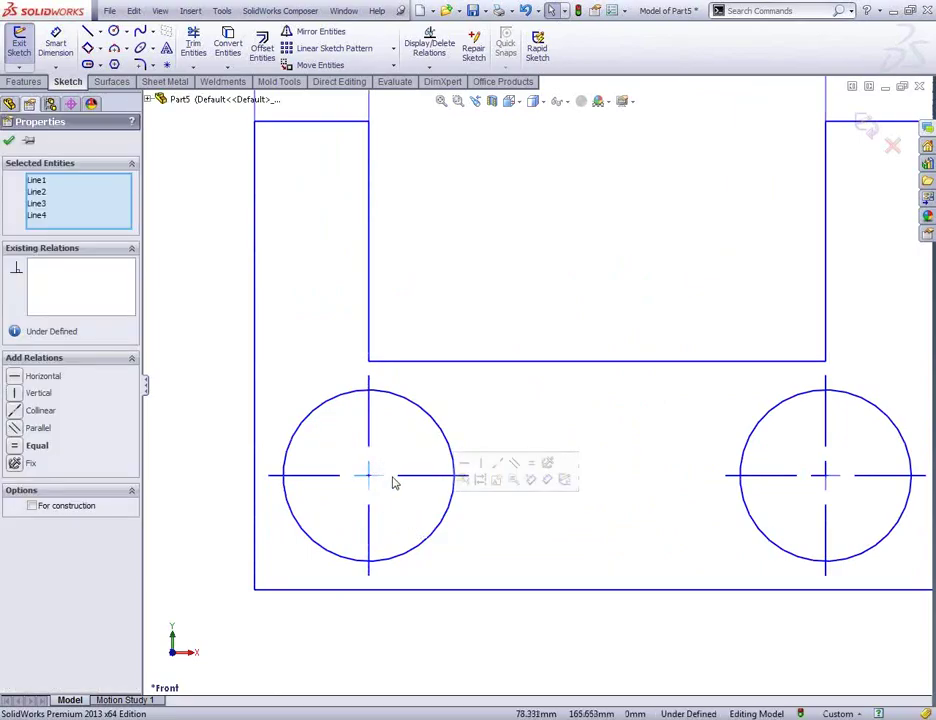
left_click(424, 531)
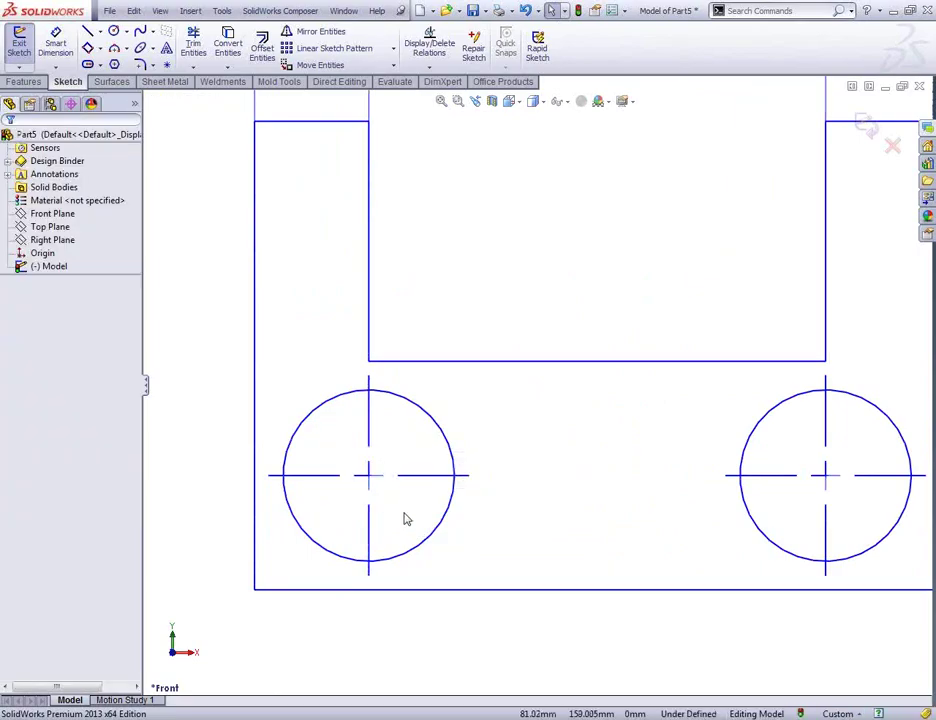
left_click_drag(421, 524, 322, 428)
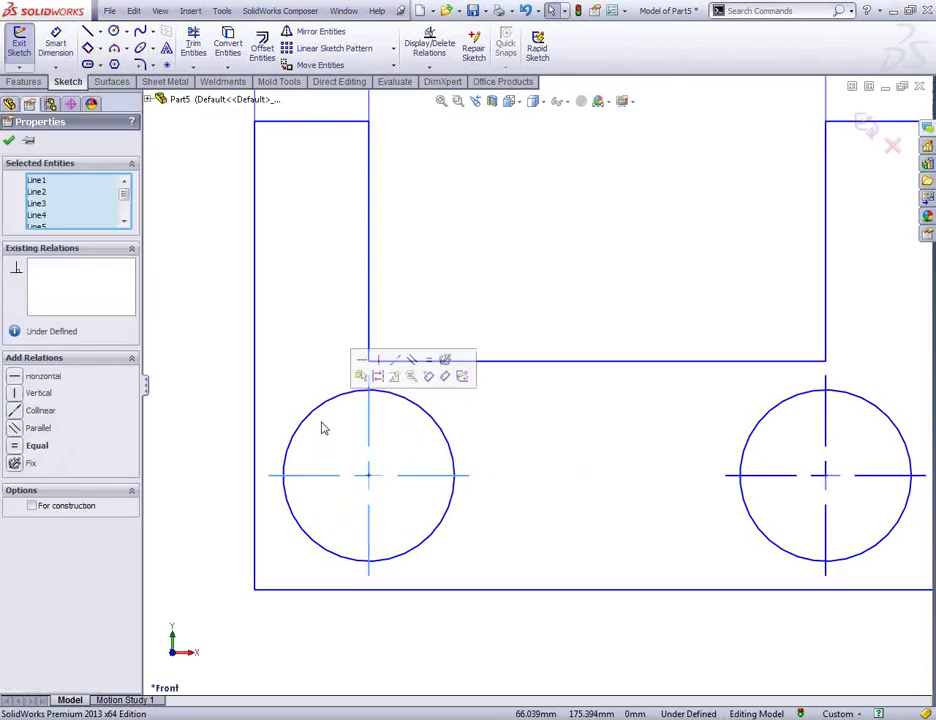
key("Delete")
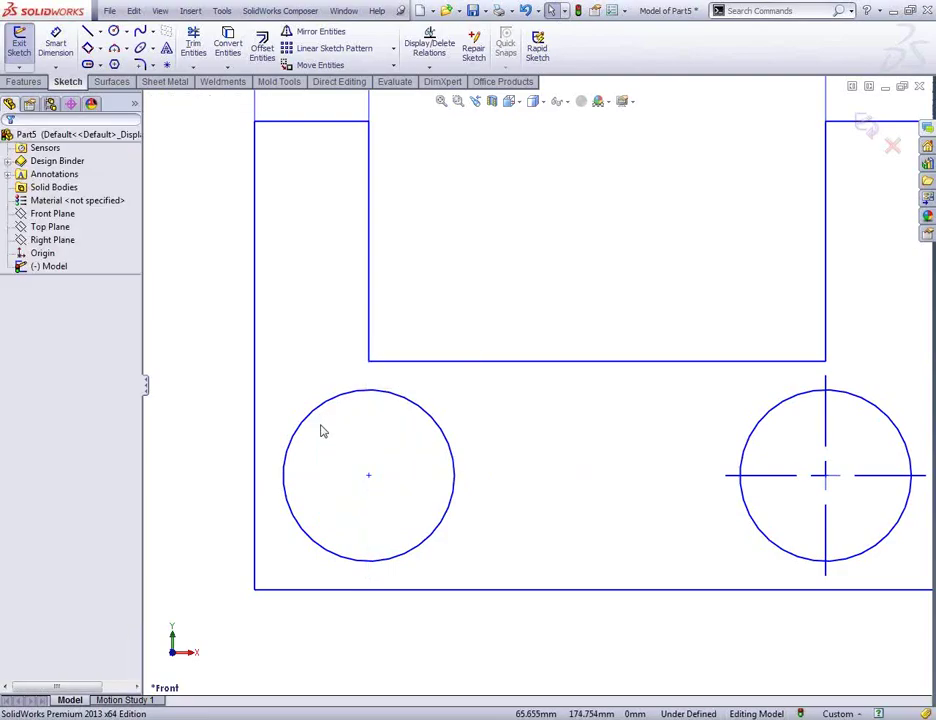
left_click_drag(879, 520, 790, 432)
key("Delete")
Power trim the horizontal line crossing each of the two upright arms of the U-shaped profile.
key("f")
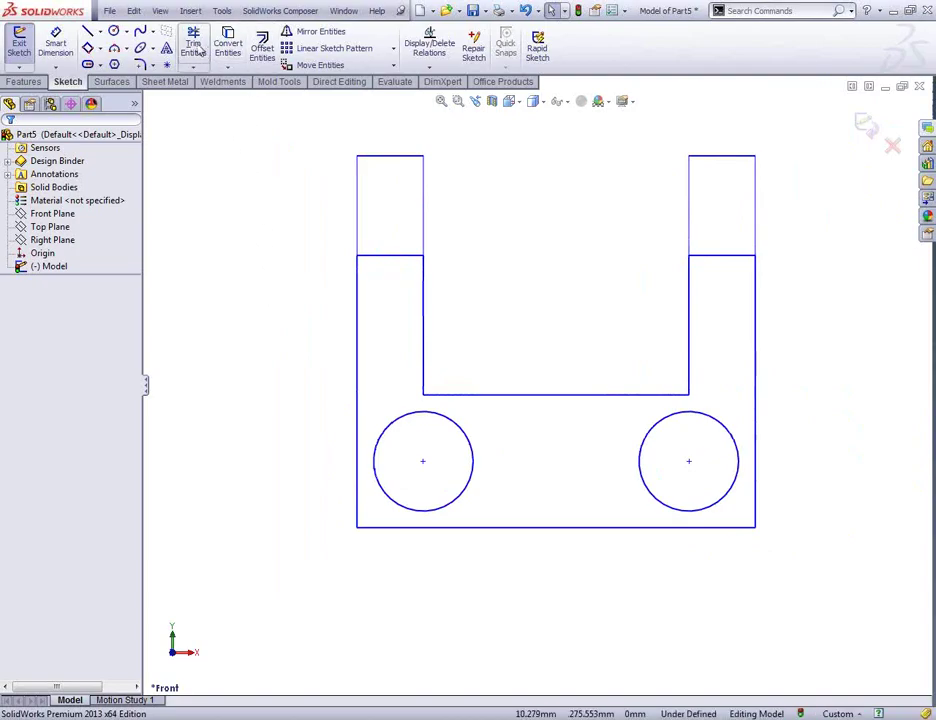
left_click(194, 47)
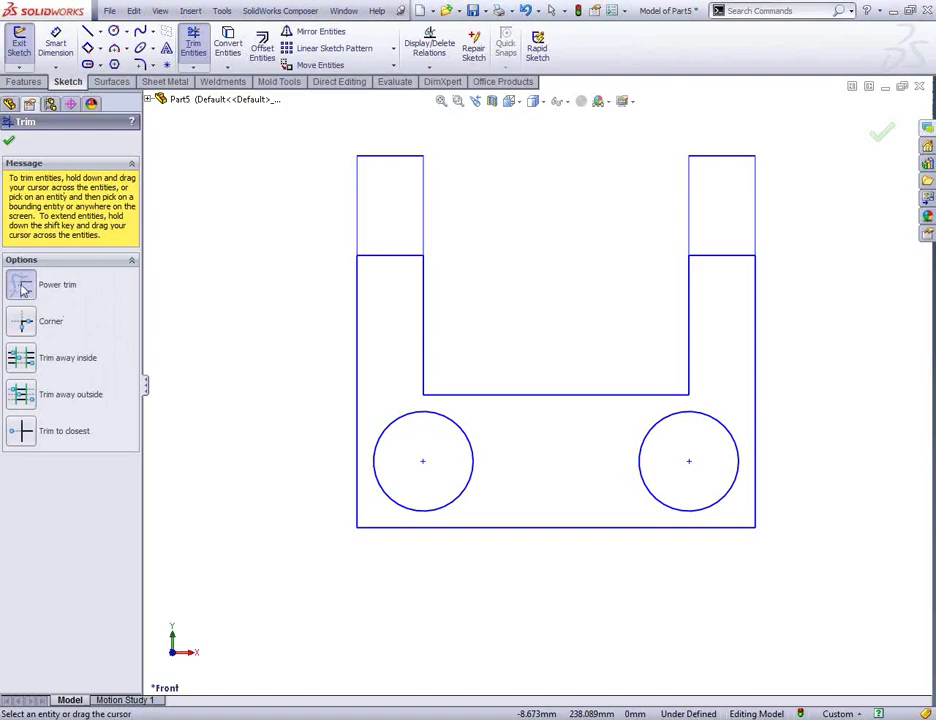
left_click_drag(393, 196, 393, 259)
left_click_drag(719, 214, 731, 266)
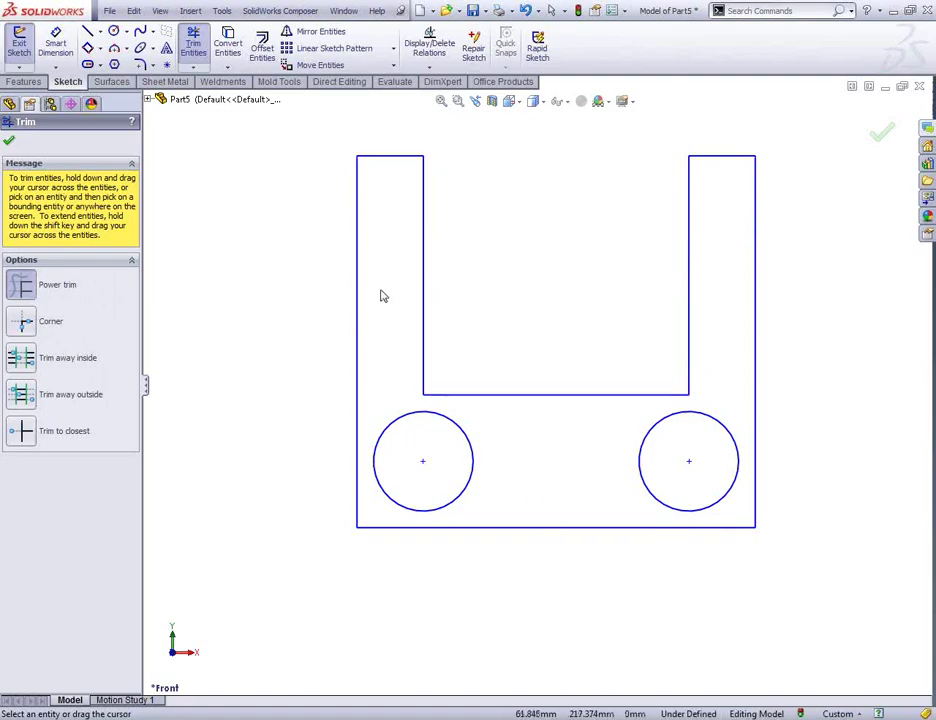
key("Escape")
Move the whole sketch from the profile's lower-left corner to the origin.
key("z")
key("z")
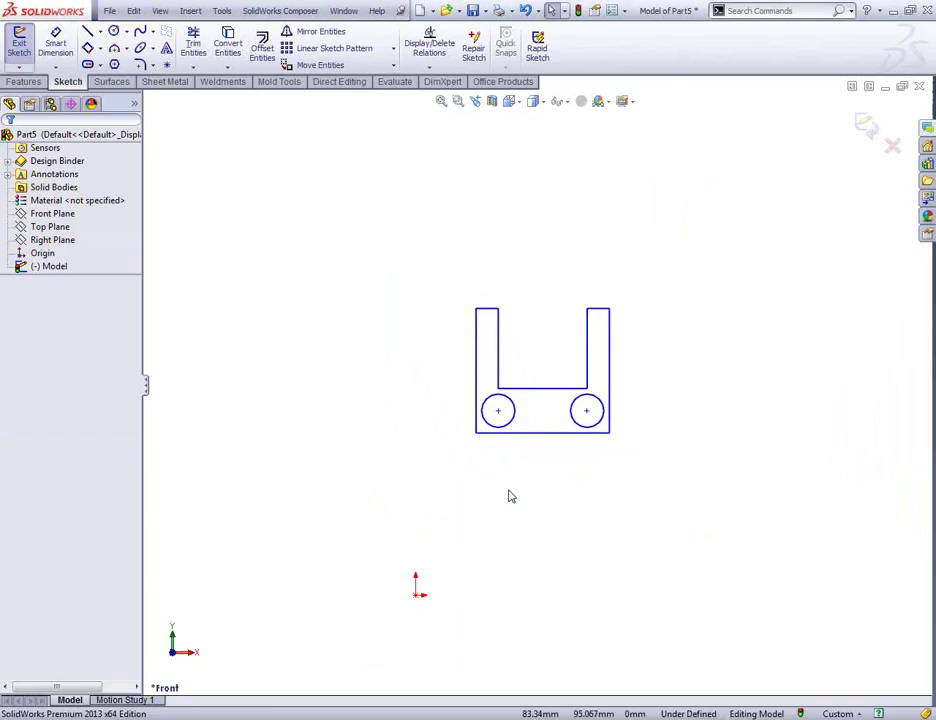
key("ctrl+a")
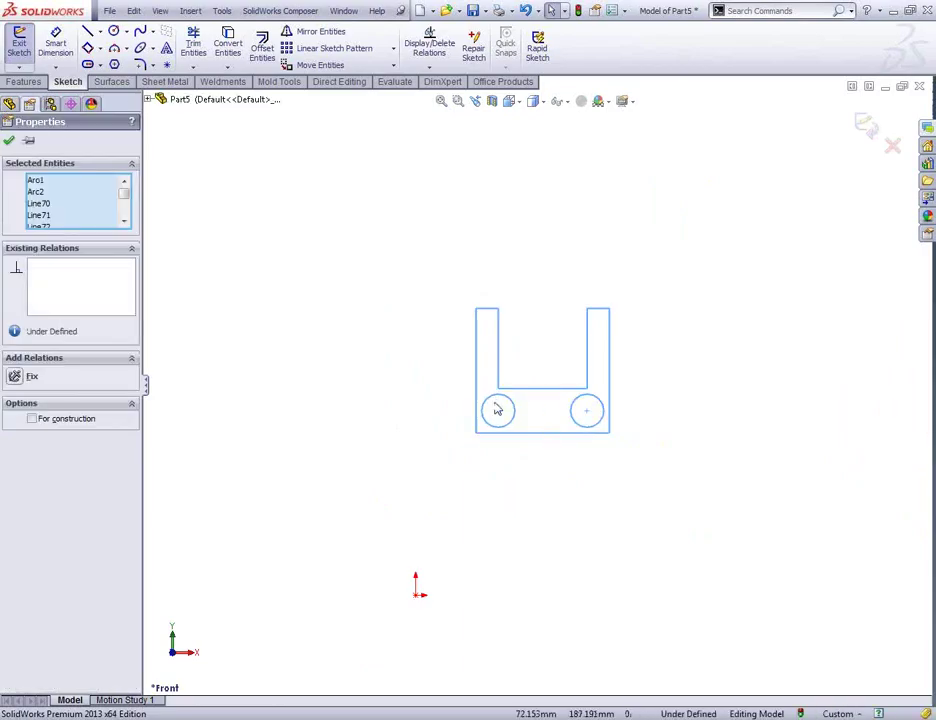
left_click(341, 68)
left_click(476, 433)
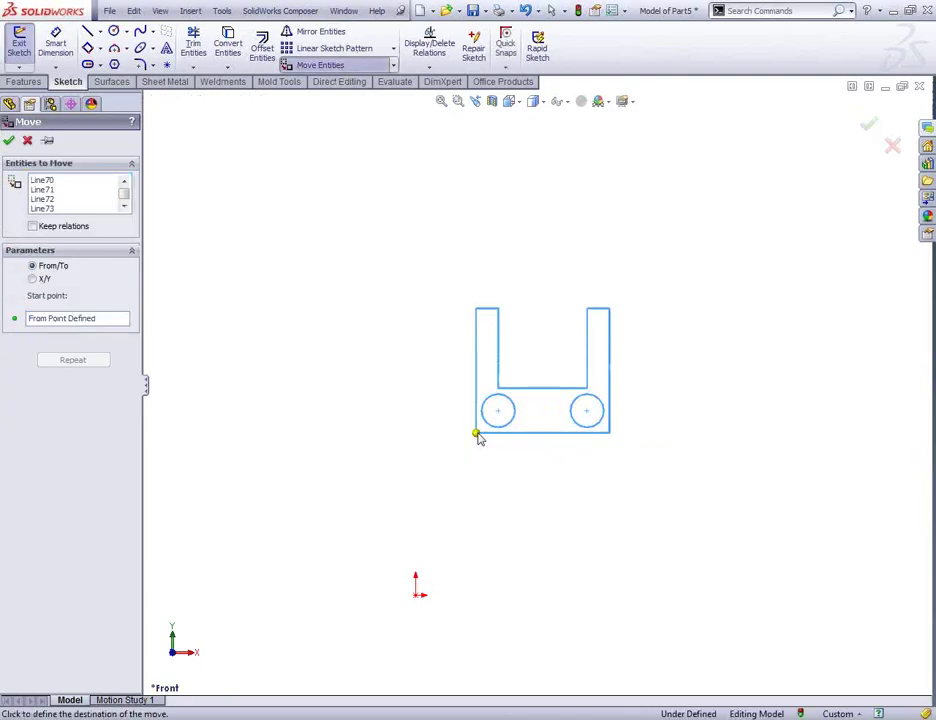
left_click(416, 594)
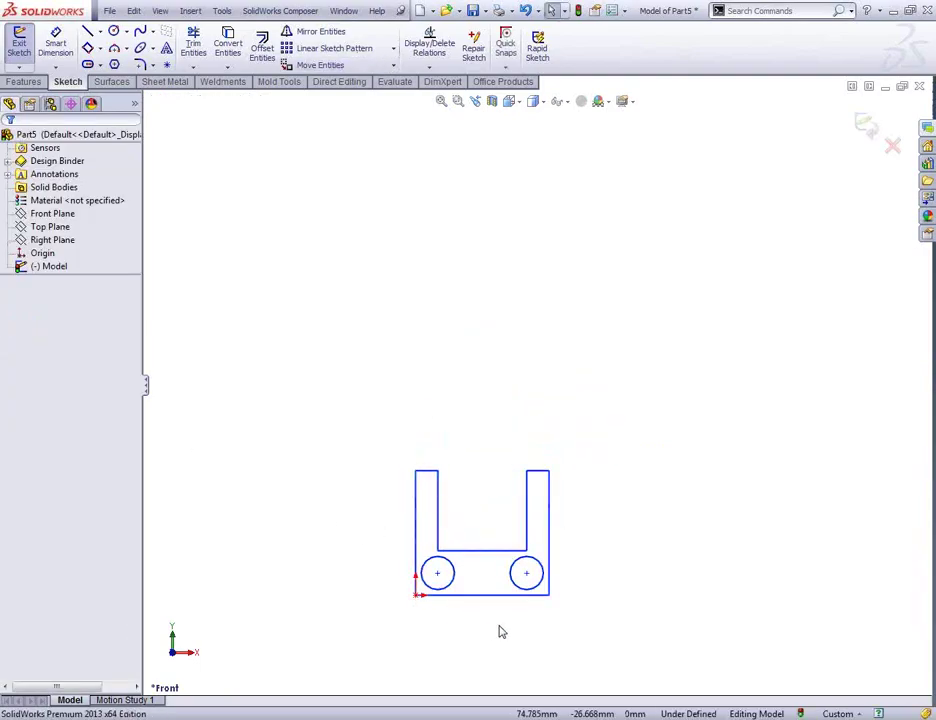
Try shifting the horizontal line between the two arms upward, and undo the shift.
scroll(505, 638, "up", 5)
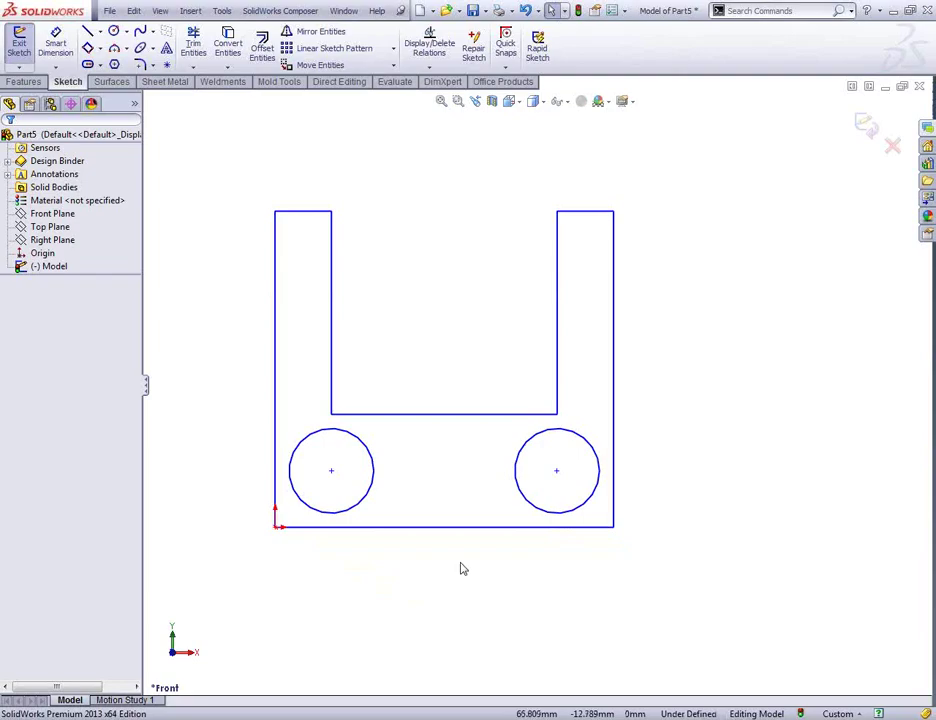
left_click_drag(420, 418, 424, 356)
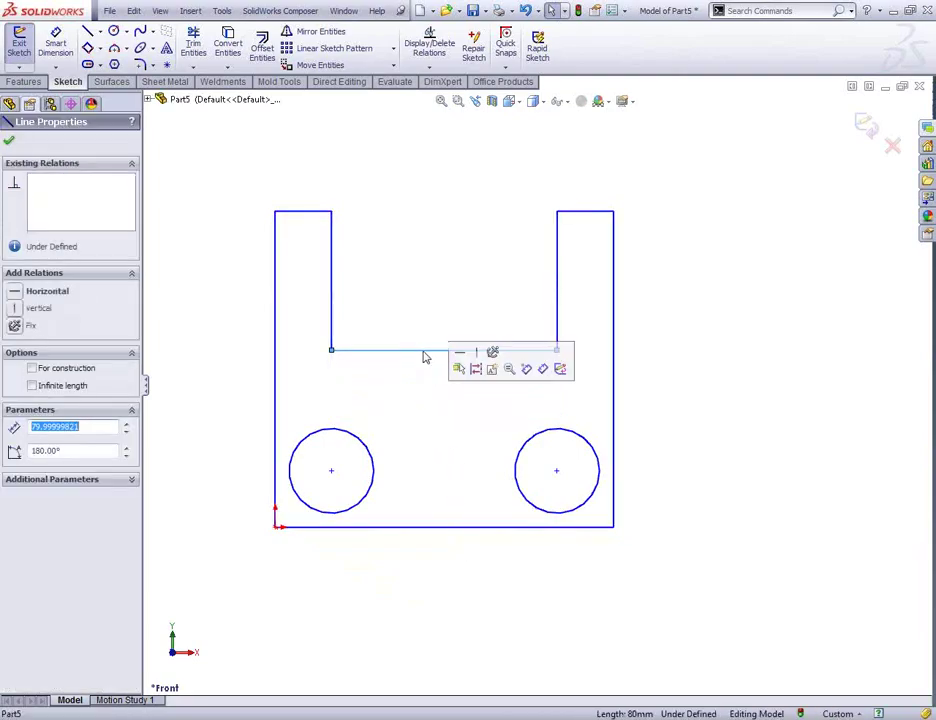
key("ctrl+z")
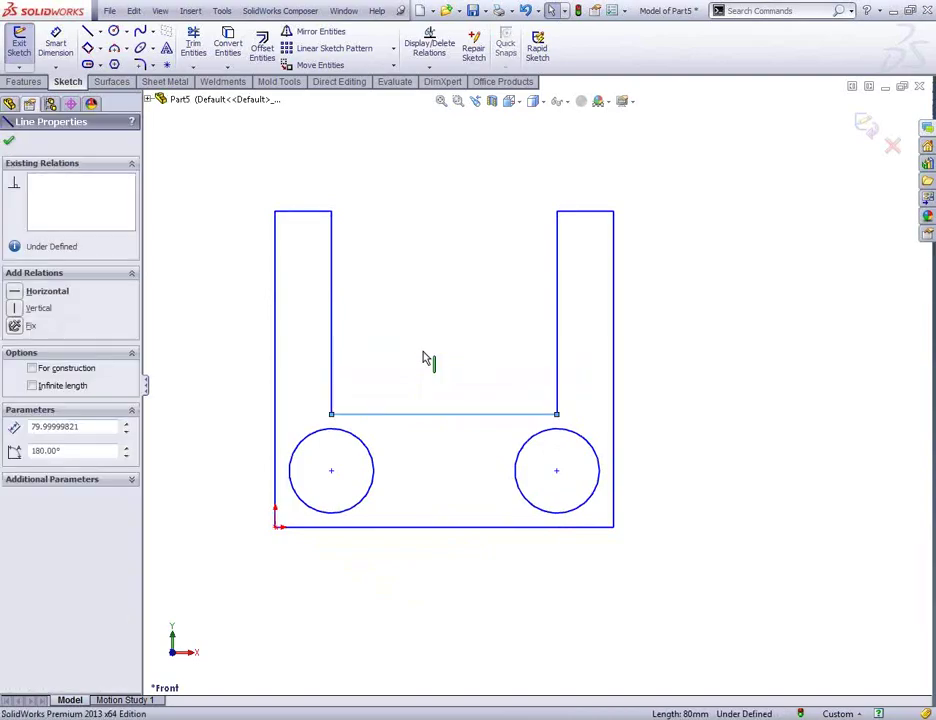
left_click(443, 351)
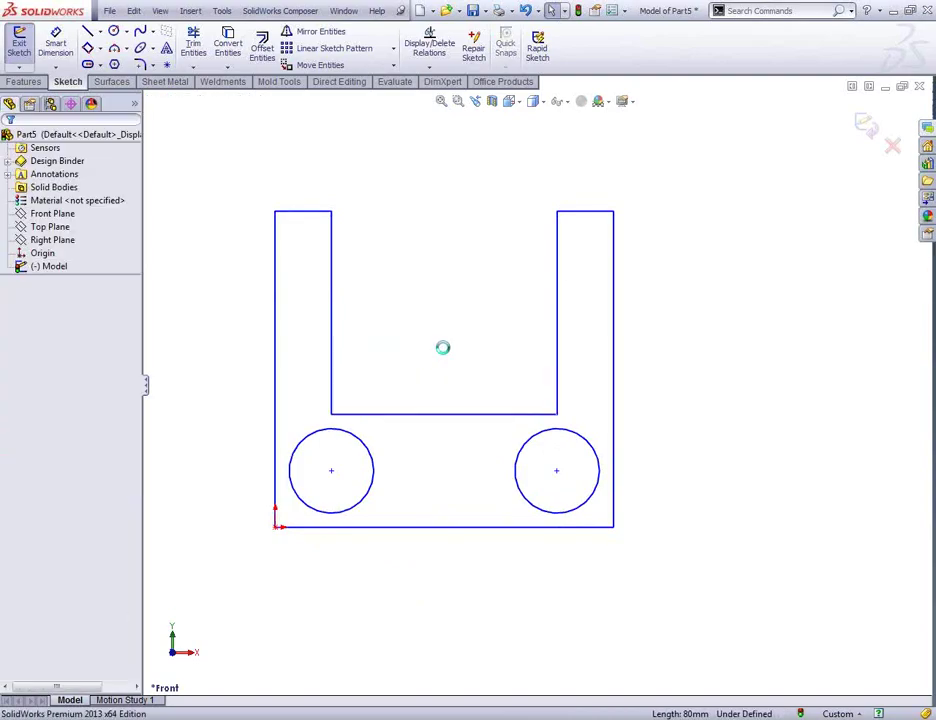
Fully define the sketch by calculating relations and dimensions for all entities, and accept the result.
key("ctrl+a")
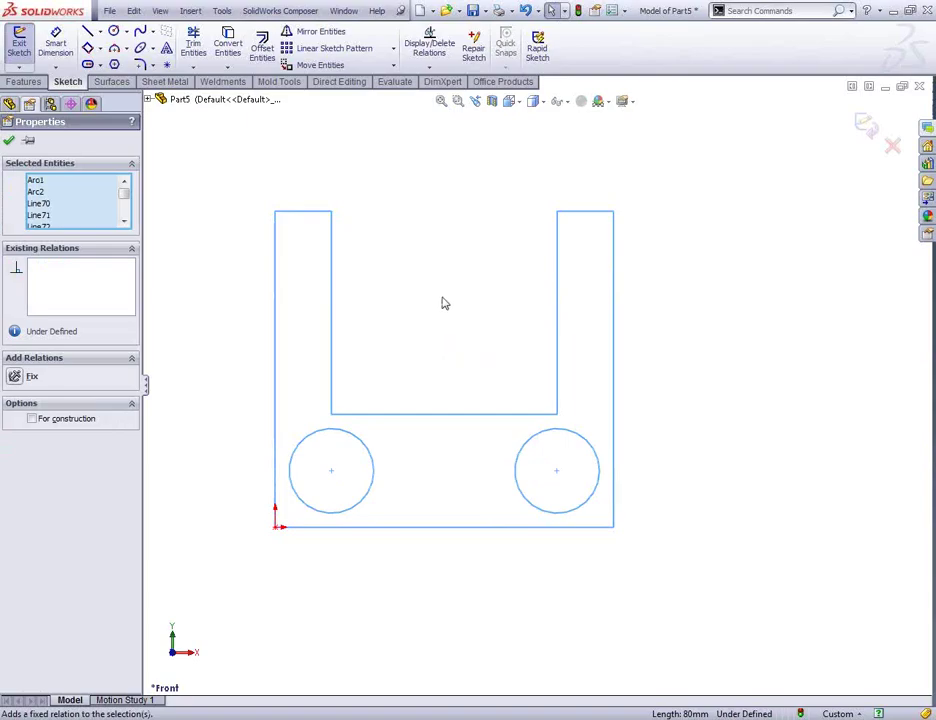
key("Escape")
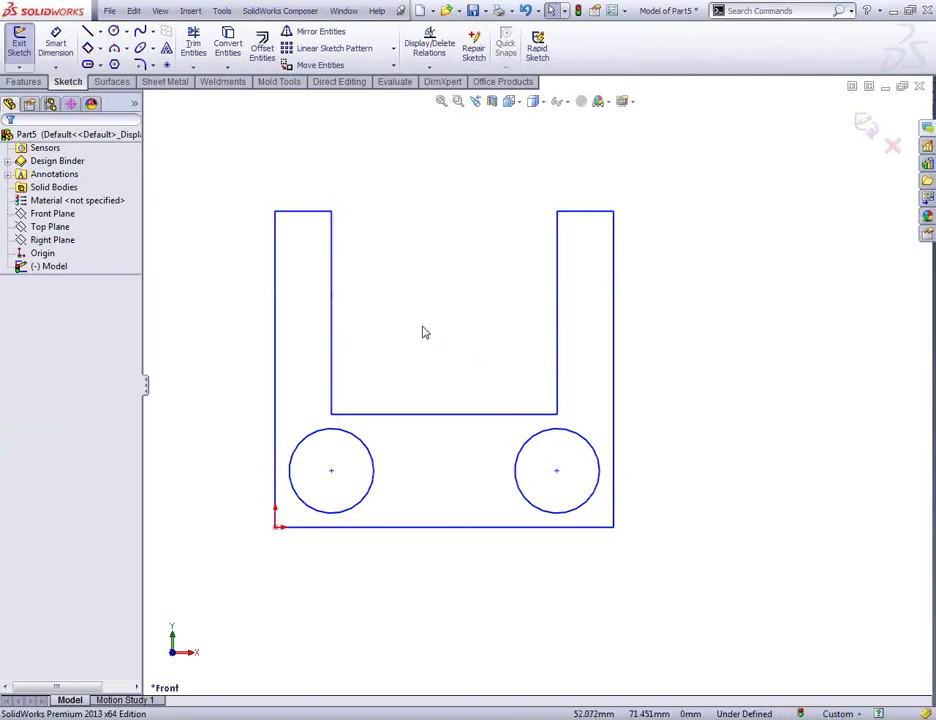
right_click(216, 307)
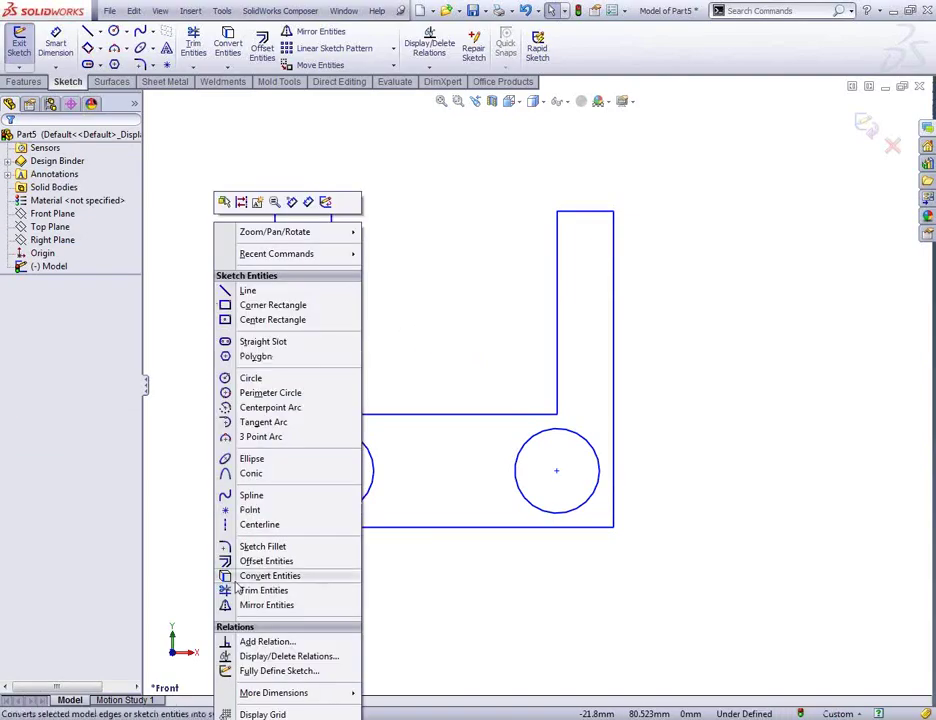
left_click(250, 672)
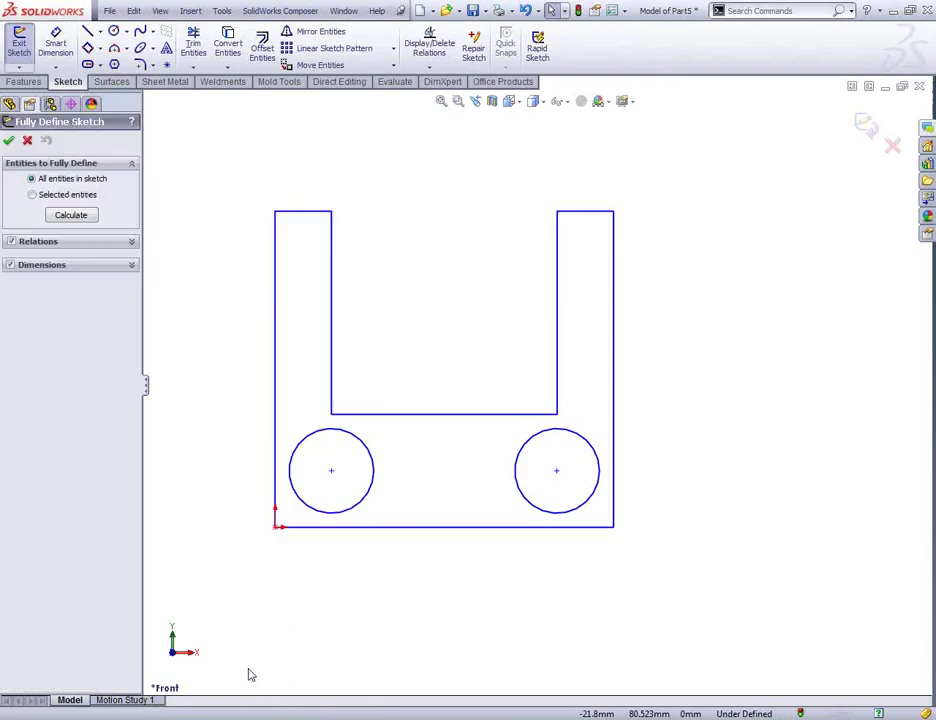
left_click(71, 216)
left_click(8, 141)
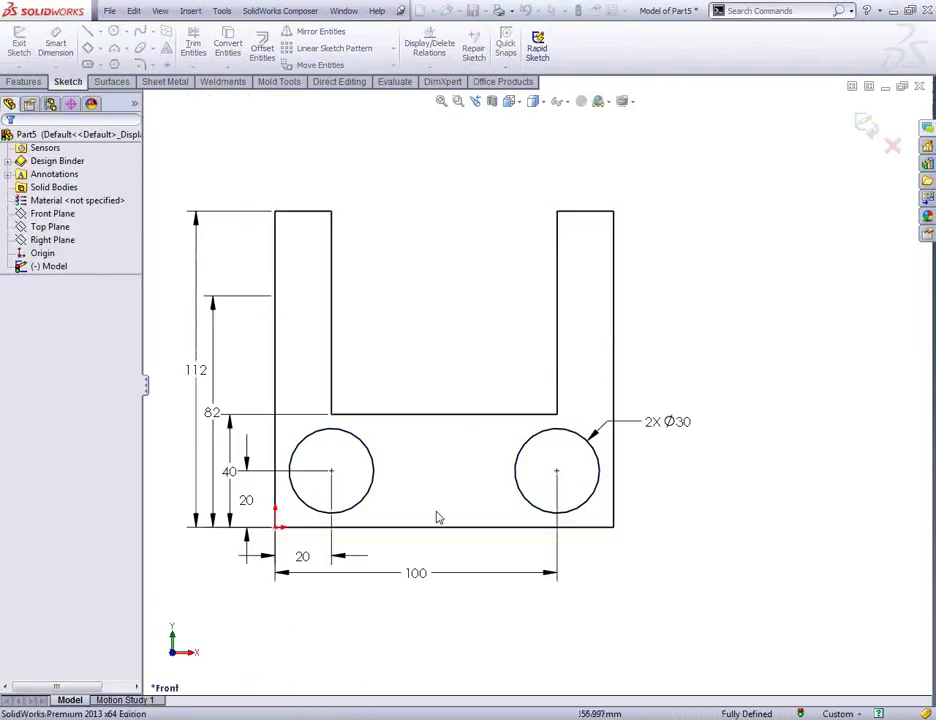
Inspect the exact value of the profile's overall height dimension and close it without changing it.
key("z")
key("z")
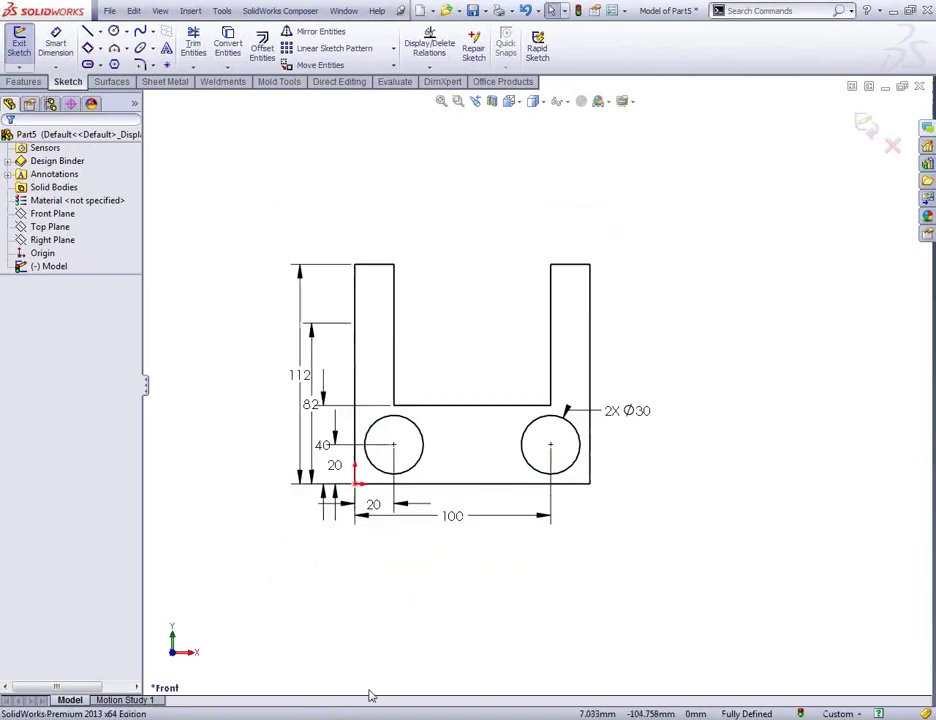
scroll(430, 570, "down", 1)
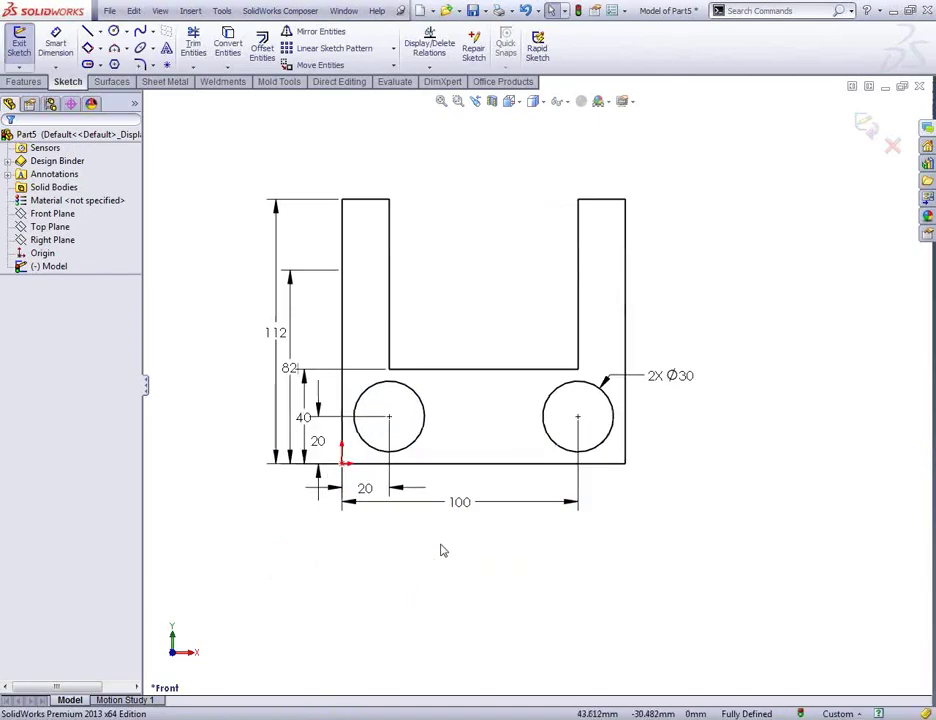
double_click(284, 334)
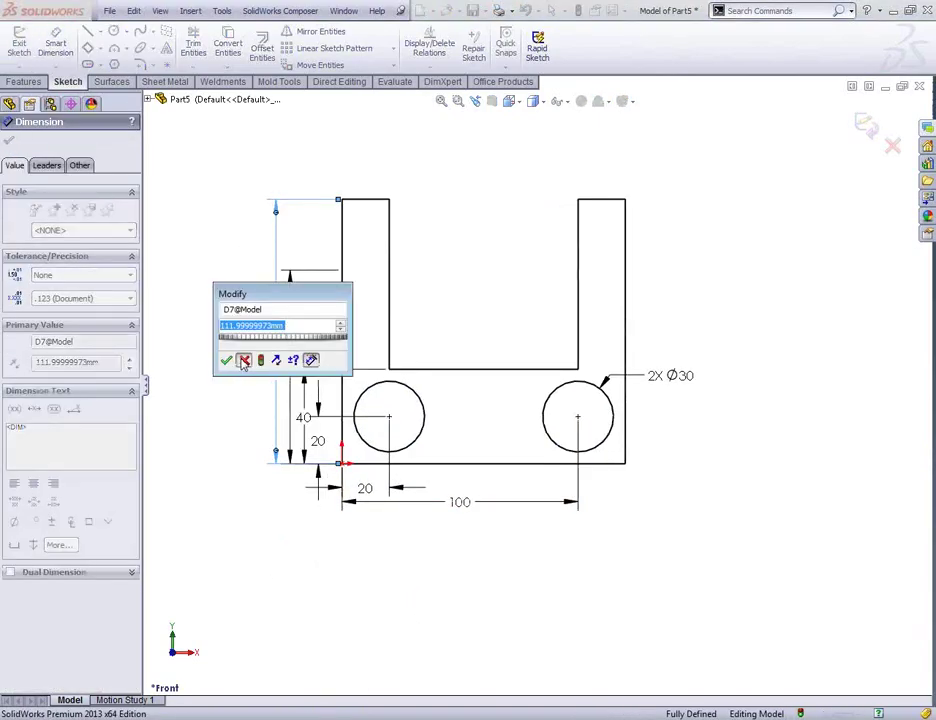
left_click(244, 361)
Set the shared diameter dimension of the two circles to 20 mm.
double_click(672, 380)
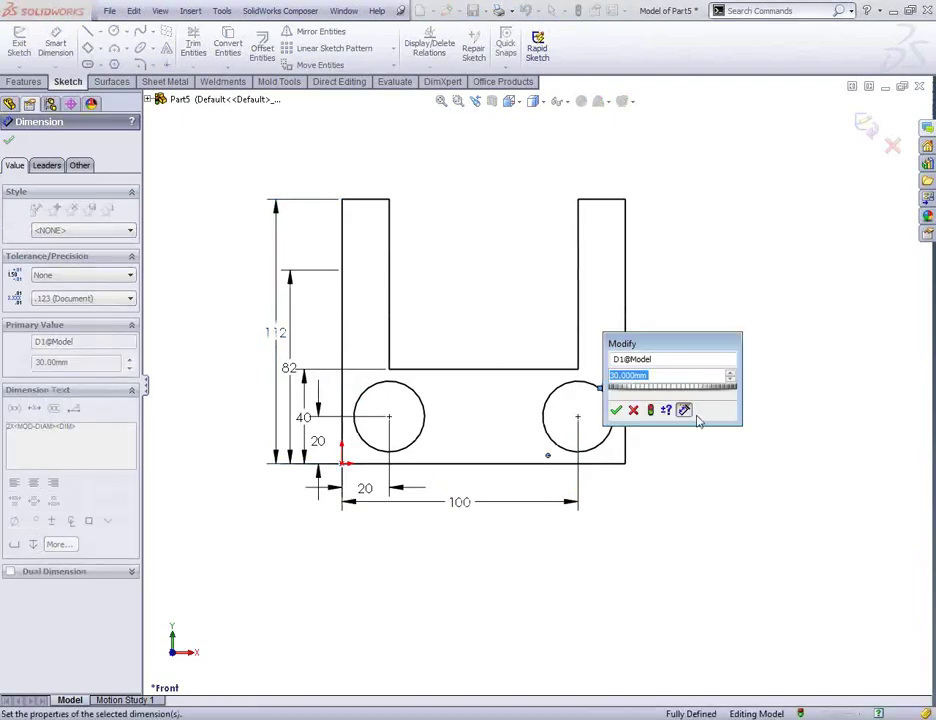
type("20")
key("Return")
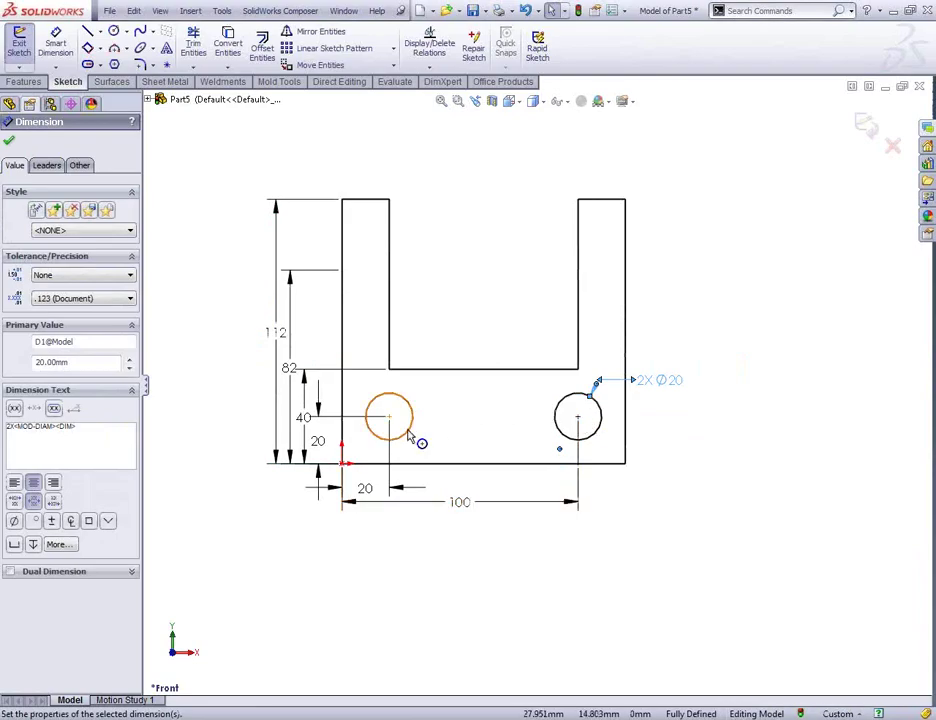
Restore the shared diameter of the two circles to 30 mm and deselect the dimension.
double_click(664, 380)
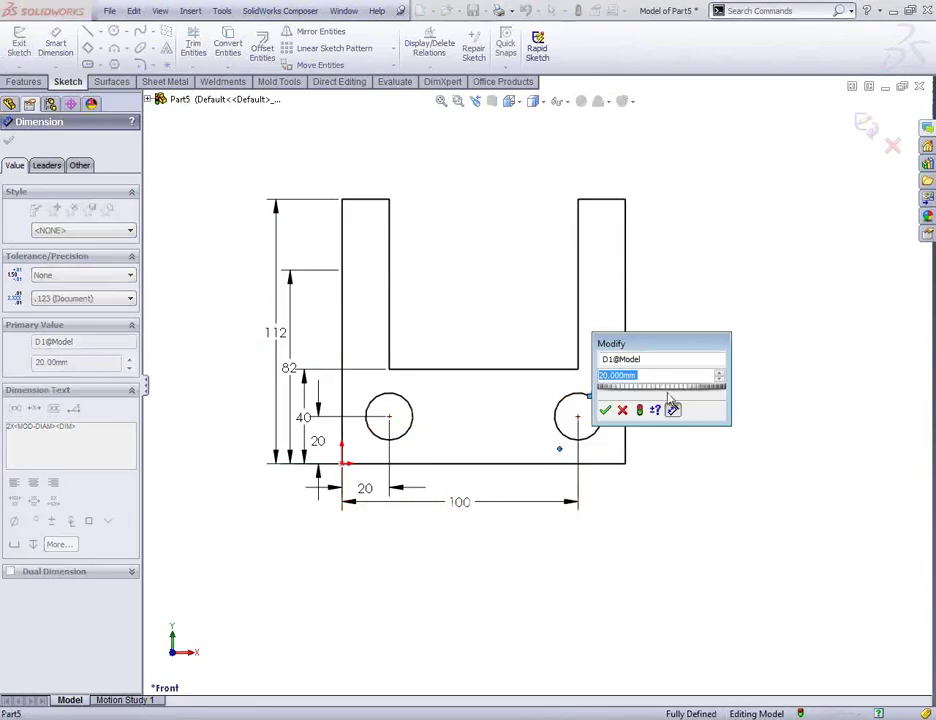
type("30")
key("Return")
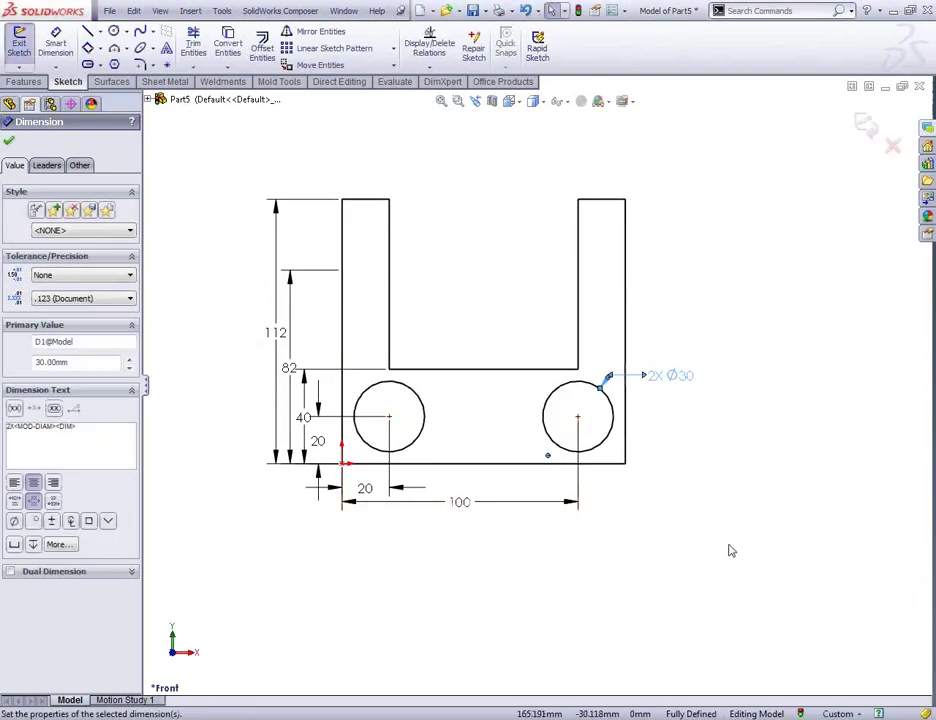
left_click(668, 612)
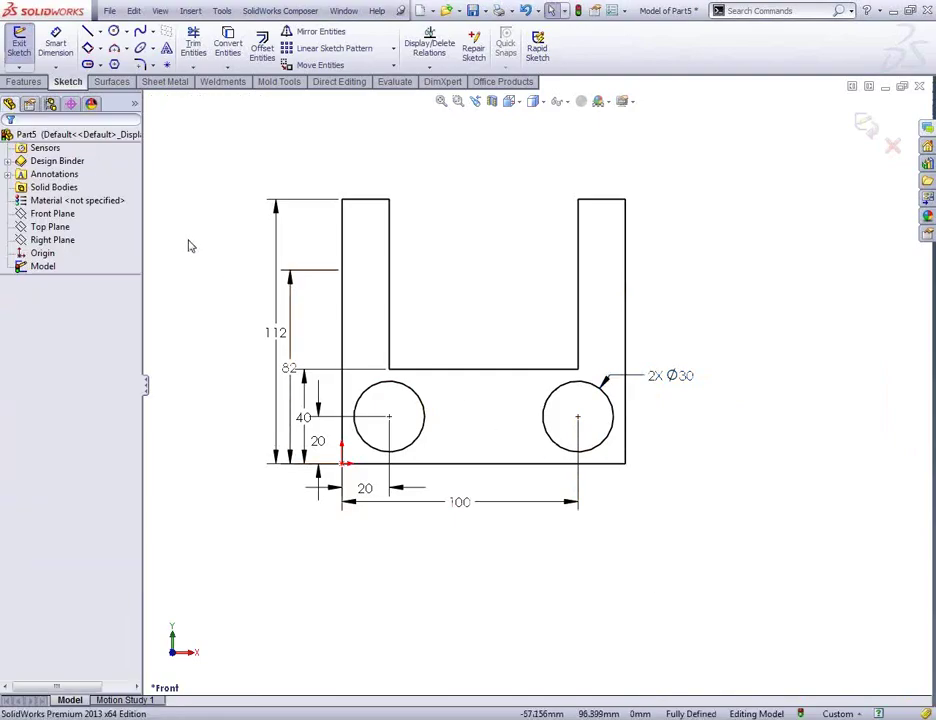
Extrude the U-shaped profile with its two holes as a Mid Plane boss 60 mm deep.
left_click(24, 81)
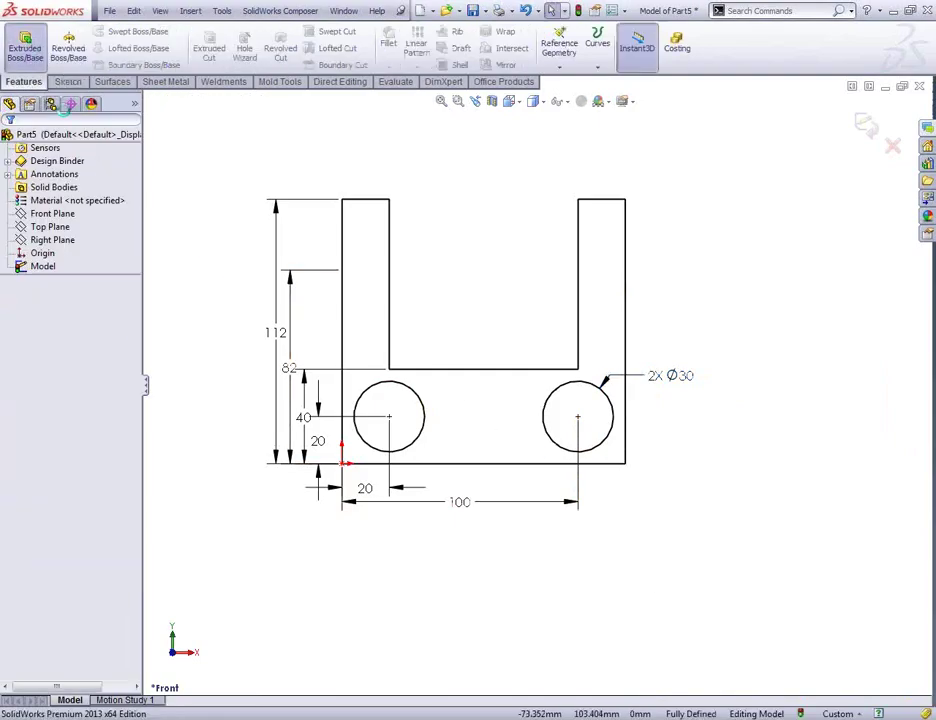
left_click(25, 45)
left_click(80, 225)
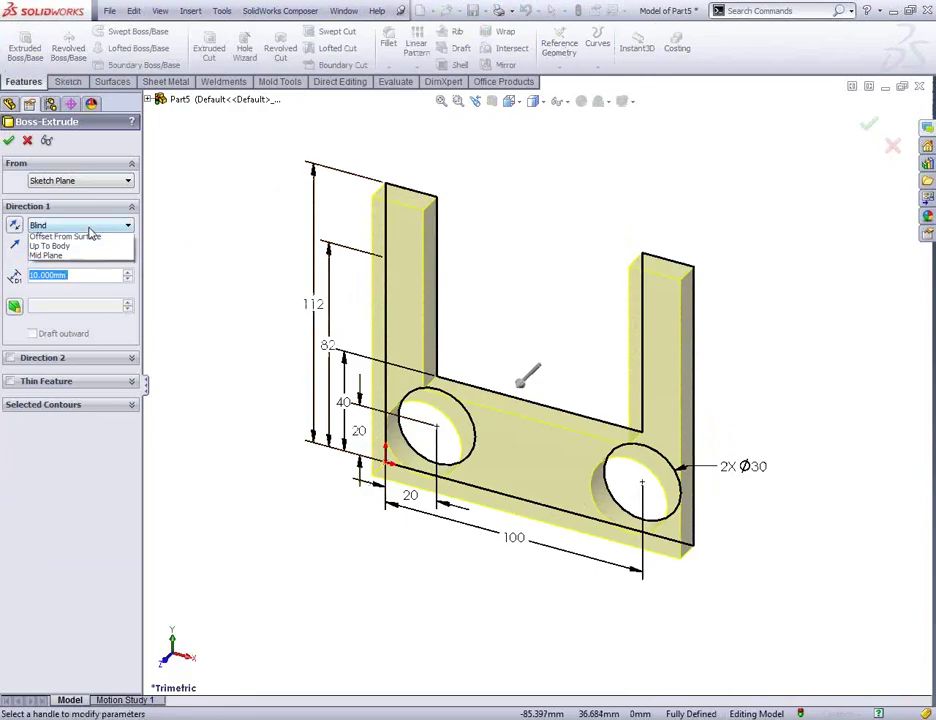
left_click(84, 283)
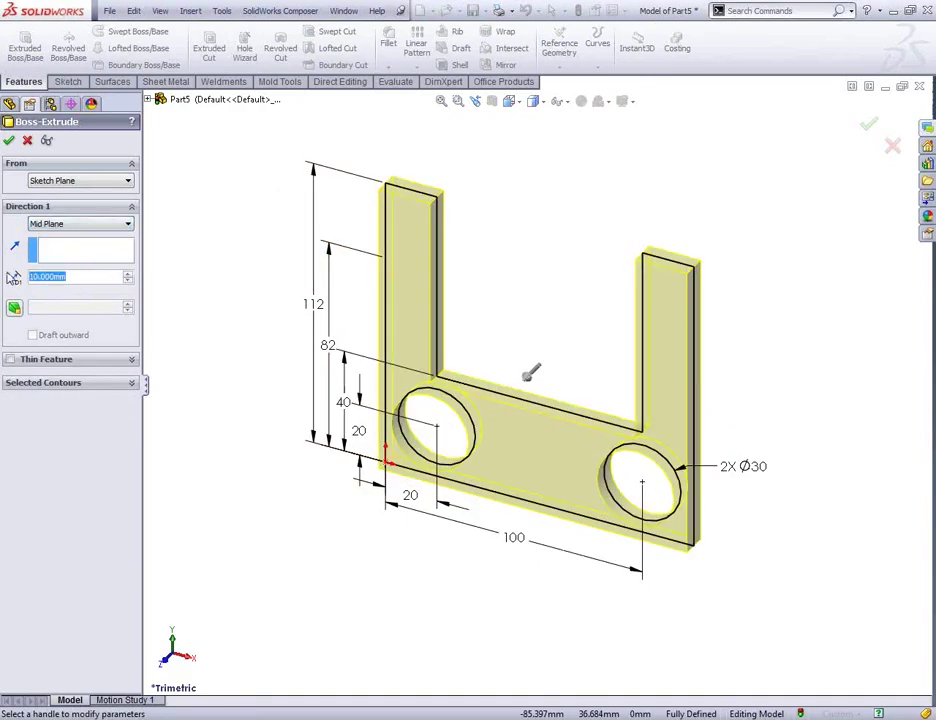
type("60")
key("Return")
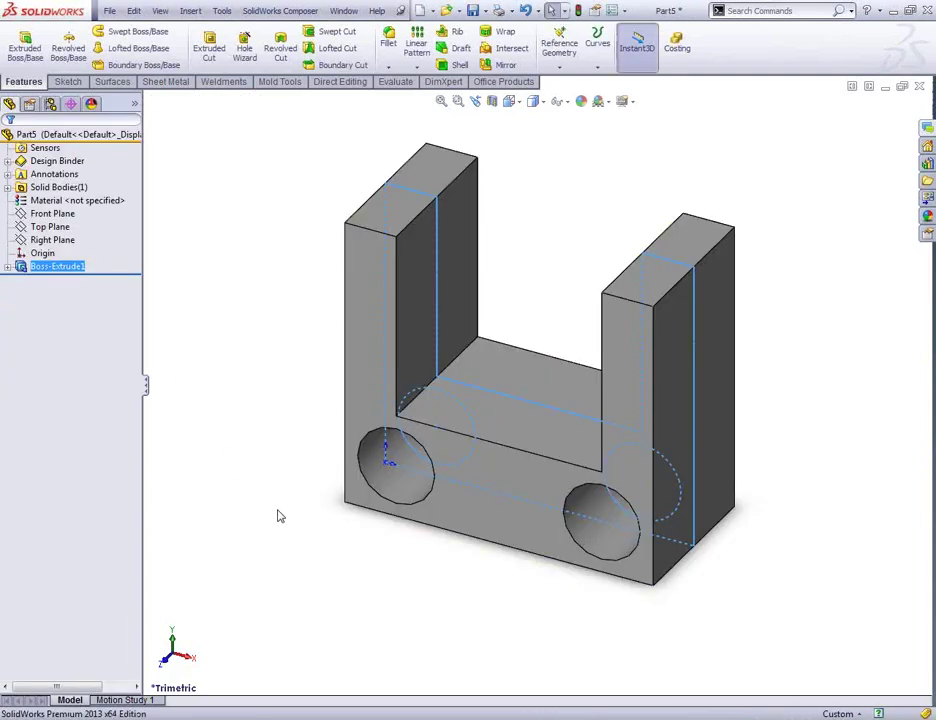
left_click(363, 613)
Add a full round fillet to the right arm, using its end face as centre and the front and back faces as sides.
middle_click_drag(360, 606, 449, 607)
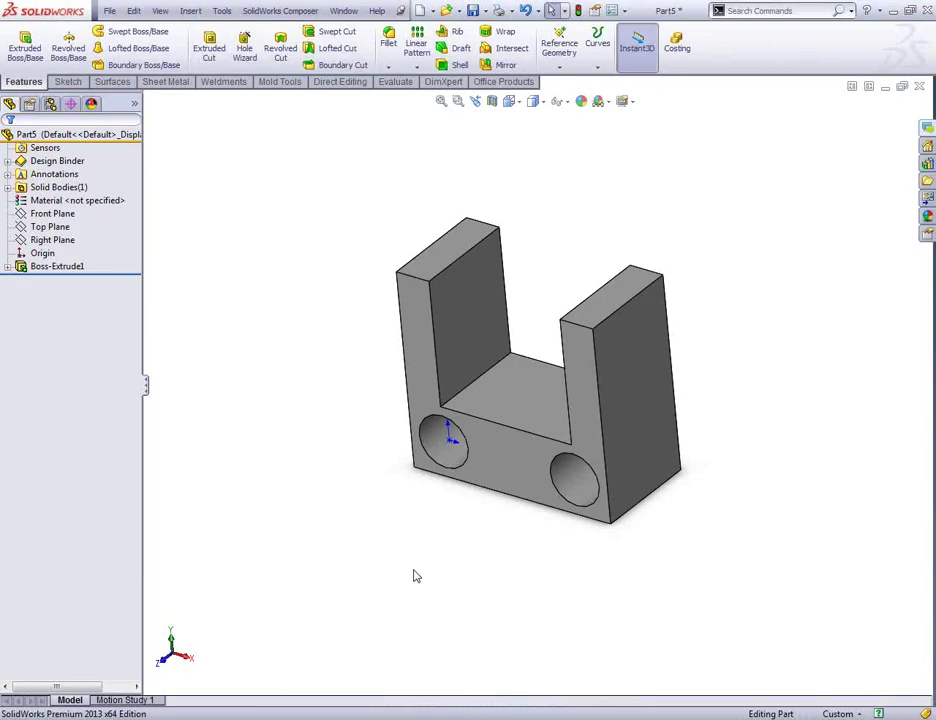
scroll(714, 359, "down", 3)
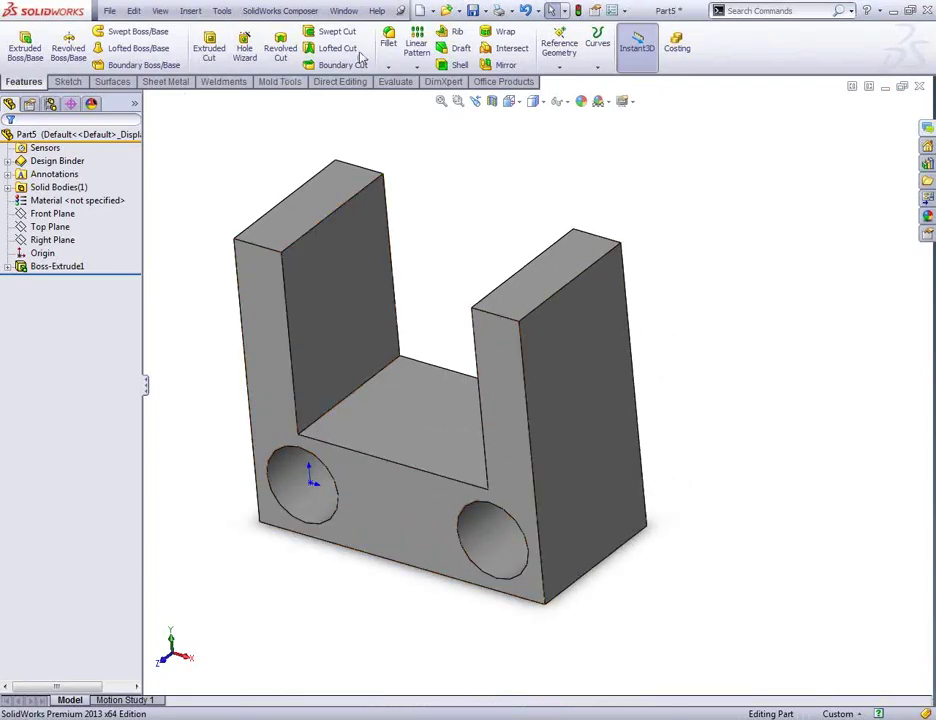
left_click(388, 44)
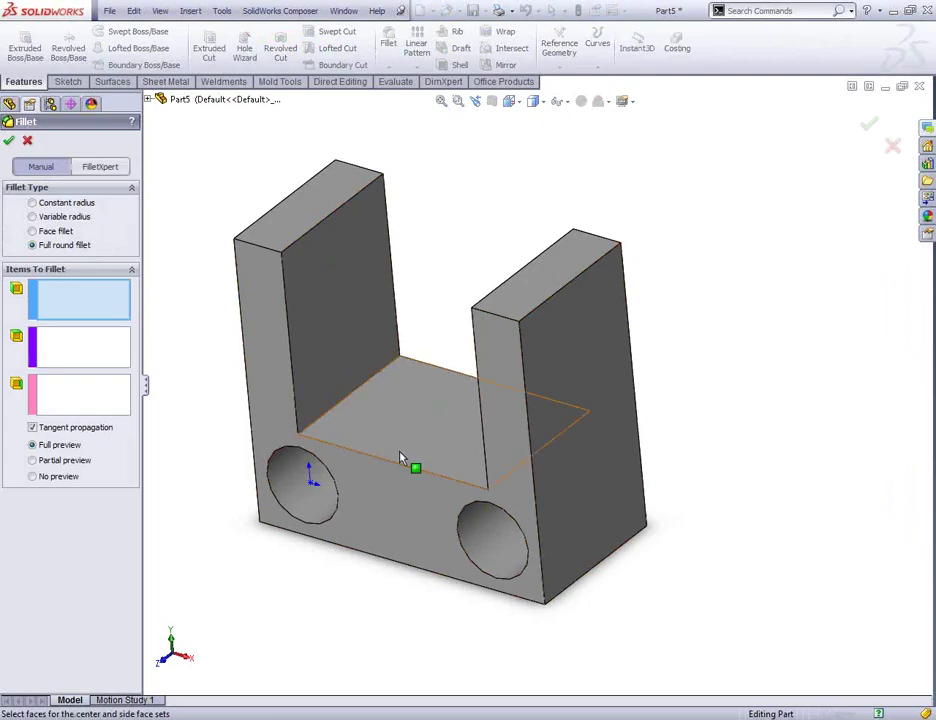
left_click(514, 460)
left_click(65, 346)
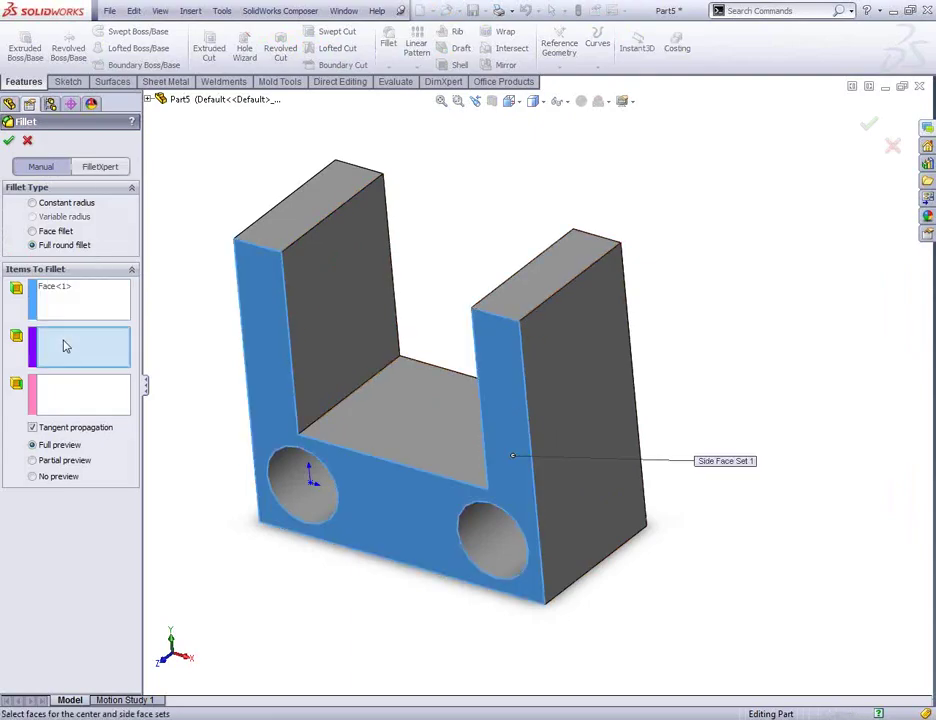
left_click(522, 303)
middle_click_drag(590, 376, 449, 374)
left_click(408, 410)
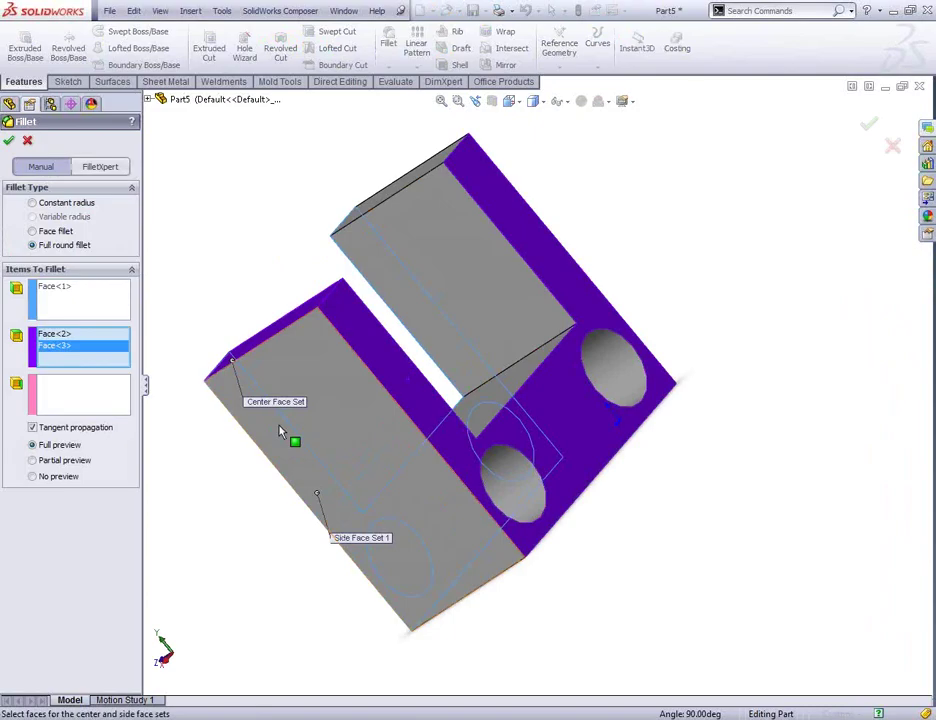
right_click(55, 346)
left_click(88, 373)
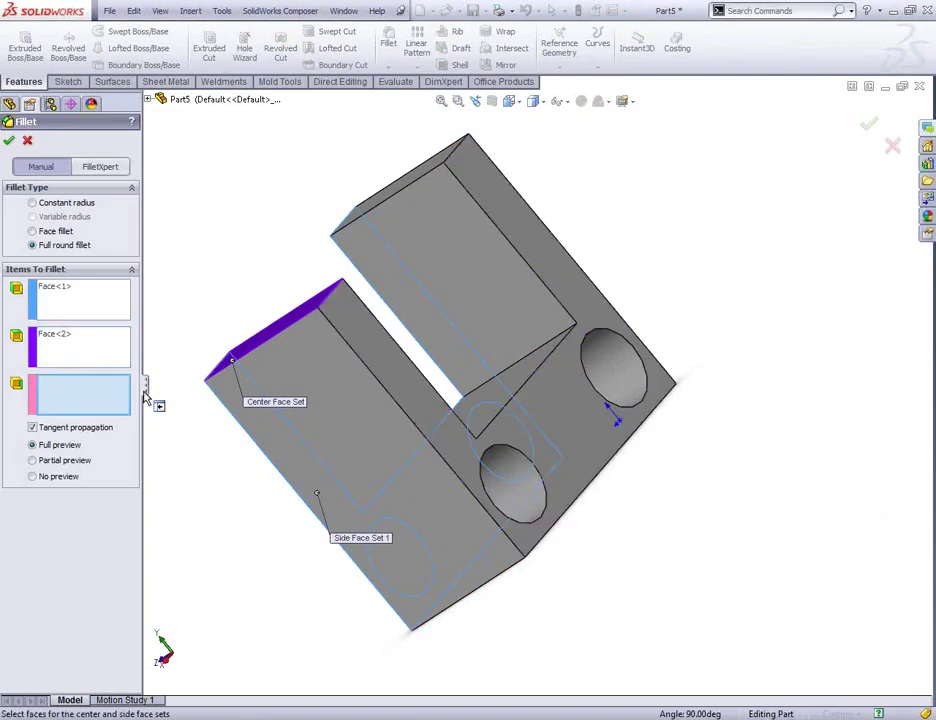
left_click(378, 372)
middle_click_drag(324, 440, 208, 204)
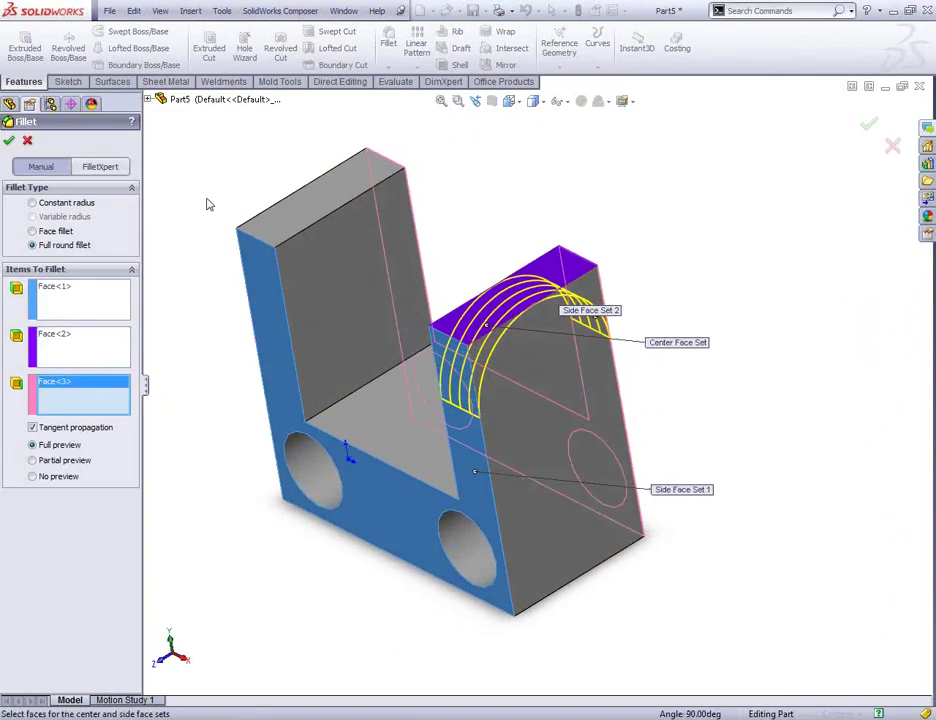
key("Return")
Add a full round fillet to the left arm, using its end face as centre and the front and back faces as sides.
key("Return")
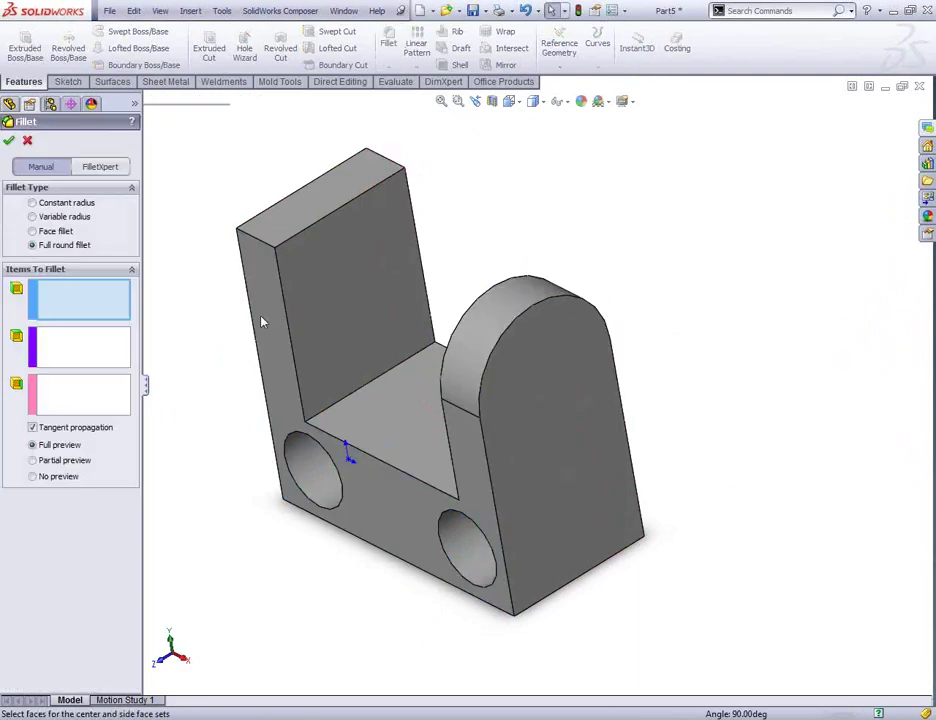
left_click(272, 348)
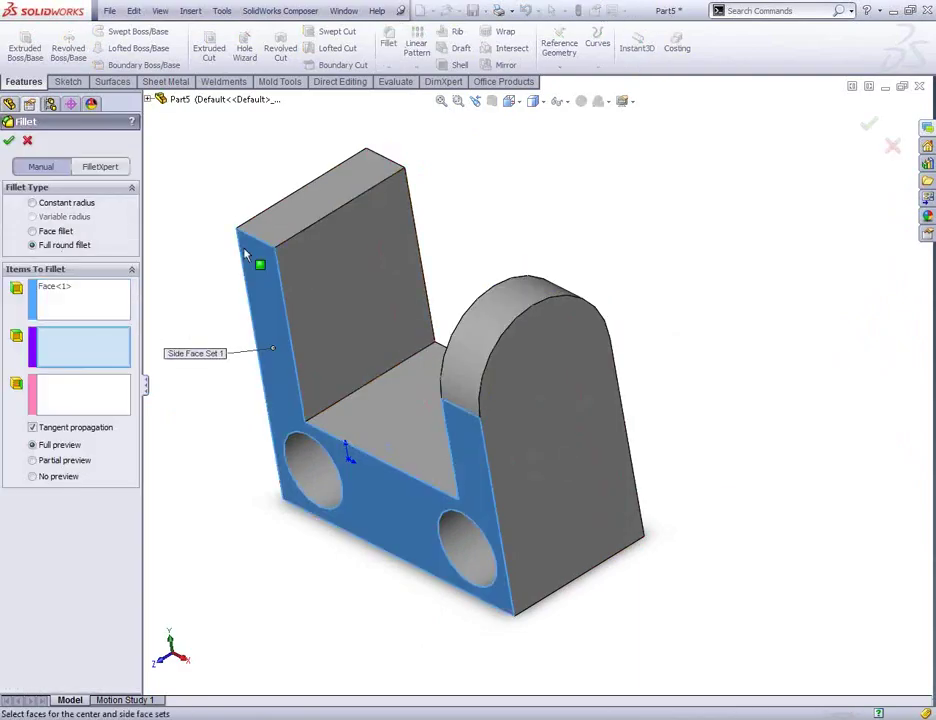
left_click(271, 228)
middle_click_drag(328, 286, 464, 204)
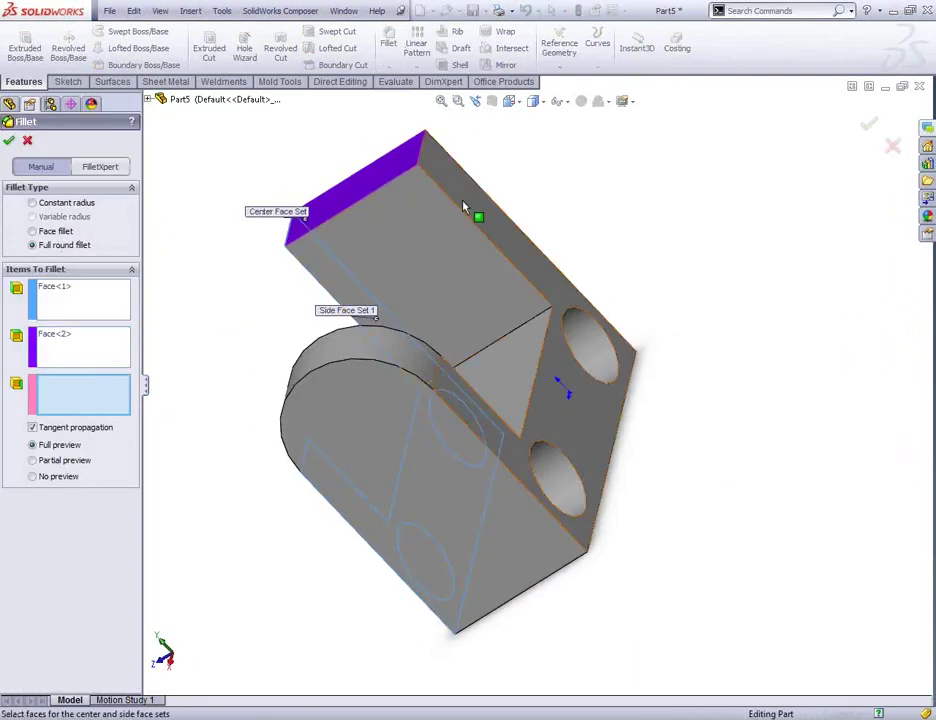
left_click(468, 198)
middle_click_drag(367, 356, 400, 300)
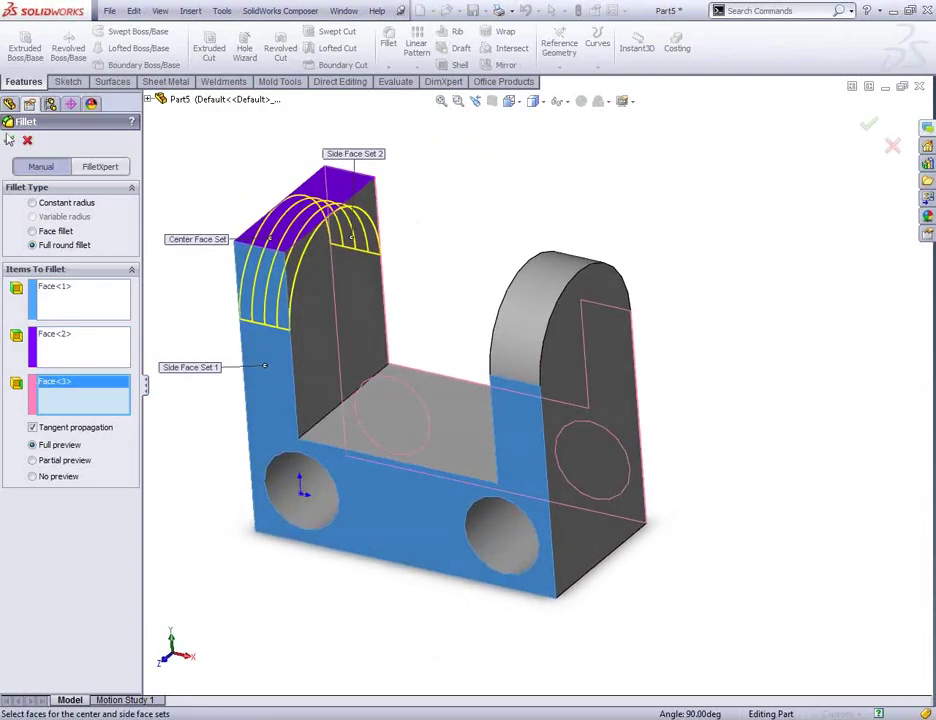
key("Return")
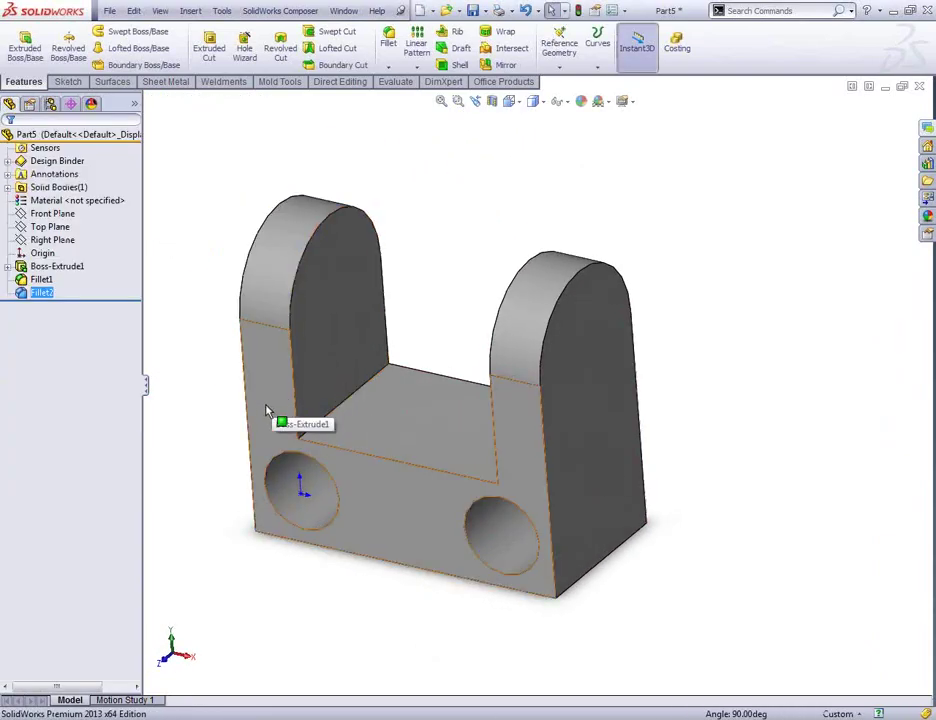
Start a sketch on the right arm's outer face and draw a circle of about 14 mm radius centred on the rounded end's arc.
middle_click_drag(278, 428, 263, 401)
scroll(351, 416, "up", 2)
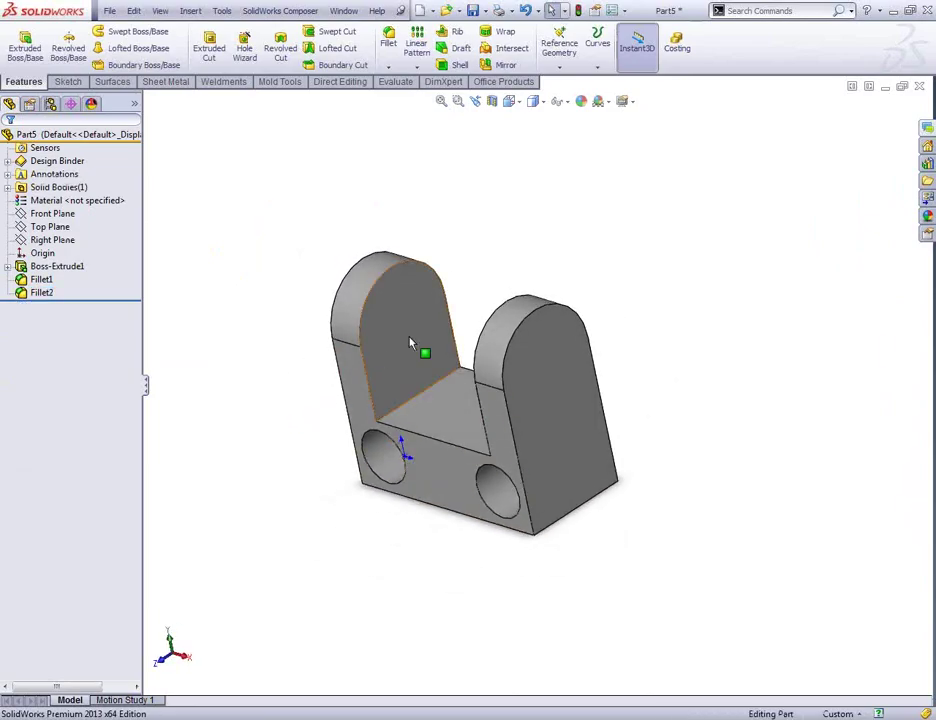
left_click(537, 369)
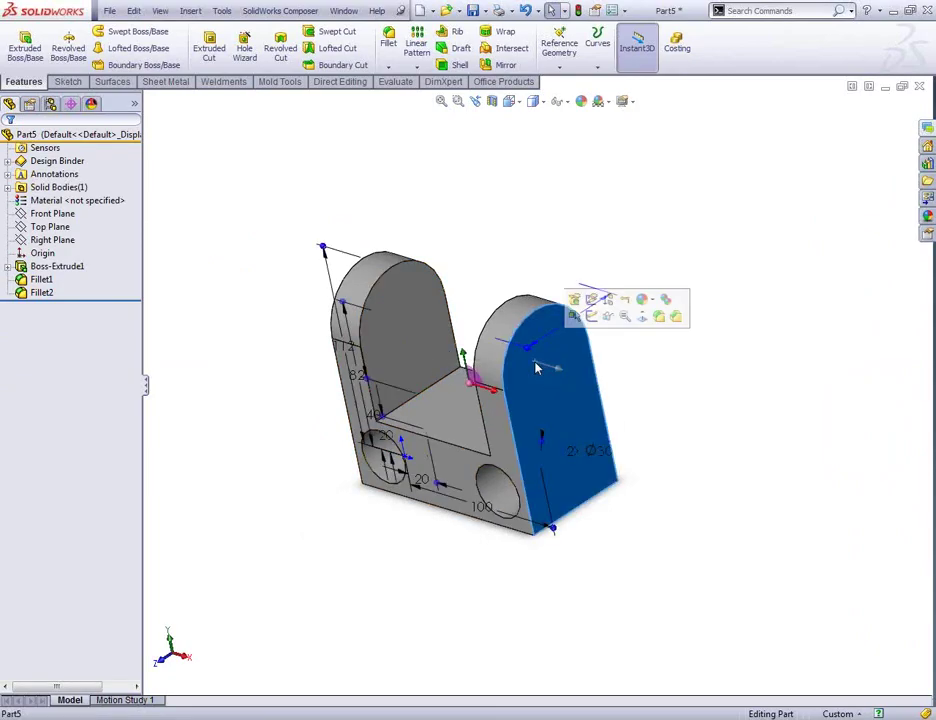
left_click(590, 316)
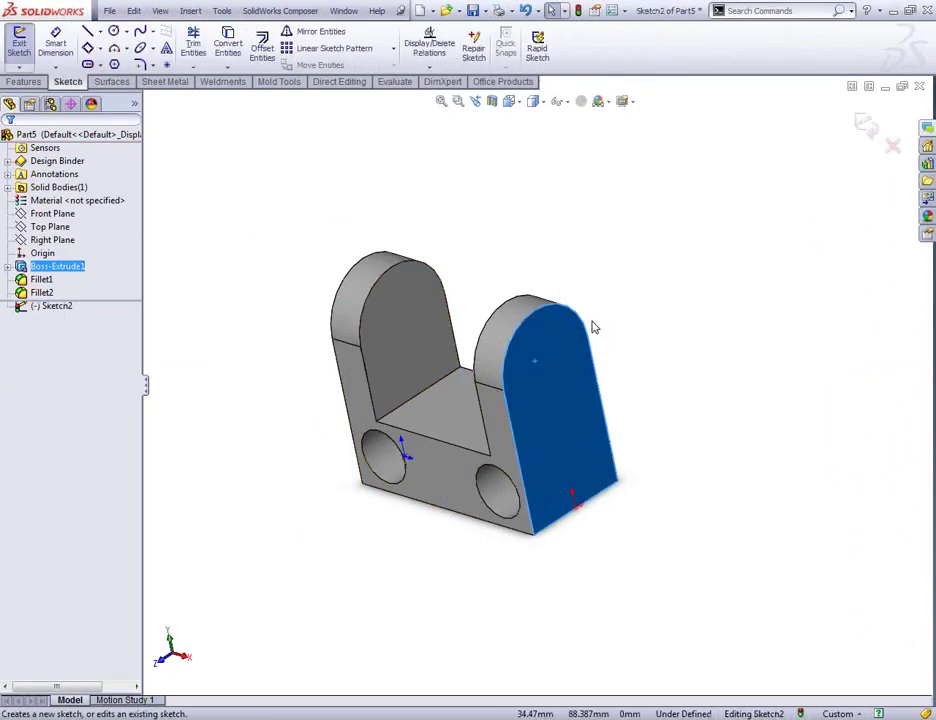
left_click(114, 31)
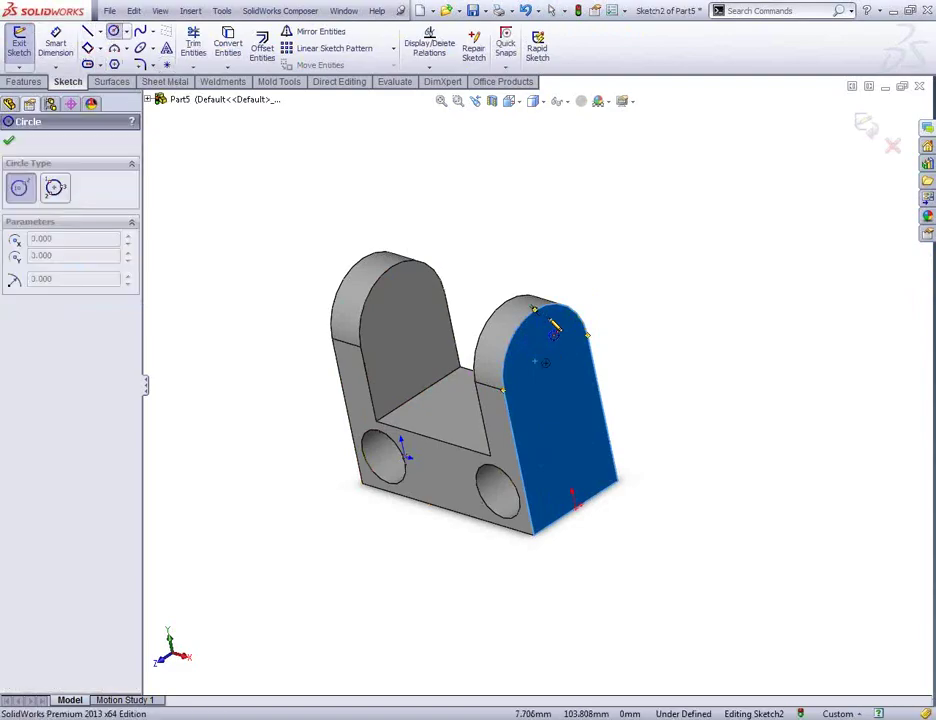
left_click(545, 363)
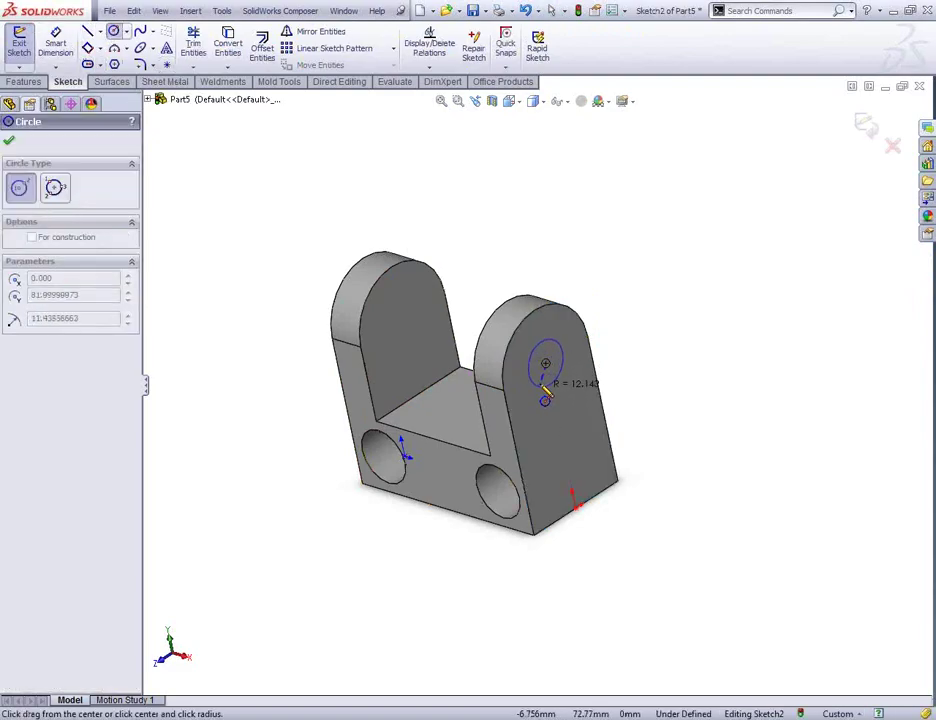
left_click(551, 389)
key("Escape")
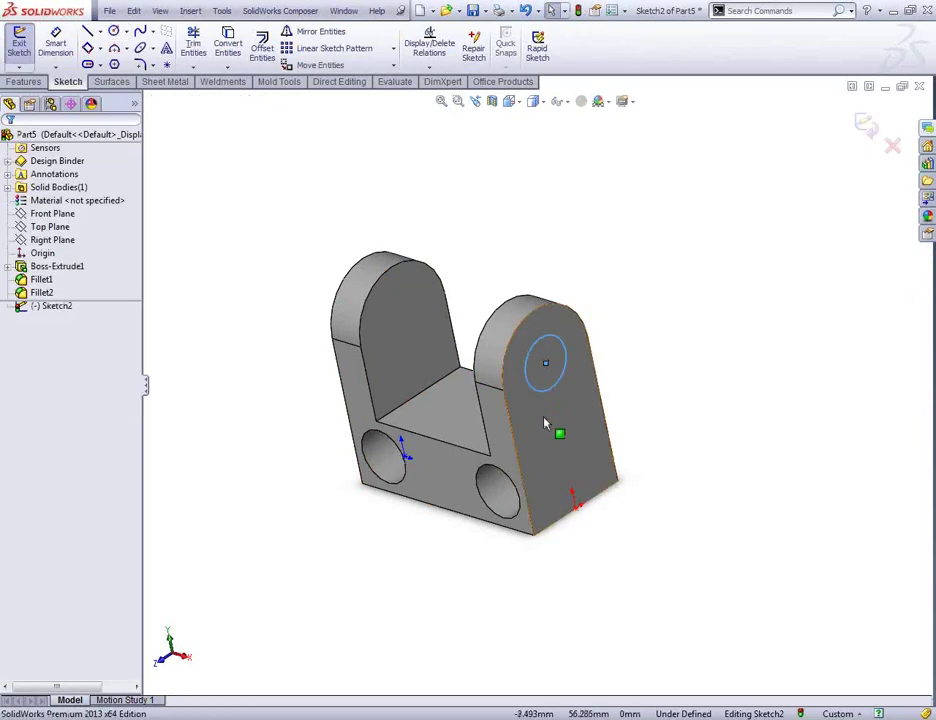
Dimension the circle's diameter as 16 mm and exit the sketch.
key("s")
left_click(575, 429)
left_click(560, 392)
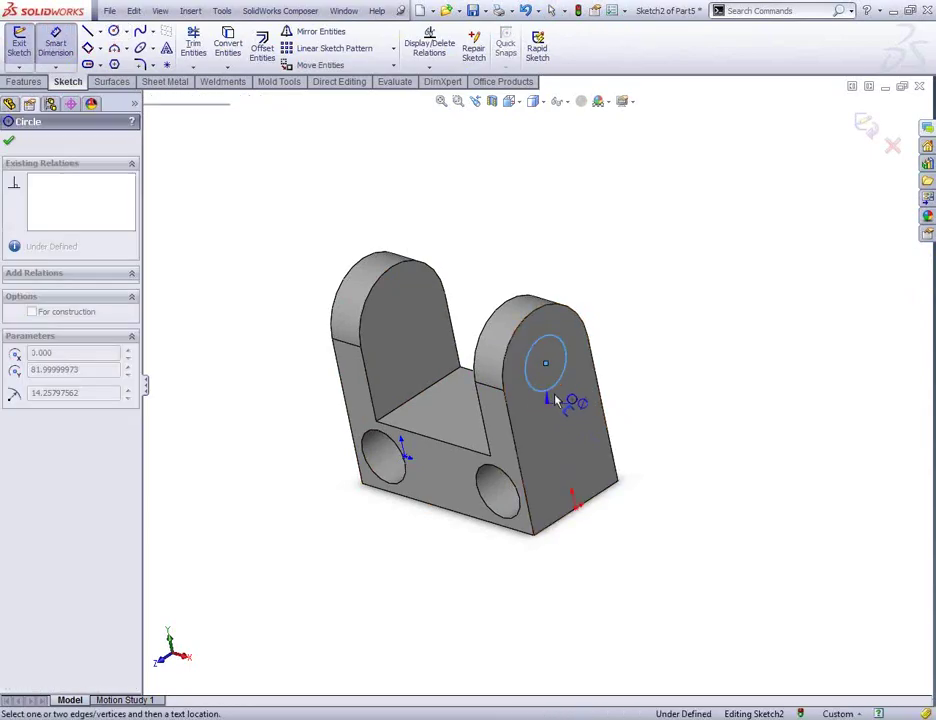
left_click(652, 357)
type("16")
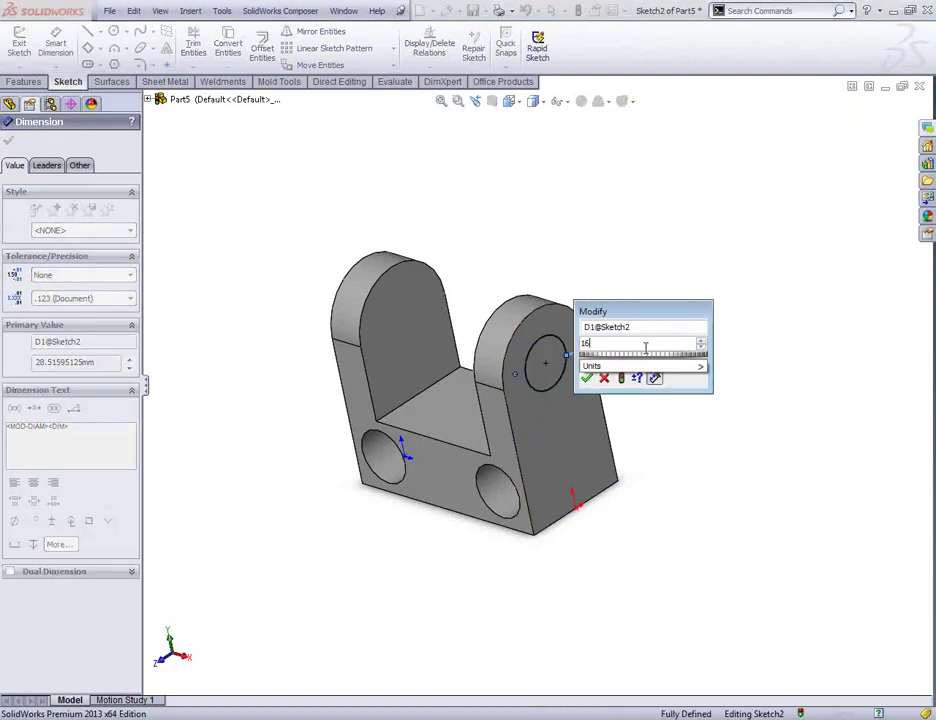
key("Return")
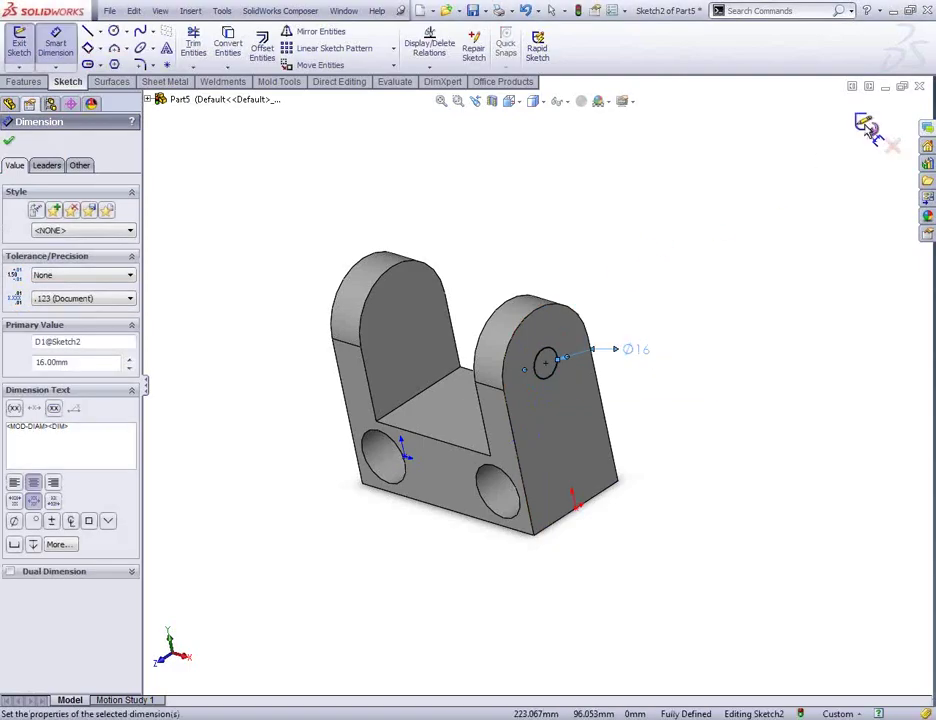
left_click(866, 126)
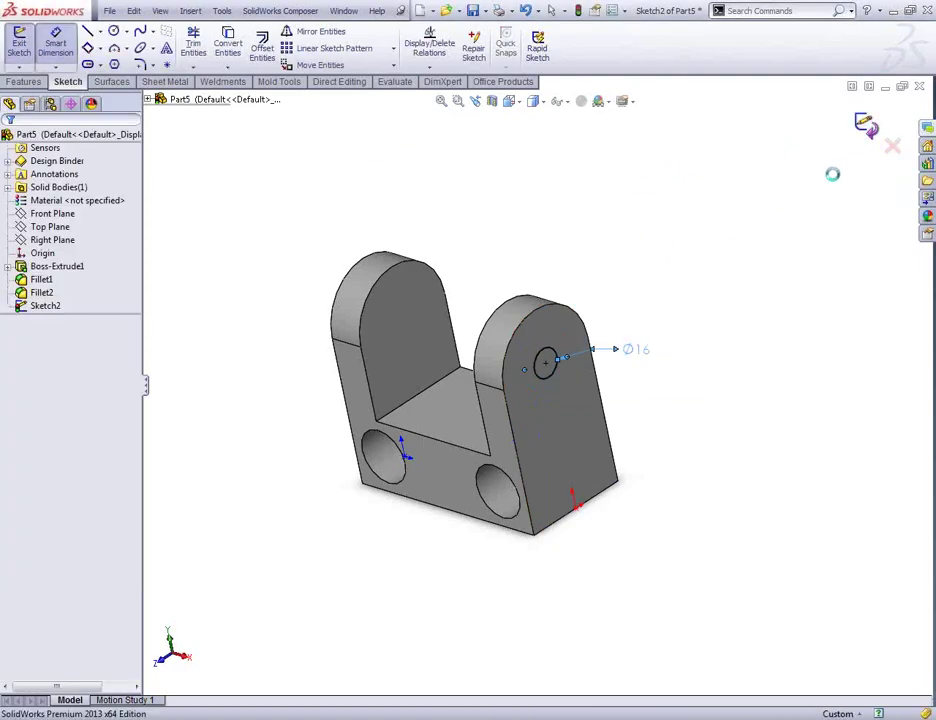
left_click(650, 53)
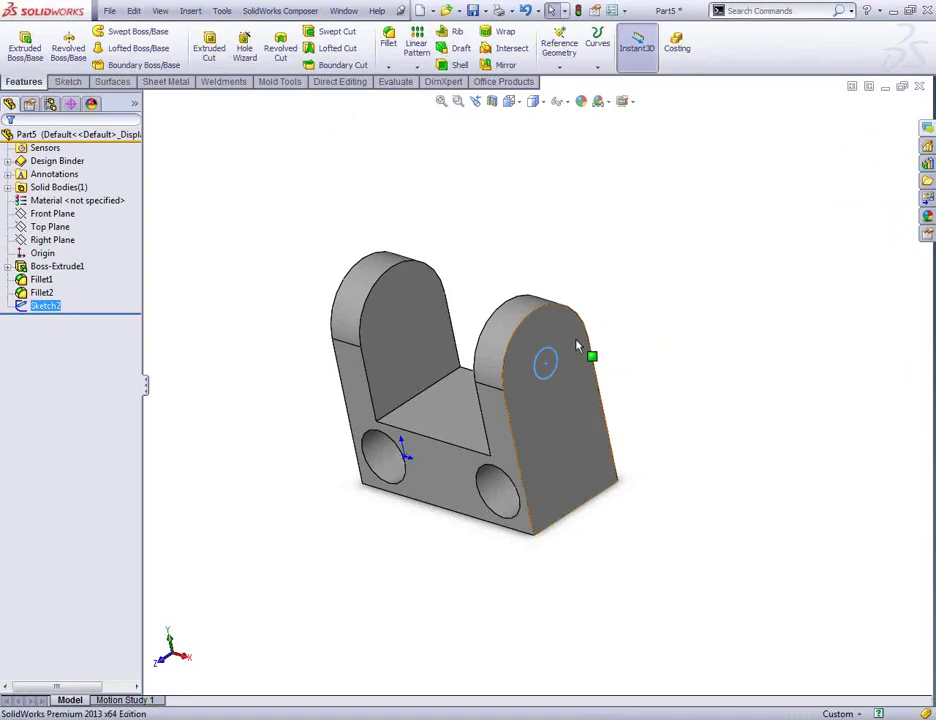
Extrude the 16 mm circle sketch inward from the right arm's outer face as a cut through both arms.
left_click(646, 282)
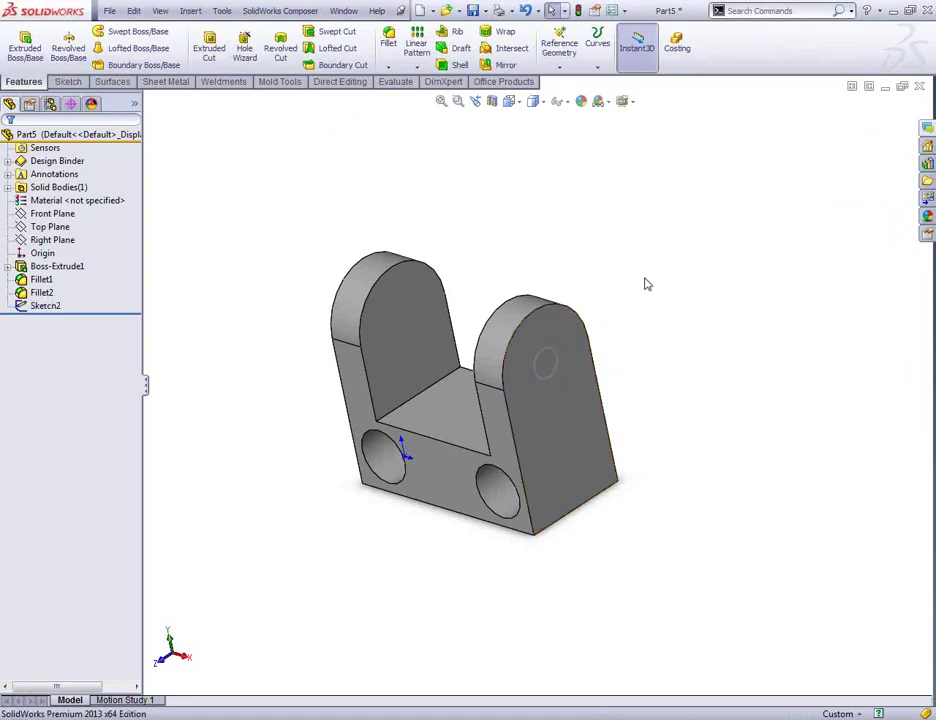
left_click(558, 360)
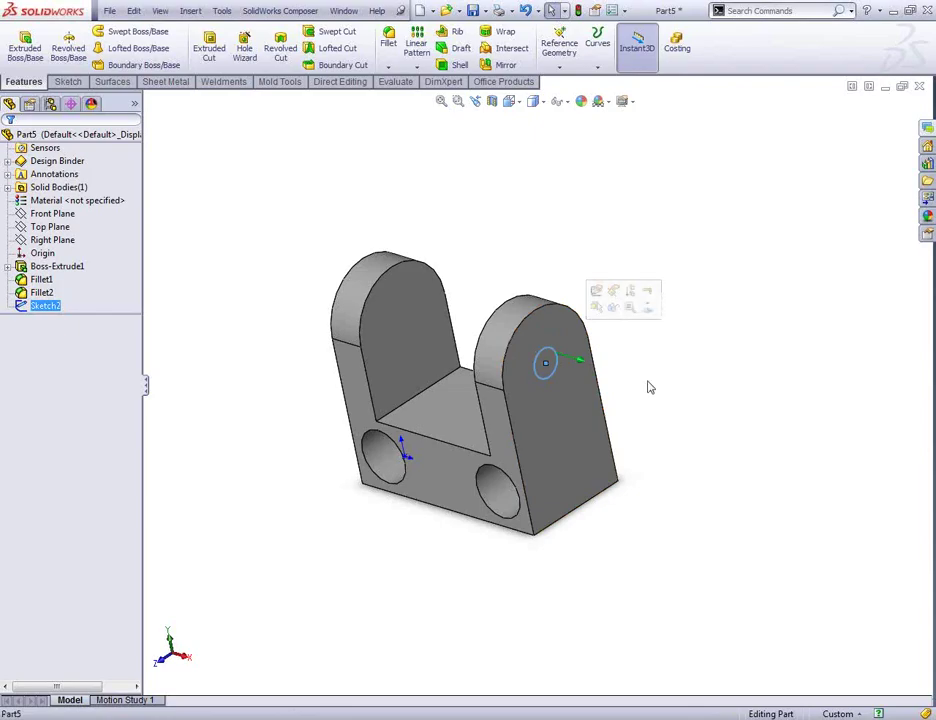
left_click_drag(593, 376, 320, 272)
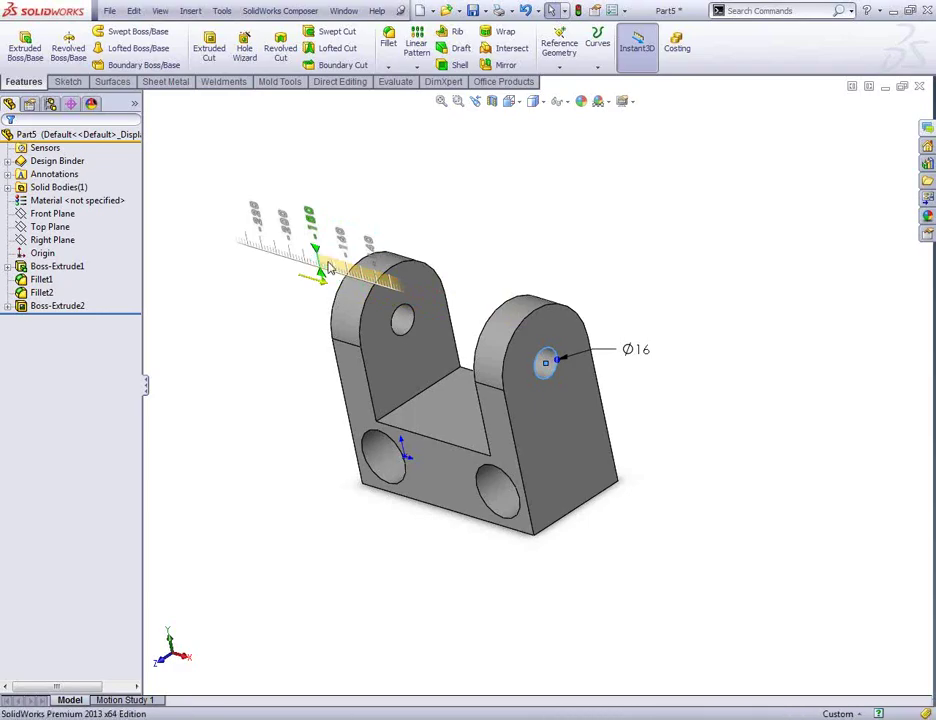
left_click_drag(328, 268, 330, 266)
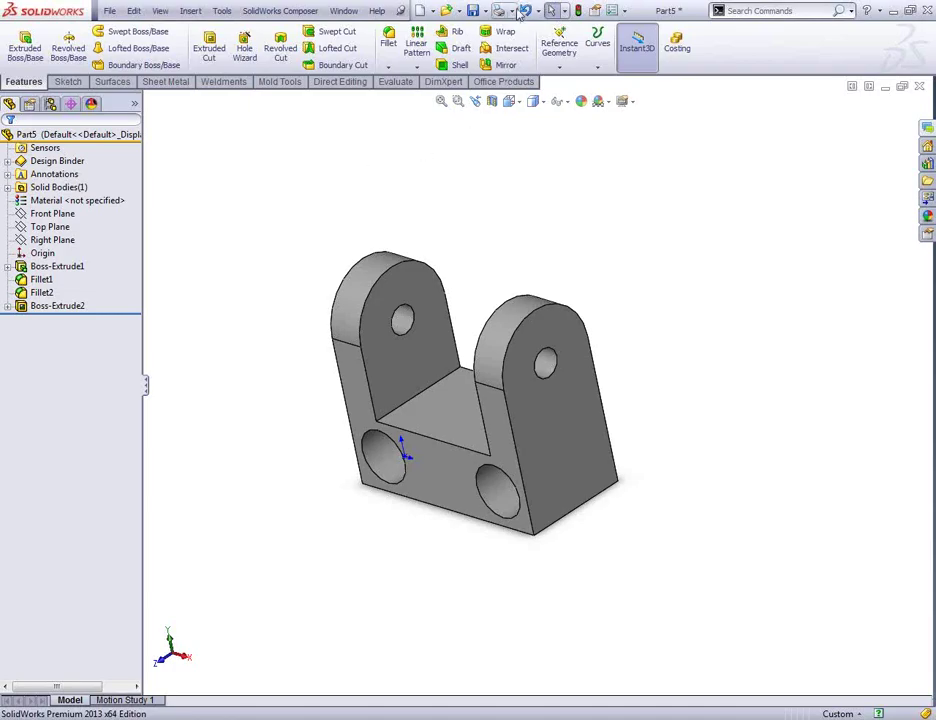
Start saving the part and create and open a new folder named Parts inside the Webinar folder.
left_click(473, 12)
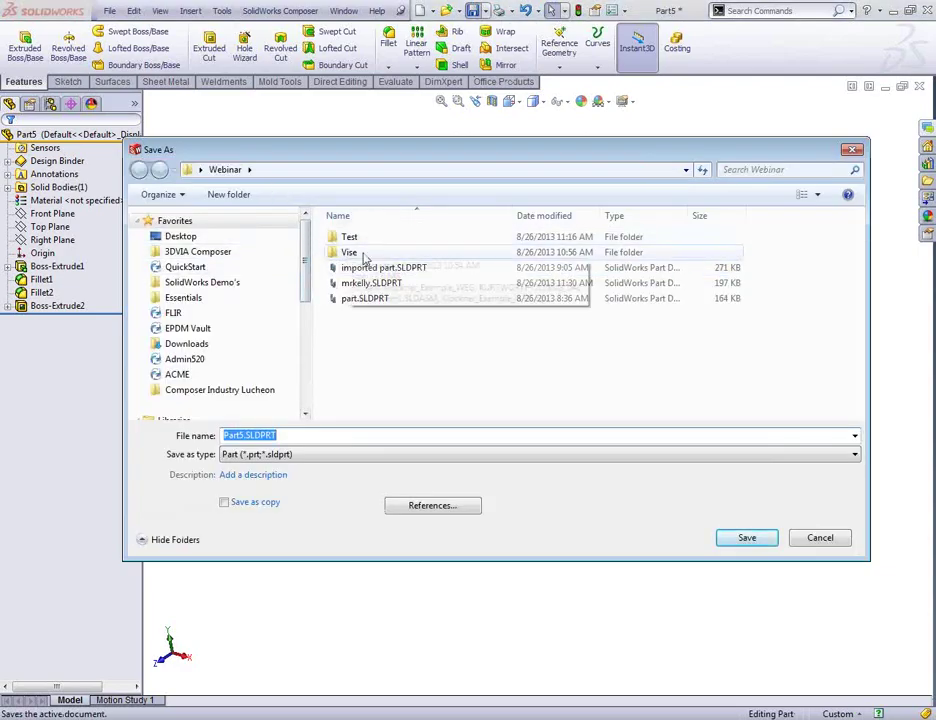
left_click(229, 194)
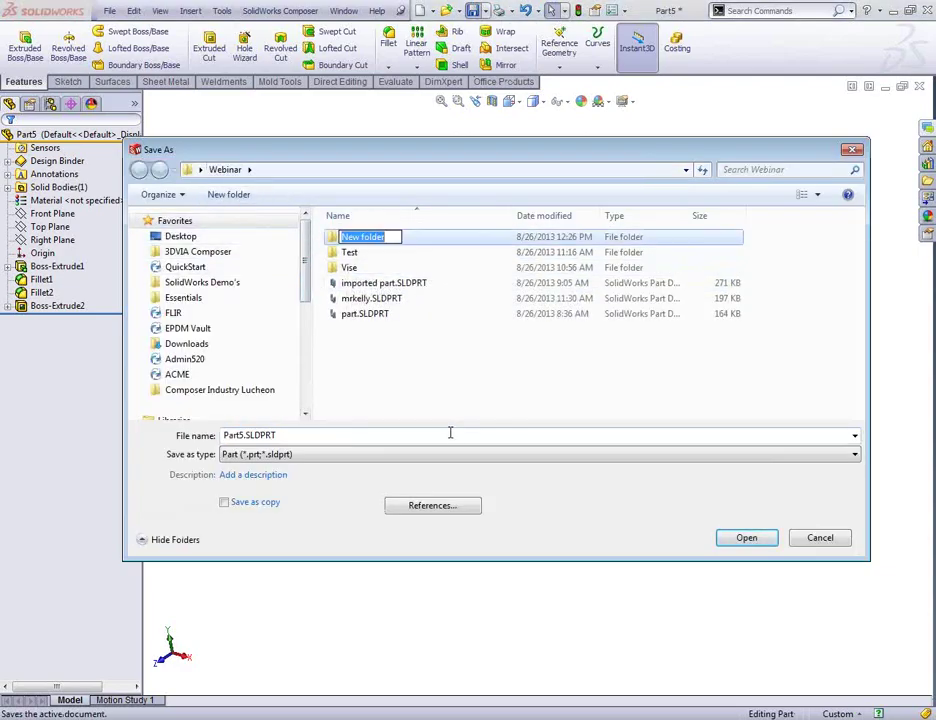
type("Part")
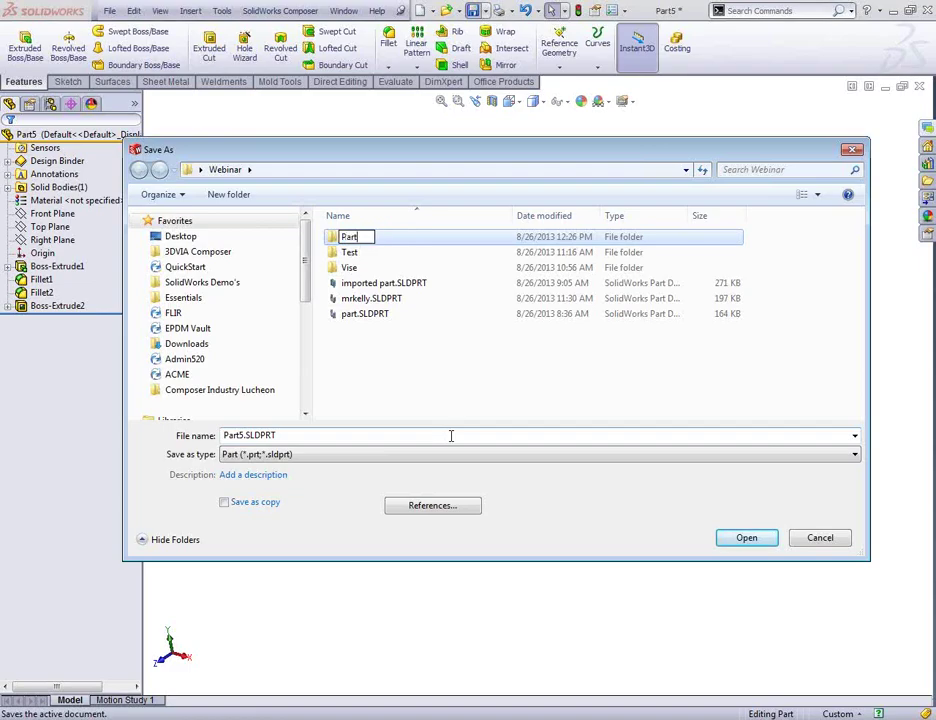
type("s")
key("Return")
double_click(372, 242)
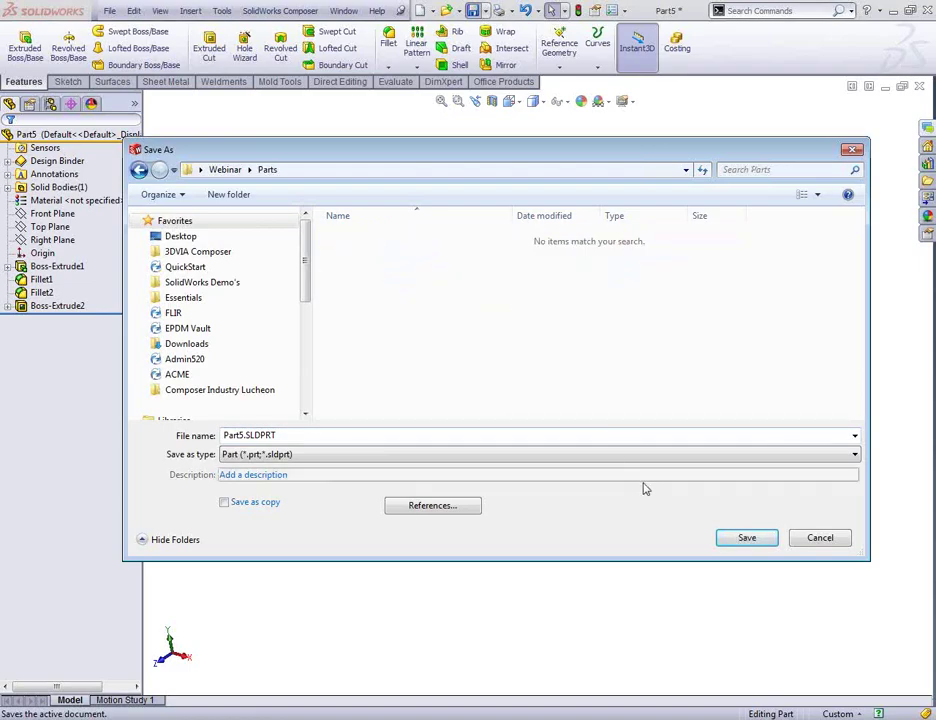
Name the part file mrkelly.SLDPRT and save it in the Parts folder.
double_click(247, 436)
left_click(244, 436)
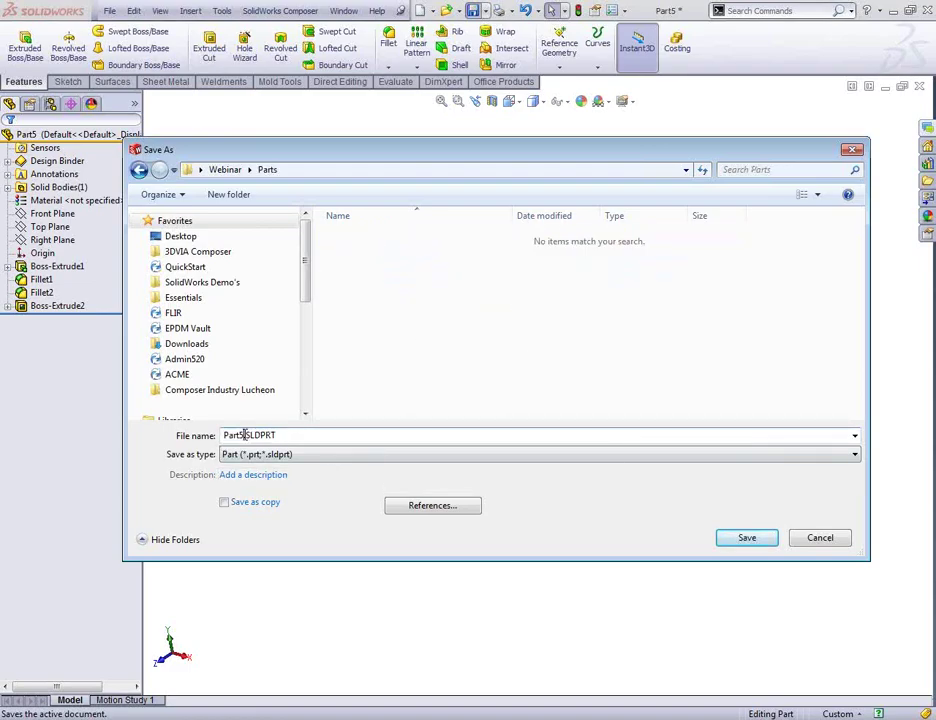
left_click(239, 436)
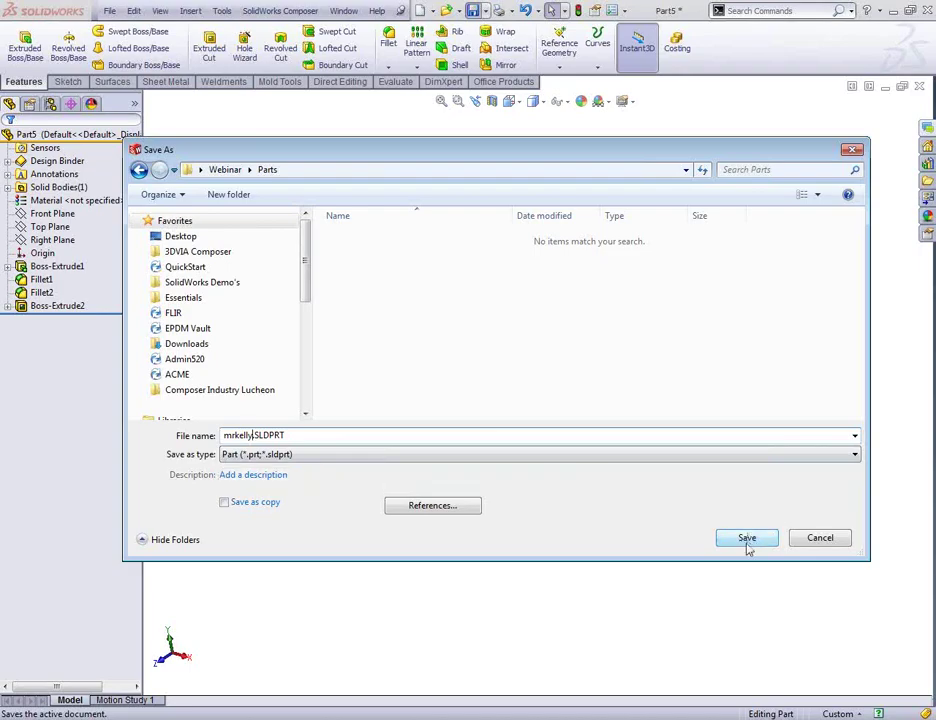
left_click(747, 540)
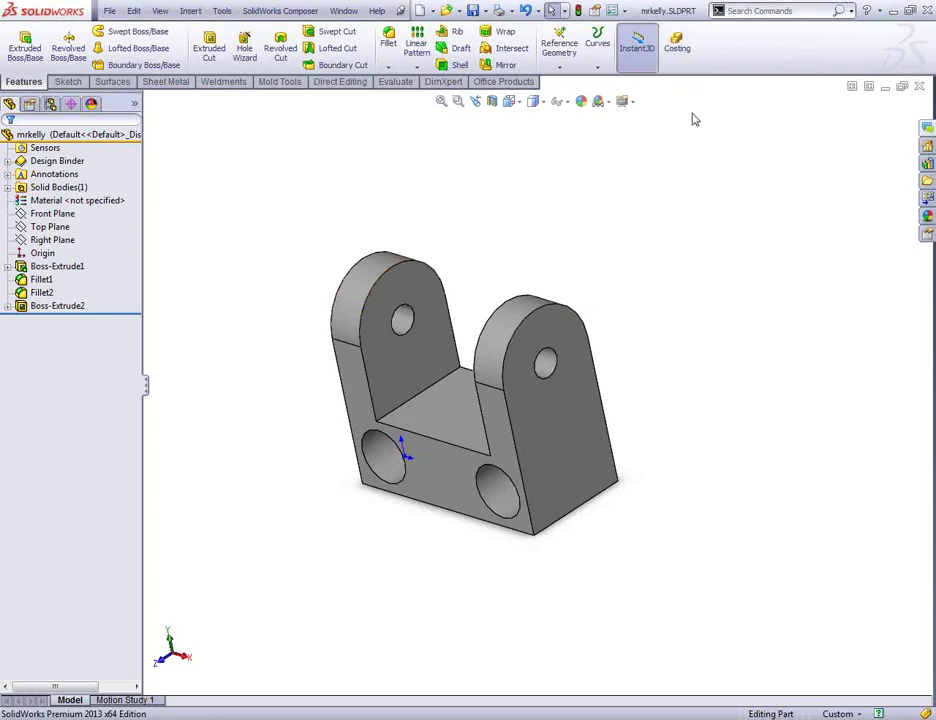
Start a Costing analysis of the part and set the material class to Aluminium Alloys.
left_click(677, 48)
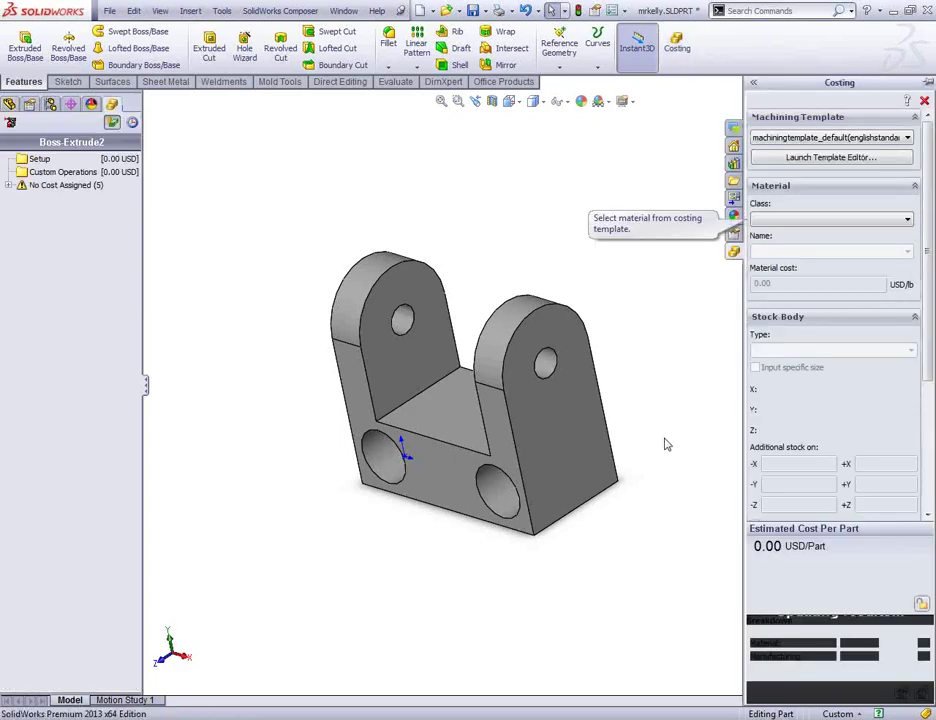
left_click(843, 221)
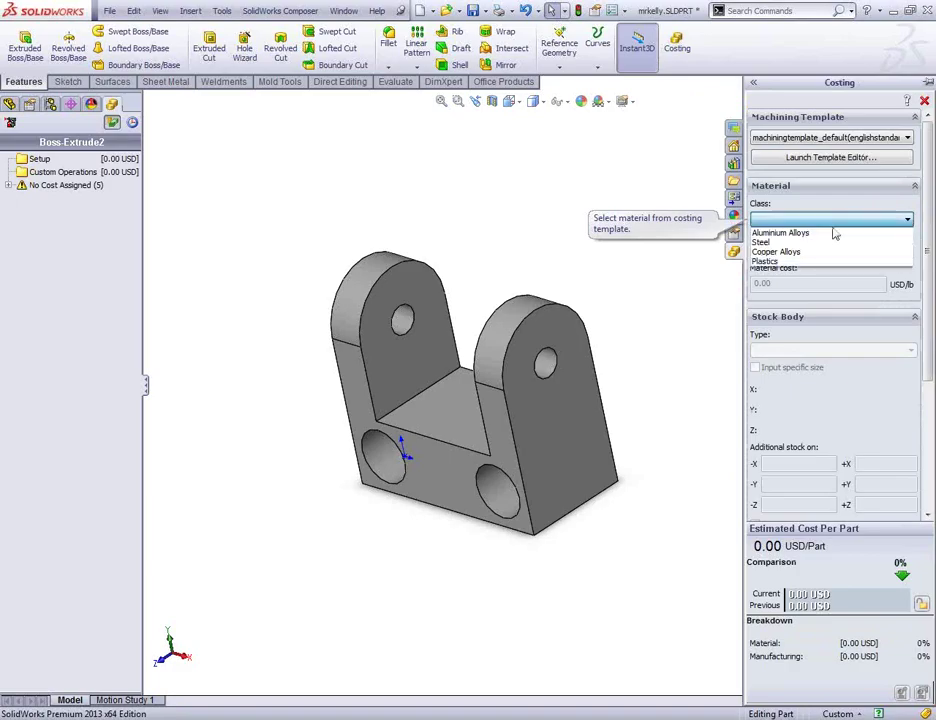
left_click(827, 234)
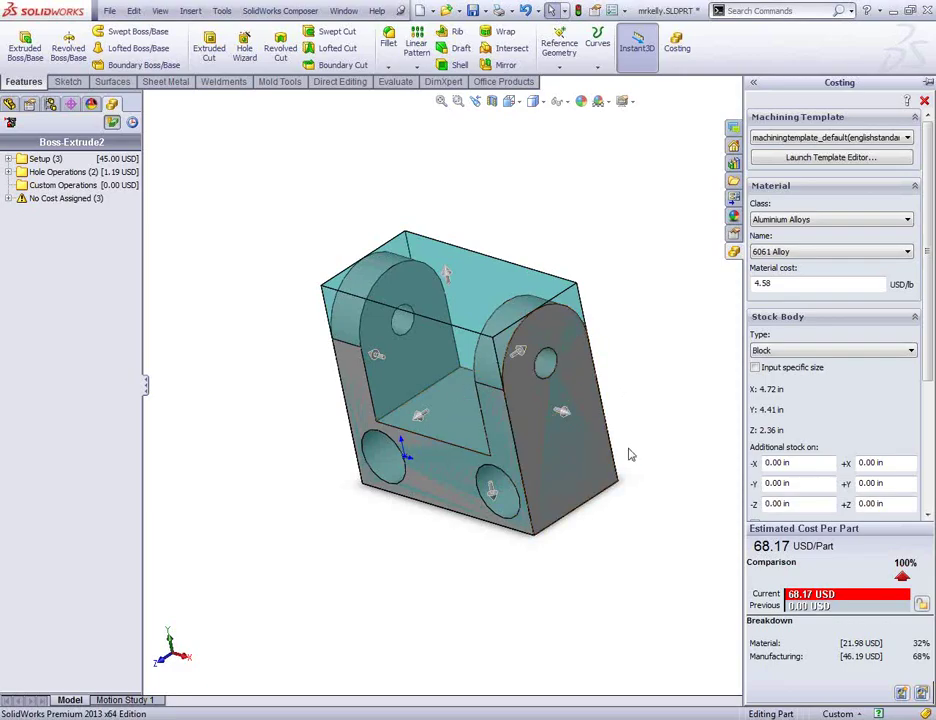
Examine the costing stock and quantity settings and the template editor's Drill and Mill operation tables, and close the editor.
mouse_move(589, 593)
middle_mouse_down()
mouse_move(648, 543)
mouse_move(577, 553)
mouse_move(585, 572)
middle_mouse_up()
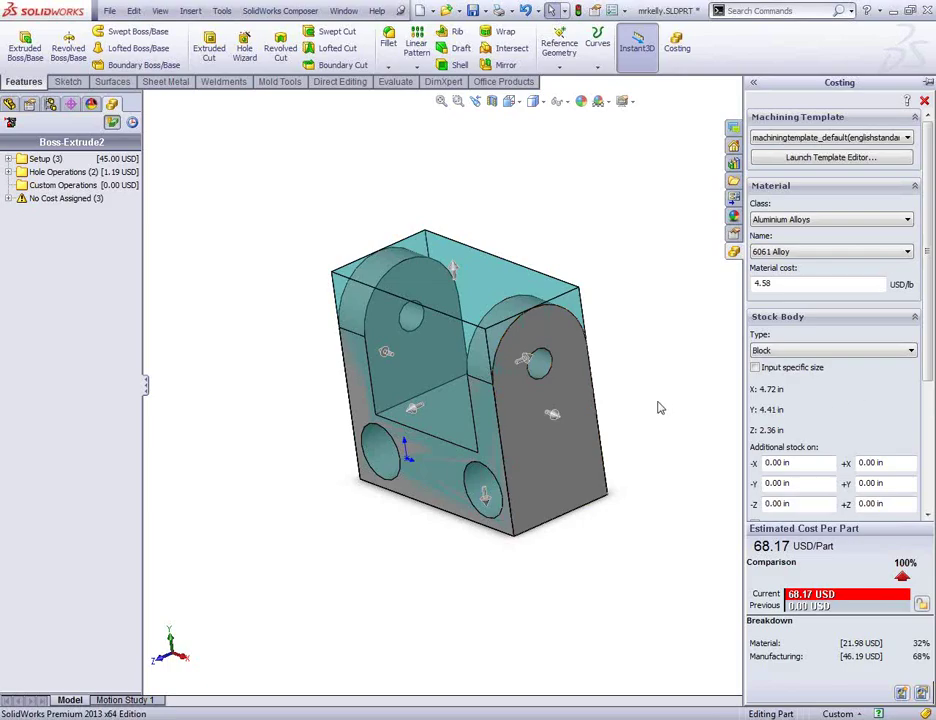
scroll(930, 385, "down", 3)
scroll(930, 385, "down", 3)
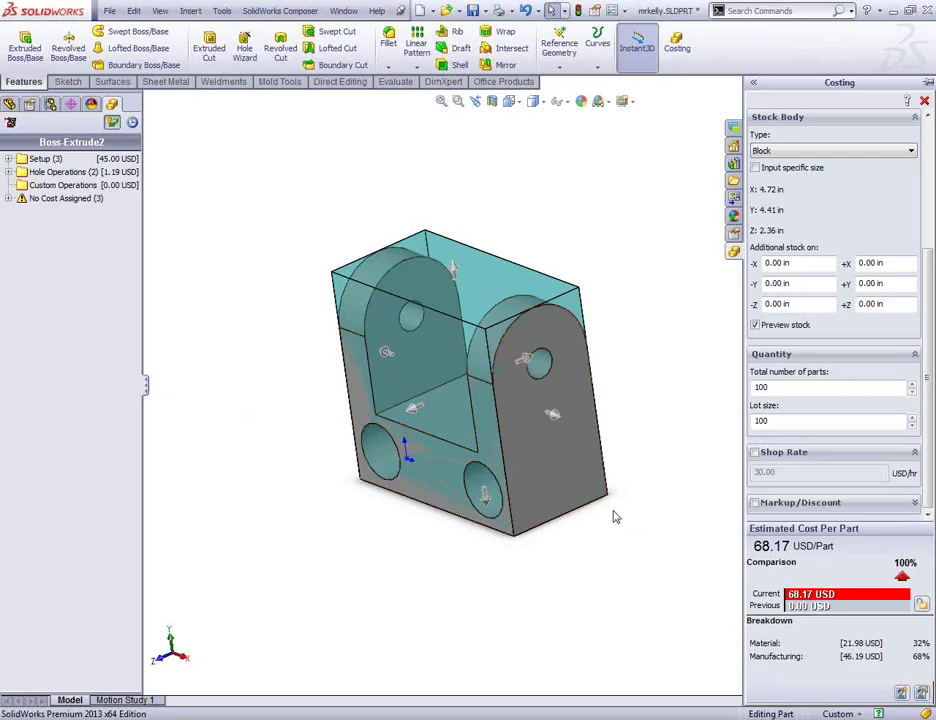
scroll(840, 320, "up", 3)
scroll(856, 157, "up", 1)
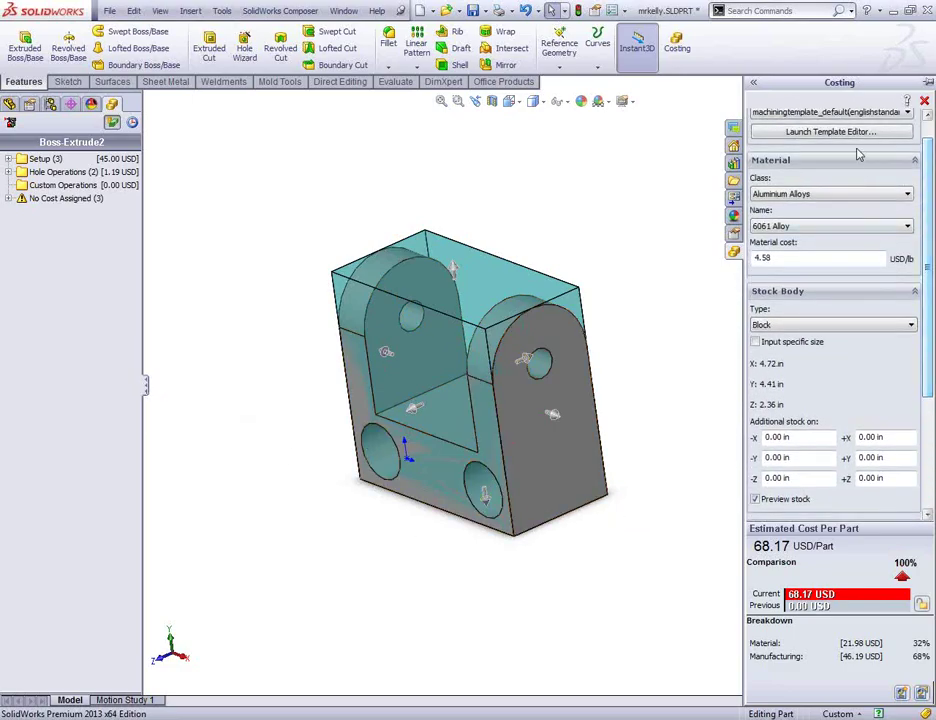
left_click(835, 132)
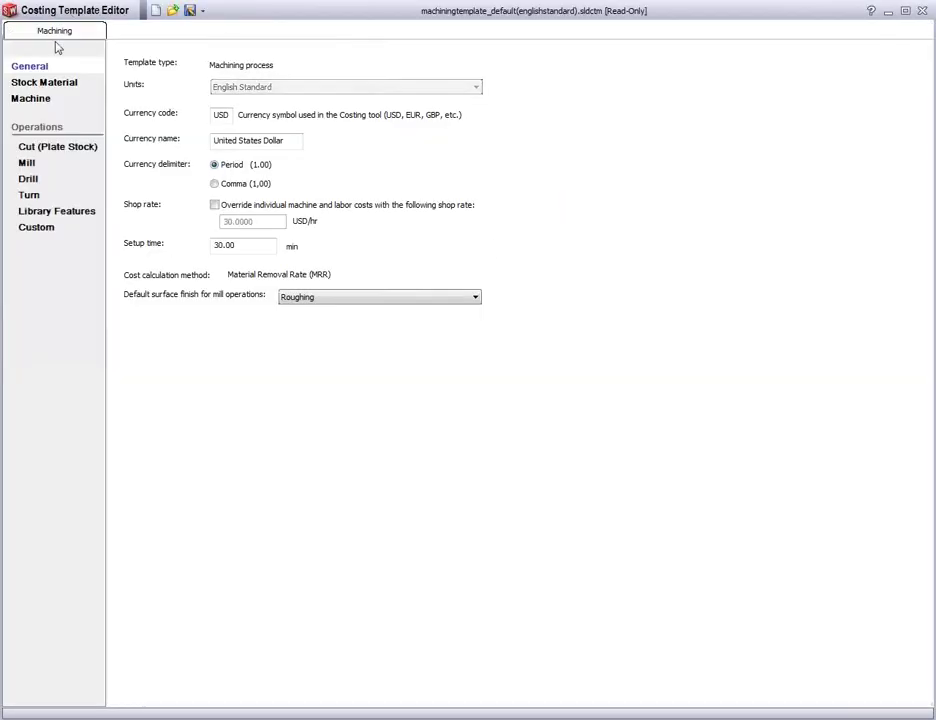
left_click(30, 184)
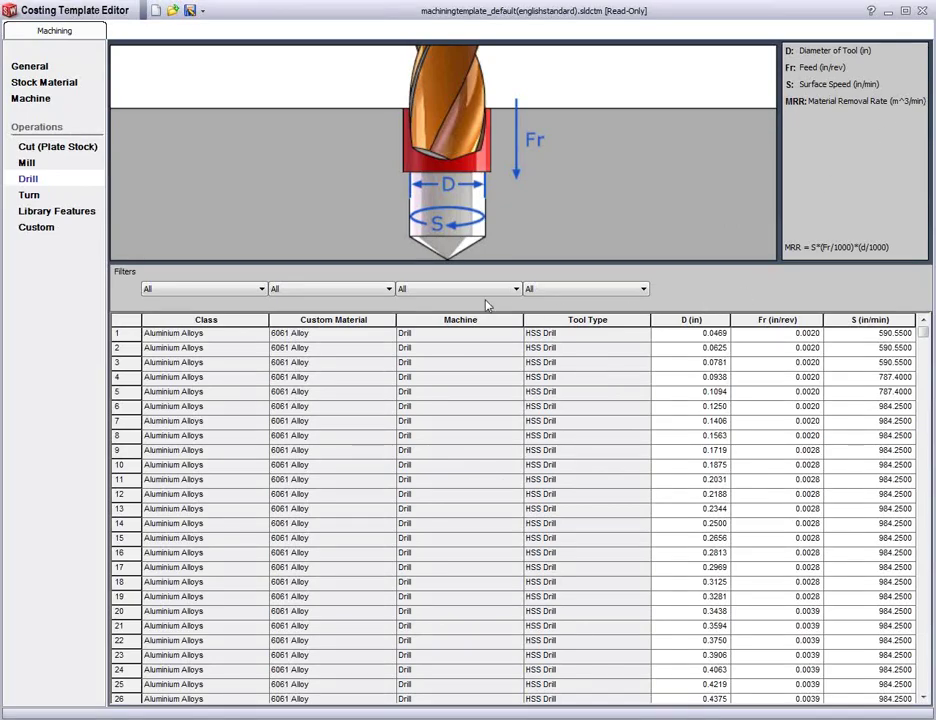
left_click(27, 163)
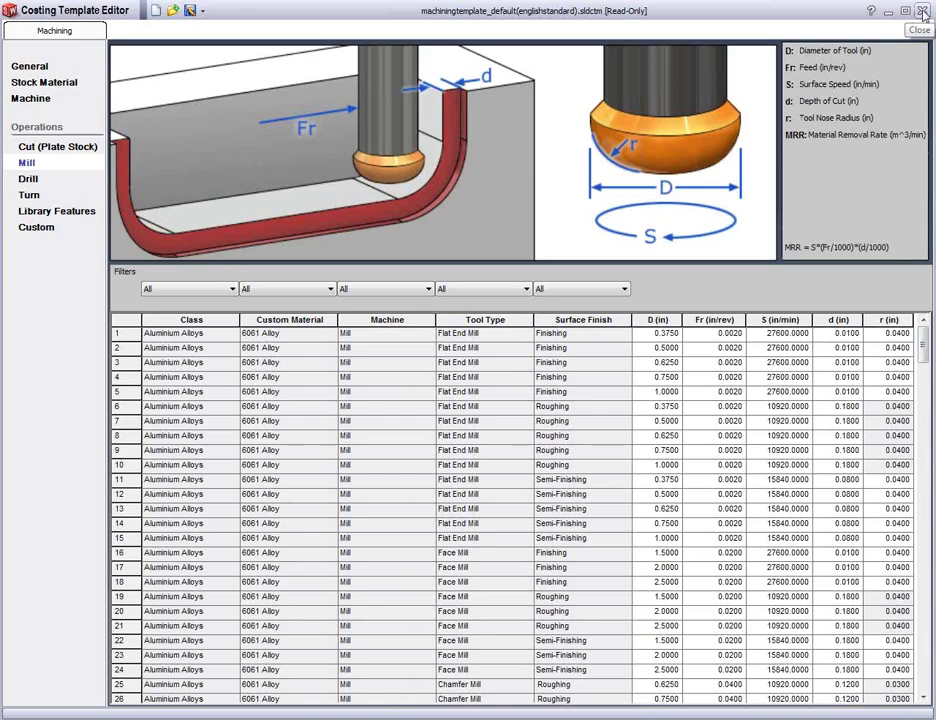
left_click(923, 12)
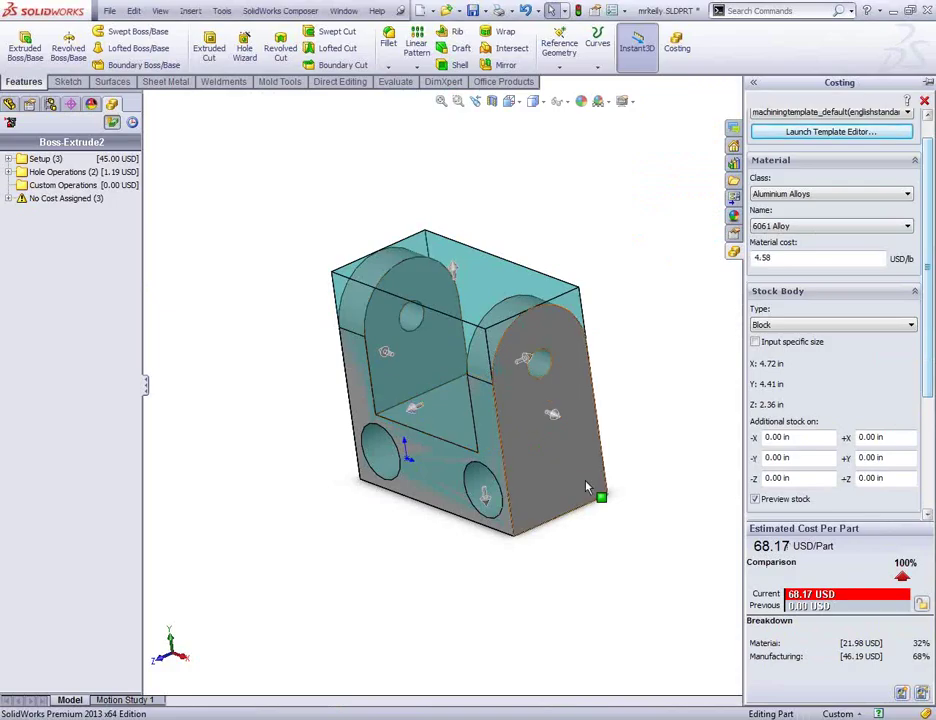
Change the costing material class to Steel and the material to Plain Carbon Steel.
left_click(770, 195)
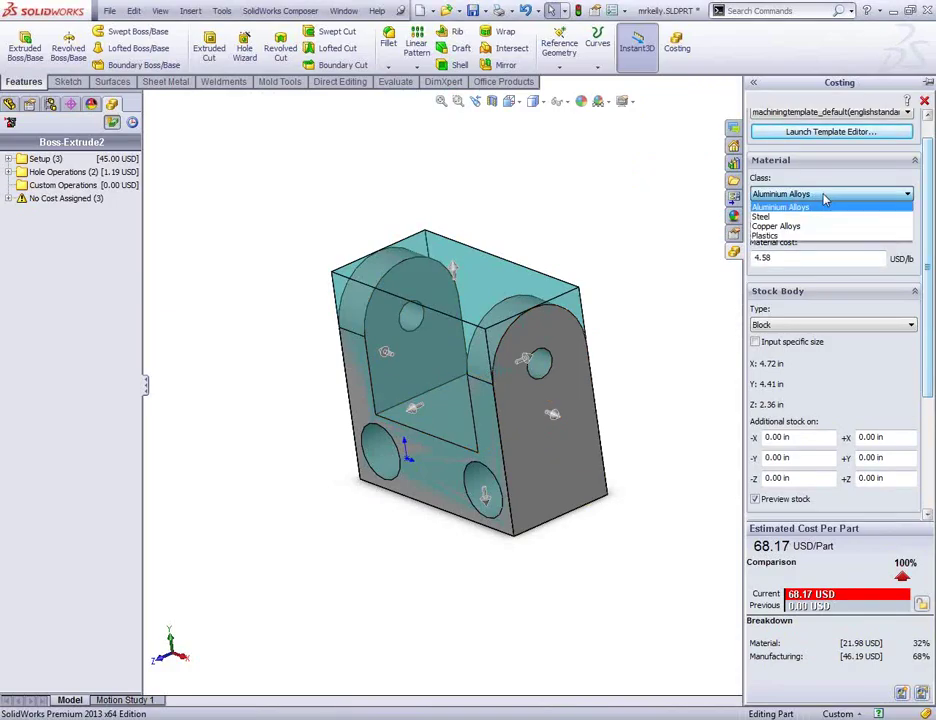
left_click(797, 218)
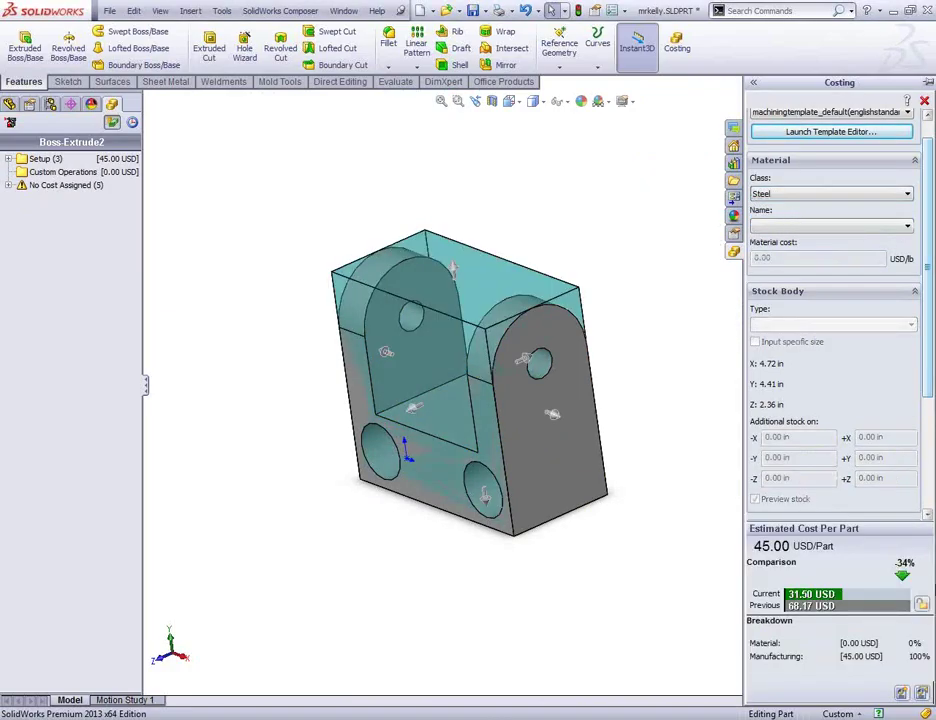
left_click(830, 226)
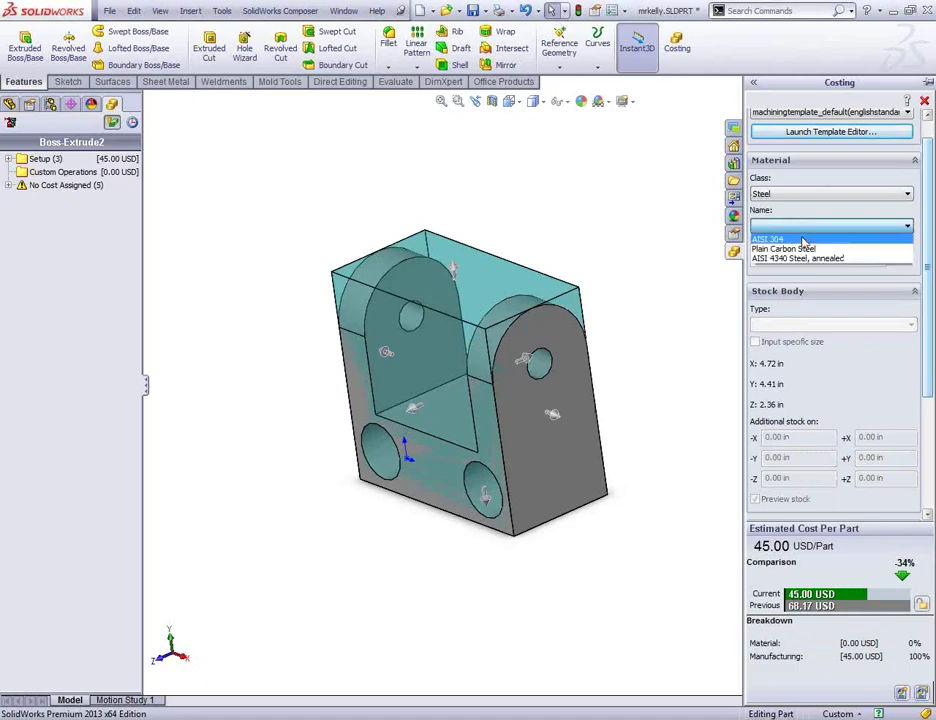
left_click(799, 249)
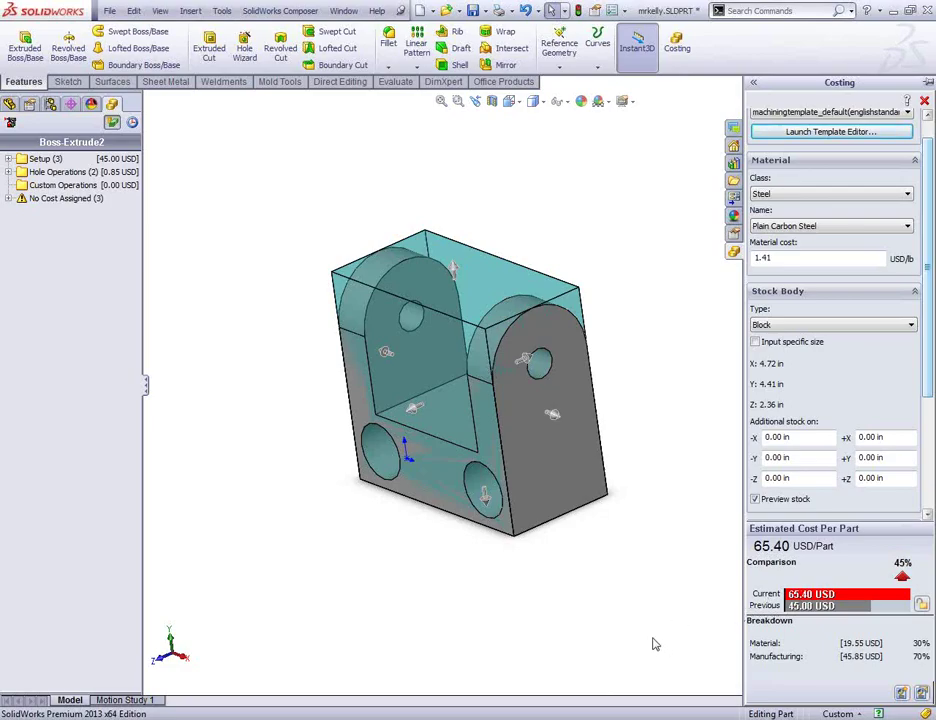
Generate the part's cost report in Word, review its cost details and return to SolidWorks.
left_click(908, 698)
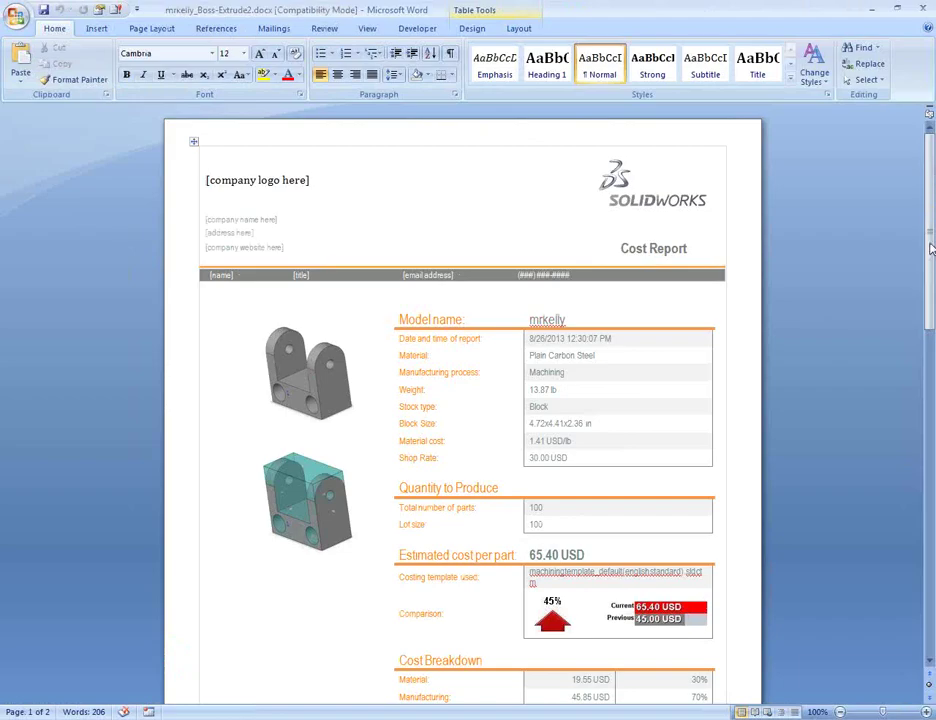
left_click_drag(933, 295, 930, 349)
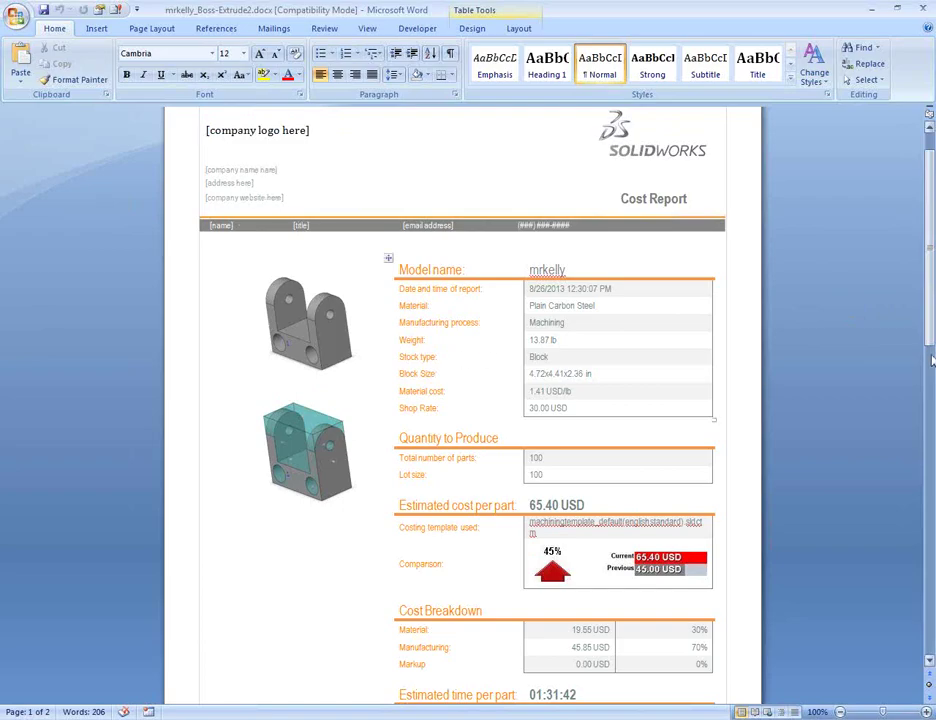
mouse_move(929, 330)
left_mouse_down()
mouse_move(902, 464)
mouse_move(919, 601)
mouse_move(934, 515)
mouse_move(927, 322)
left_mouse_up()
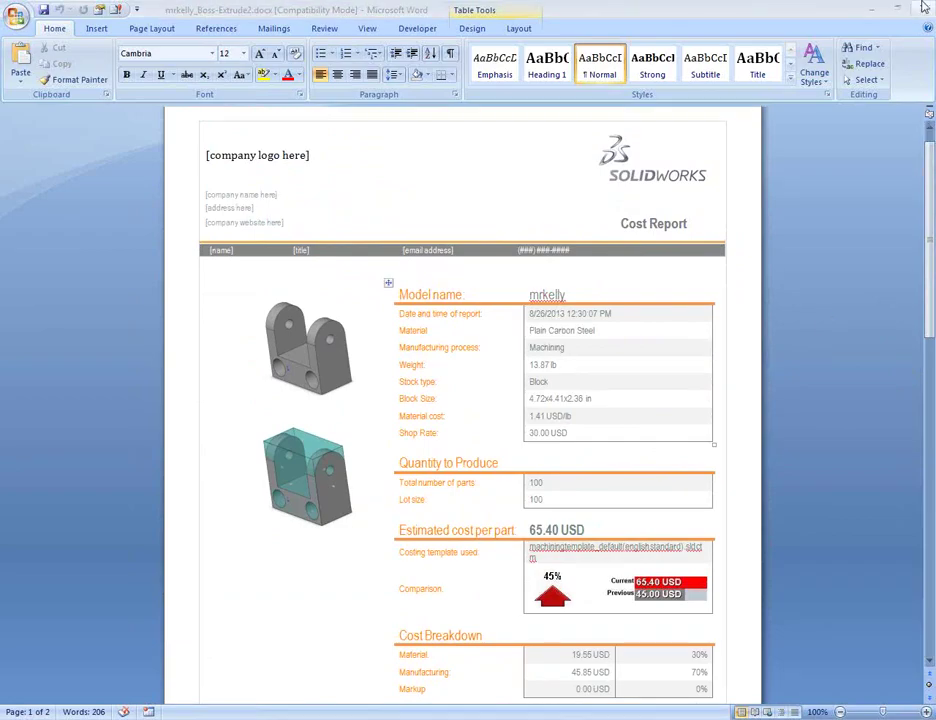
key("alt+Tab")
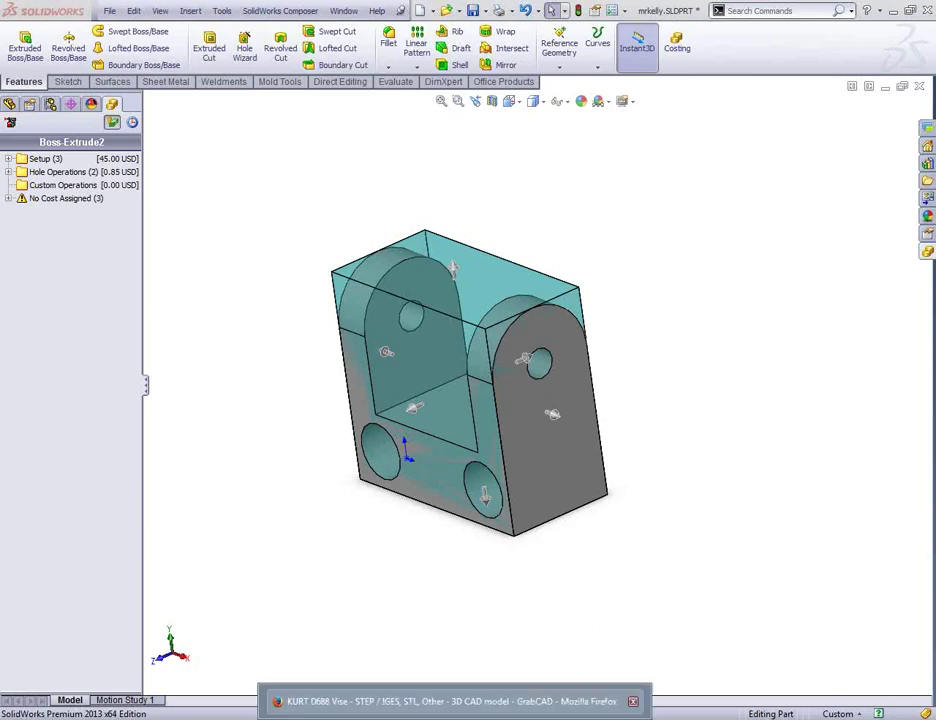
Switch to Firefox and review the Manual Vise, 4" product page and its CAD files section on the Kurt Workholding site.
left_click(450, 701)
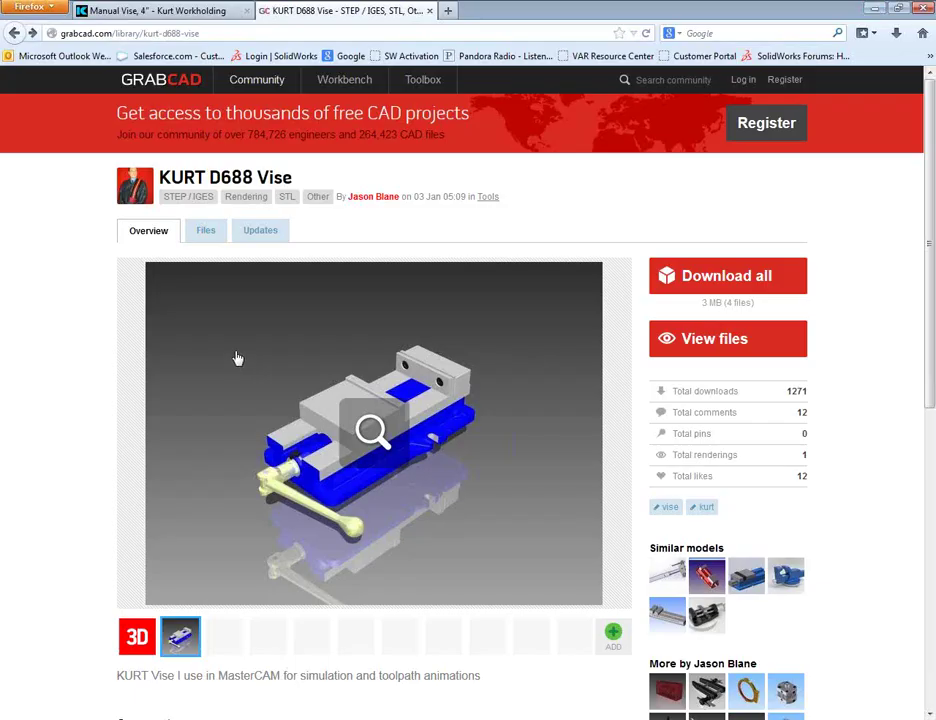
left_click(155, 9)
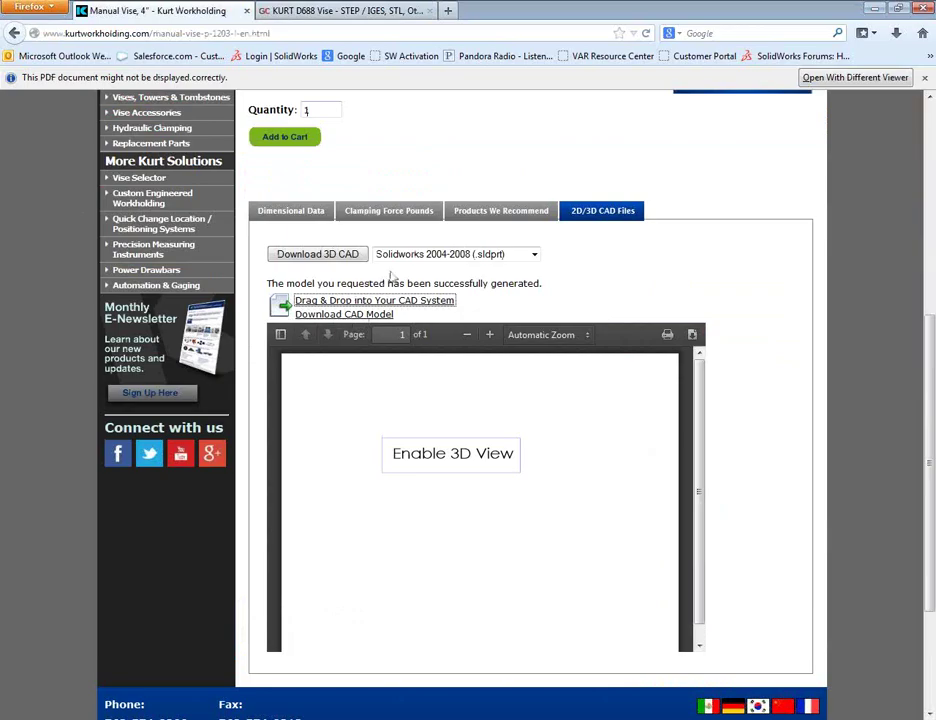
scroll(549, 148, "up", 4)
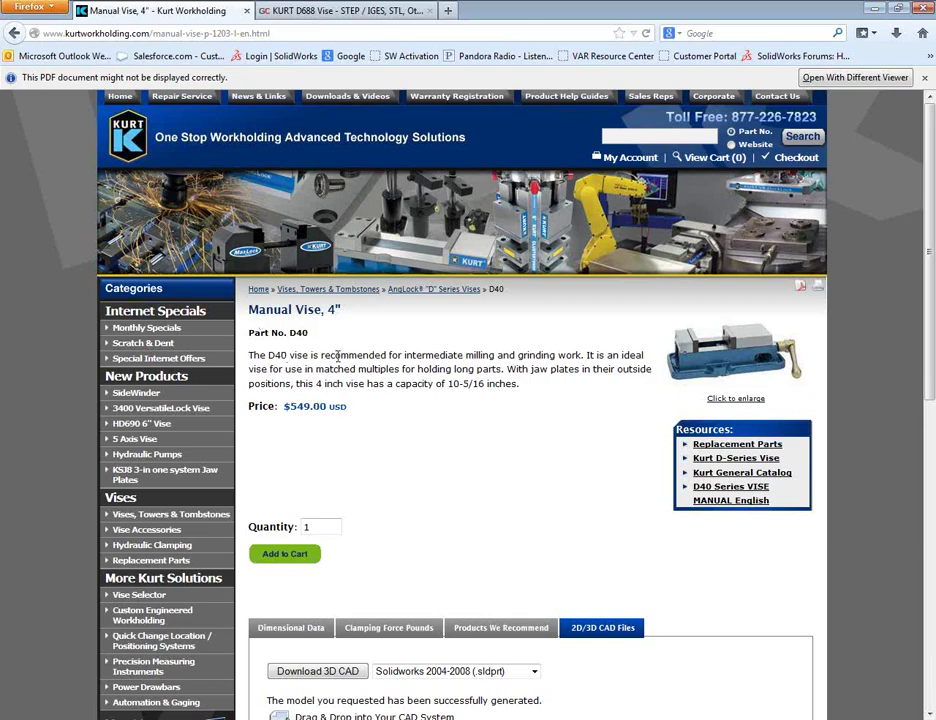
scroll(620, 598, "down", 2)
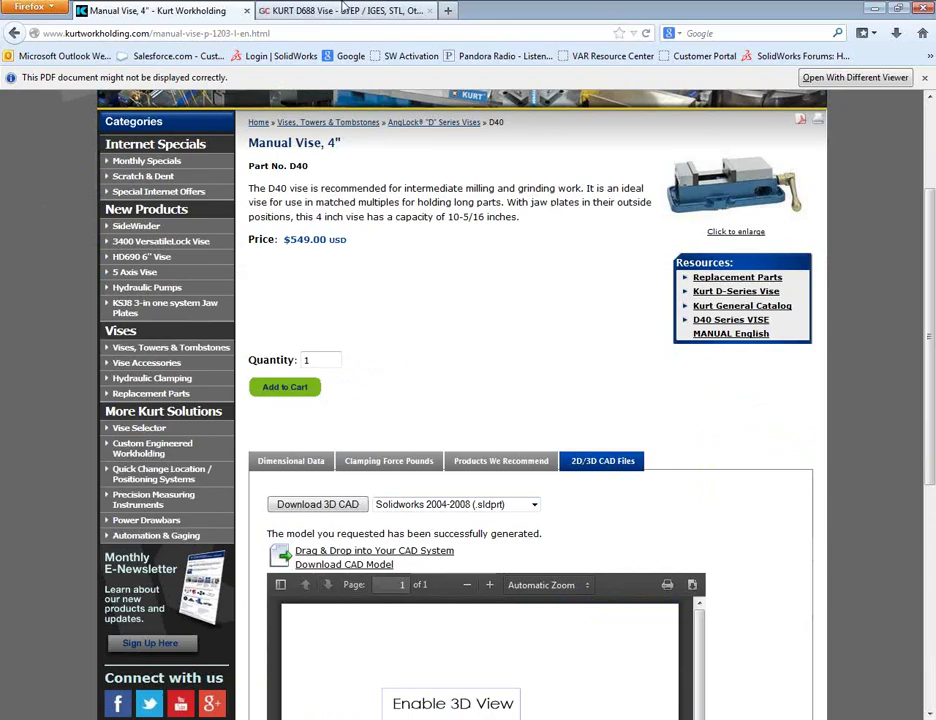
View the KURT D688 Vise page on GrabCAD, search the community library for "vise" and browse the resulting models.
left_click(258, 9)
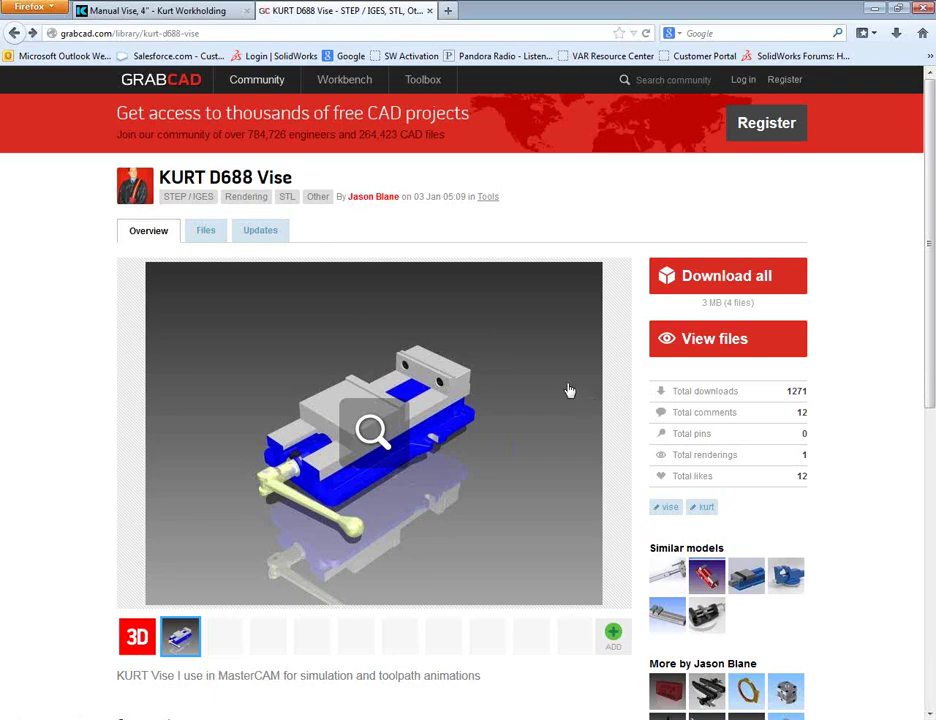
left_click(677, 81)
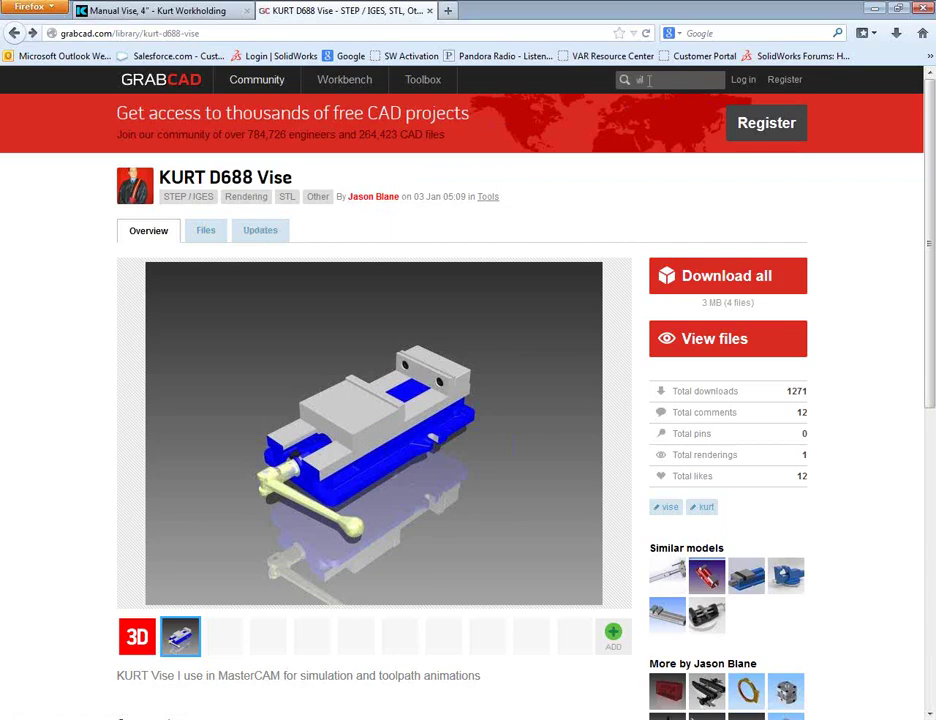
key("Return")
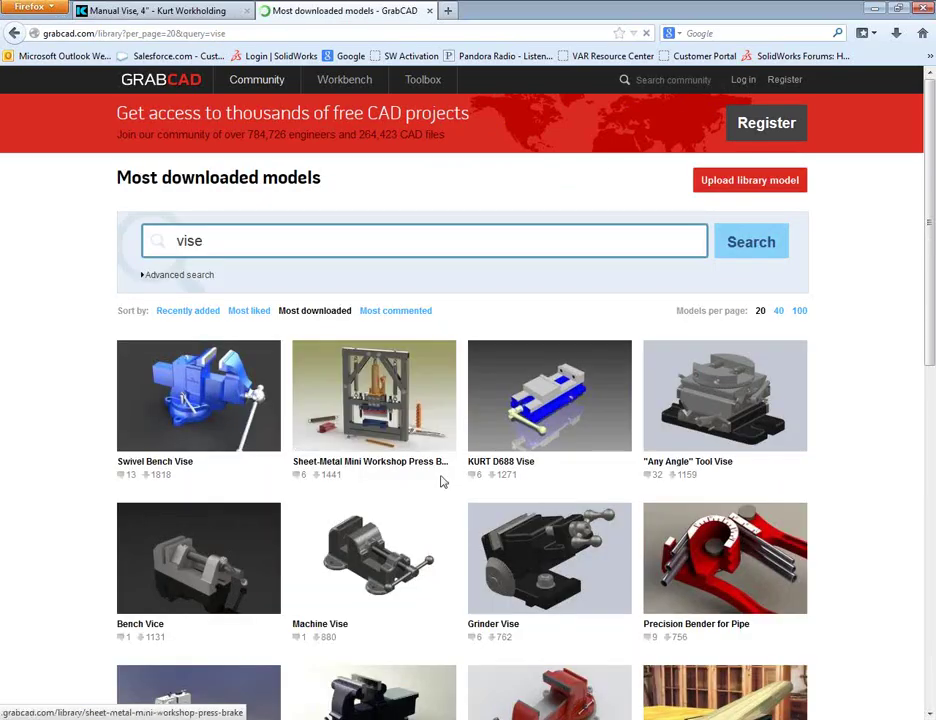
scroll(300, 510, "down", 3)
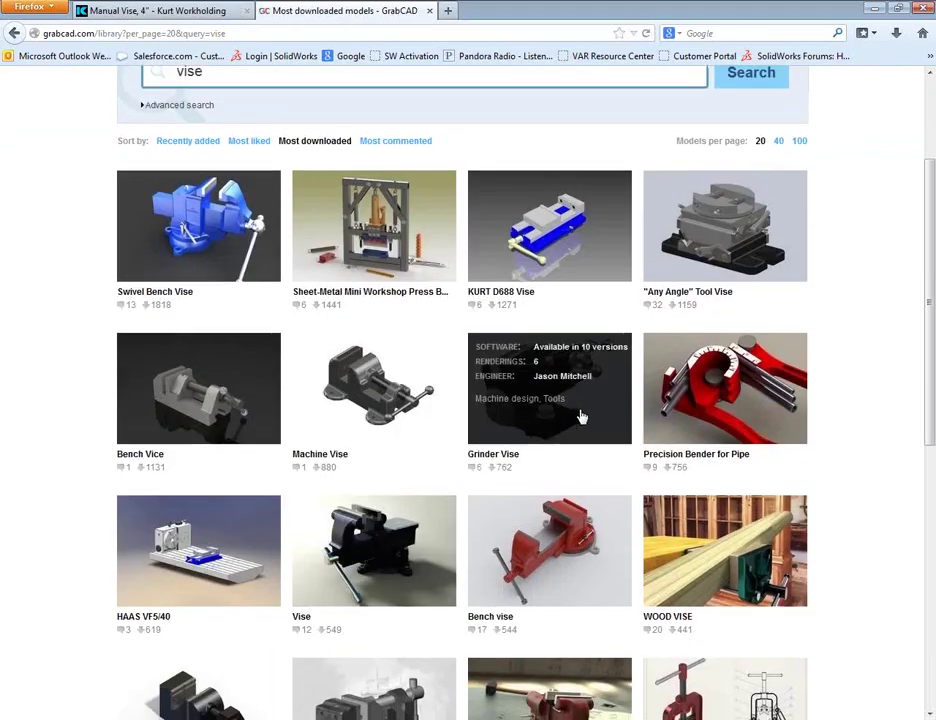
scroll(583, 400, "down", 2)
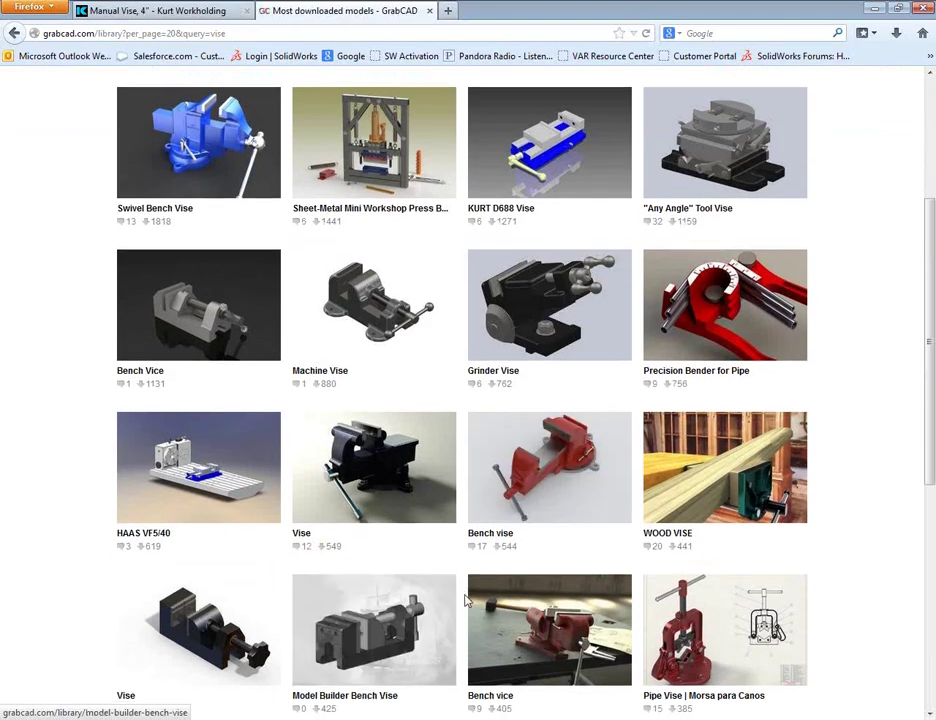
scroll(455, 605, "down", 3)
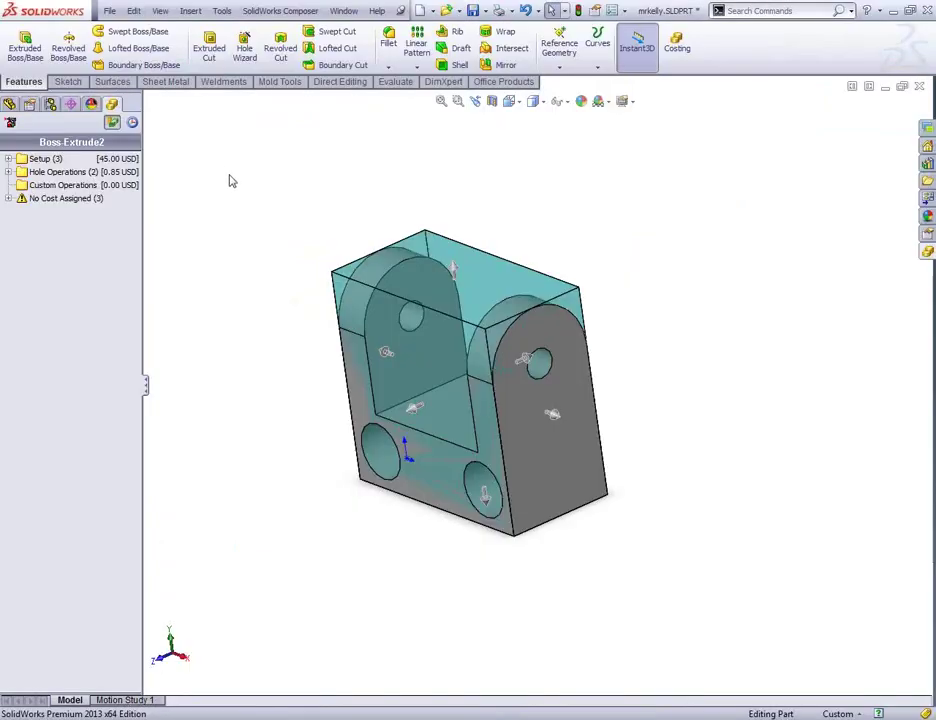
Switch to SolidWorks, open the recent "size zero elongated lower forming tool" vise assembly and show its component tree.
key("r")
left_click(383, 178)
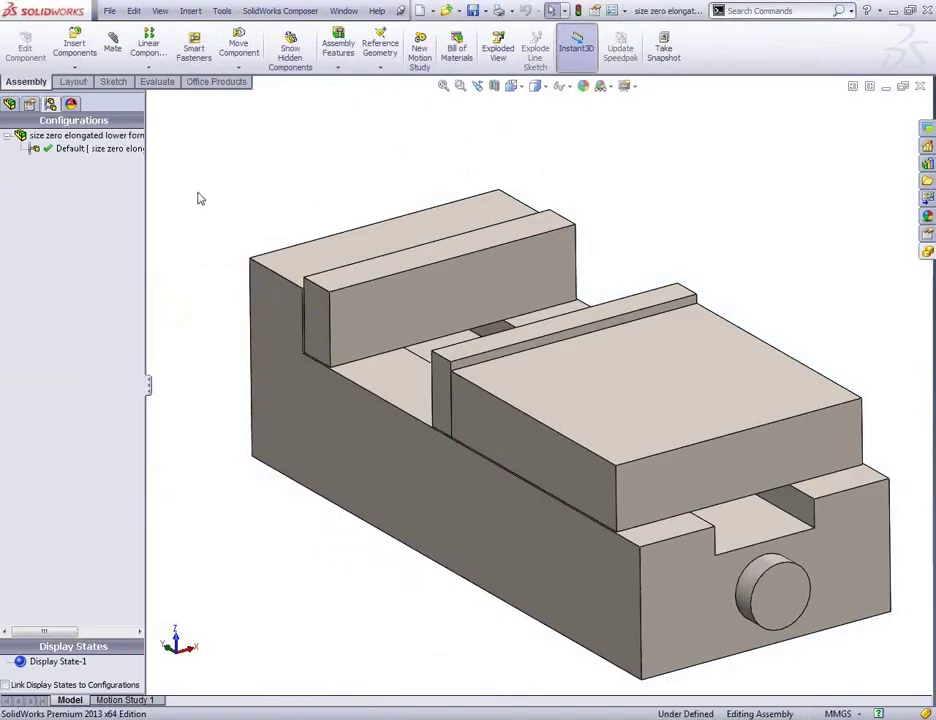
left_click(9, 104)
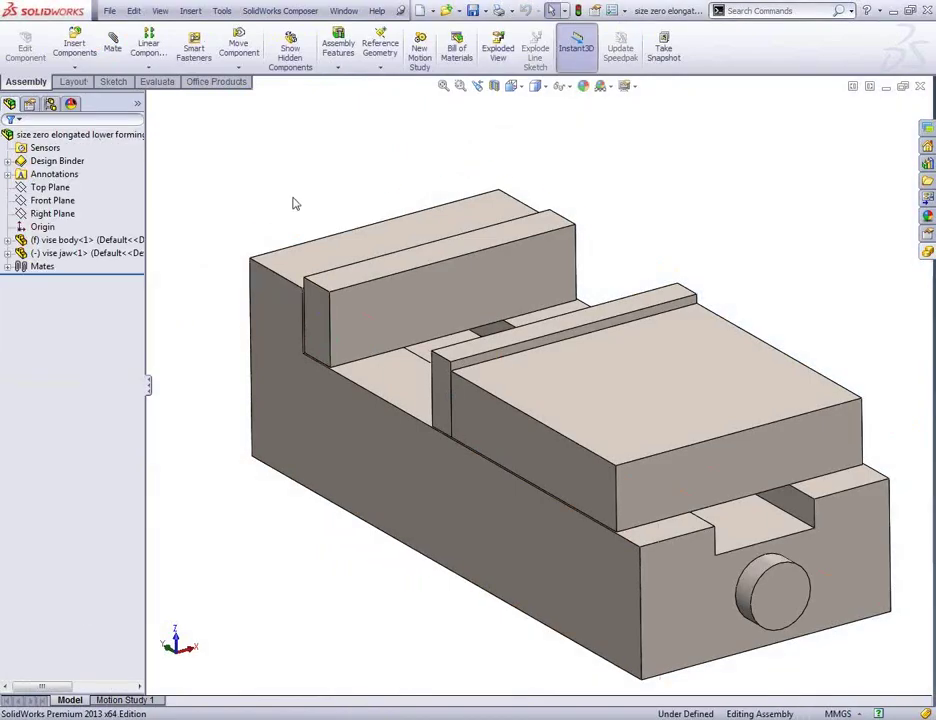
Slide the vise jaw slightly along the vise body and inspect the assembly from above.
scroll(378, 553, "up", 3)
scroll(398, 538, "down", 1)
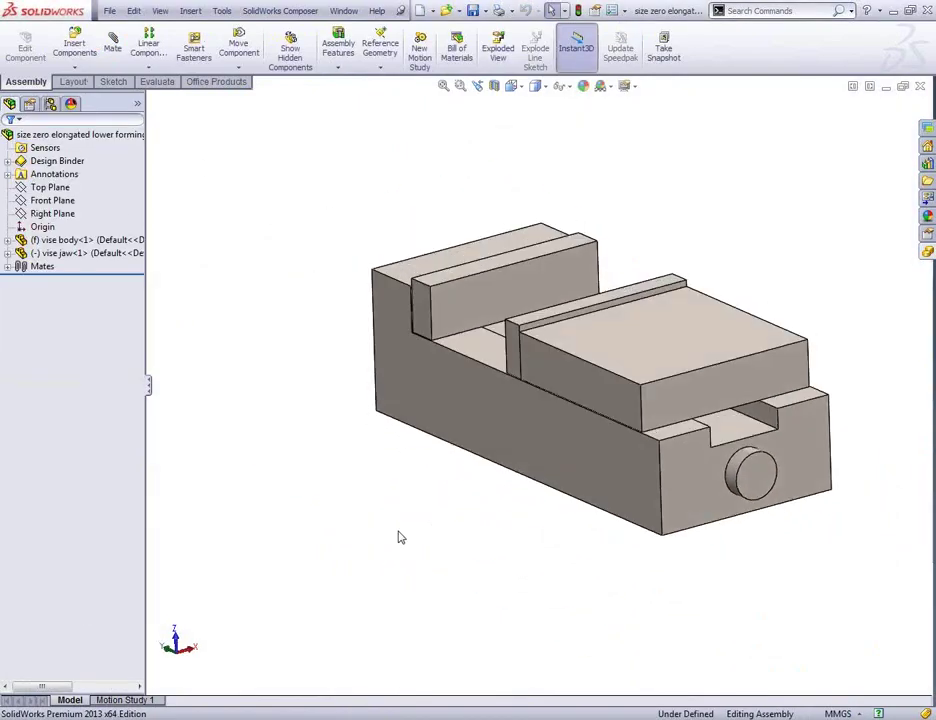
mouse_move(628, 374)
left_mouse_down()
mouse_move(637, 370)
mouse_move(696, 412)
mouse_move(614, 368)
mouse_move(665, 430)
mouse_move(637, 396)
left_mouse_up()
middle_click_drag(502, 487, 452, 551)
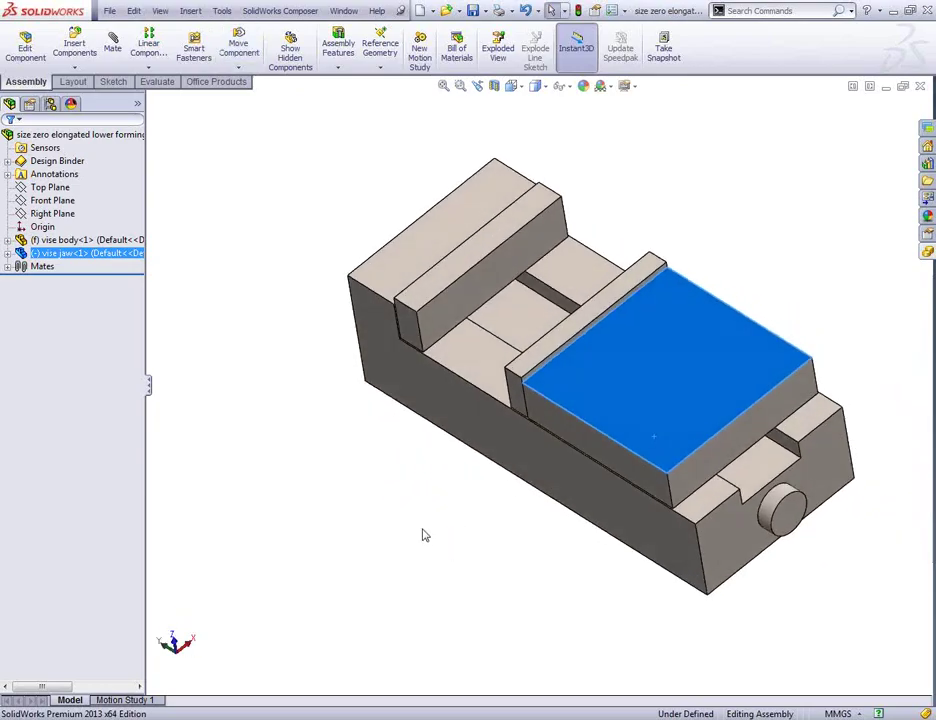
left_click(401, 498)
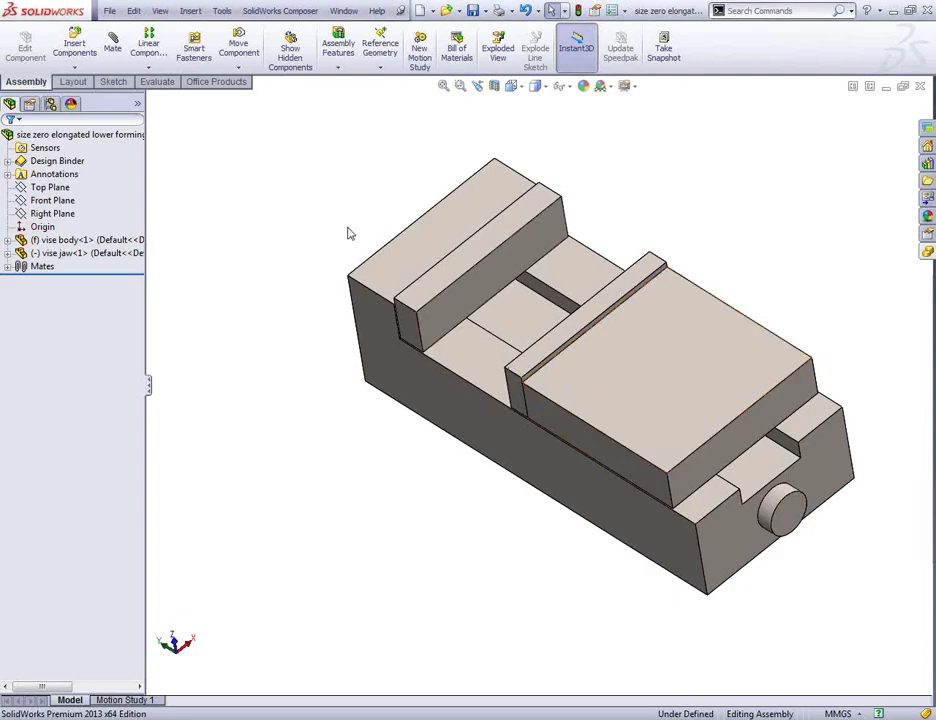
Insert the already open bracket part into the assembly, placing it beside the vise body.
left_click(72, 44)
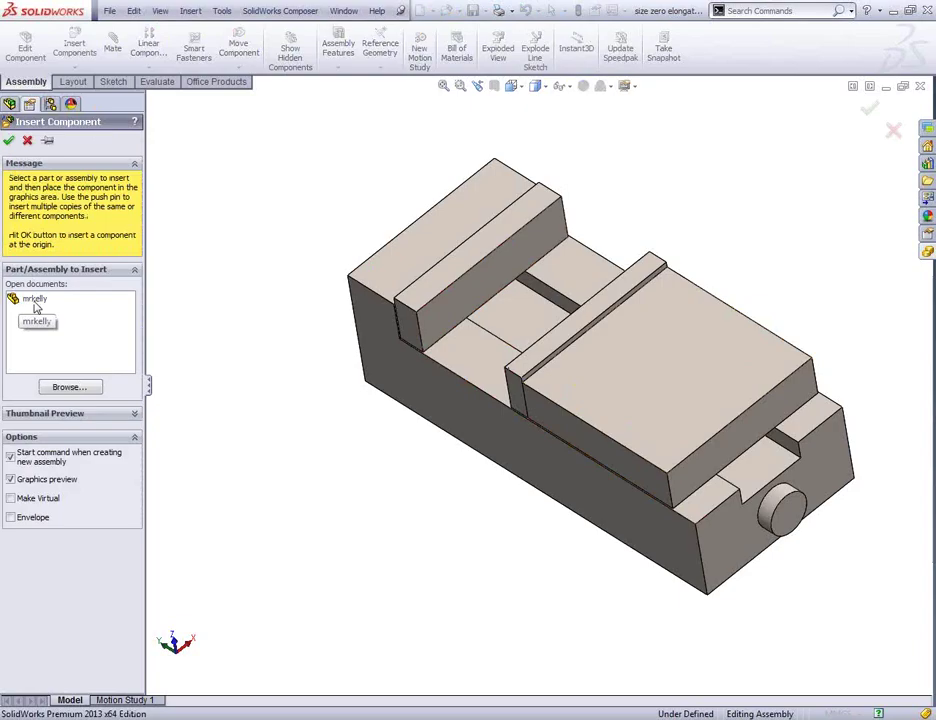
left_click(33, 301)
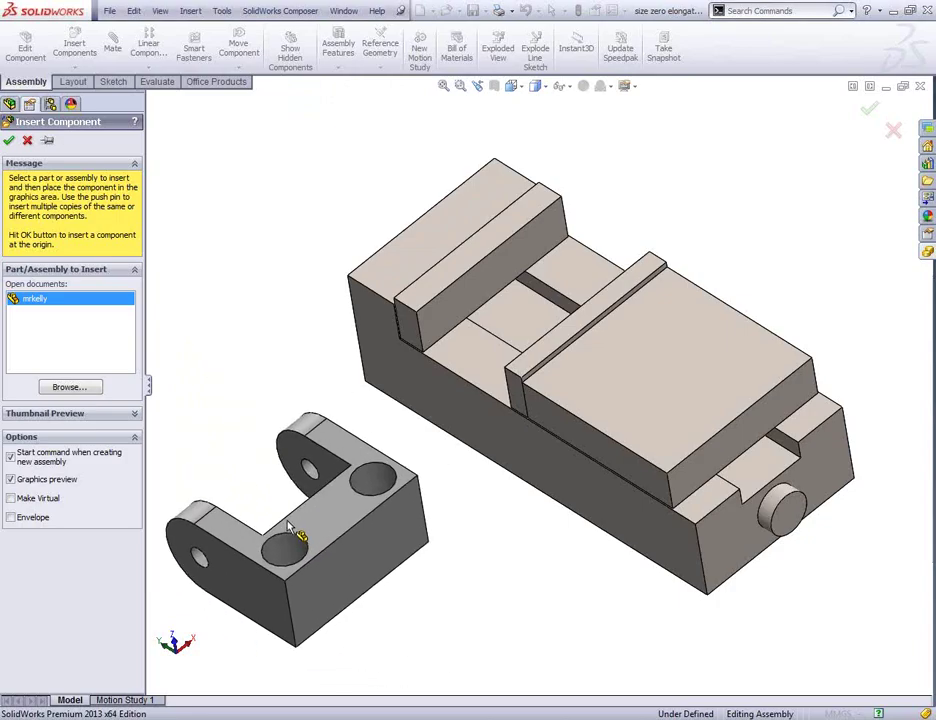
left_click(322, 502)
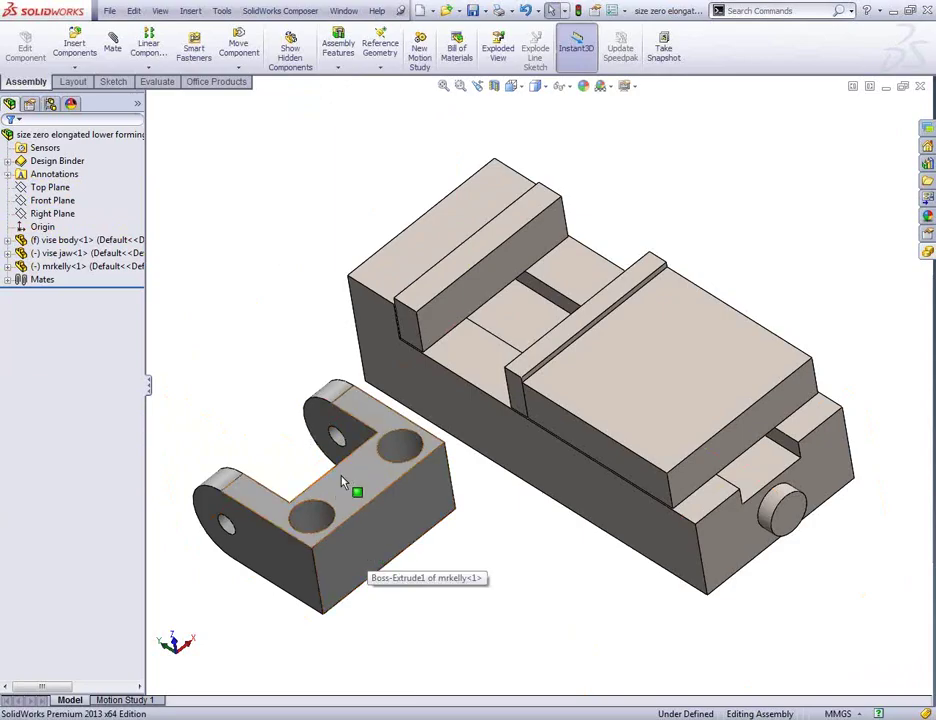
middle_click_drag(322, 488, 296, 456)
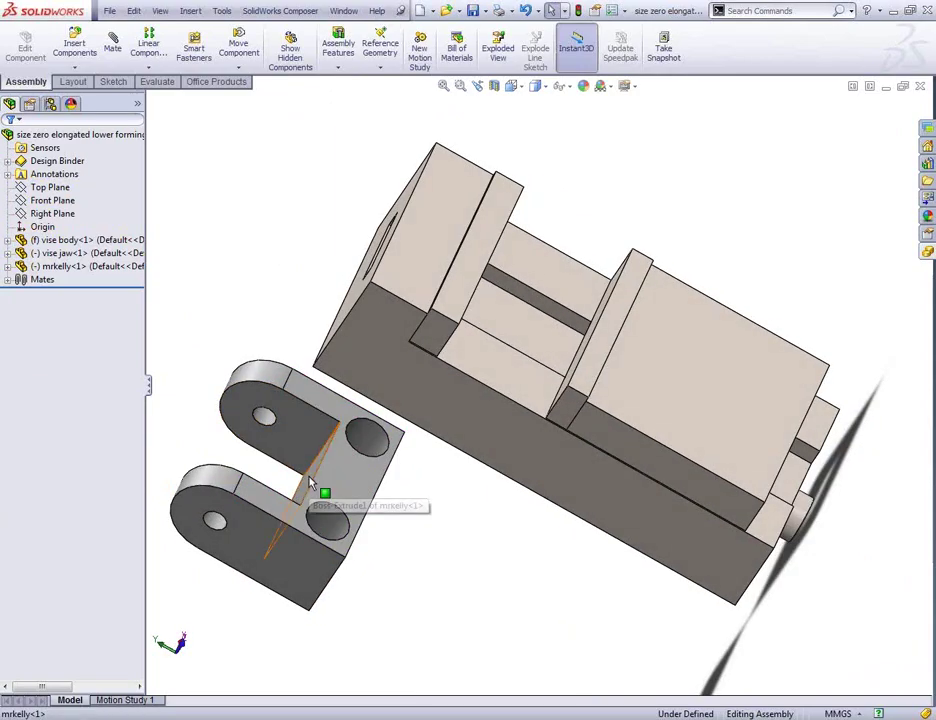
key("ctrl+7")
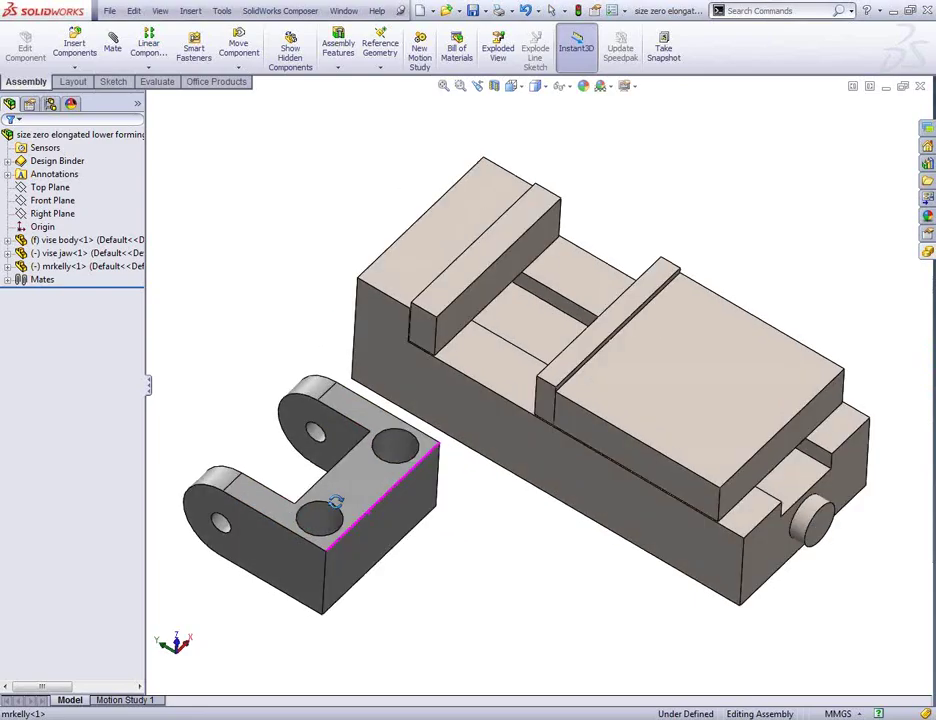
left_click(391, 543)
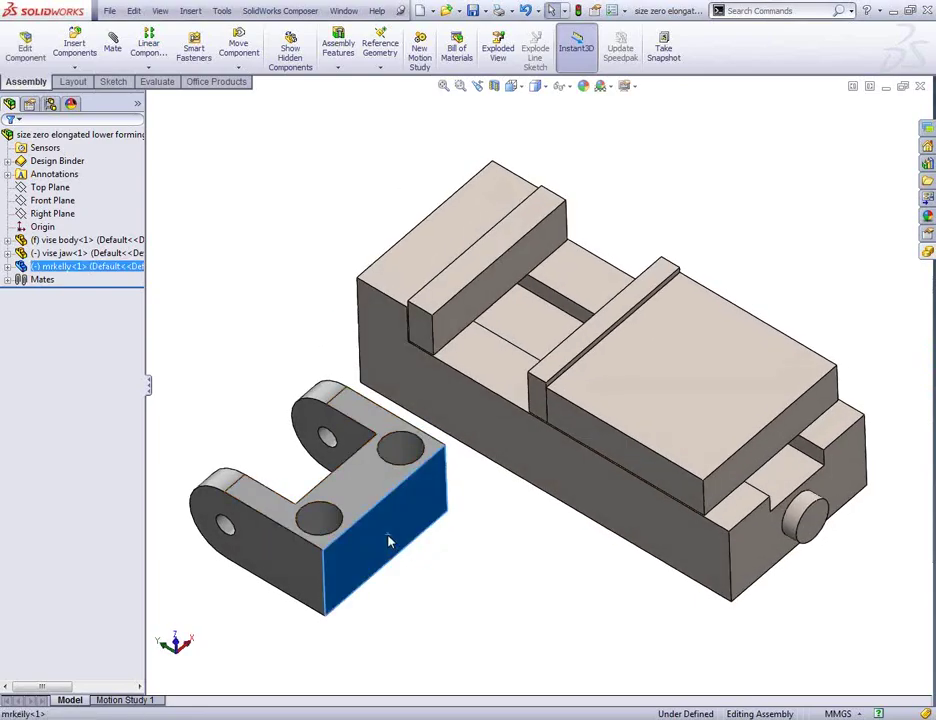
left_click(524, 320, "ctrl")
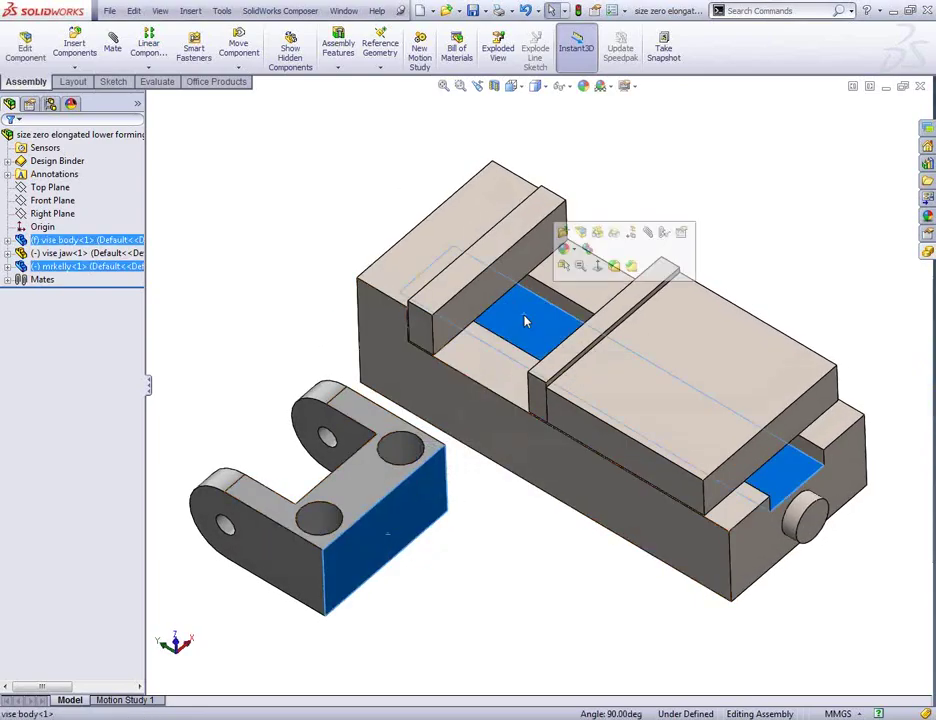
left_click(648, 233)
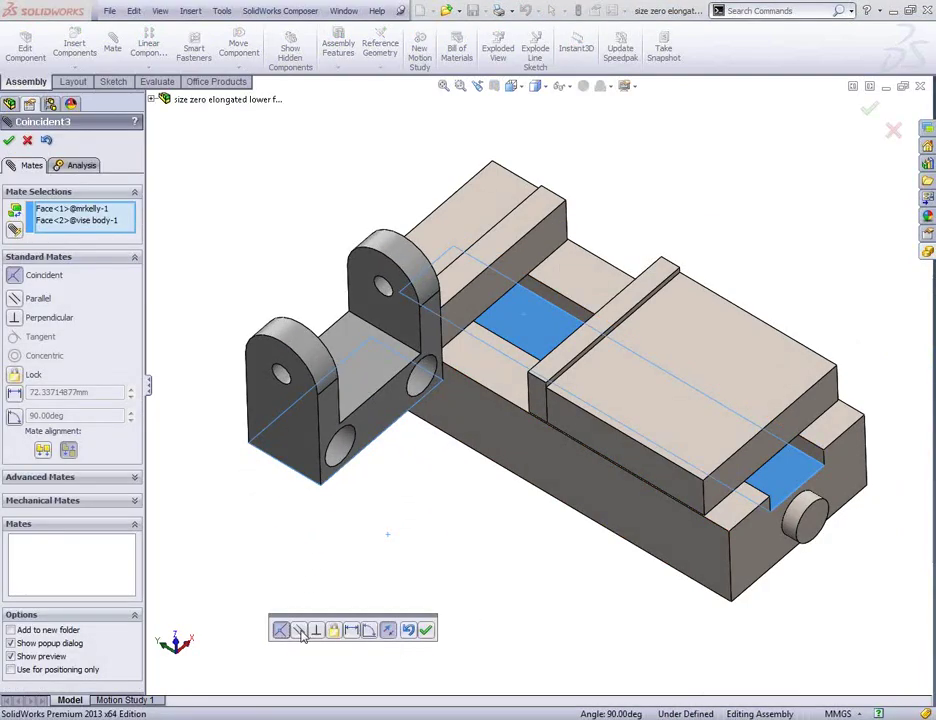
left_click(299, 630)
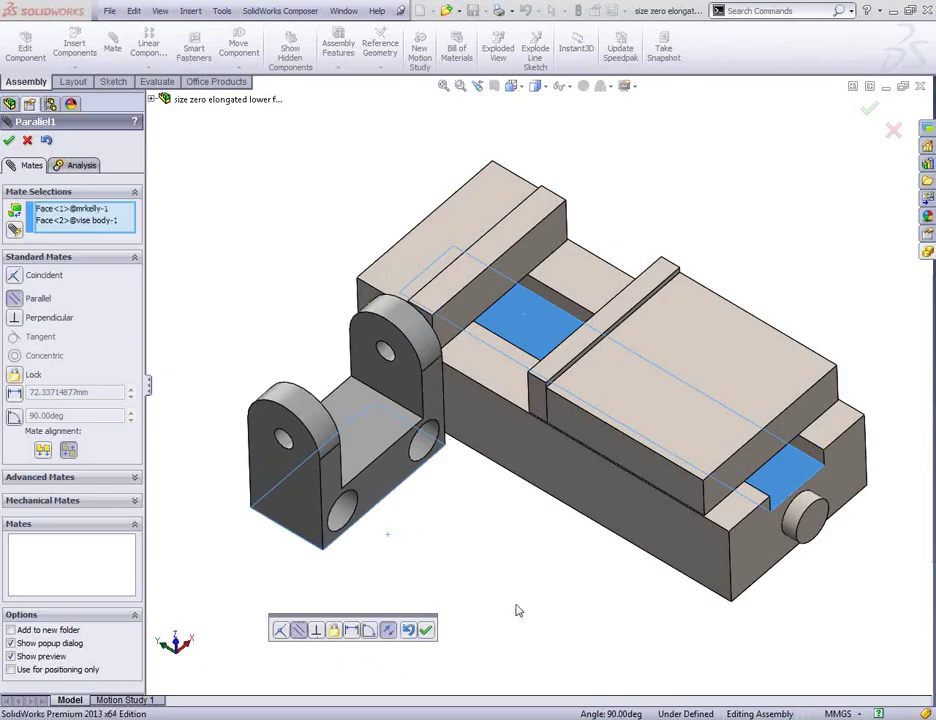
mouse_move(516, 610)
middle_mouse_down()
mouse_move(487, 600)
mouse_move(468, 560)
mouse_move(430, 560)
mouse_move(533, 568)
mouse_move(514, 543)
mouse_move(501, 584)
mouse_move(520, 600)
middle_mouse_up()
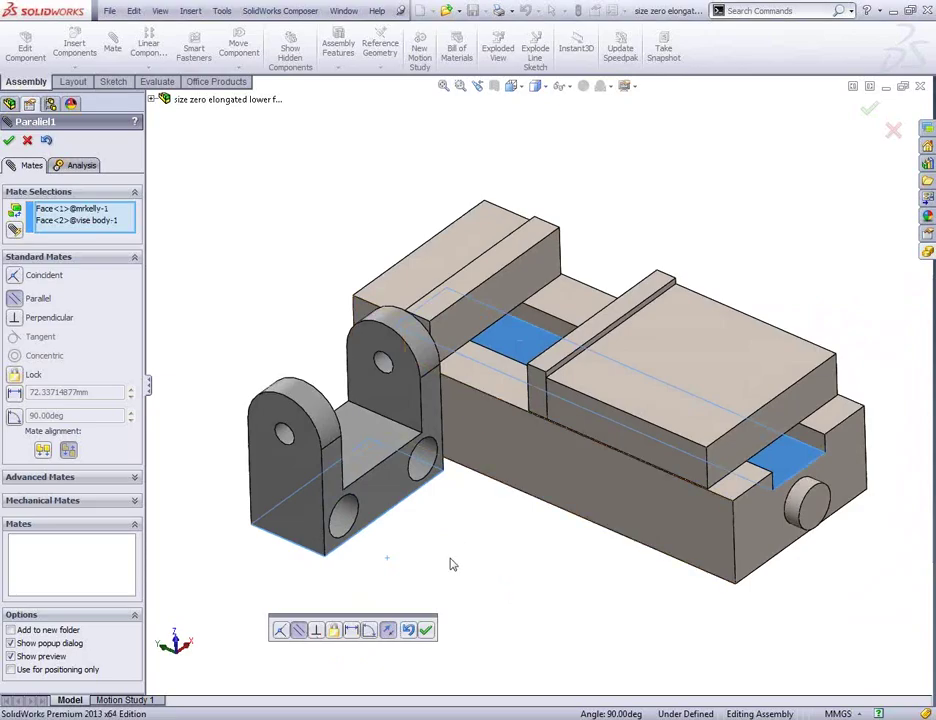
right_click(83, 229)
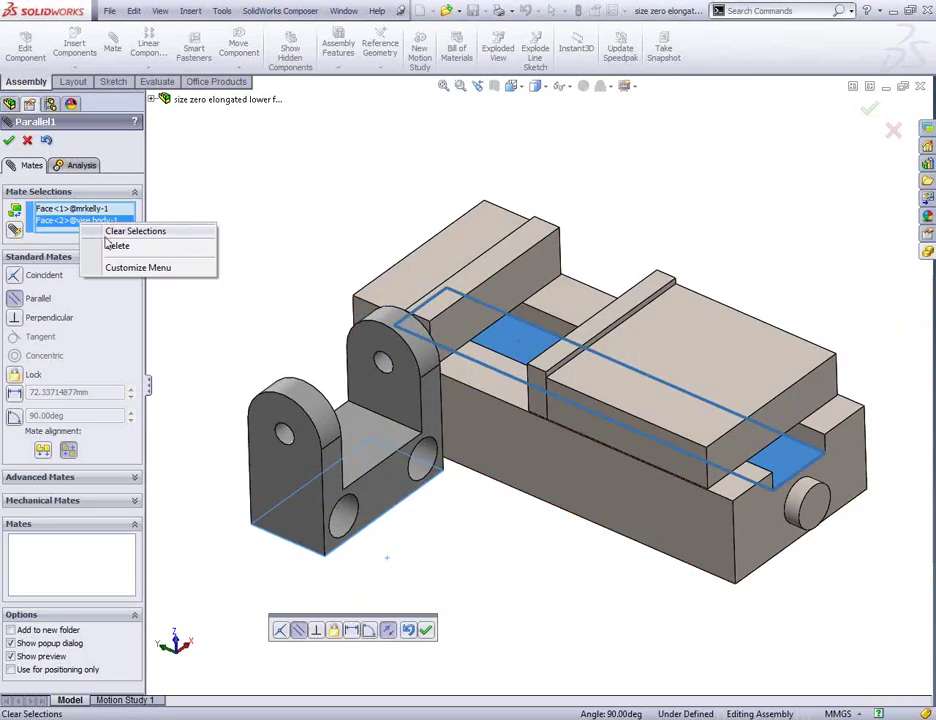
left_click(108, 233)
Add a coincident mate between the bracket's flat base face and the vise body's upper ledge face.
left_click(487, 382)
middle_click_drag(474, 497, 228, 564)
left_click(370, 603)
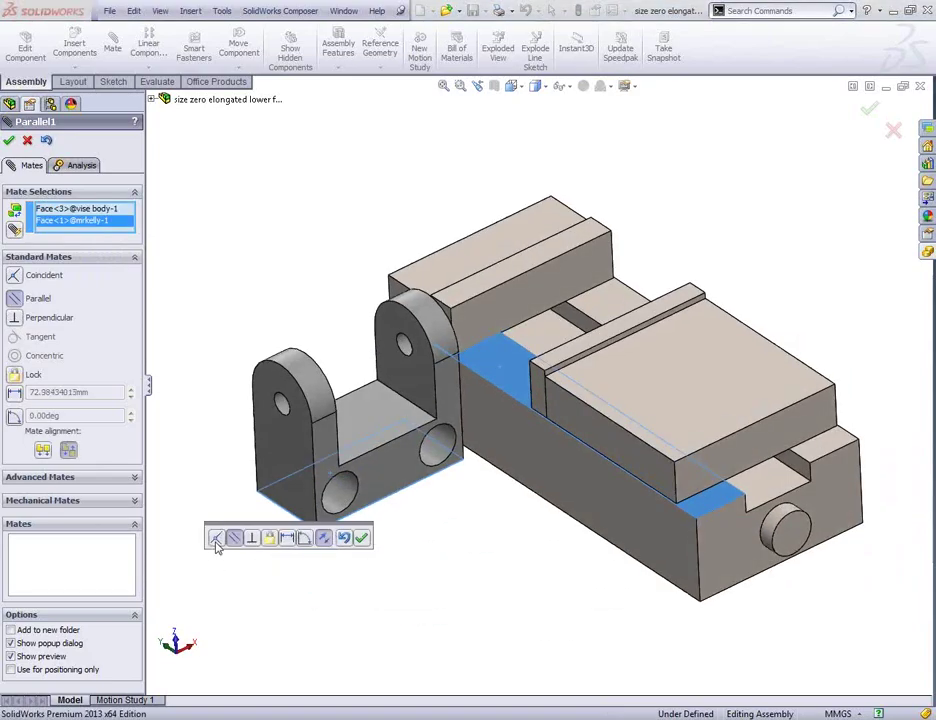
left_click(216, 537)
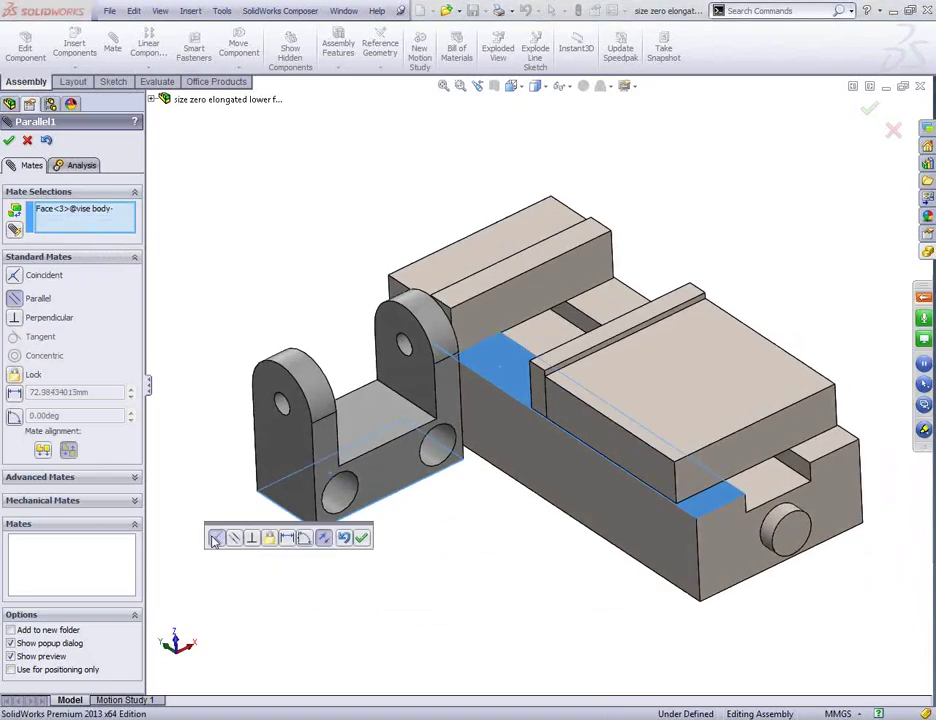
left_click(362, 539)
Add a coincident mate between the bracket's outer side face and the long side face of the vise body.
middle_click_drag(380, 568, 385, 505)
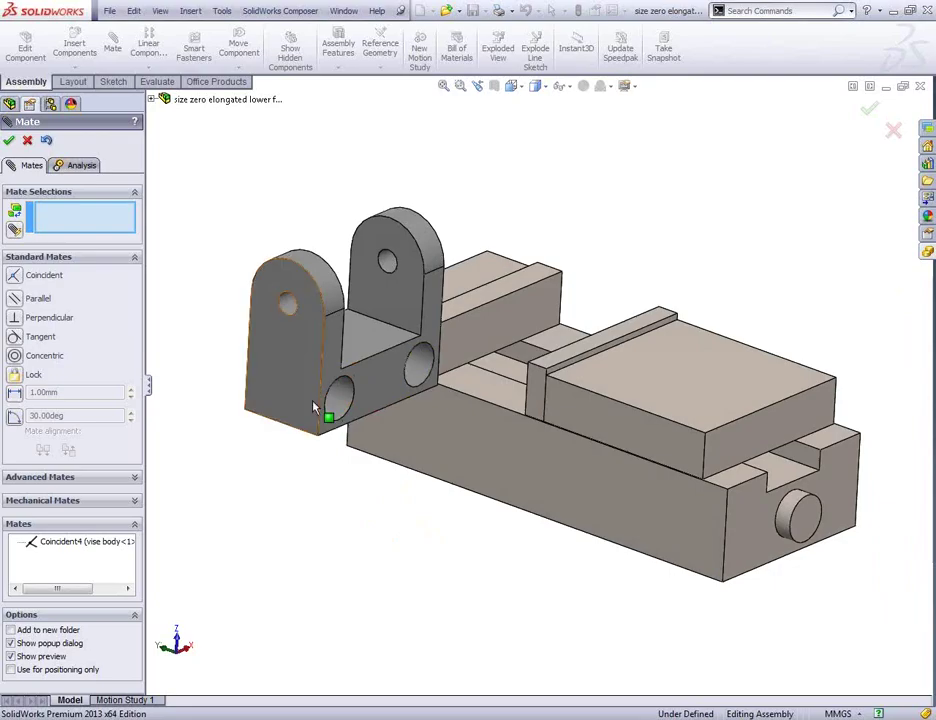
left_click(290, 393)
left_click(450, 455)
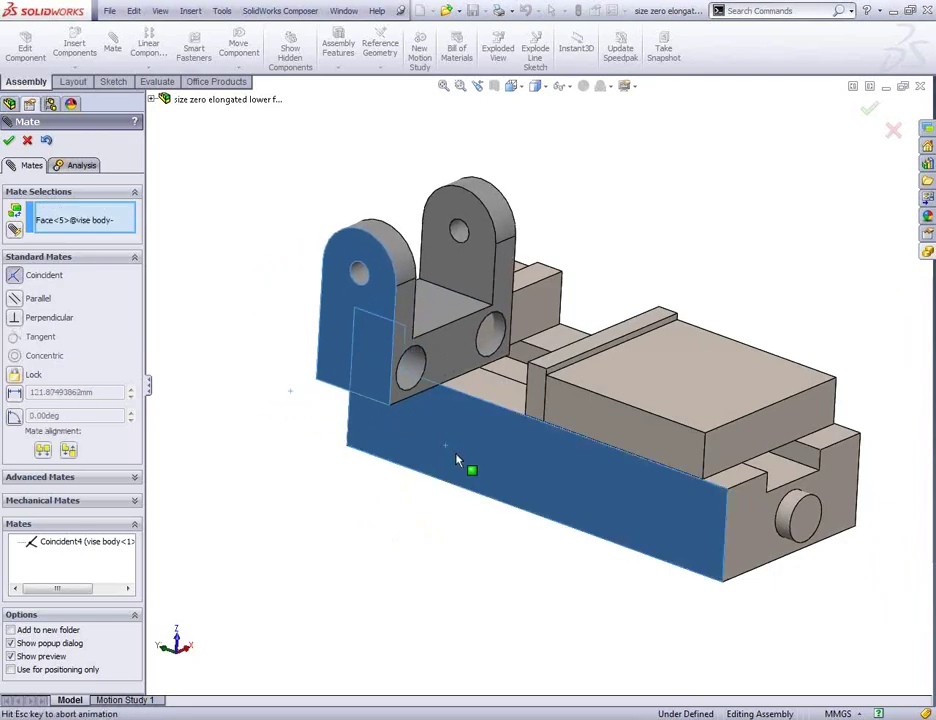
left_click(437, 479)
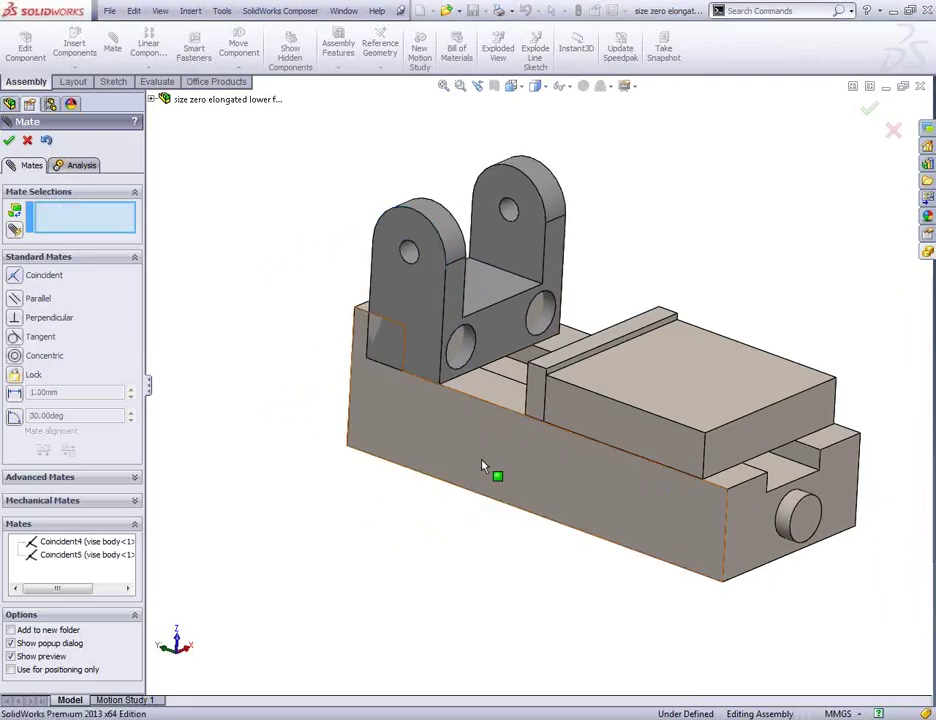
Add a coincident mate between the bracket's front face and the clamping face of the movable vise jaw.
left_click(508, 340)
middle_click_drag(455, 485, 583, 378)
left_click(583, 378)
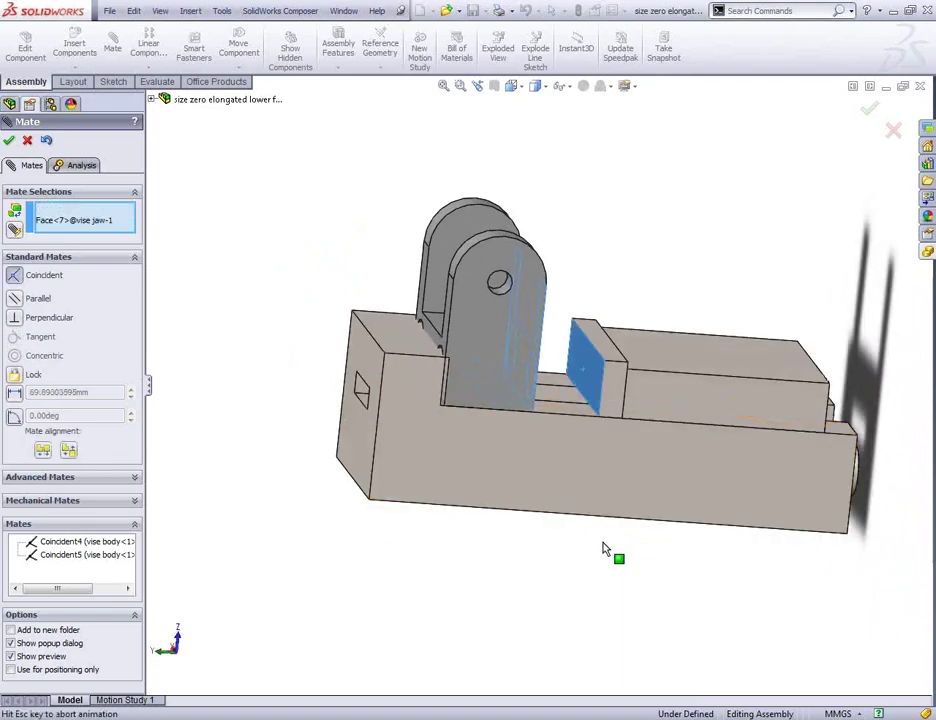
left_click(766, 570)
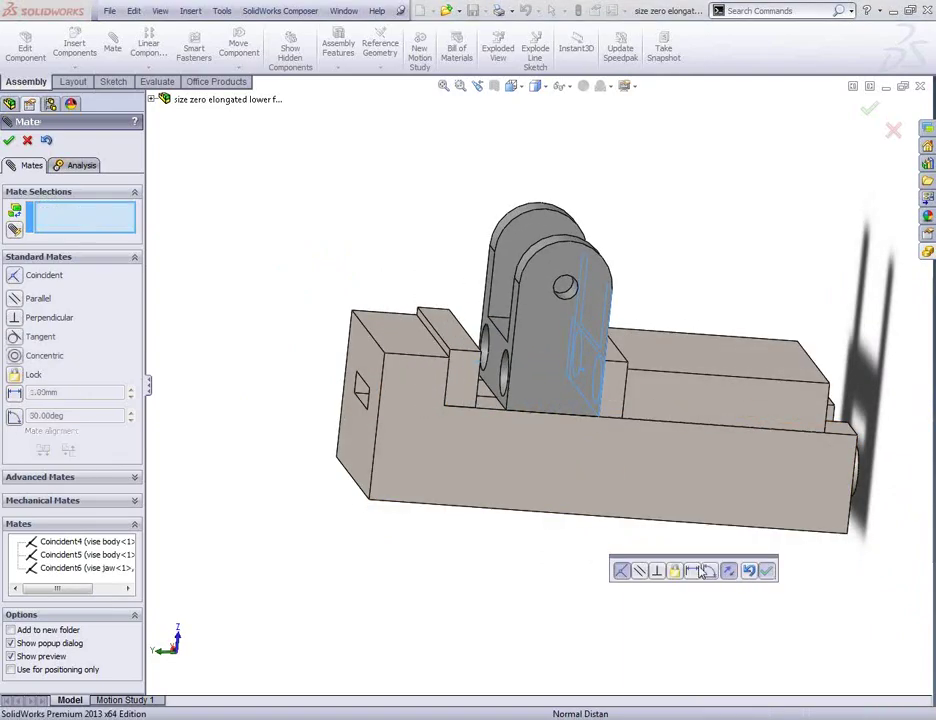
Mate the bracket's rear face coincident with the vise body's fixed jaw face and finish mating.
middle_click_drag(720, 560, 560, 470)
left_click(633, 390)
middle_click_drag(633, 390, 639, 424)
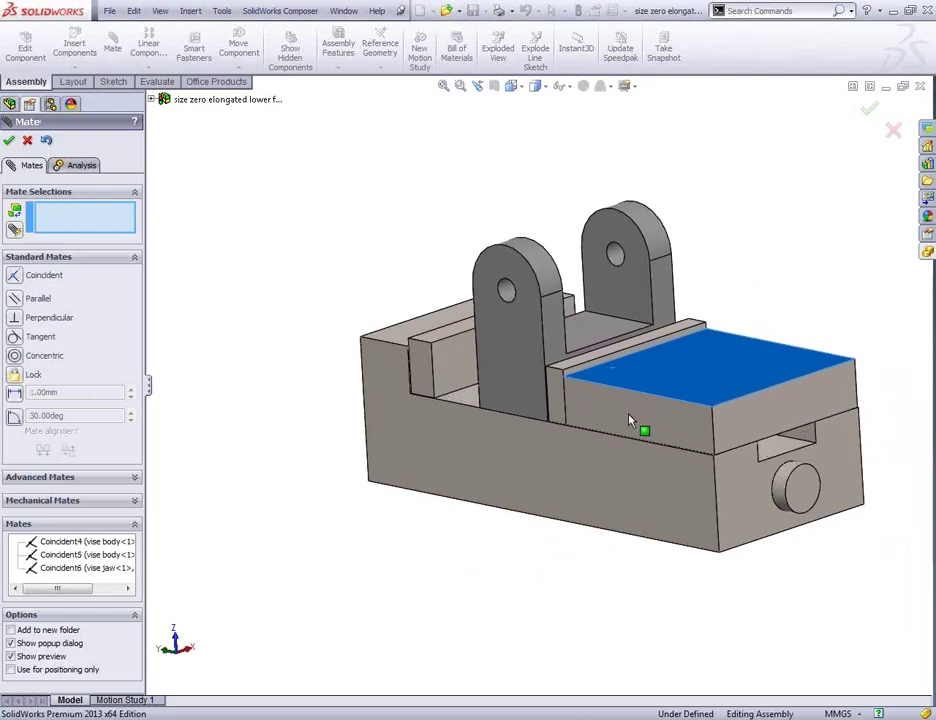
left_click(639, 424)
middle_click_drag(376, 579, 455, 390)
left_click(455, 390)
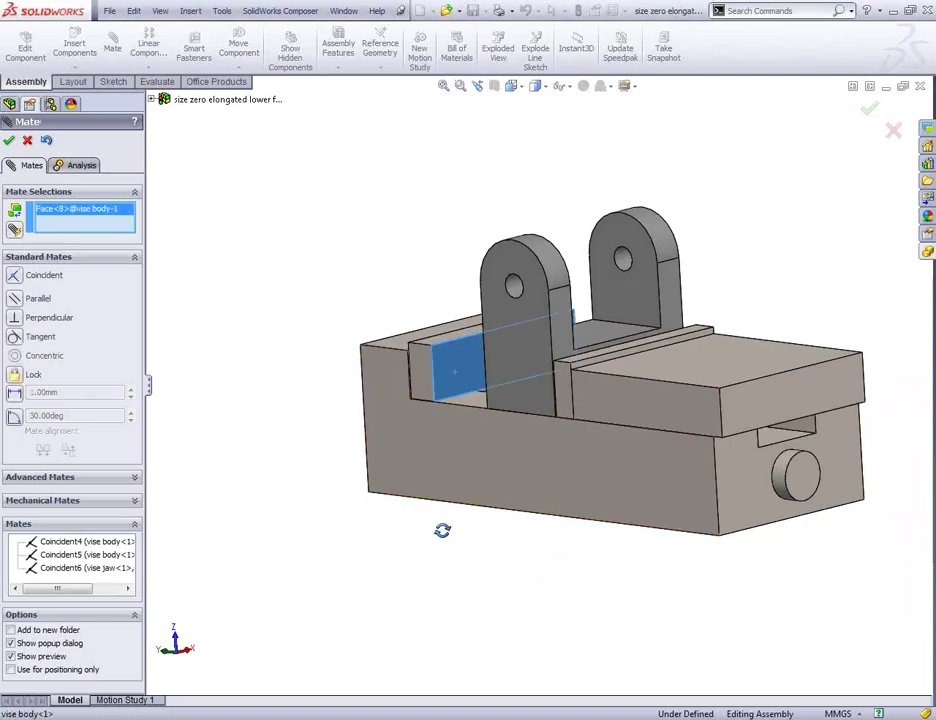
middle_click_drag(443, 531, 568, 508)
left_click(581, 380)
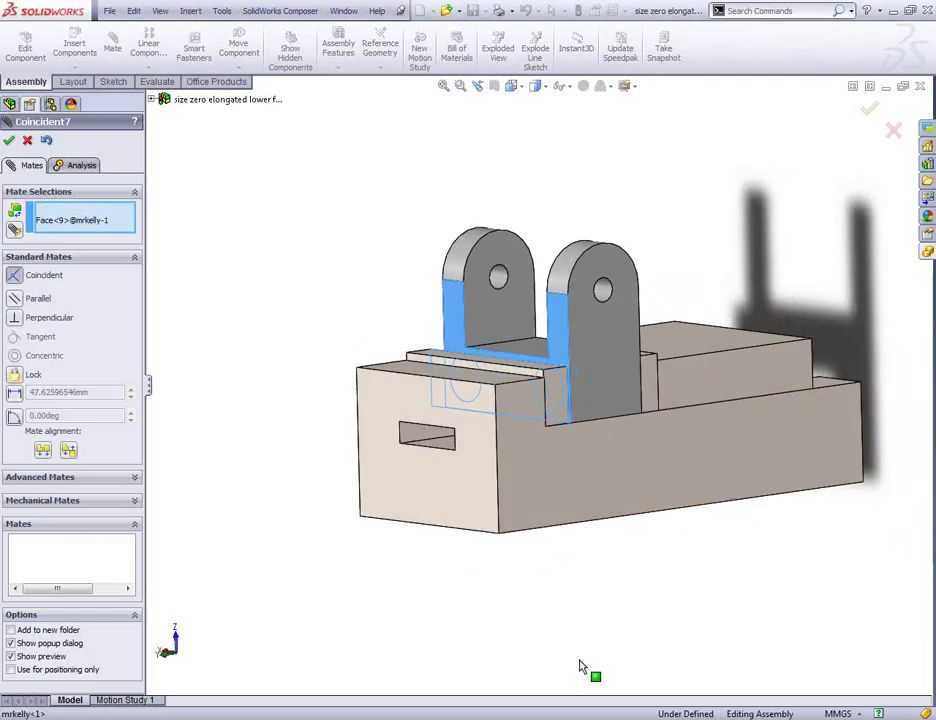
middle_click_drag(581, 668, 505, 525)
left_click(9, 140)
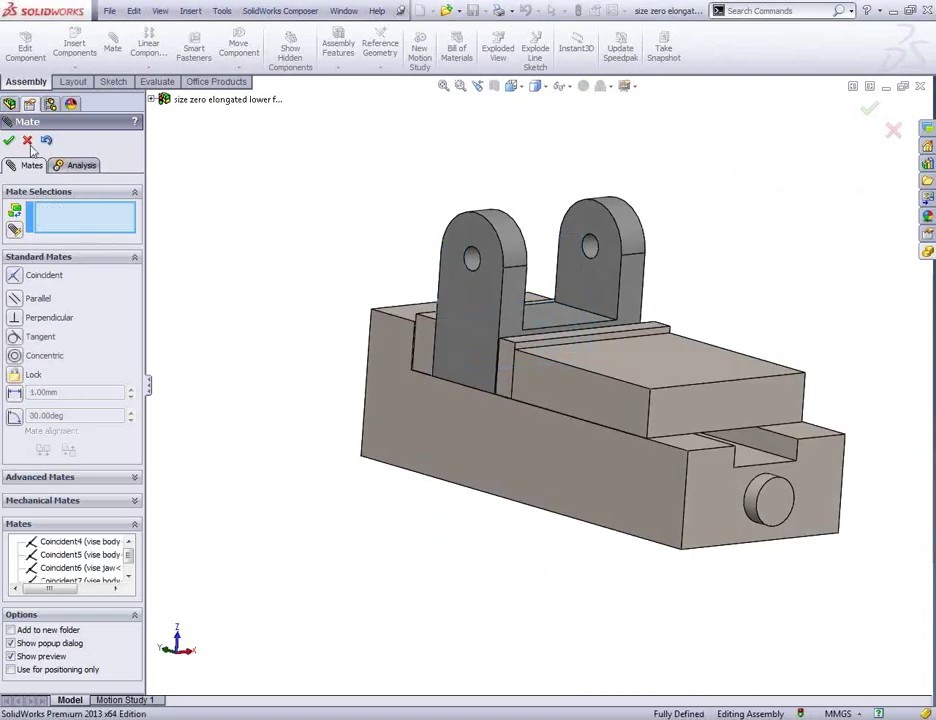
left_click(9, 140)
Add a new configuration named Setup2 to the vise assembly.
mouse_move(449, 574)
middle_mouse_down()
mouse_move(418, 554)
mouse_move(455, 593)
middle_mouse_up()
scroll(636, 323, "down", 3)
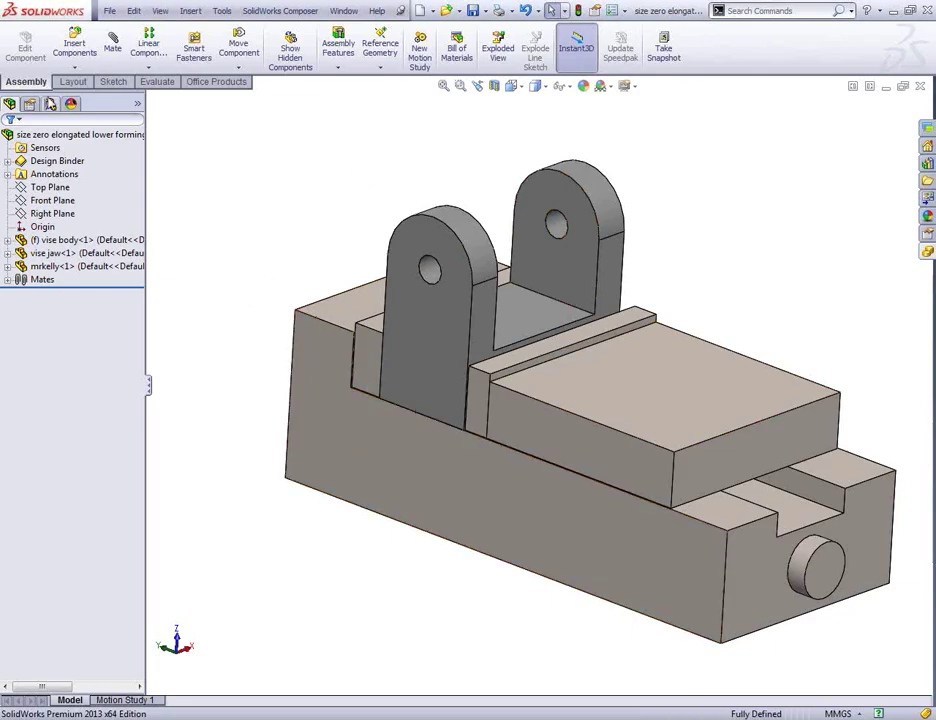
left_click(50, 104)
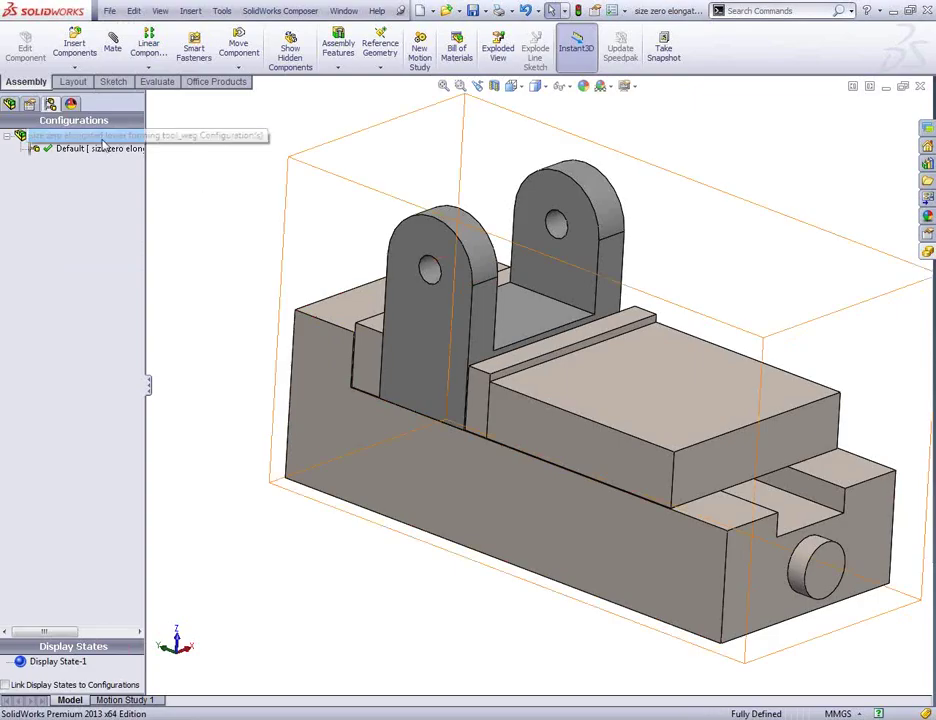
right_click(103, 140)
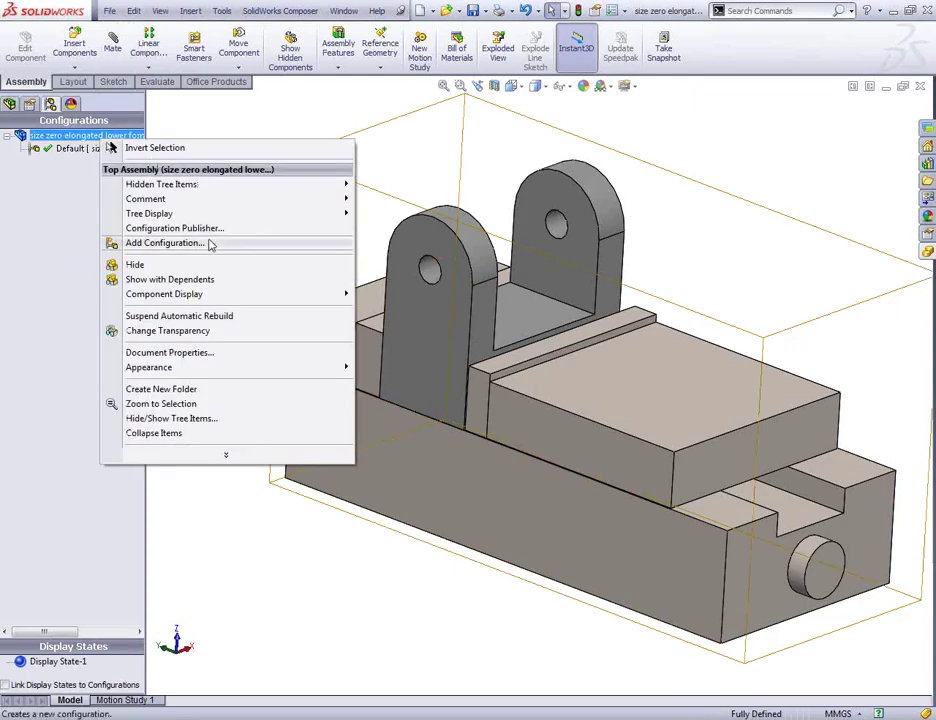
left_click(328, 242)
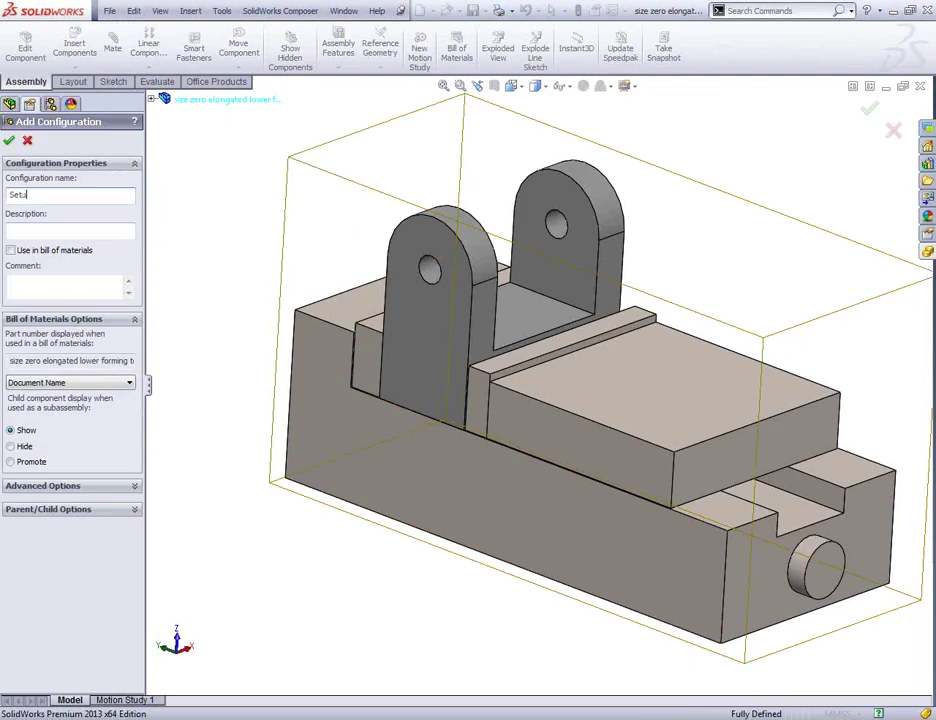
type("Setup2")
key("Return")
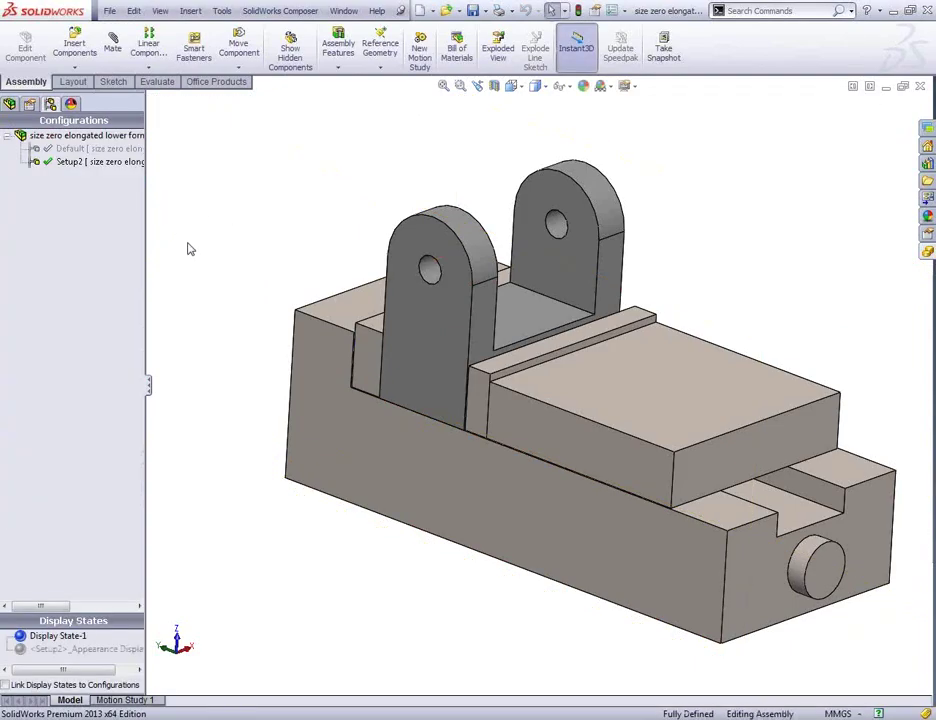
Activate the Default configuration, then reactivate Setup2 to compare the two.
middle_click_drag(170, 288, 234, 358)
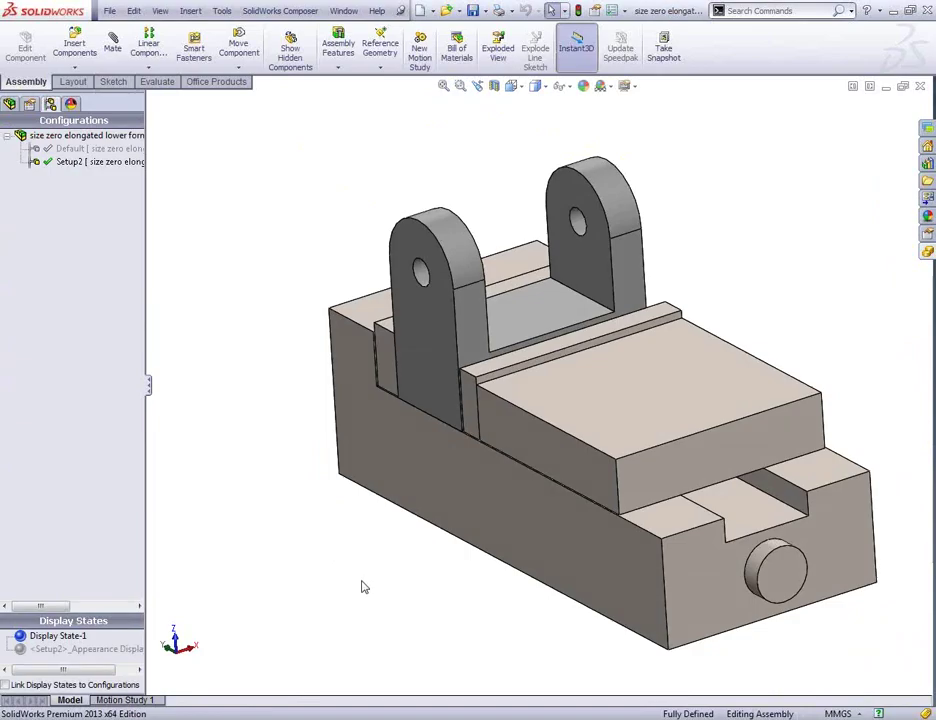
middle_click_drag(392, 556, 397, 581)
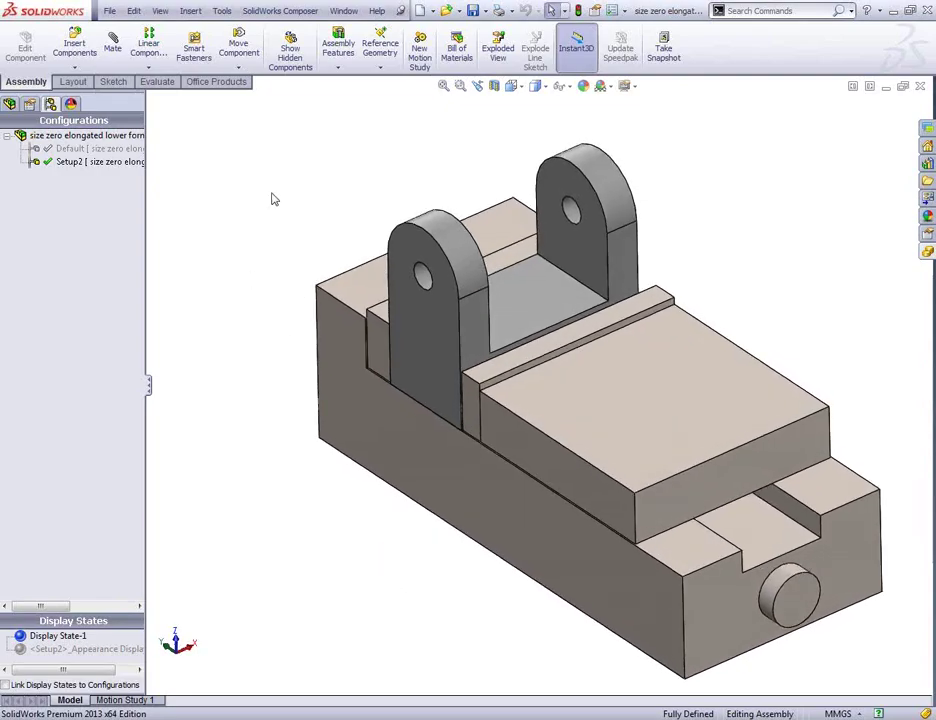
double_click(75, 148)
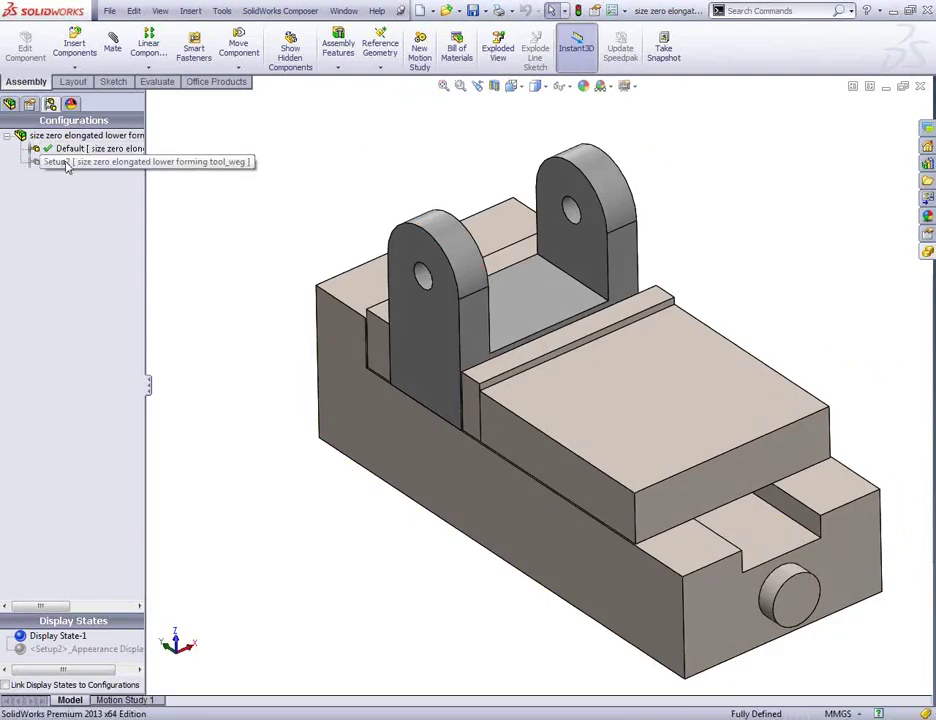
double_click(76, 162)
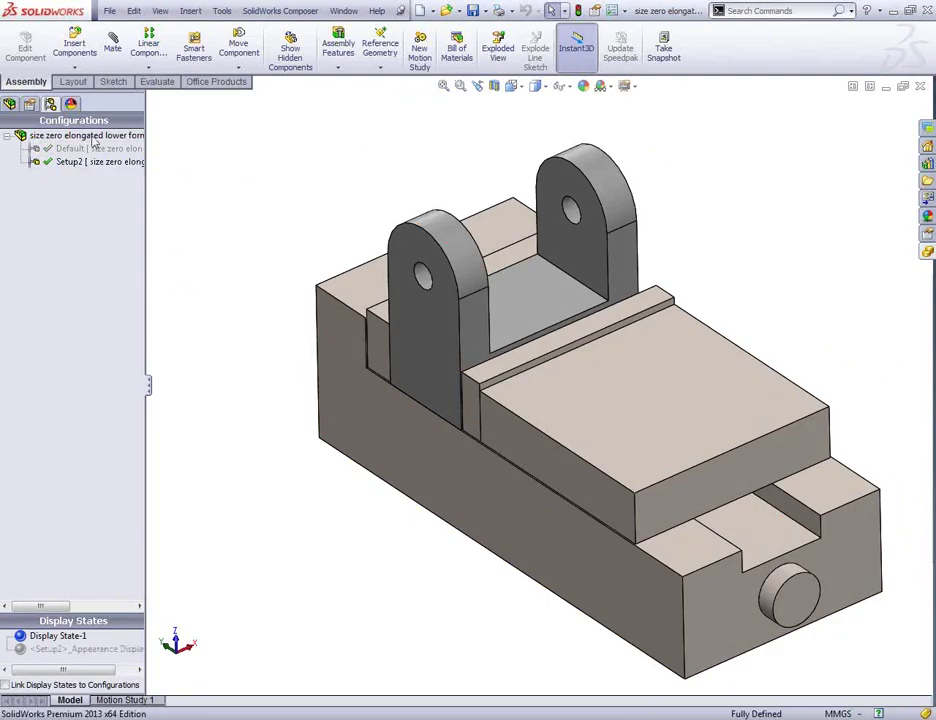
Suppress the bracket's four mates, Coincident4 through Coincident7, in the Setup2 configuration.
left_click(9, 104)
double_click(42, 280)
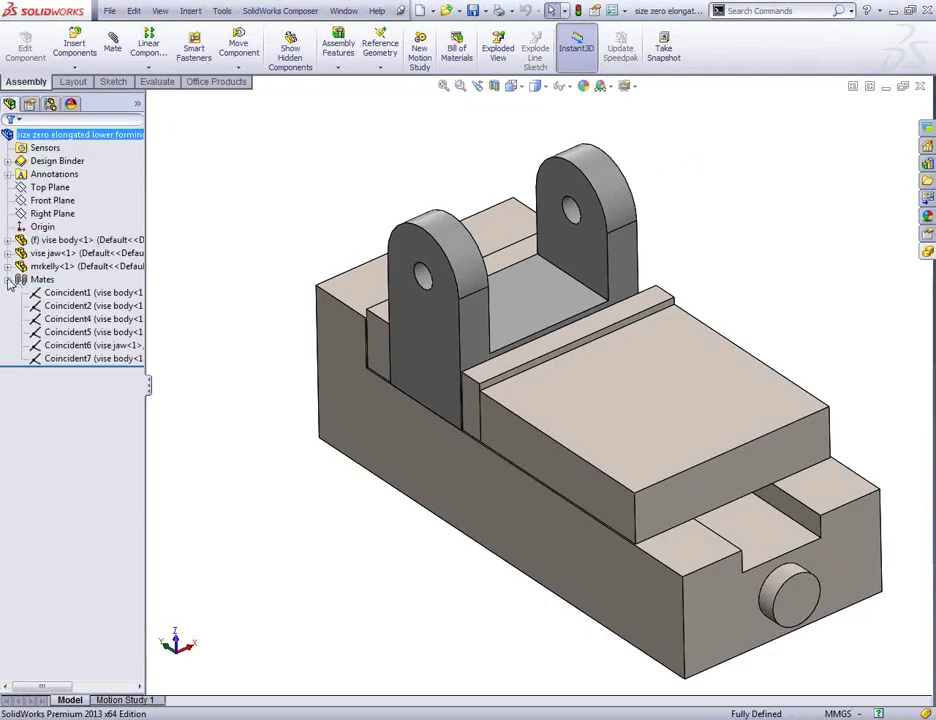
left_click(76, 319)
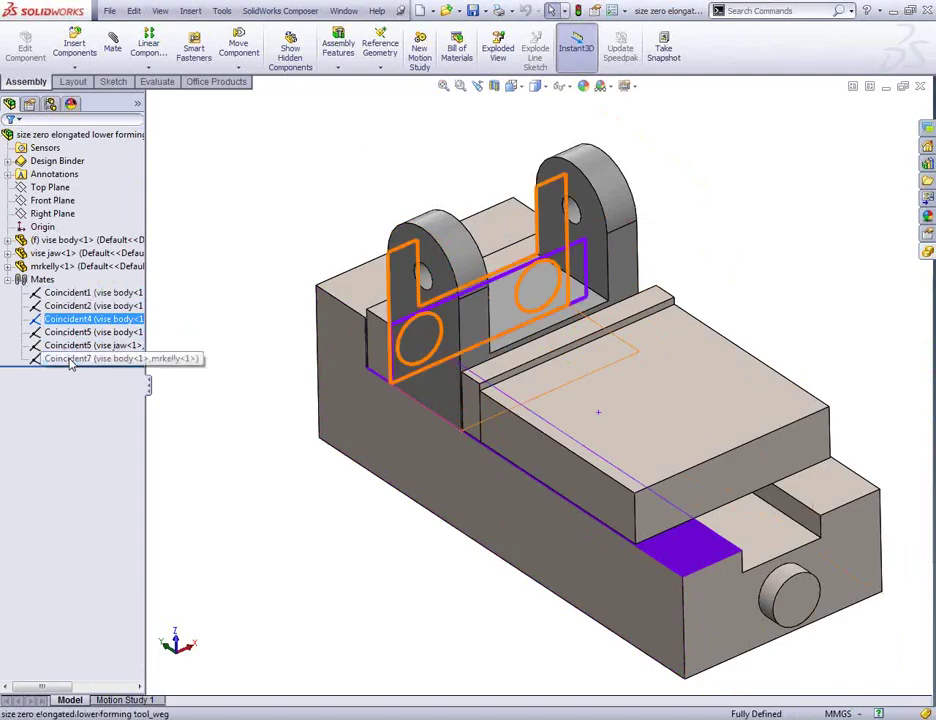
left_click(70, 359, "shift")
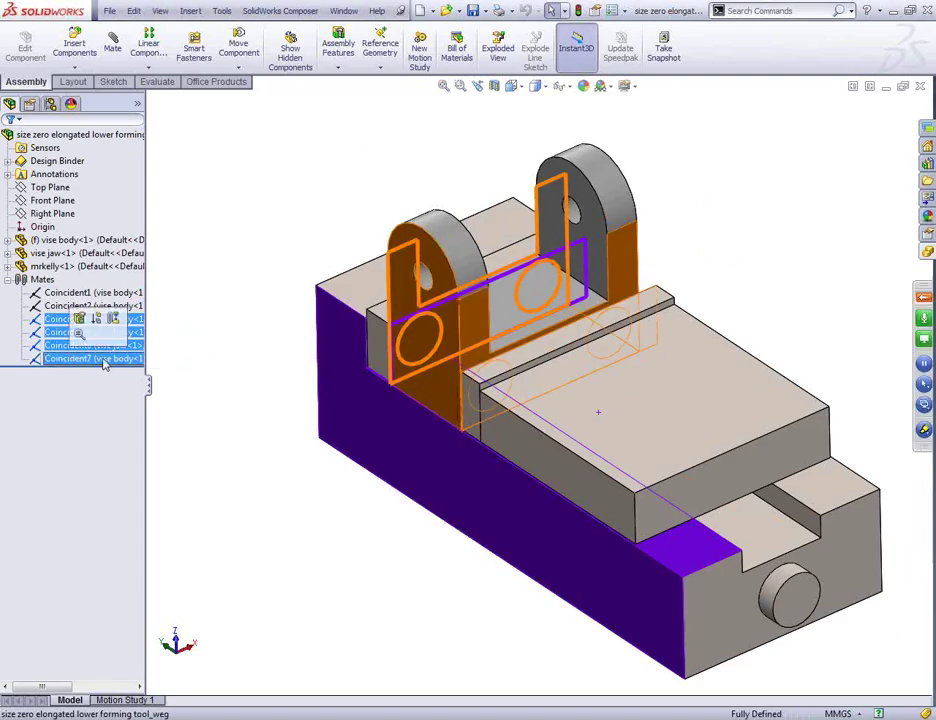
right_click(110, 328)
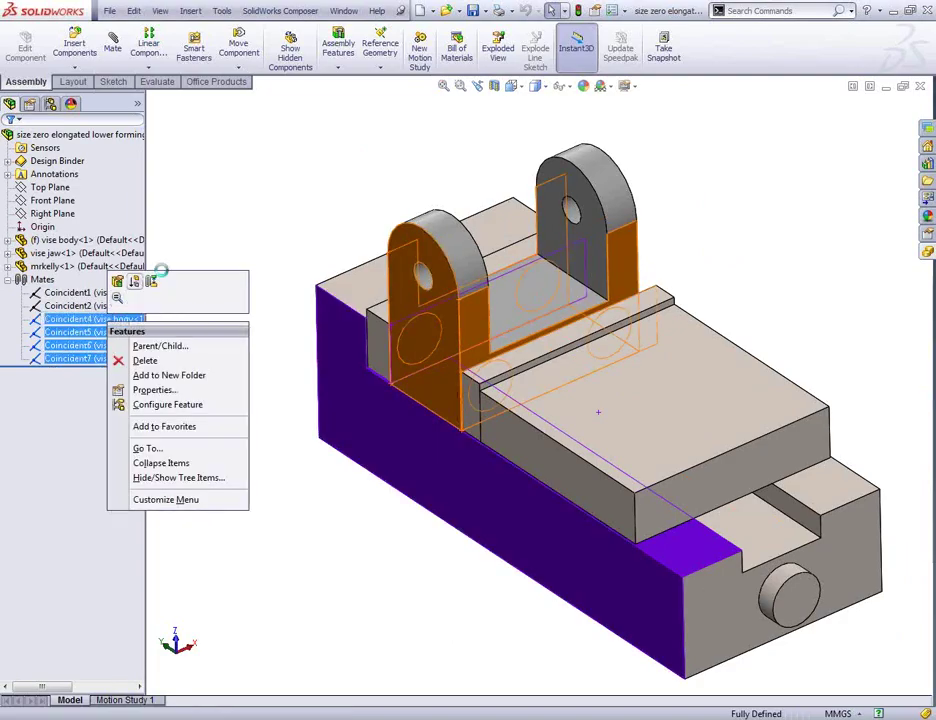
left_click(159, 276)
Move the bracket up out of the vise and slide the movable jaw open.
left_click_drag(455, 400, 612, 245)
left_click_drag(614, 386, 660, 420)
left_click(294, 555)
middle_click_drag(294, 555, 459, 426)
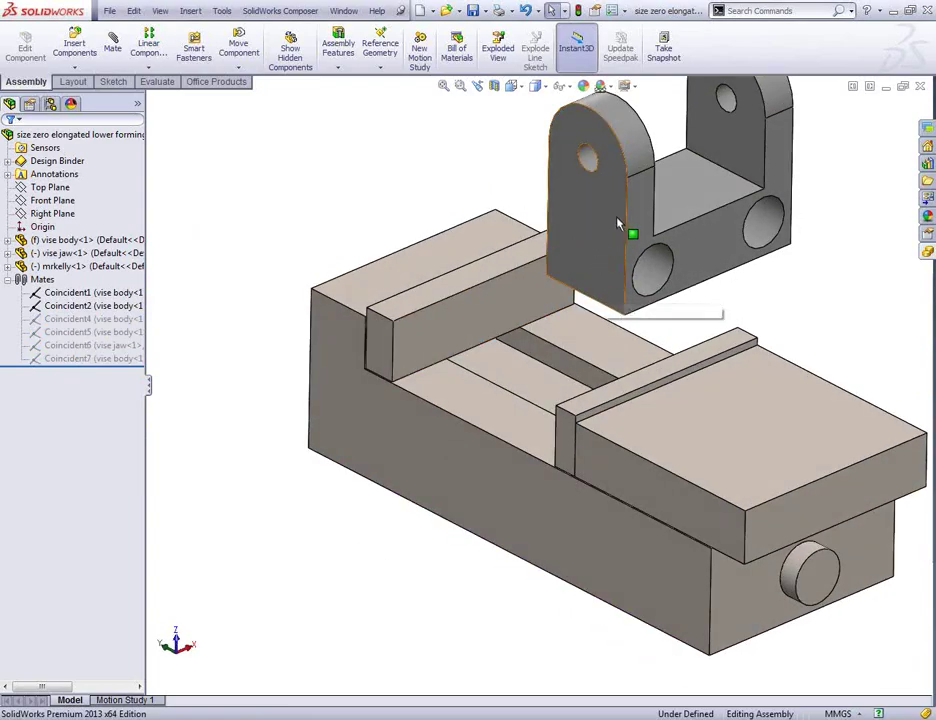
Add a coincident mate between the bracket's outer side face and the vise body's upper ledge face.
left_click(611, 228)
left_click(490, 408, "ctrl")
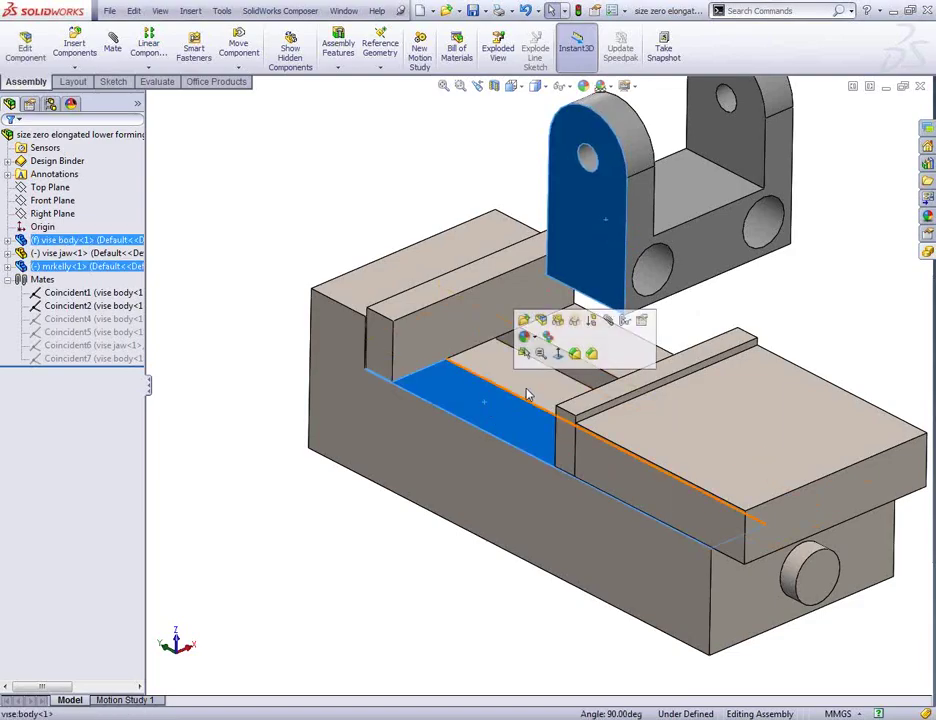
left_click(563, 443)
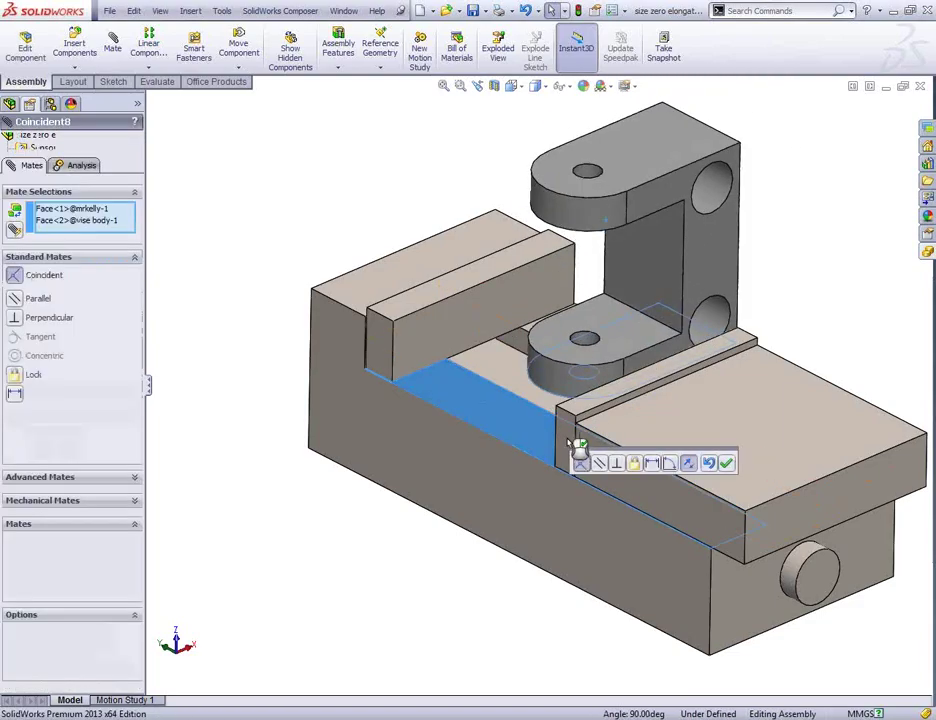
left_click(727, 464)
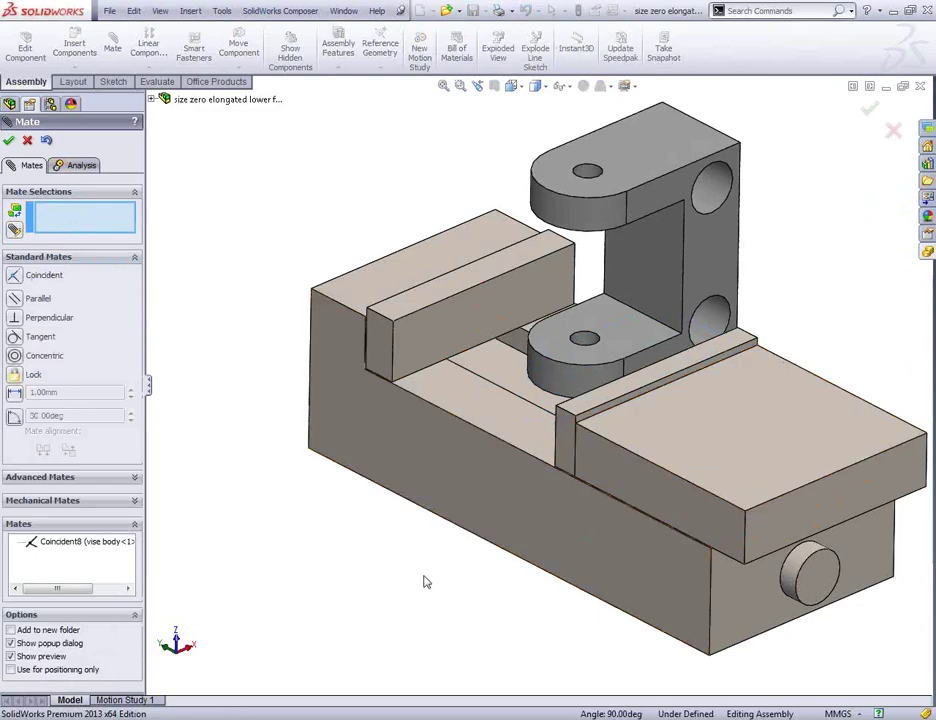
Add a coincident mate between the bracket's front face with the large holes and the movable jaw's clamping face.
middle_click_drag(422, 583, 666, 312)
left_click(662, 296)
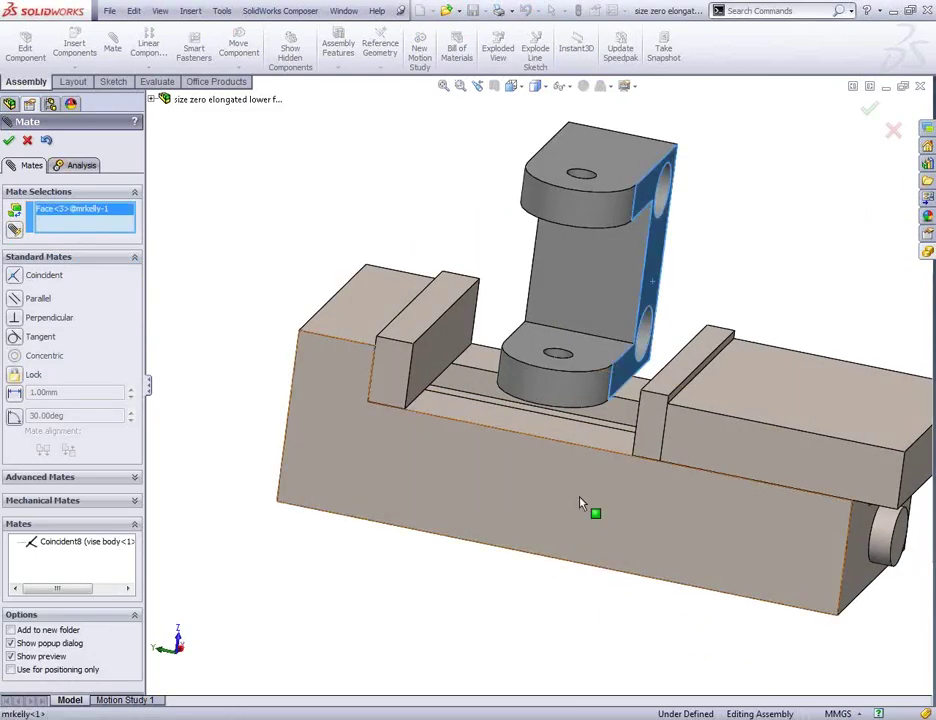
middle_click_drag(585, 503, 675, 387)
left_click(675, 387)
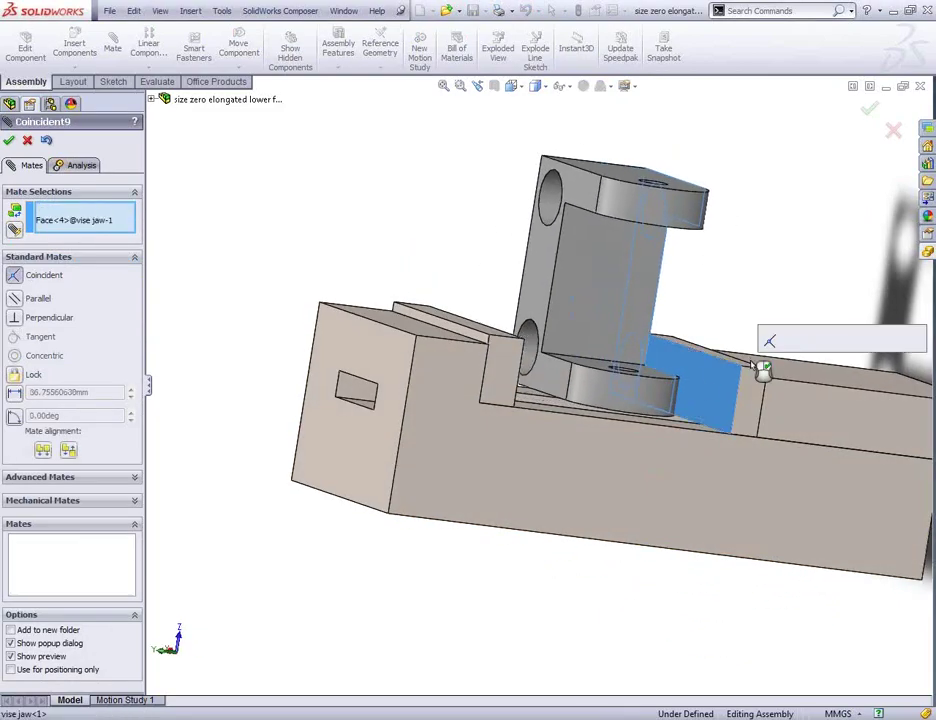
left_click(870, 320)
Add a coincident mate between the bracket's flat base face and the long side face of the vise body.
middle_click_drag(677, 612, 664, 397)
left_click(716, 430)
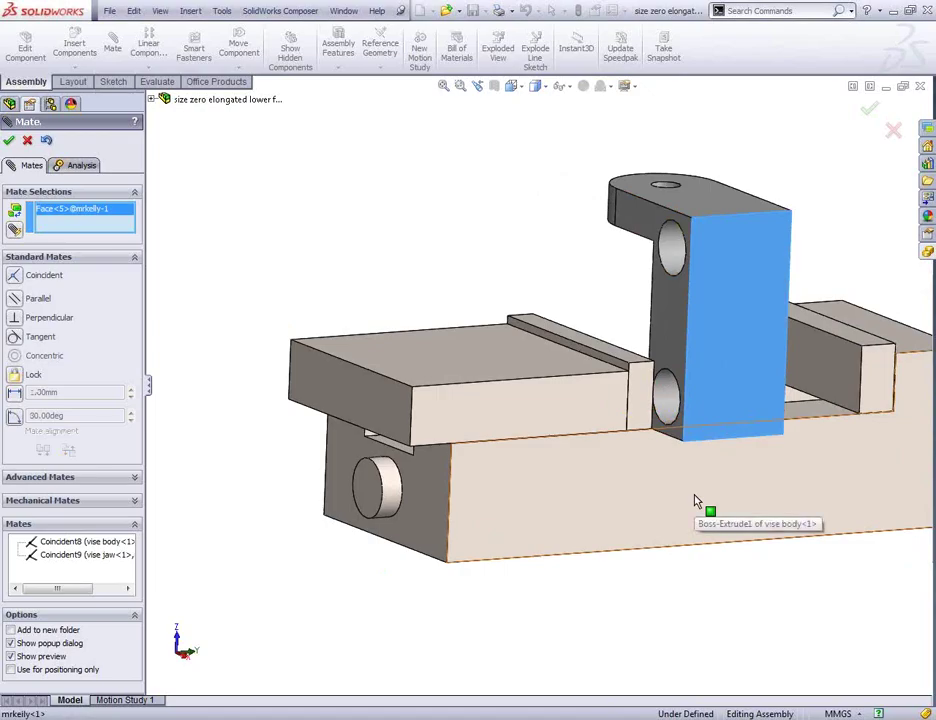
left_click(716, 490)
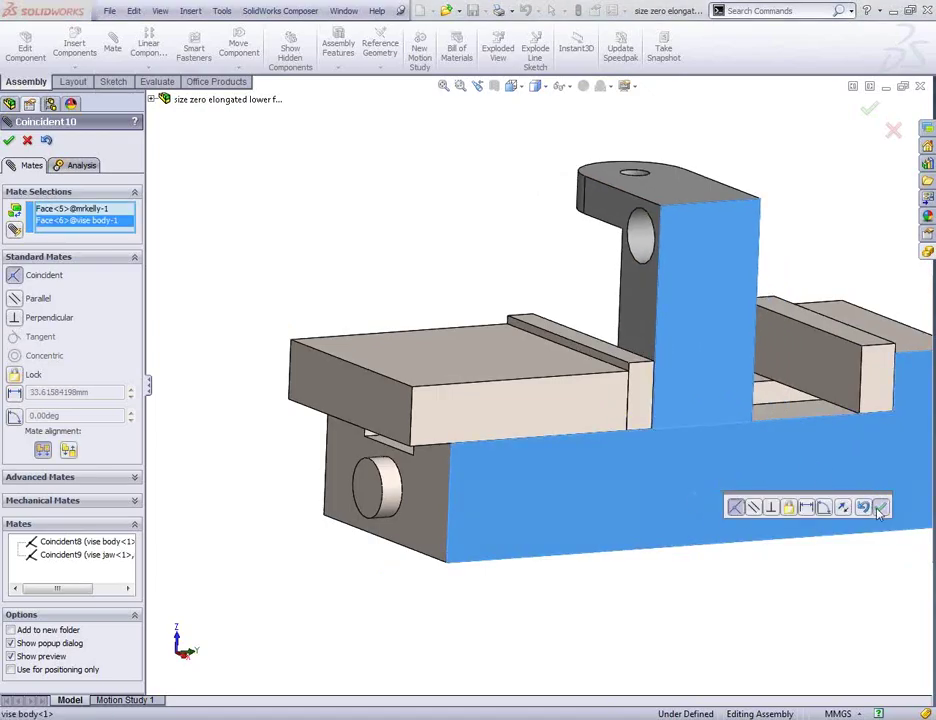
left_click(880, 510)
Mate the bracket's rear face coincident with the vise body's fixed jaw face and close the Mate command.
middle_click_drag(700, 540, 721, 443)
left_click(684, 397)
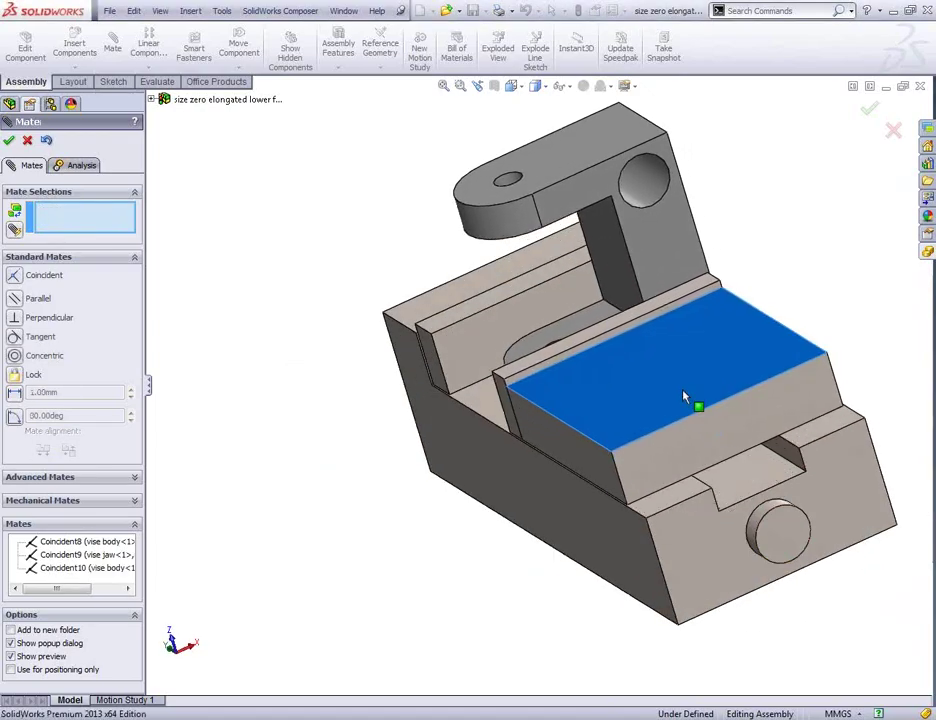
middle_click_drag(684, 397, 606, 549)
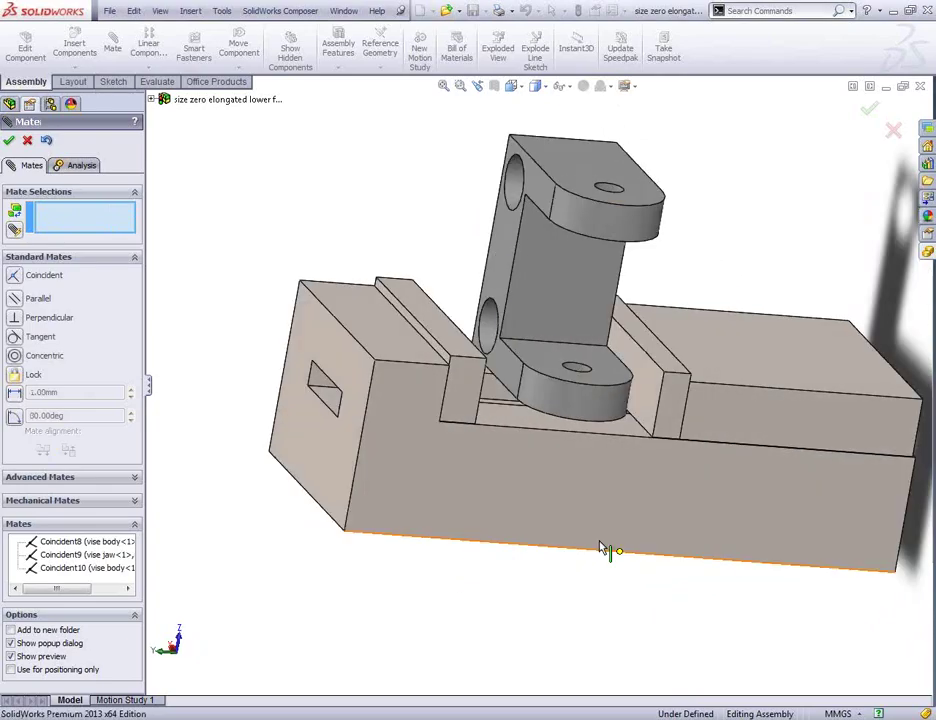
left_click(509, 268)
middle_click_drag(631, 604, 487, 403)
left_click(460, 374)
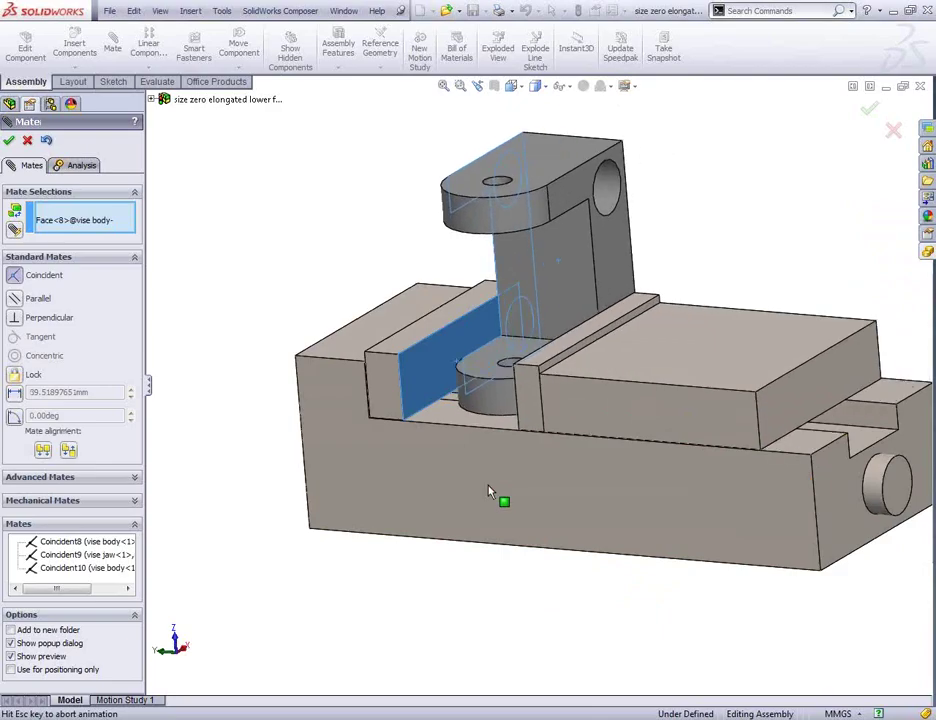
left_click(676, 432)
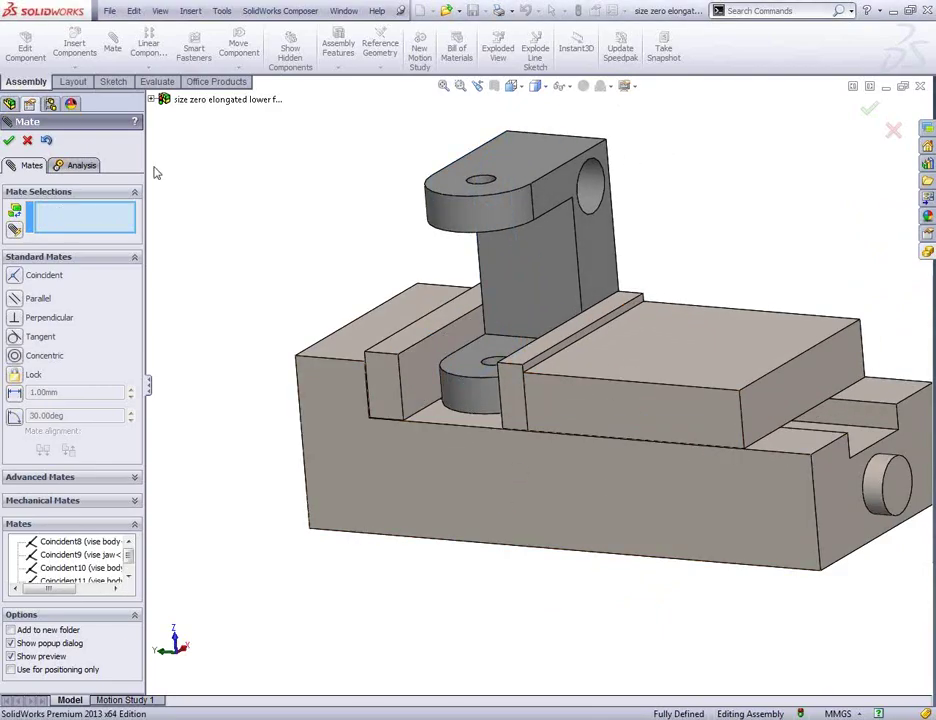
left_click(11, 142)
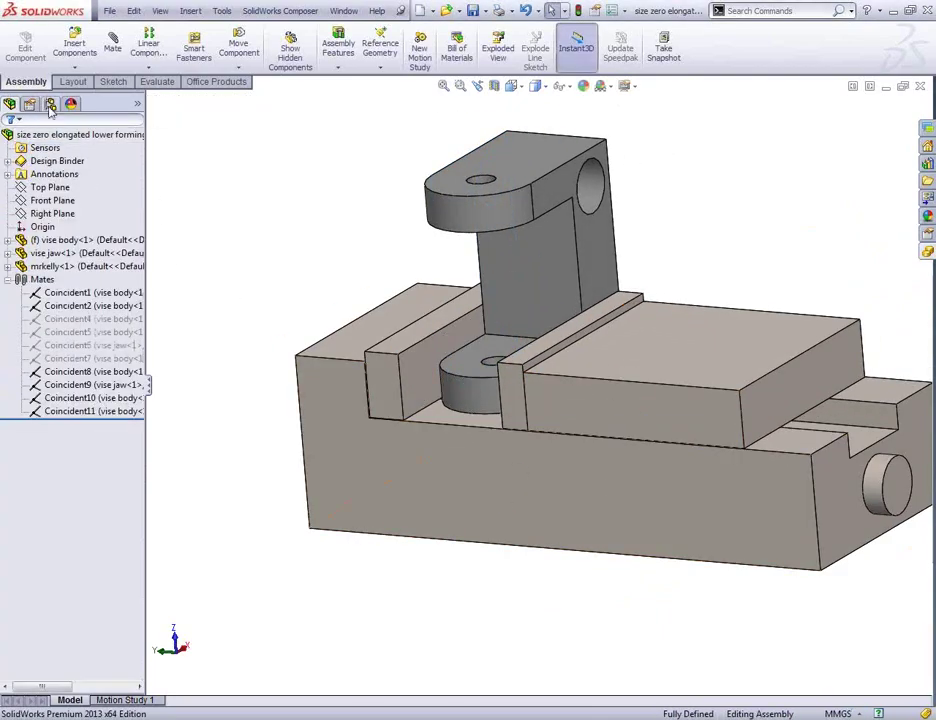
Switch between the Default and Setup2 configurations to compare the two bracket orientations, ending on Default.
left_click(50, 104)
right_click(68, 148)
left_click(97, 248)
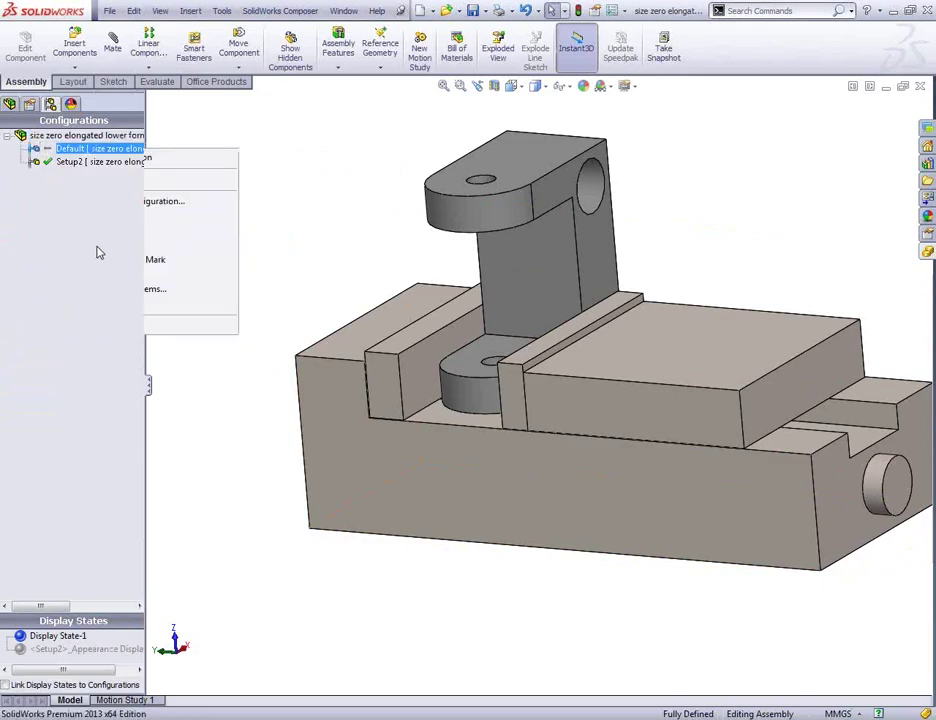
left_click(9, 140)
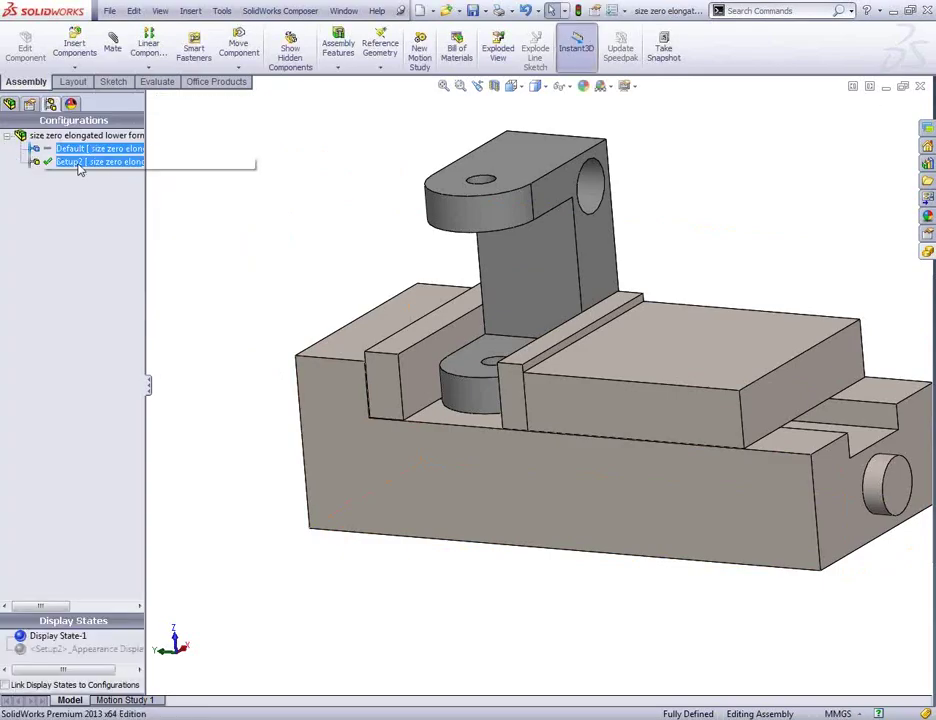
double_click(87, 149)
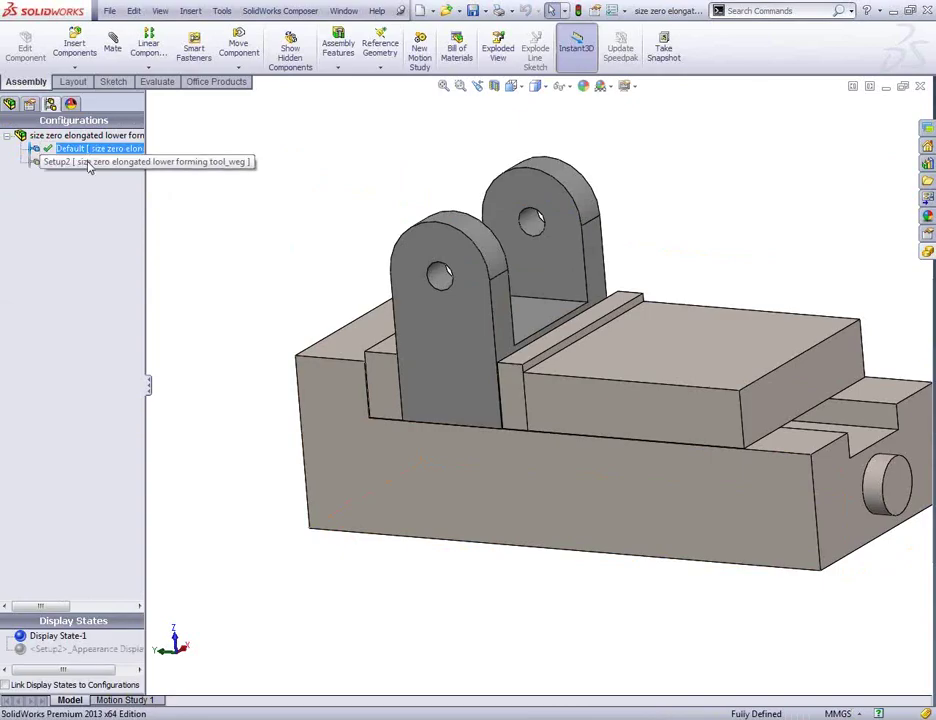
middle_click_drag(347, 311, 359, 422)
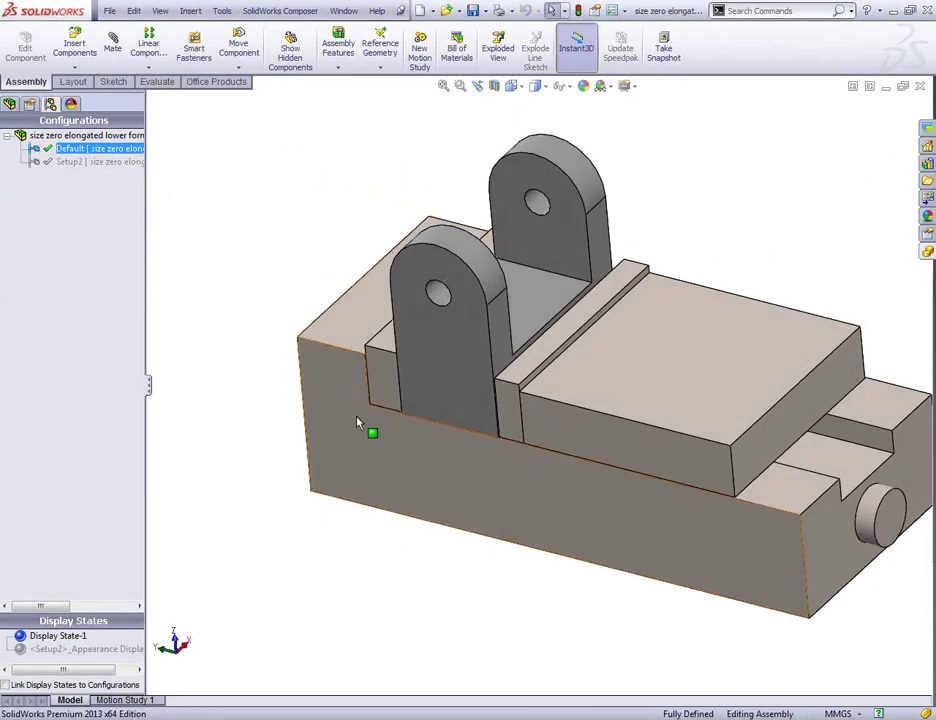
double_click(78, 161)
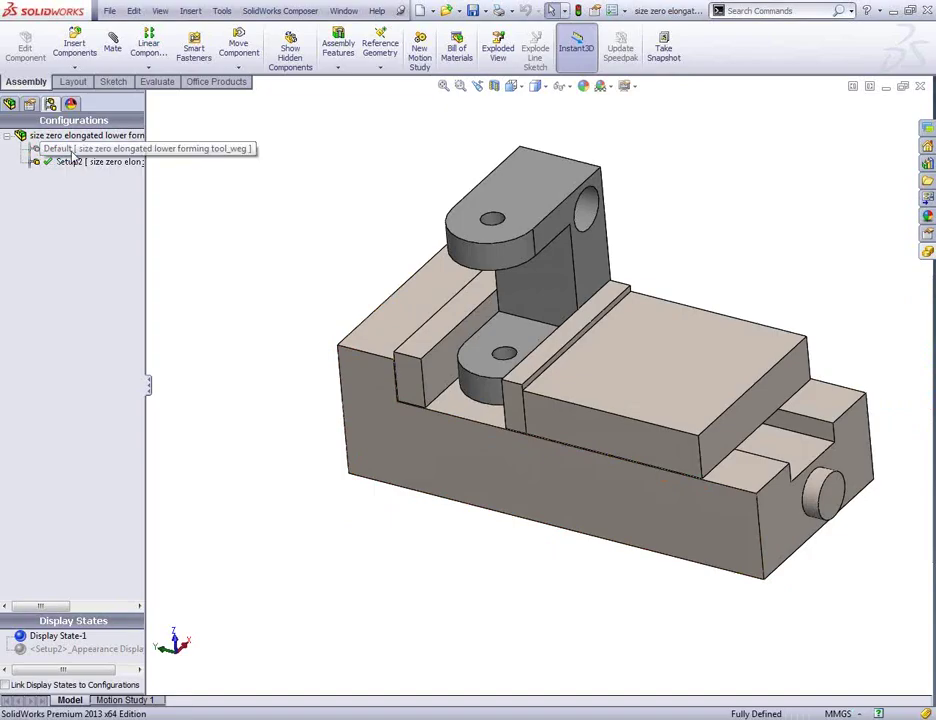
double_click(72, 149)
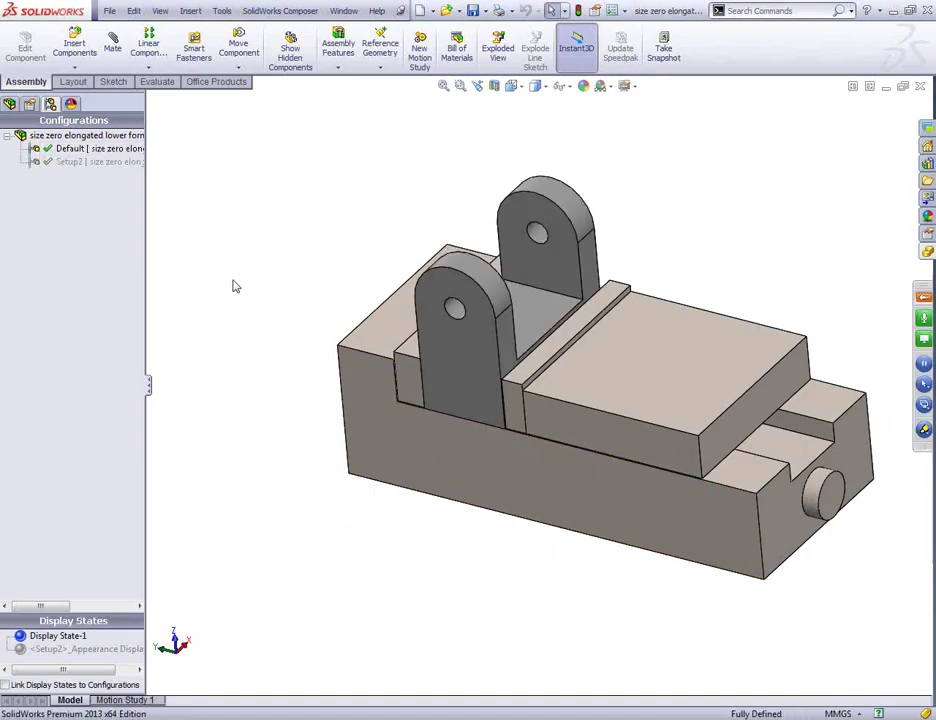
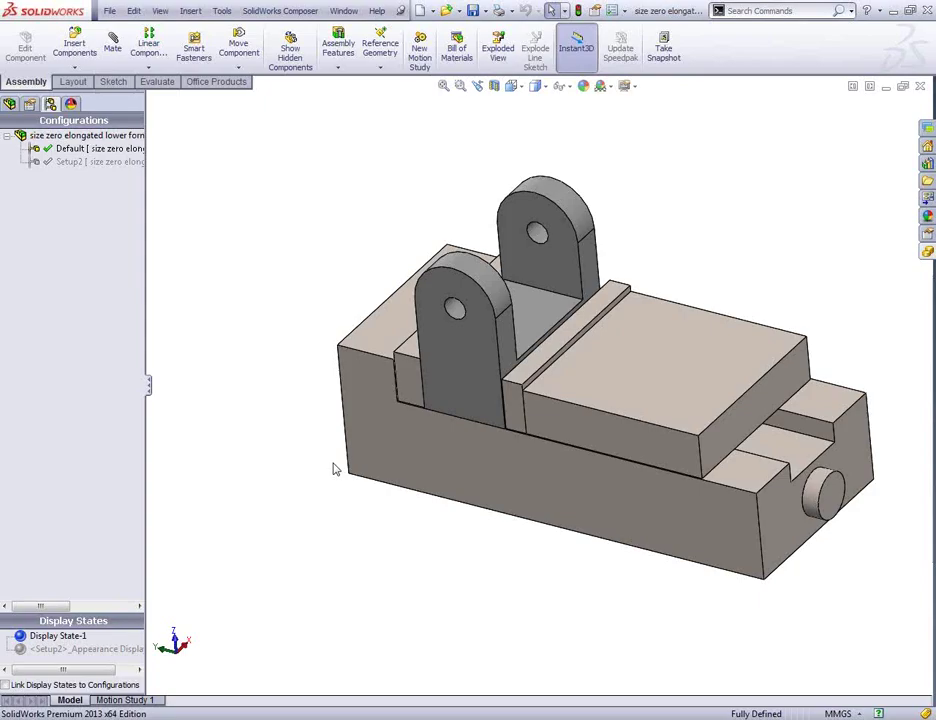
Switch to the bracket part's window and close its costing display.
key("ctrl+Tab")
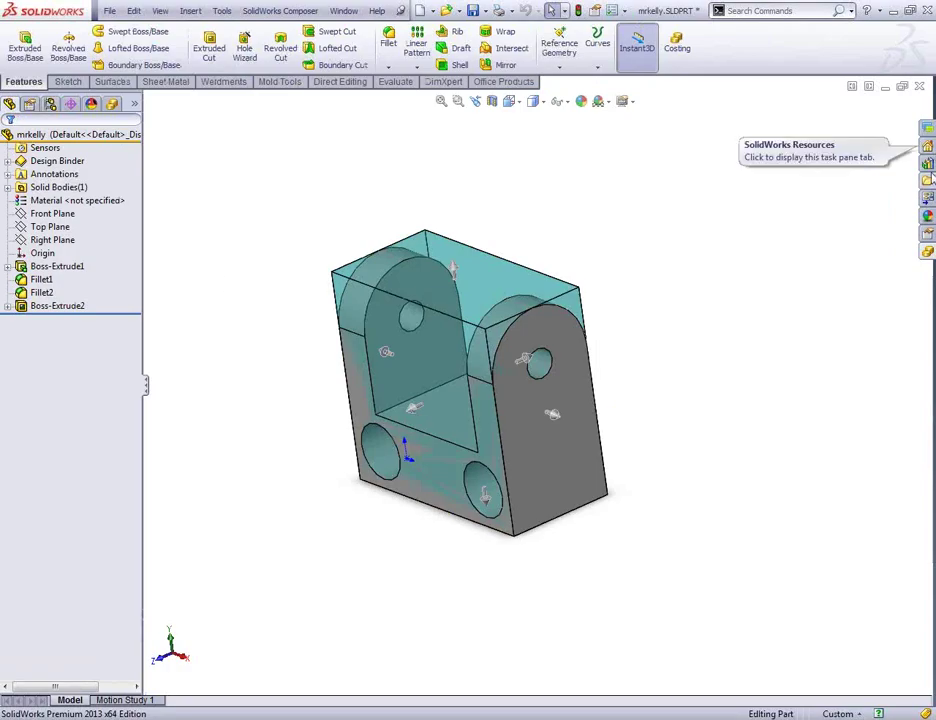
left_click(926, 255)
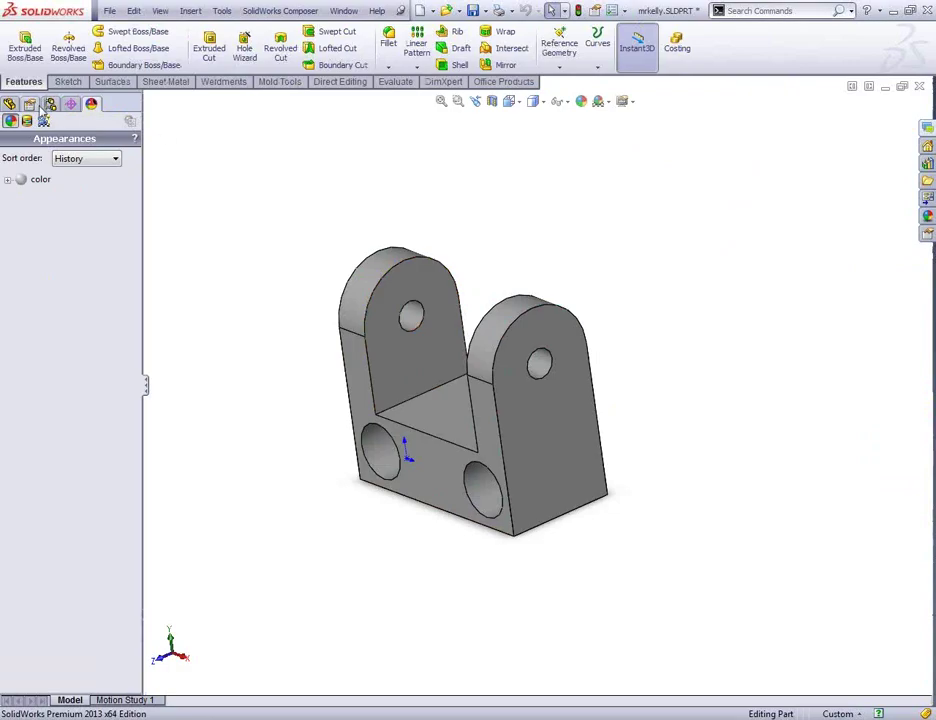
Create a drawing from the bracket part using the Drawing template and the A (ANSI) Landscape sheet with its sheet format displayed.
left_click(9, 104)
left_click(431, 10)
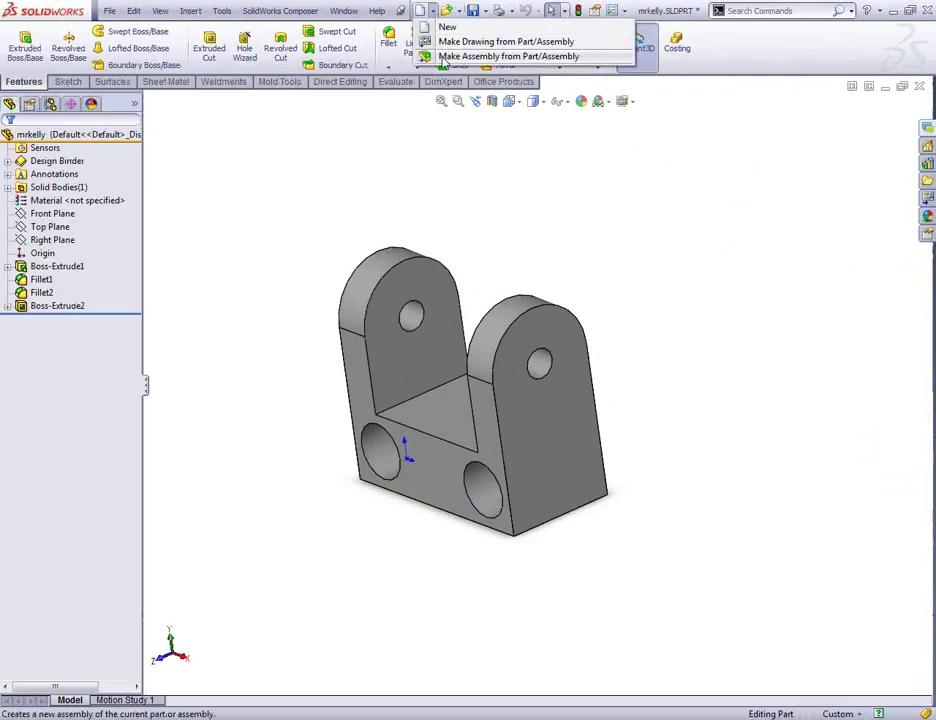
left_click(445, 42)
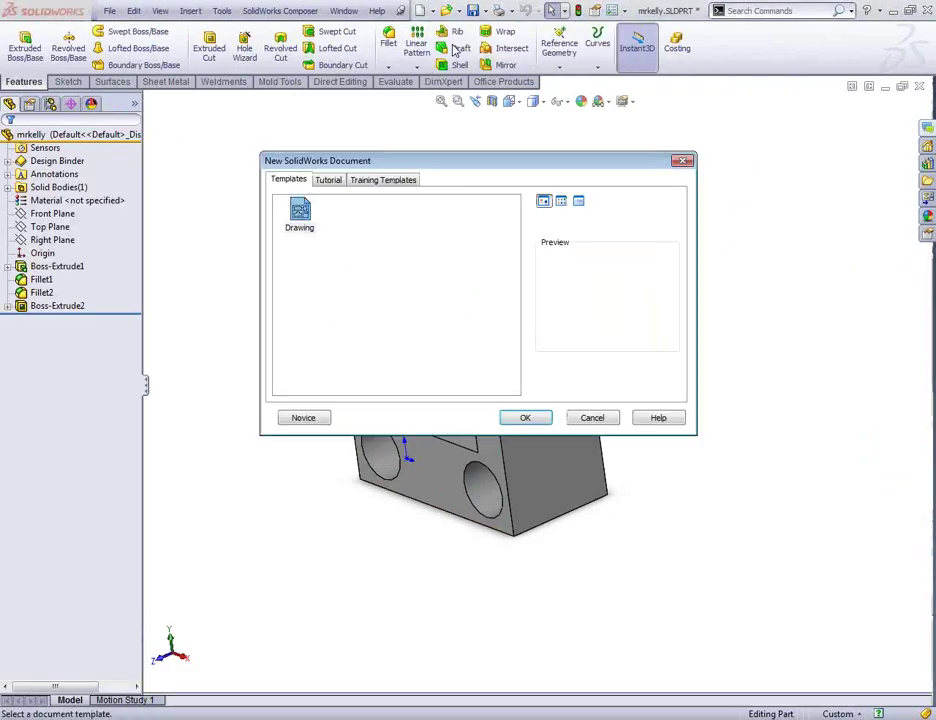
left_click(522, 418)
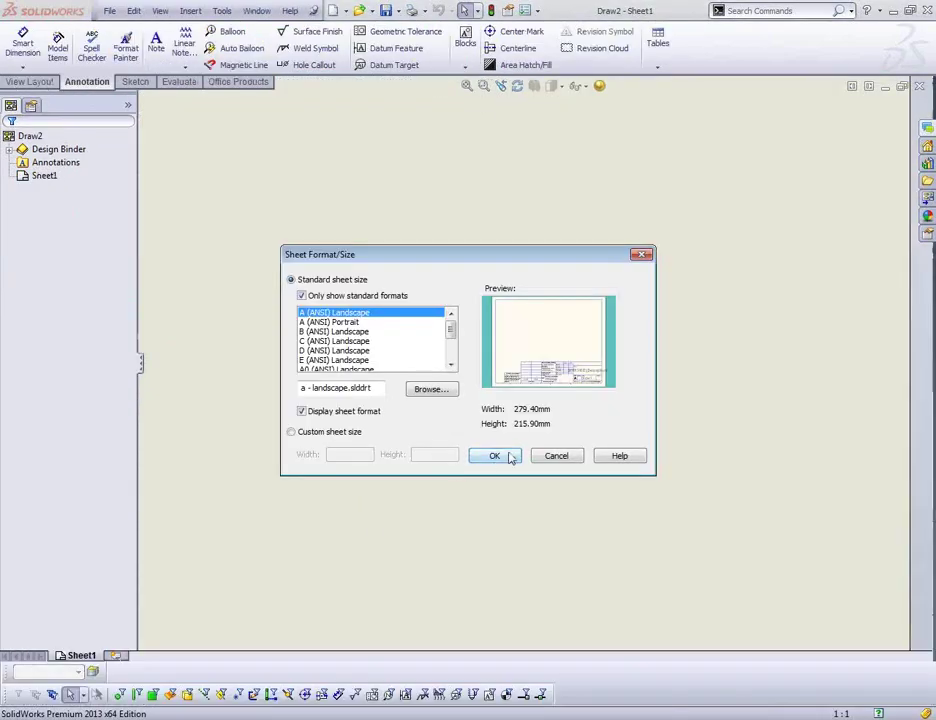
left_click(496, 457)
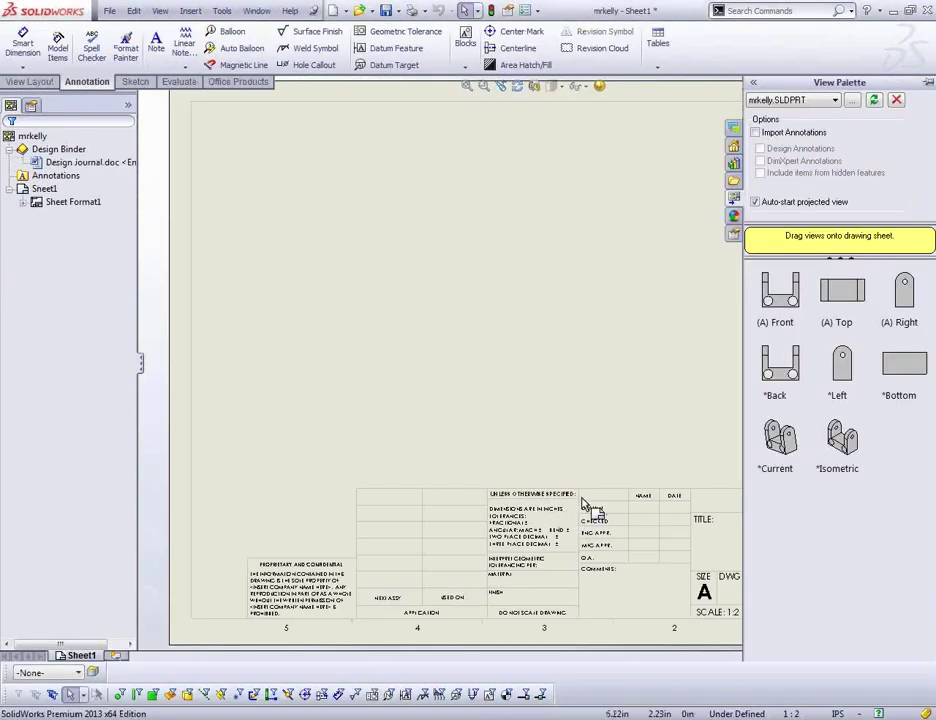
Place the bracket's front view in the sheet's lower left area and project right, top and isometric views from it.
scroll(620, 430, "up", 3)
scroll(612, 359, "down", 3)
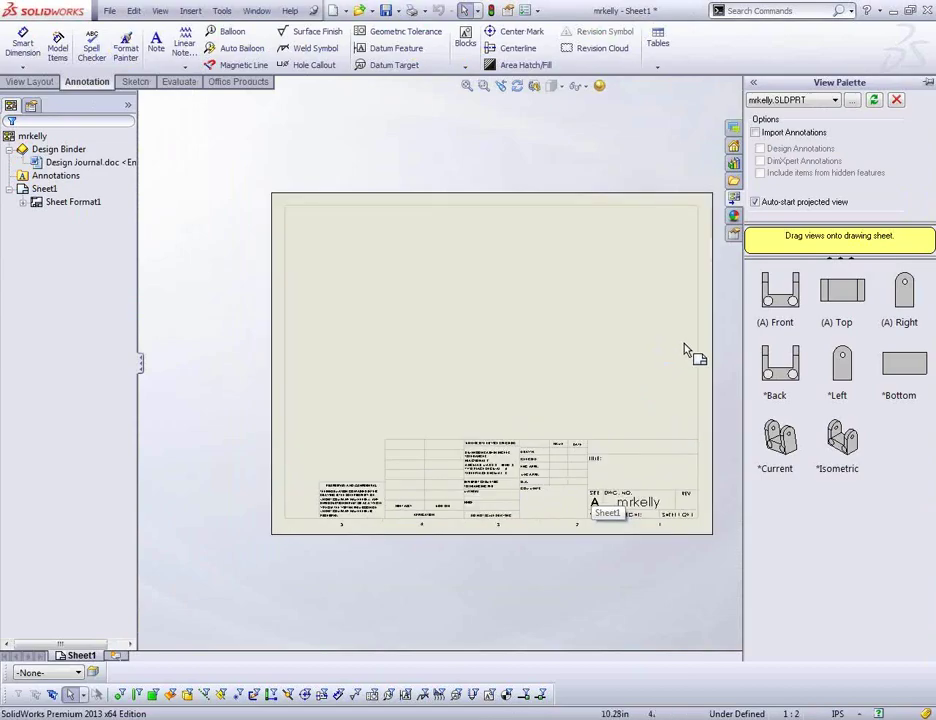
left_click(781, 306)
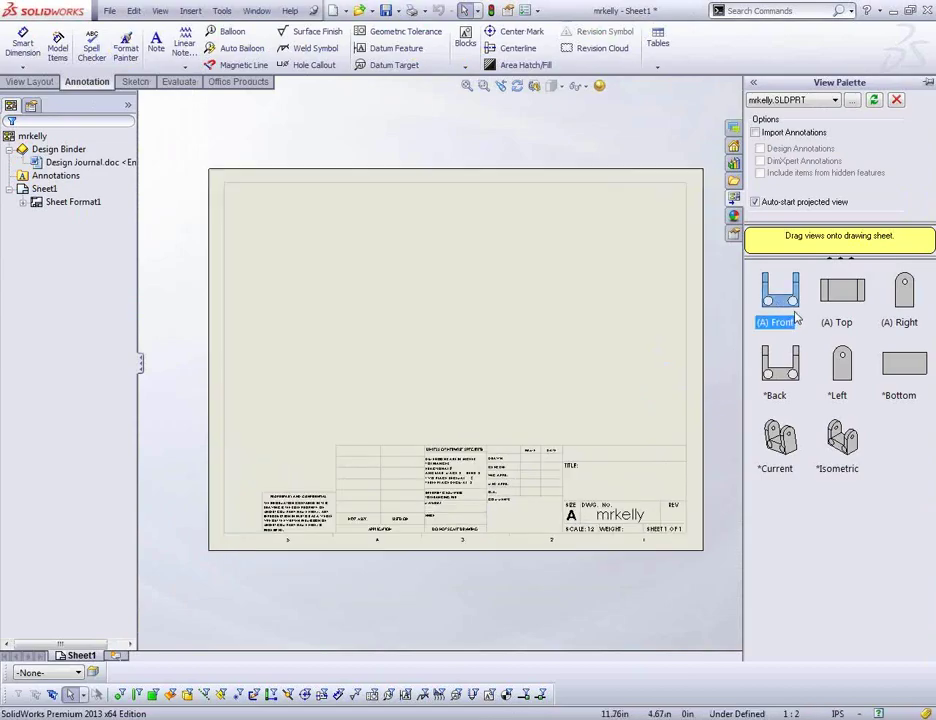
mouse_move(790, 302)
left_mouse_down()
mouse_move(564, 324)
mouse_move(304, 382)
left_mouse_up()
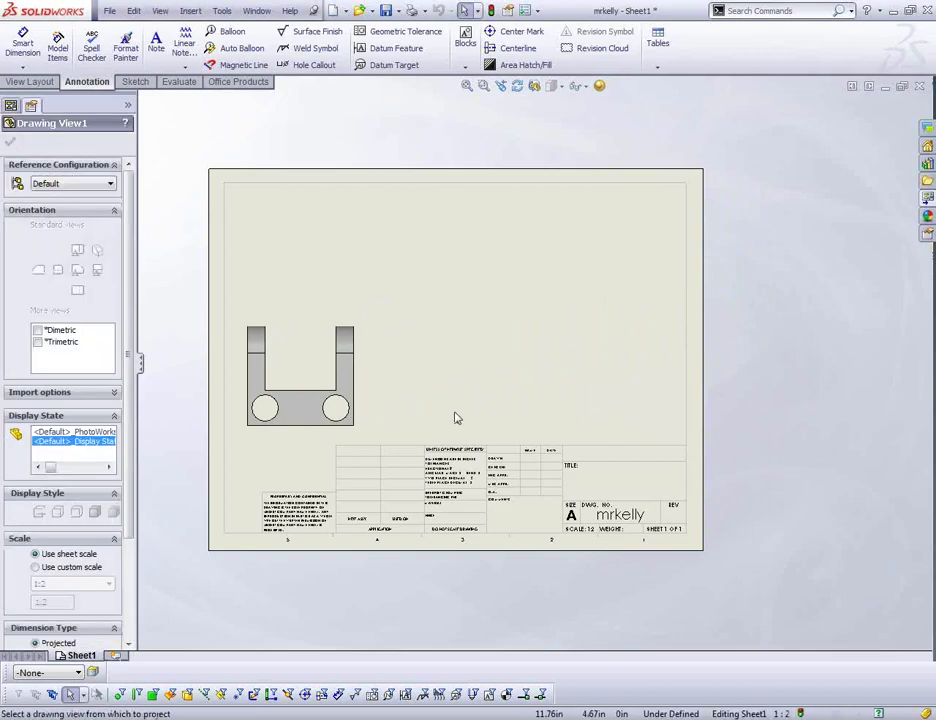
left_click(549, 405)
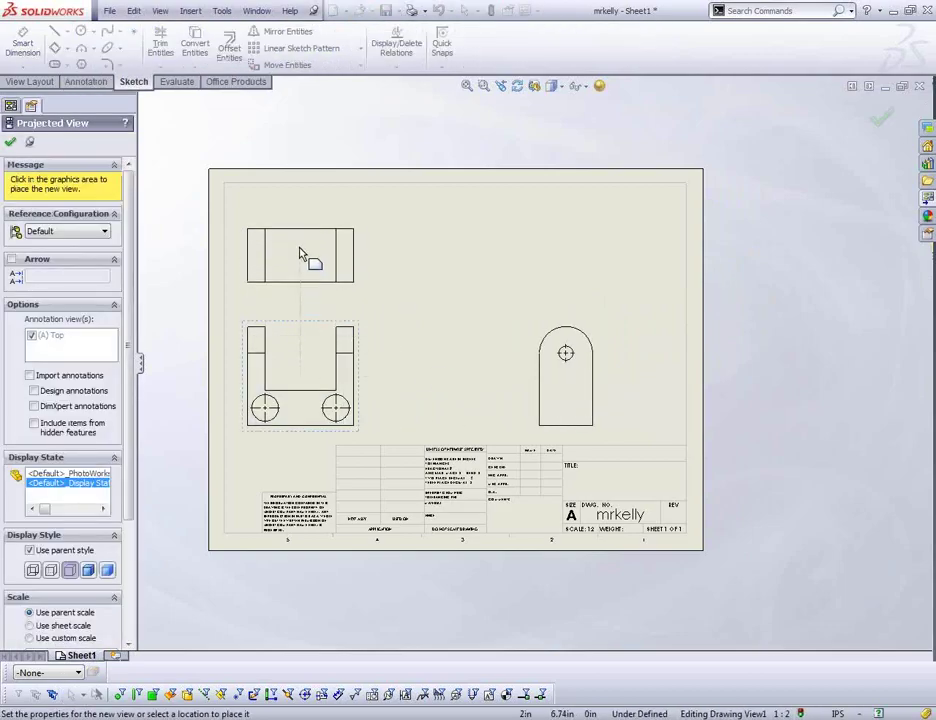
left_click(309, 250)
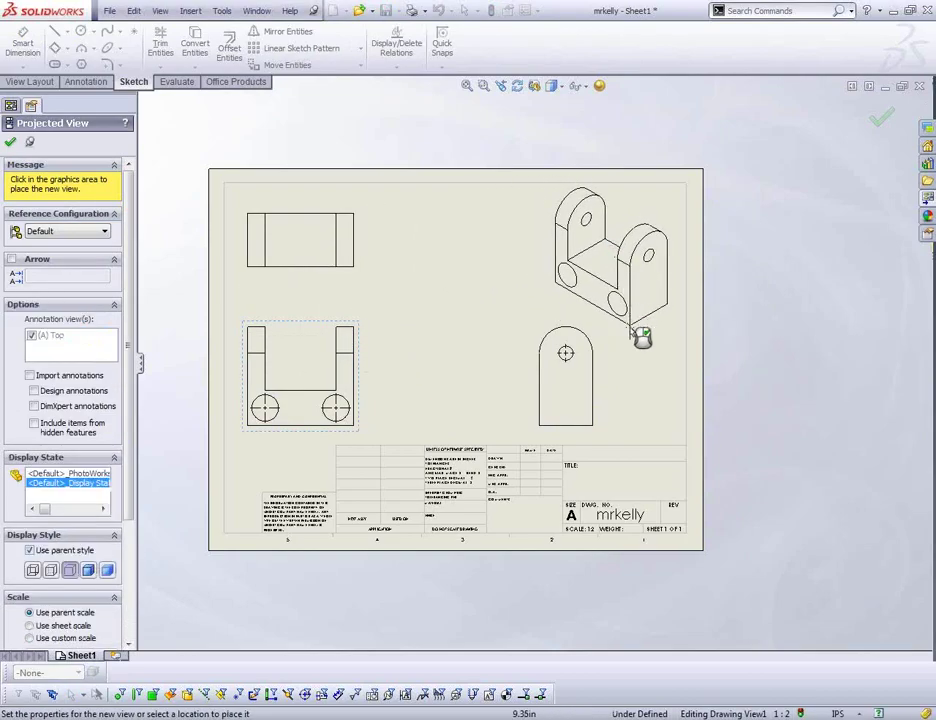
left_click(612, 258)
Set the isometric view's display style to Shaded With Edges and accept the view properties.
left_click(645, 230)
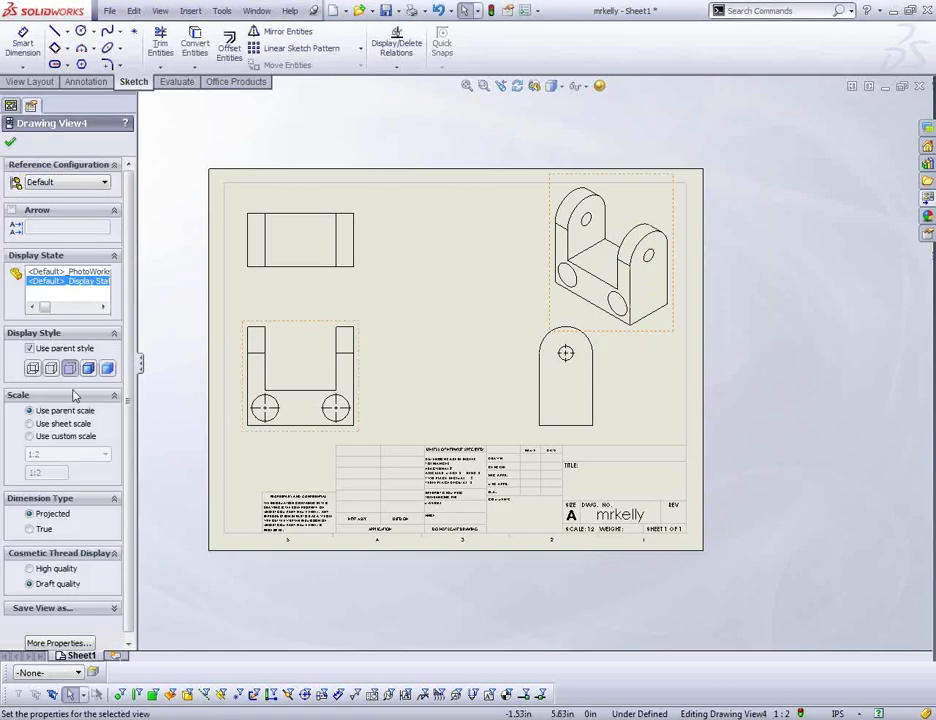
left_click(87, 368)
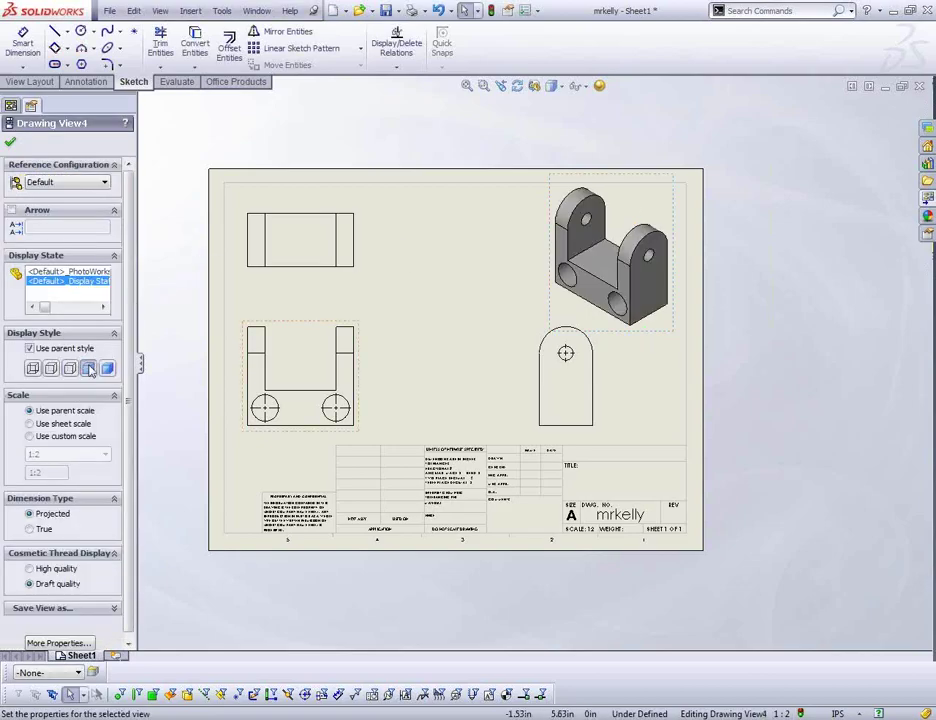
left_click(12, 145)
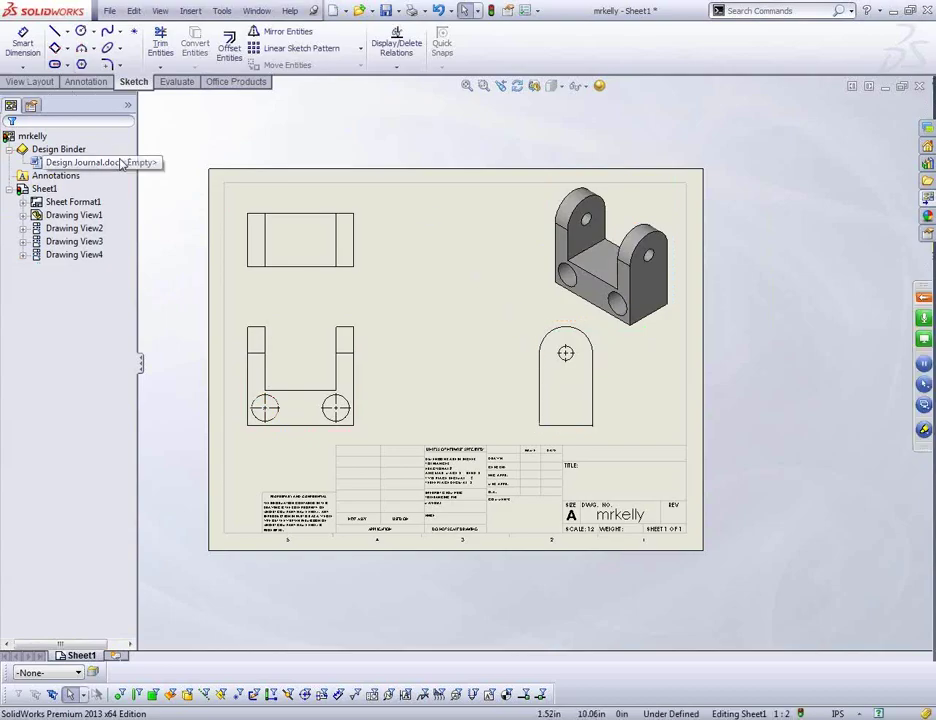
Create a vertical section view through the front view's right-hand hole and place it between the front and right views.
left_click(45, 81)
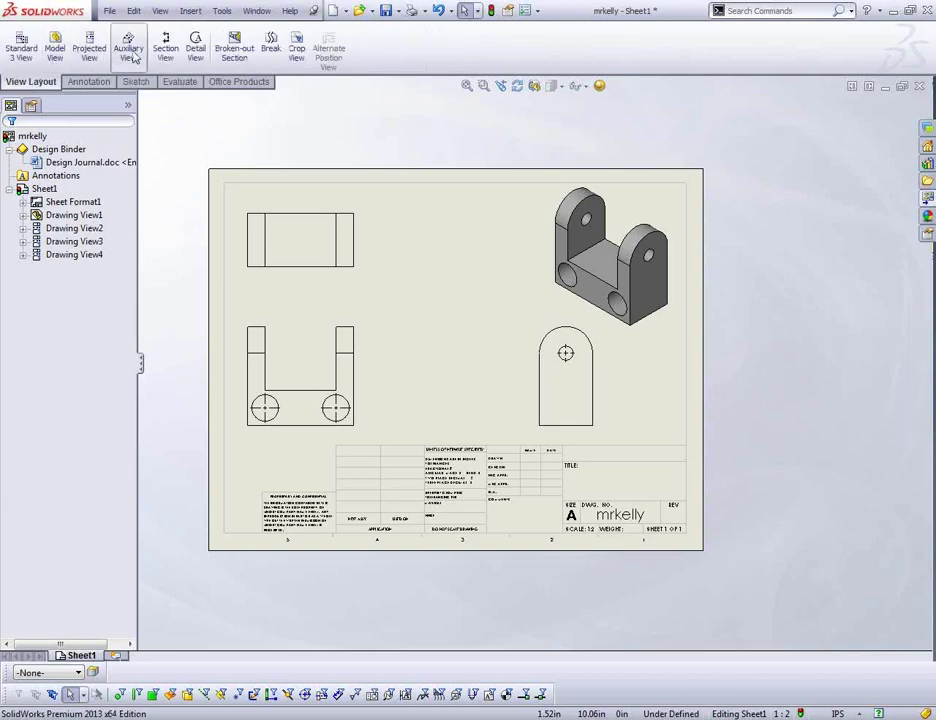
left_click(336, 408)
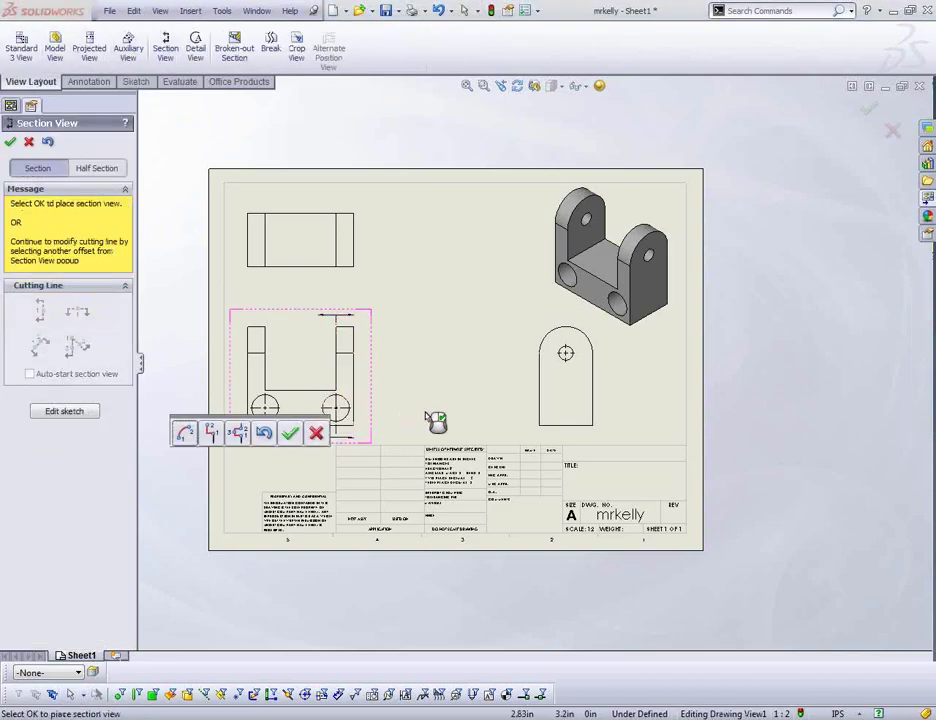
left_click(290, 433)
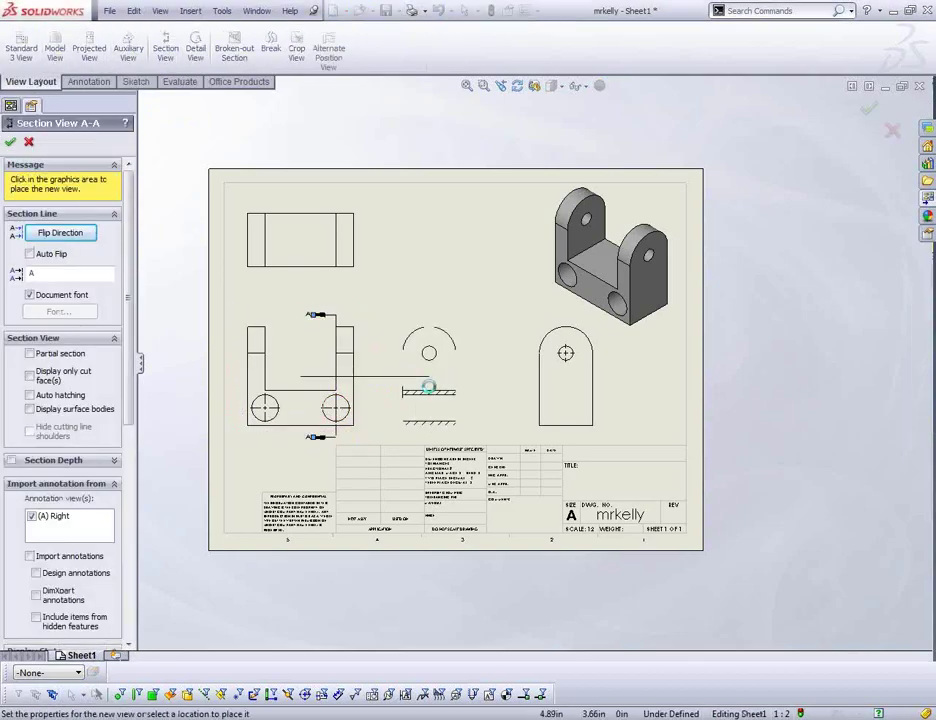
left_click(435, 390)
Create a detail view of the front view's upper right corner with a circle of about 0.97 in radius, and slightly enlarge the detail circle.
left_click(195, 45)
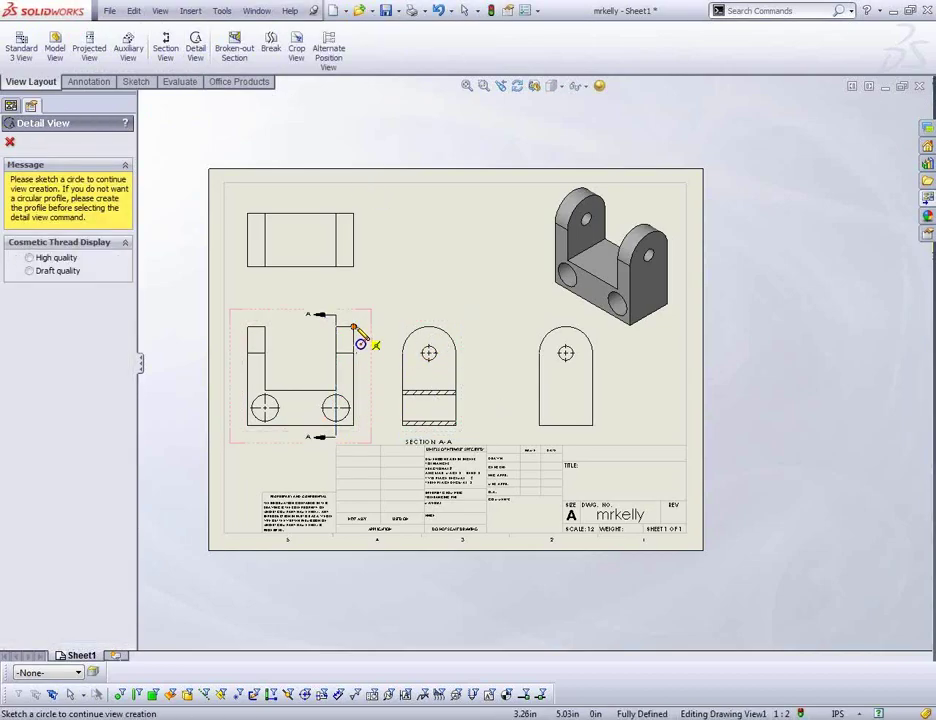
left_click(353, 326)
left_click(375, 328)
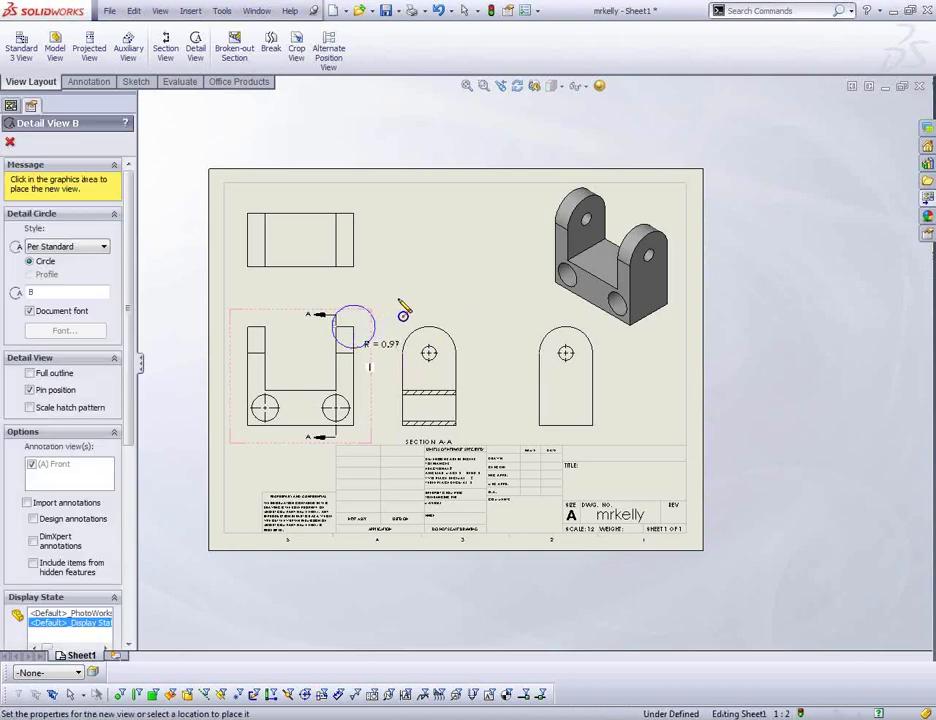
left_click(451, 255)
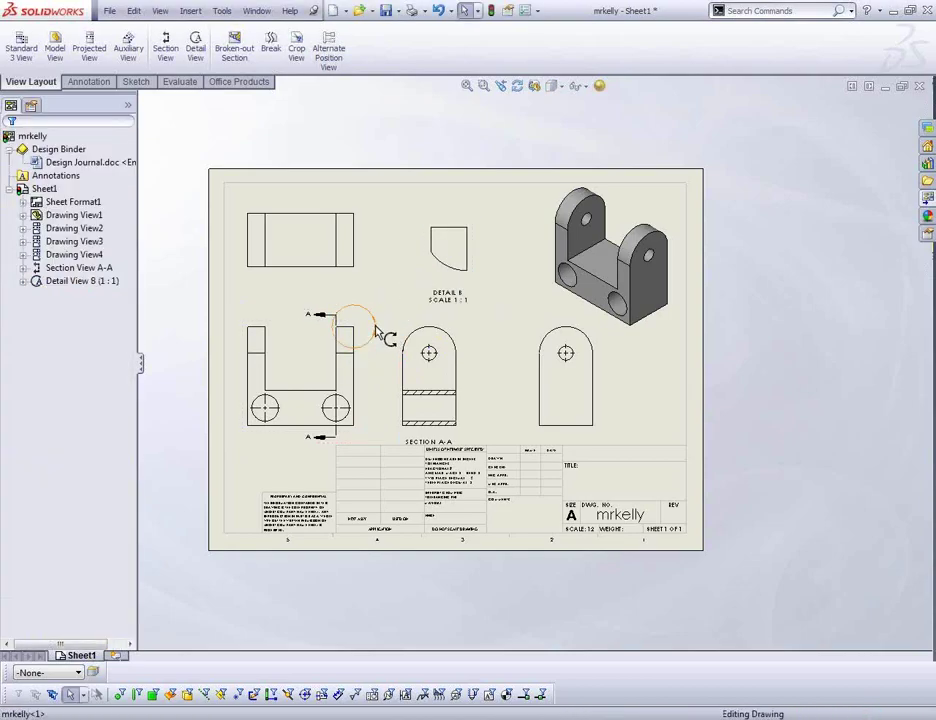
left_click_drag(382, 327, 365, 304)
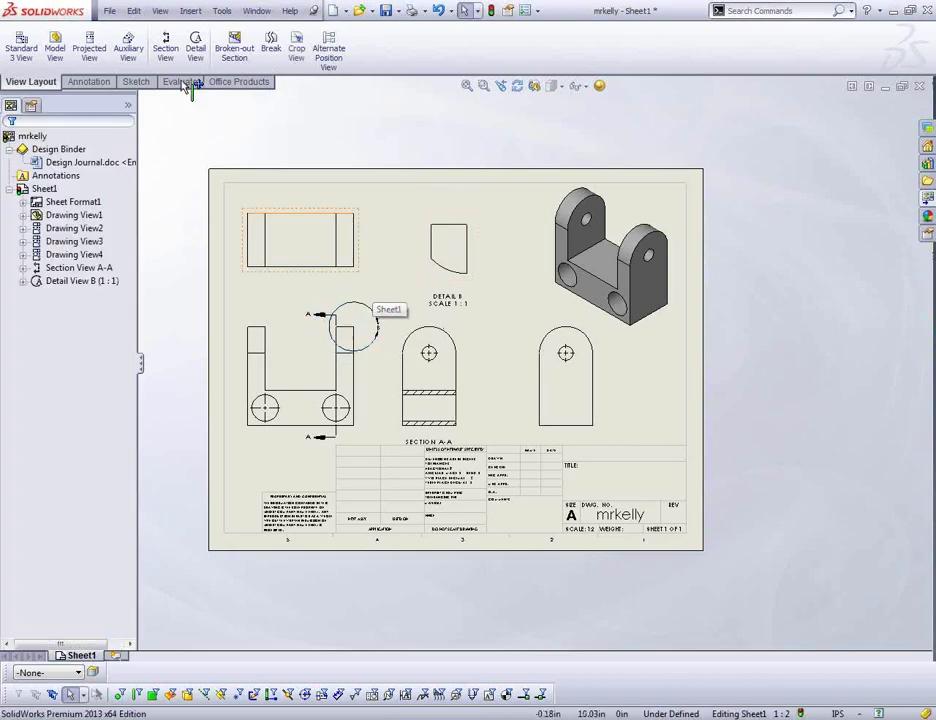
Dimension the inner width between the two uprights in the front view, placing the value inside the slot.
left_click(84, 83)
left_click(22, 44)
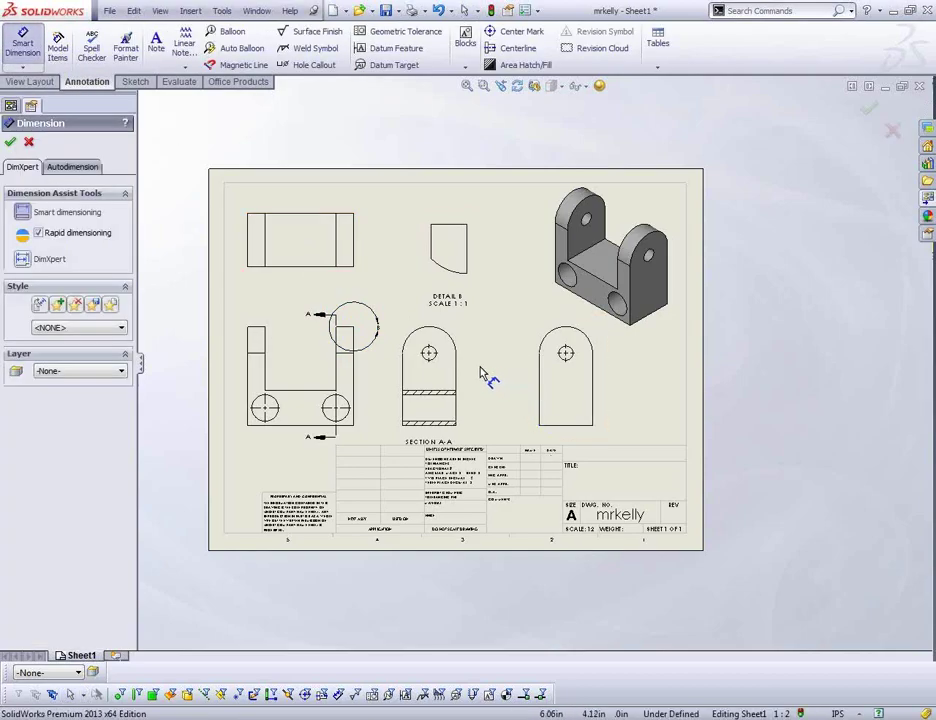
left_click(307, 386)
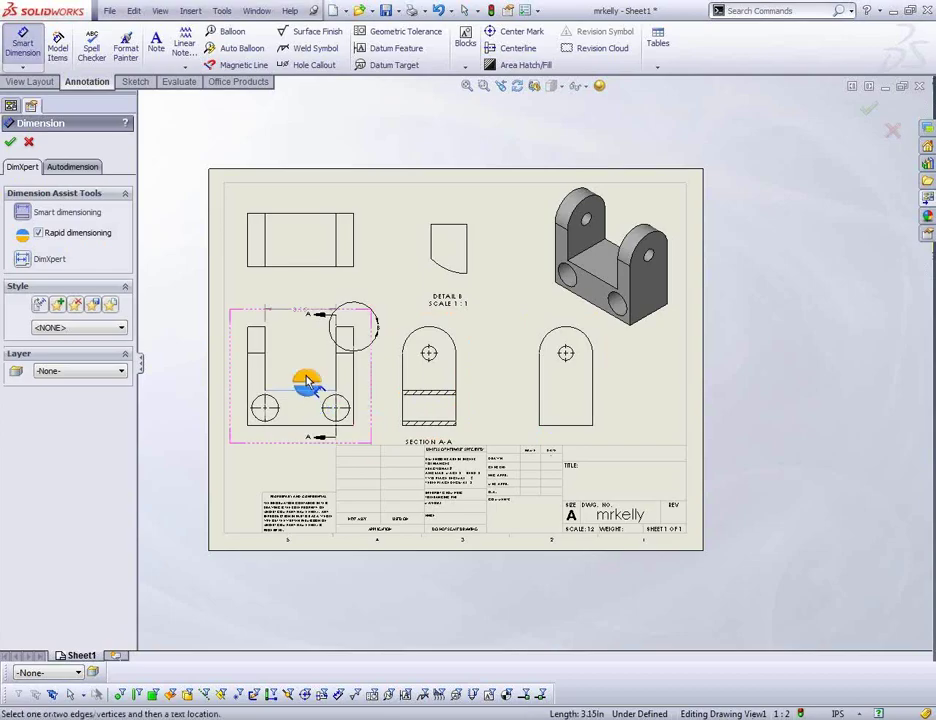
left_click(300, 352)
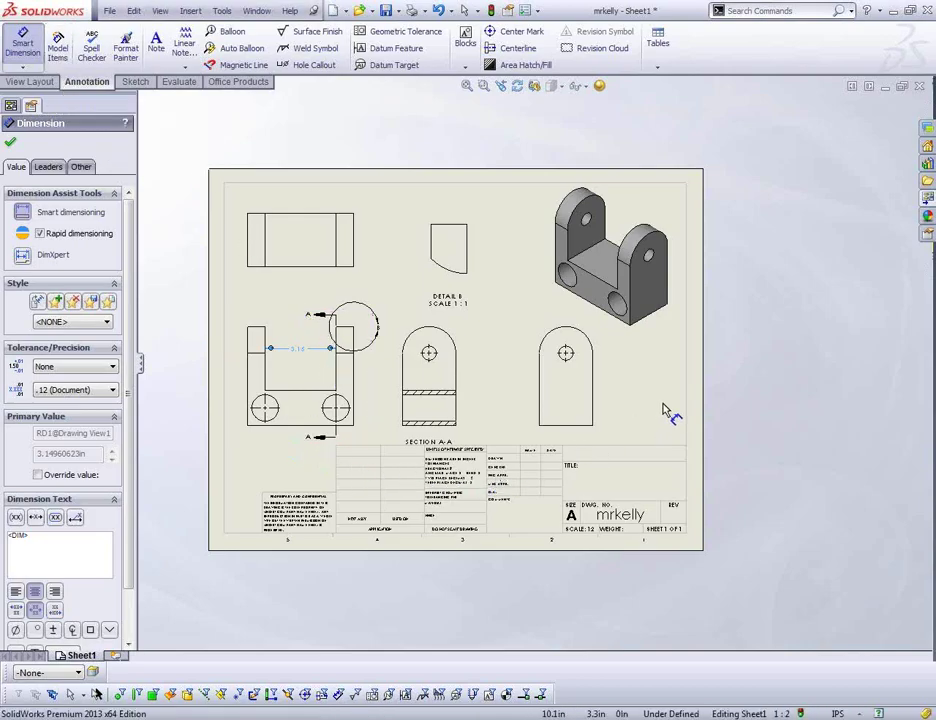
key("Escape")
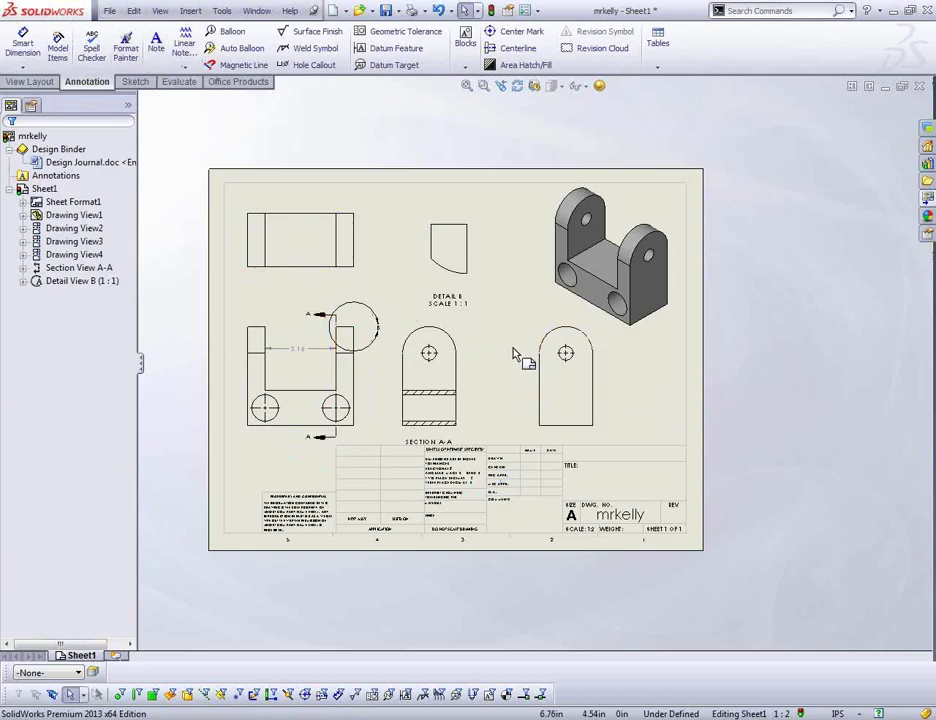
scroll(501, 363, "down", 1)
scroll(501, 363, "down", 8)
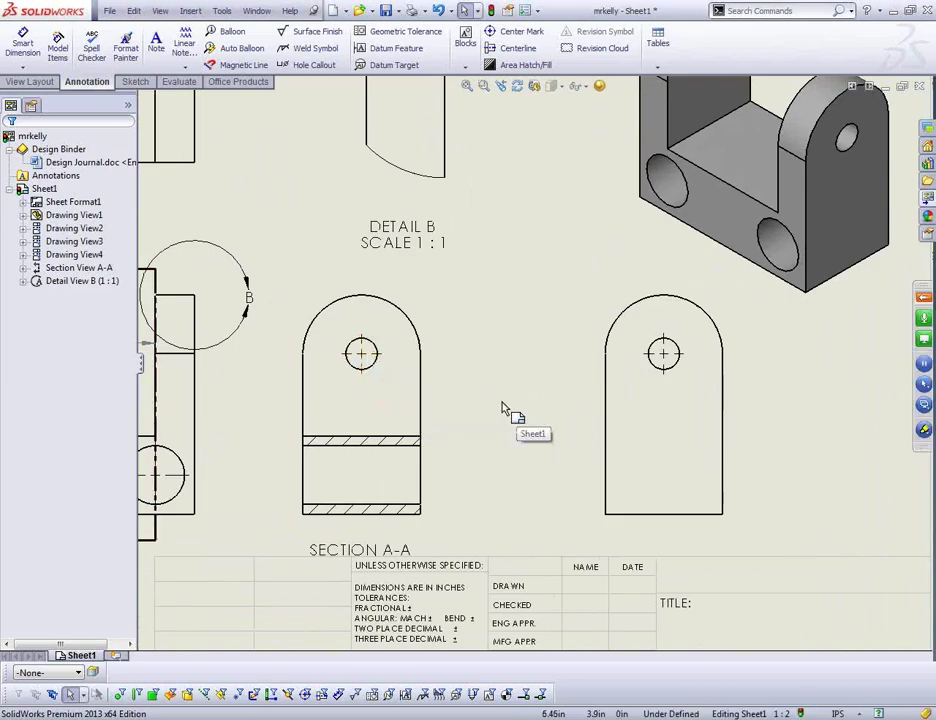
scroll(545, 391, "up", 5)
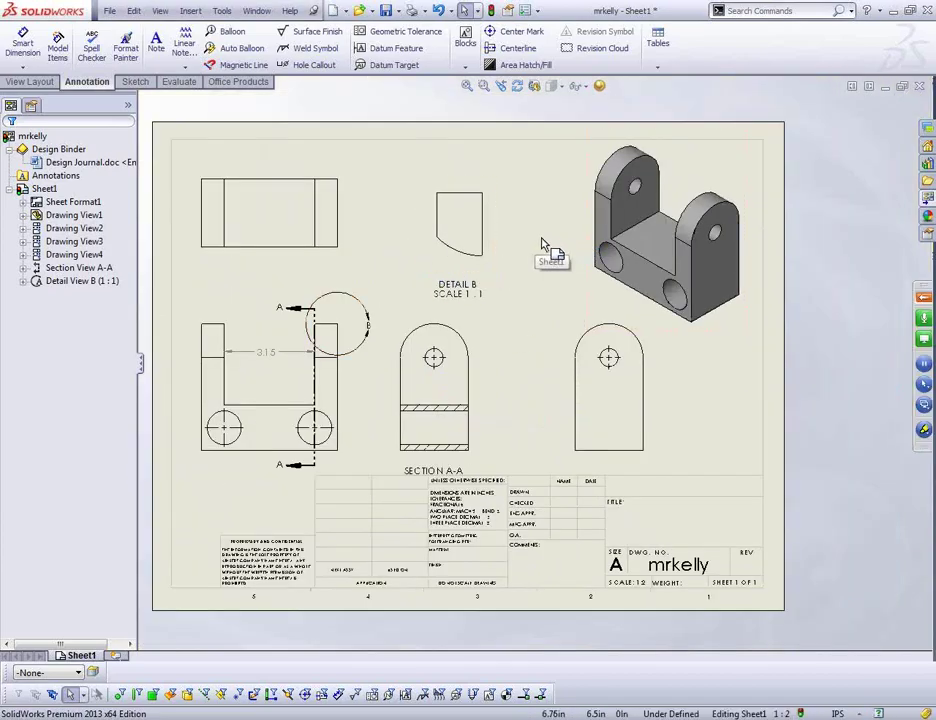
Save the drawing as an eDrawings (*.edrw) file in the Webinar folder on the Desktop.
left_click(111, 12)
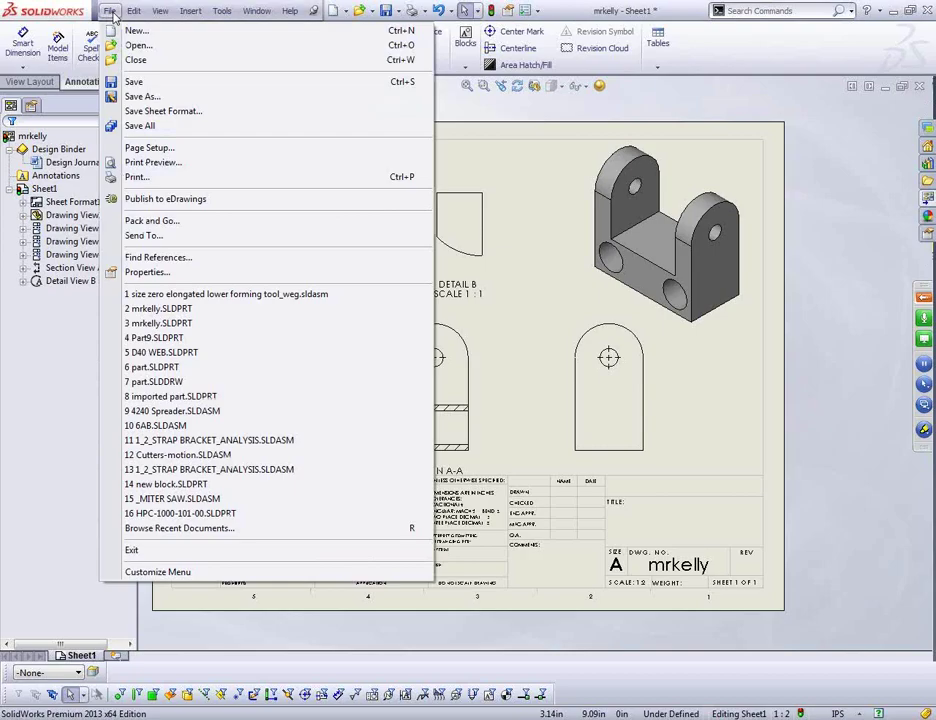
left_click(140, 97)
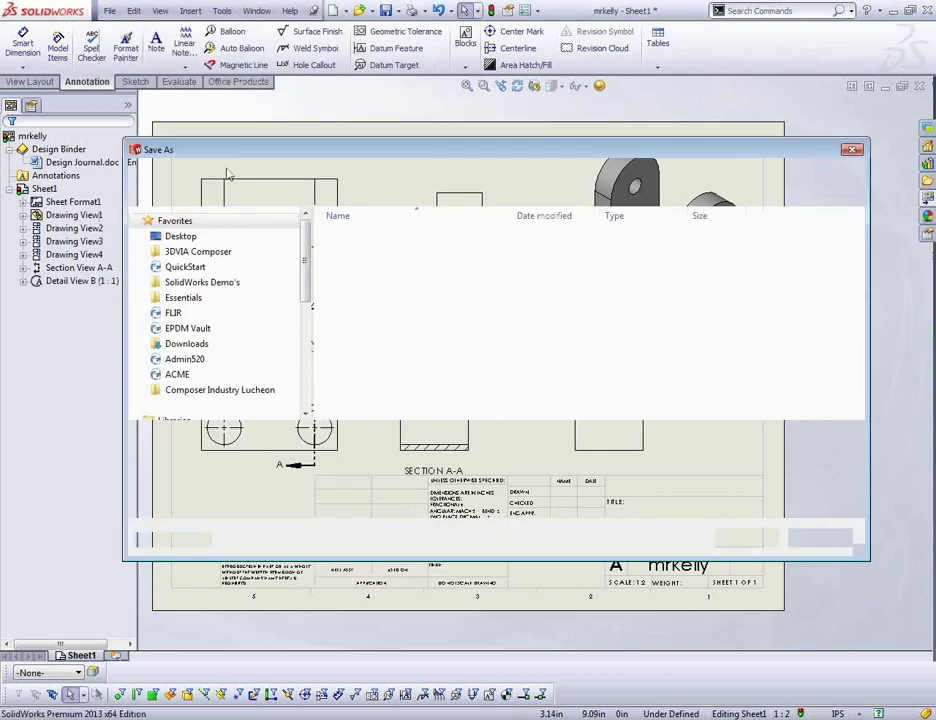
left_click(487, 455)
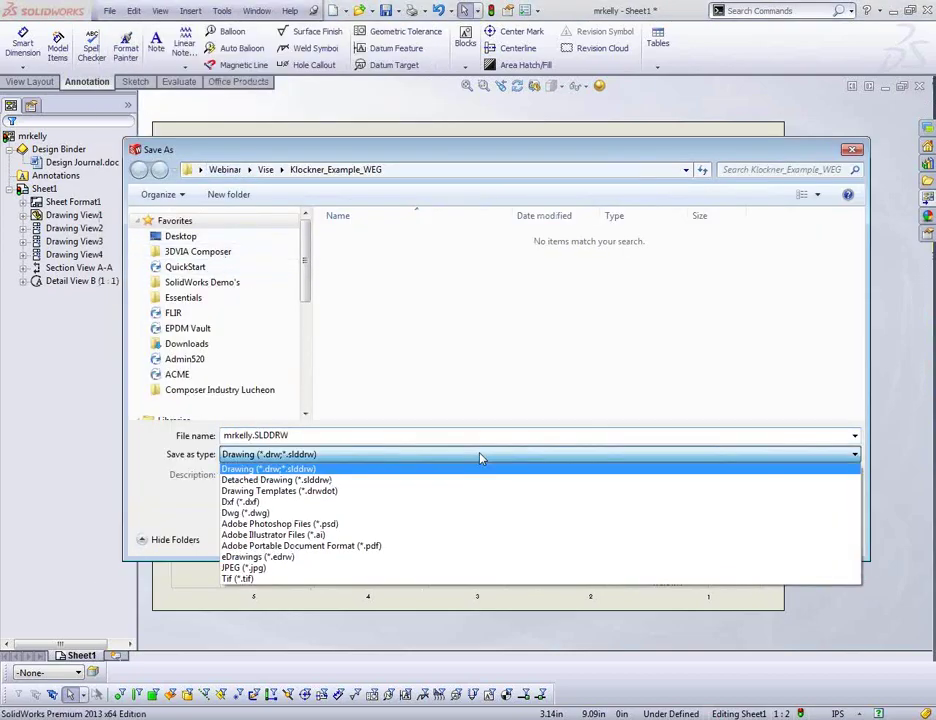
left_click(330, 561)
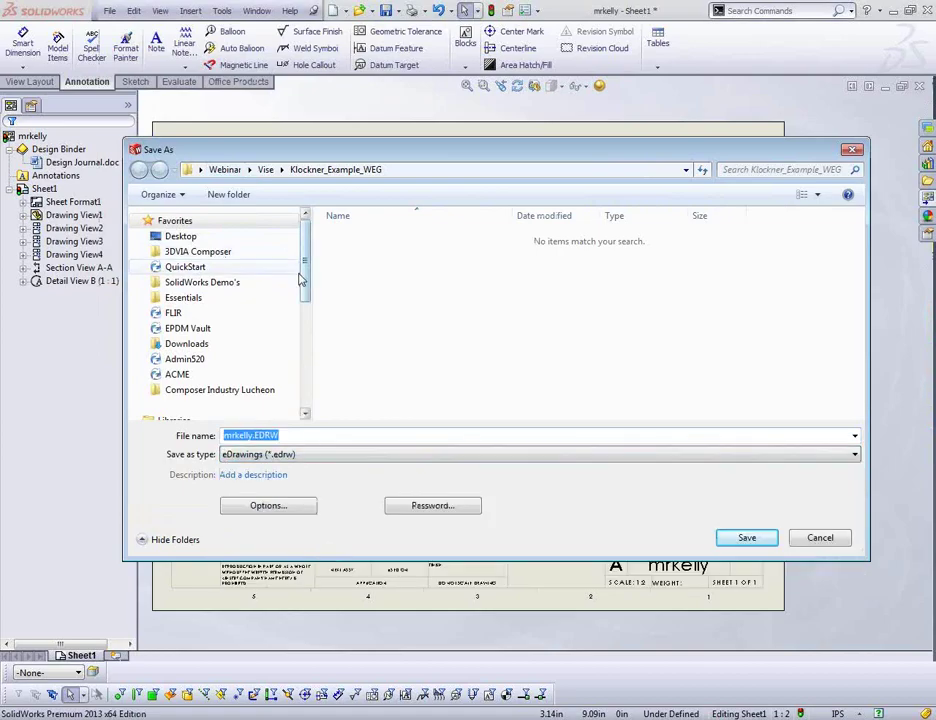
left_click(182, 237)
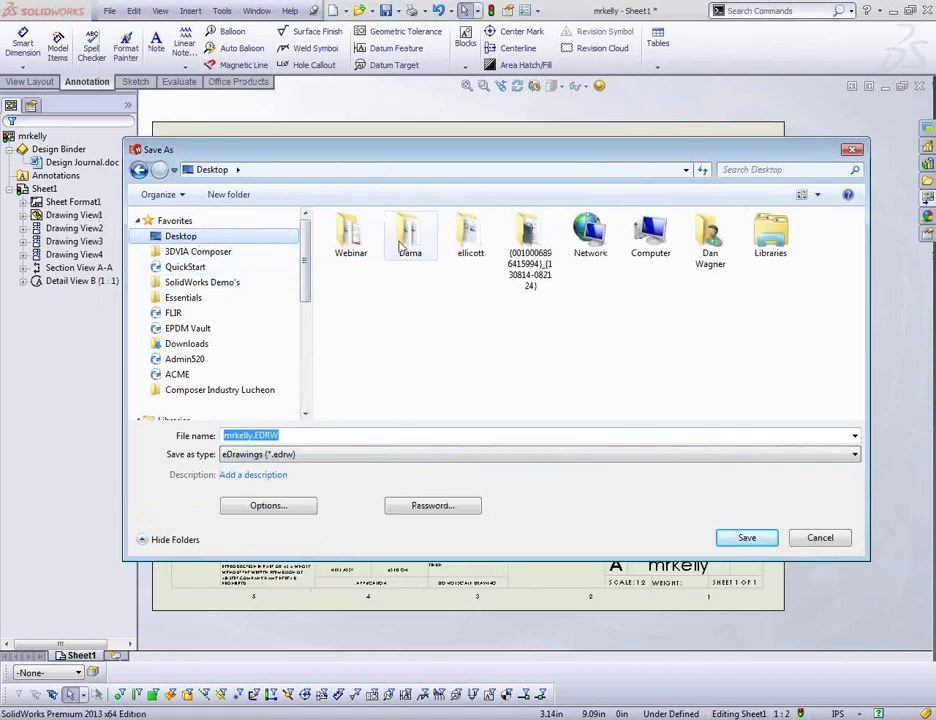
double_click(366, 254)
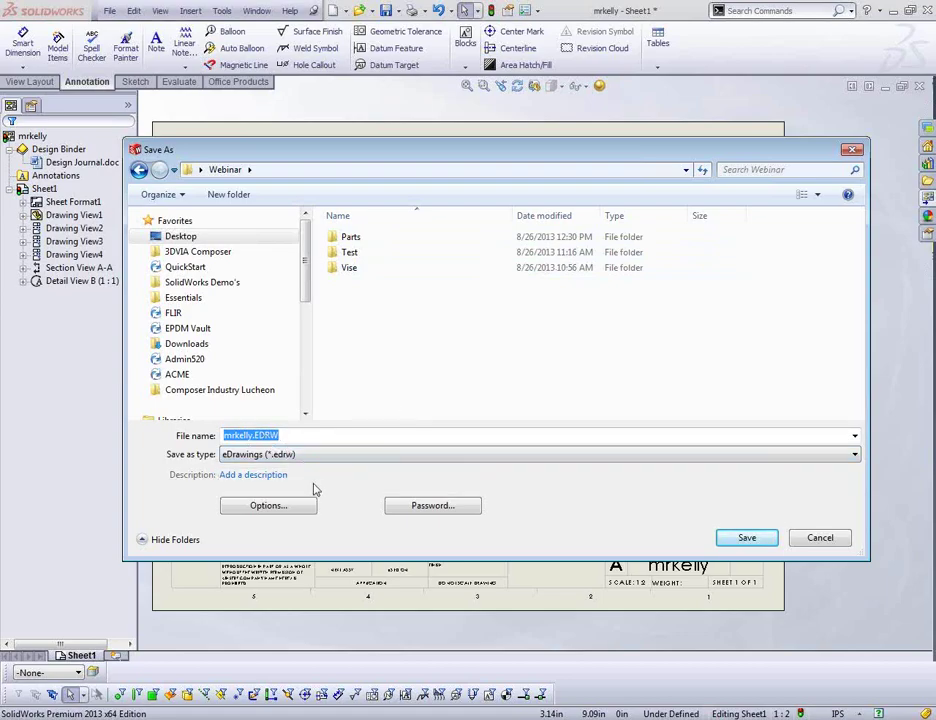
left_click(744, 539)
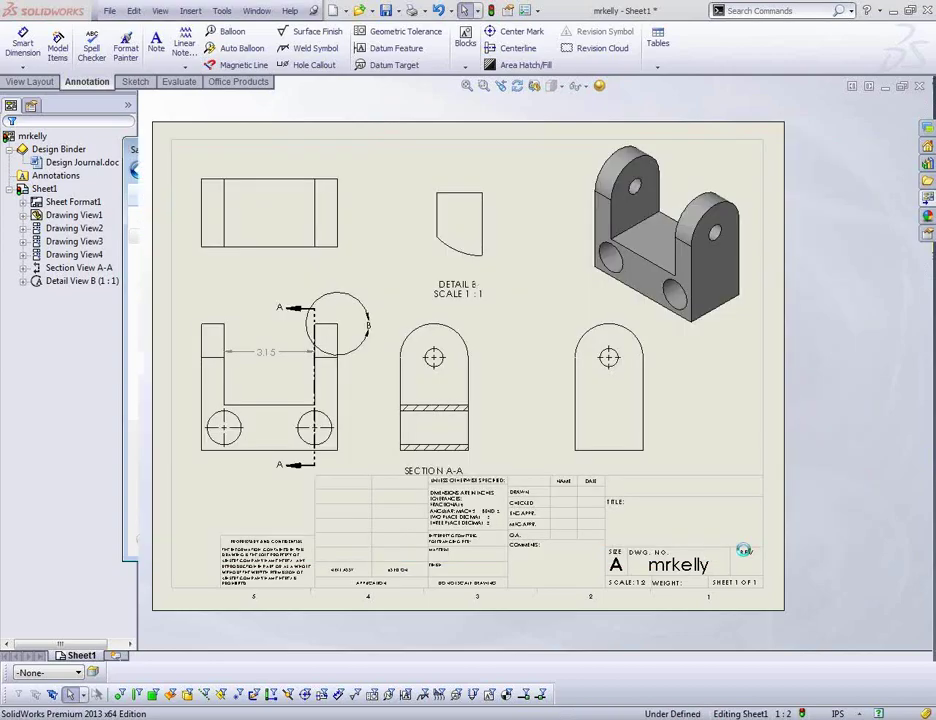
Minimize the drawing window and launch SolidWorks eDrawings 2013 from the installed programs.
left_click(894, 12)
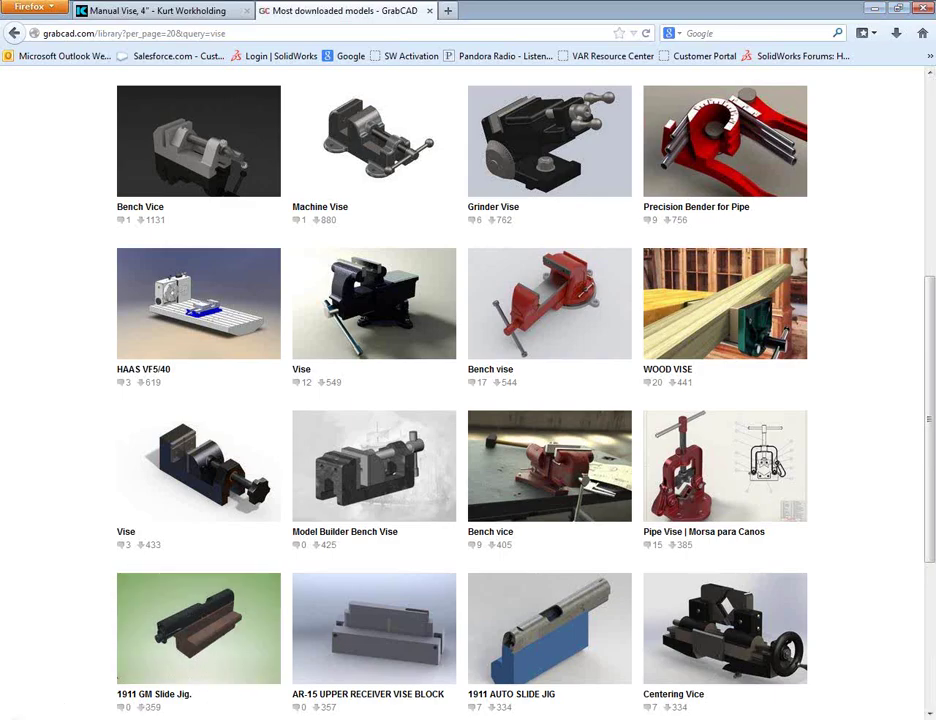
key("super")
left_click(60, 669)
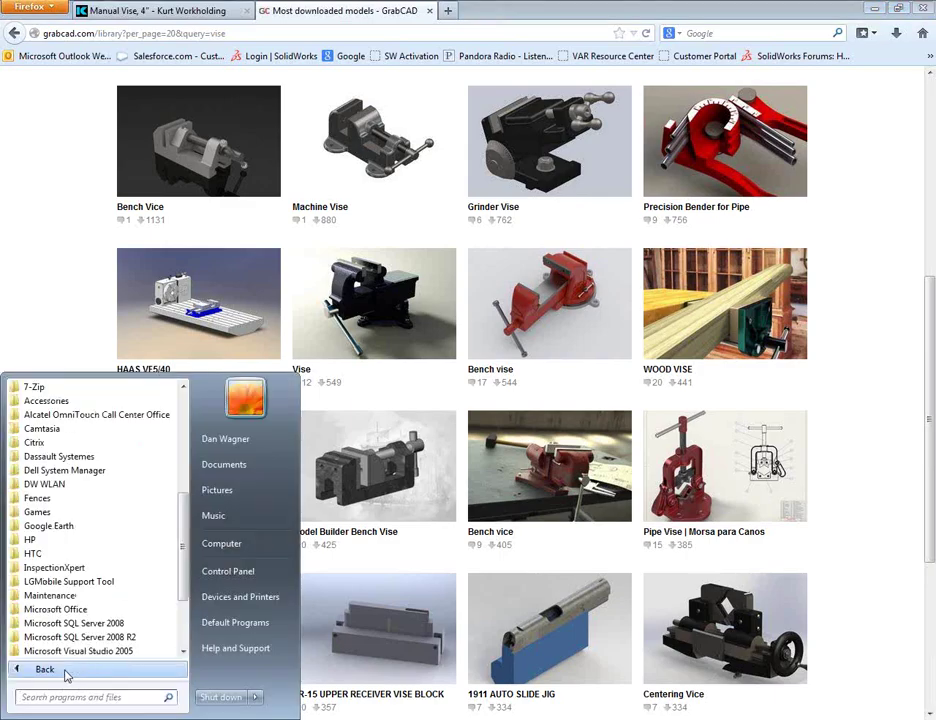
scroll(123, 600, "down", 3)
left_click(90, 581)
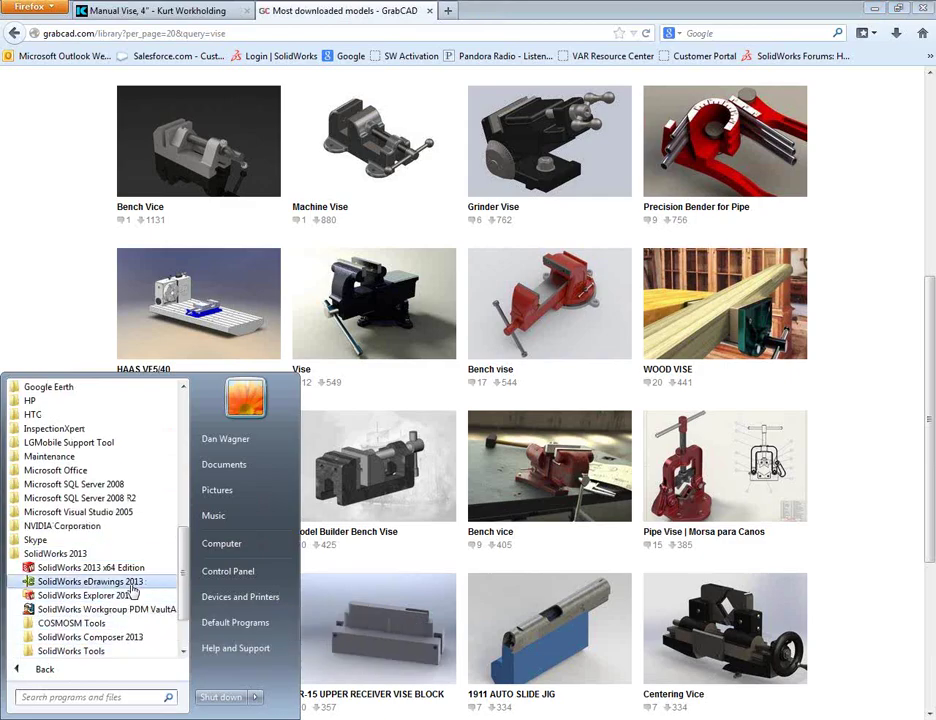
Open mrkelly.EDRW from the Webinar folder on the Desktop in SolidWorks eDrawings.
left_click(129, 584)
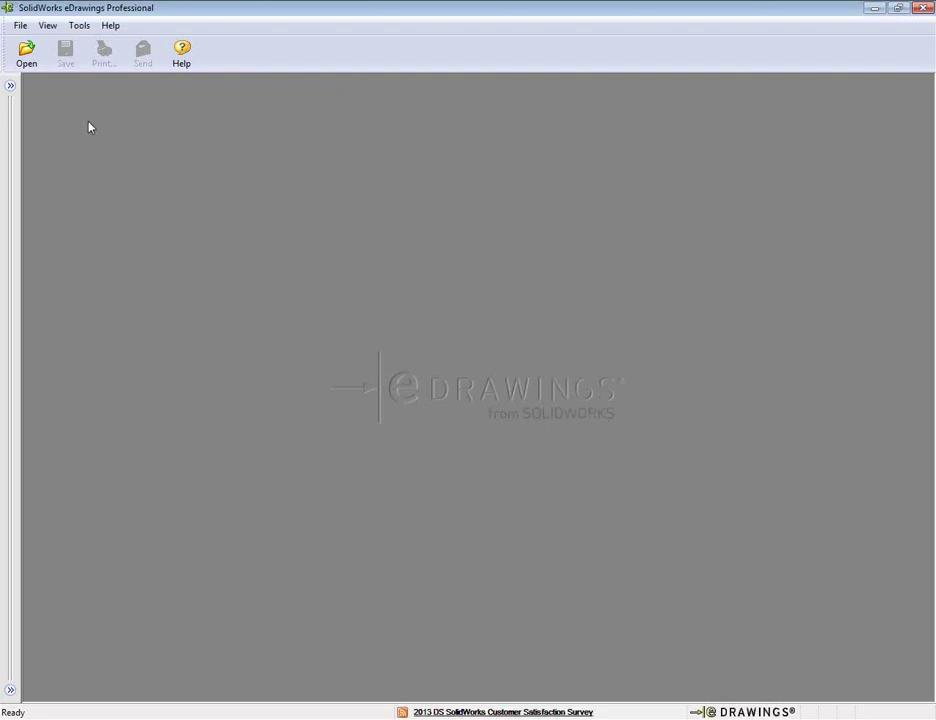
left_click(32, 60)
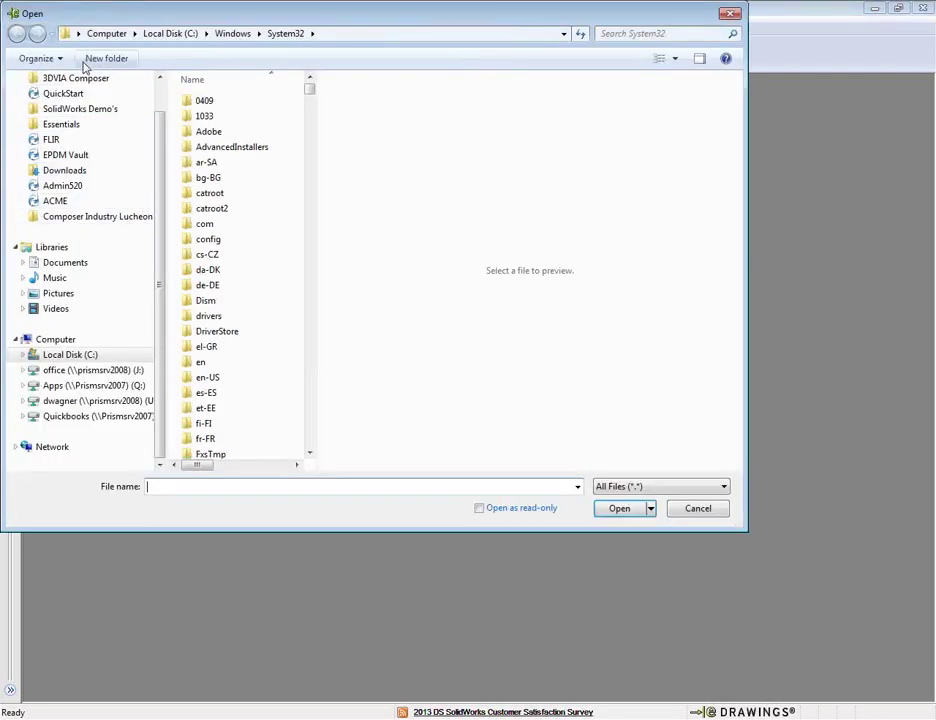
scroll(73, 108, "up", 1)
left_click(70, 104)
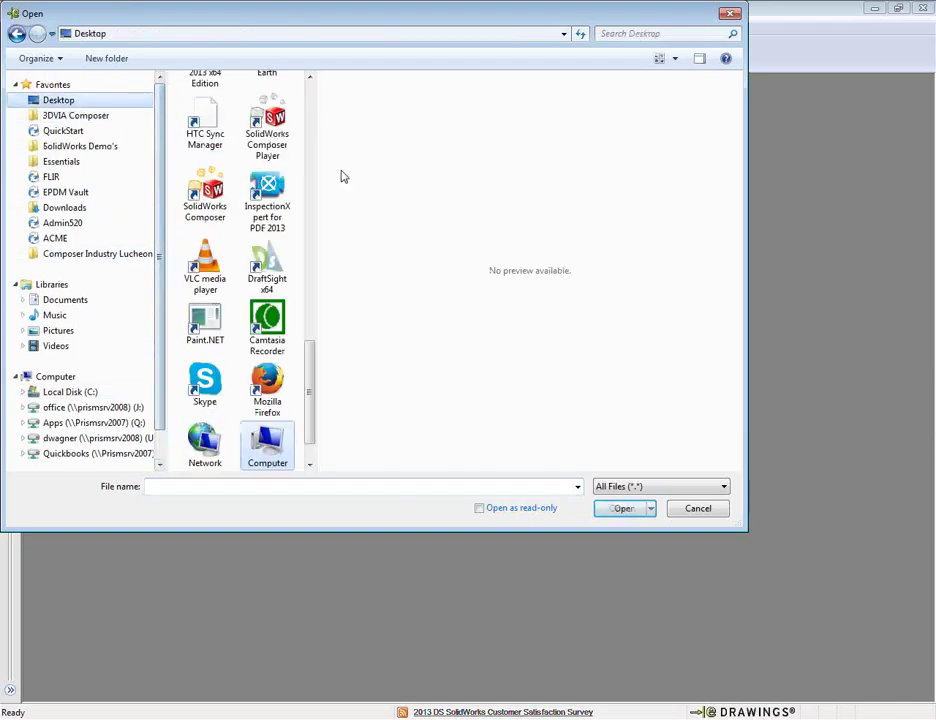
left_click_drag(309, 395, 286, 315)
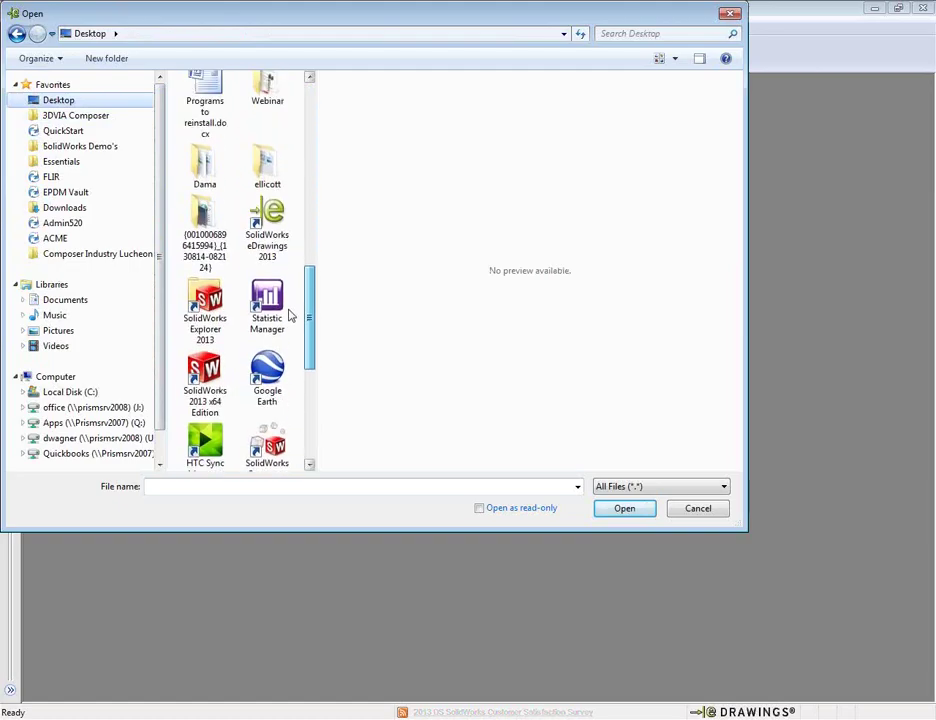
double_click(280, 102)
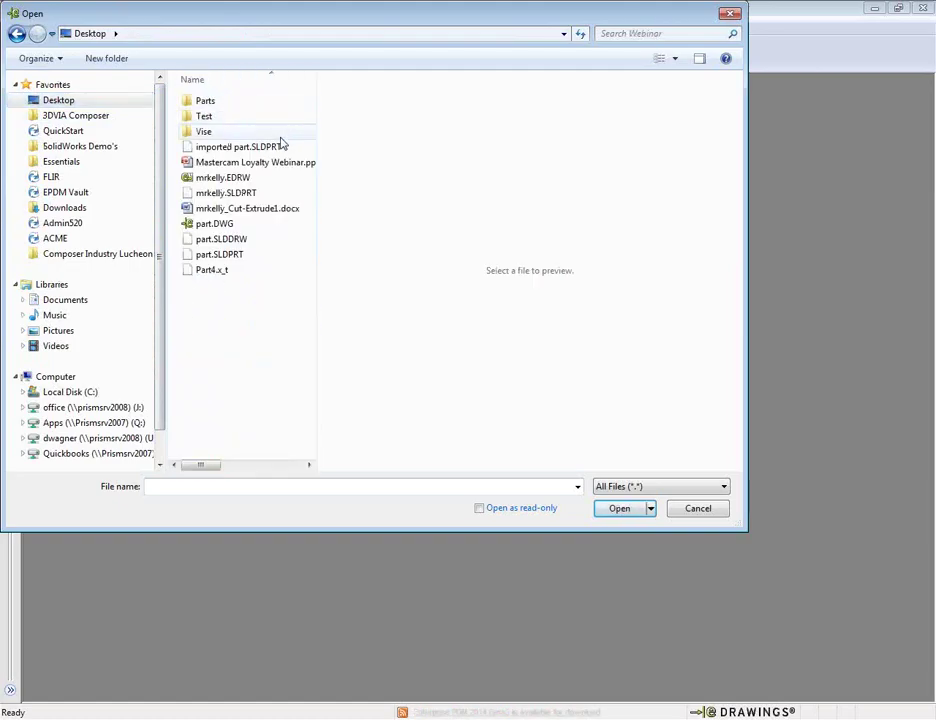
left_click(234, 180)
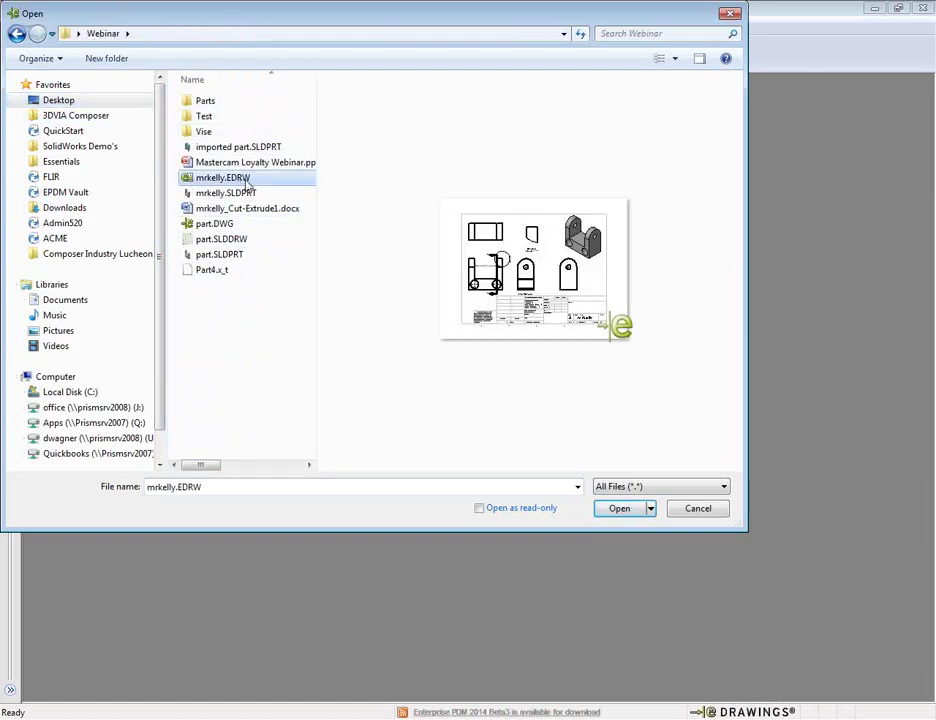
left_click(619, 509)
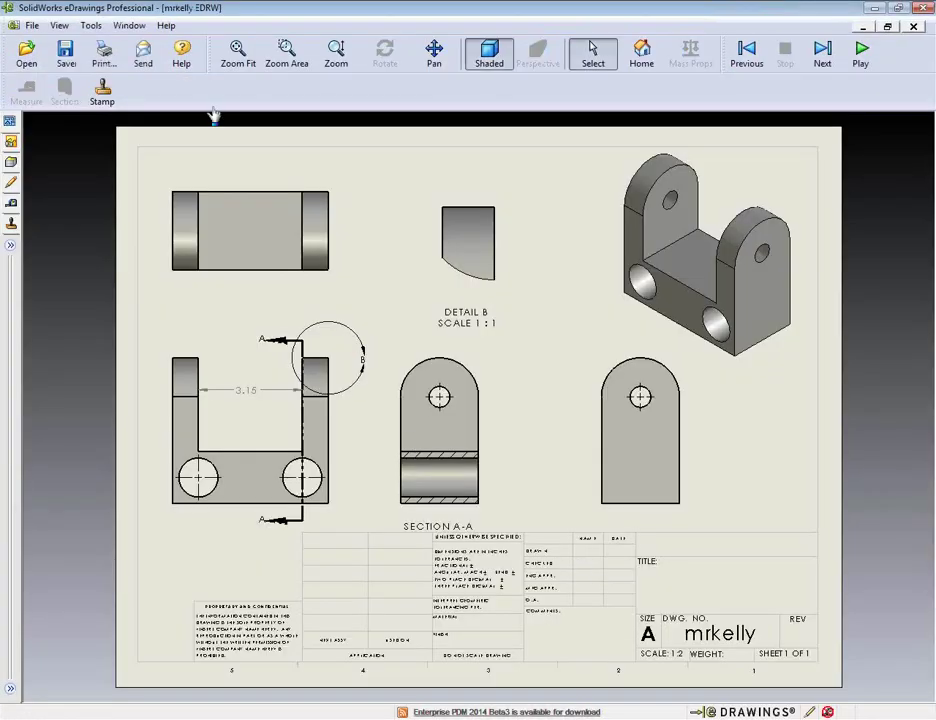
Add a cloud-with-leader markup reading "Is this tapped?" that points to the small hole in Section A-A.
left_click(12, 184)
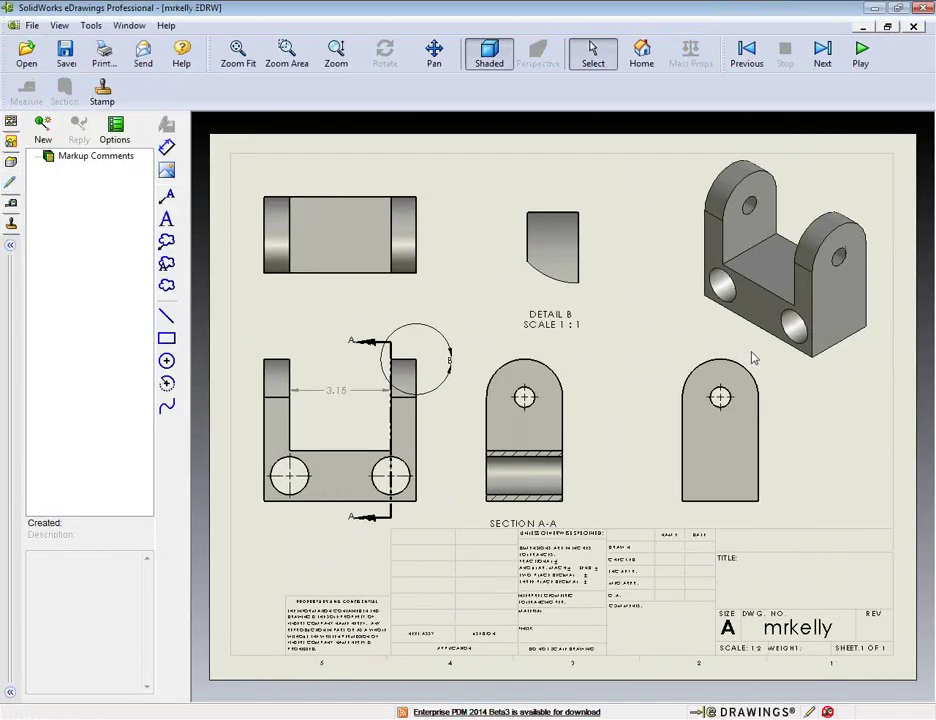
scroll(537, 401, "down", 1)
scroll(537, 401, "down", 3)
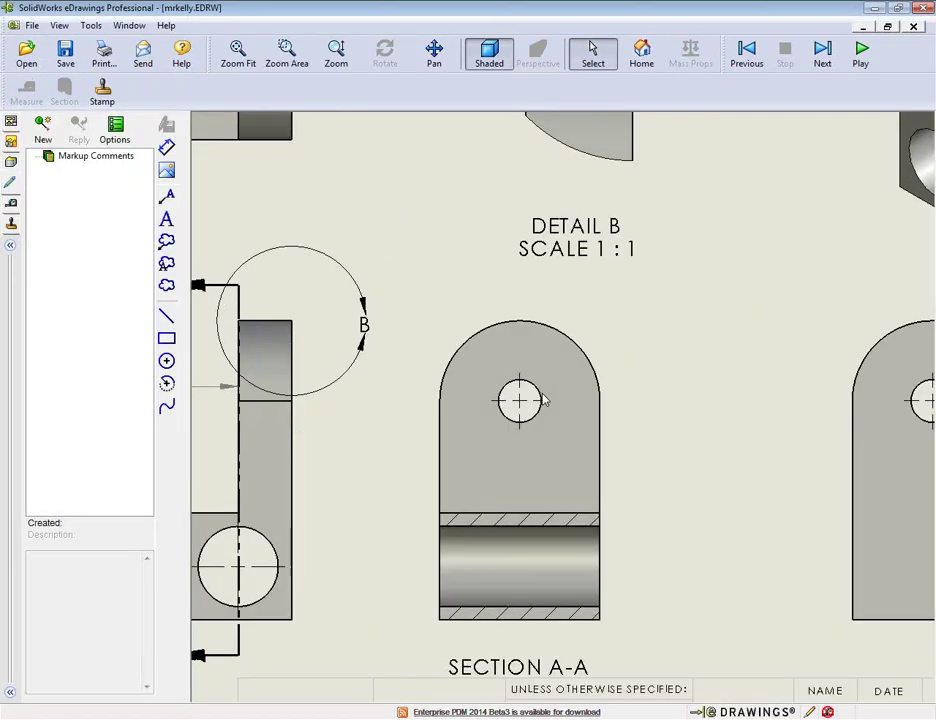
left_click(167, 242)
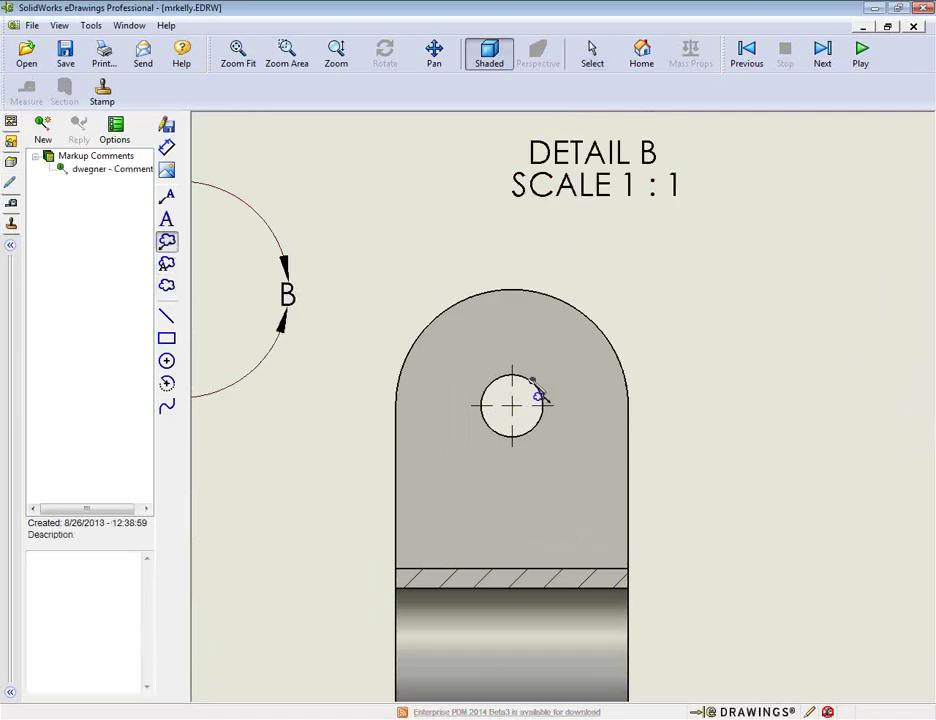
left_click(532, 381)
left_click(703, 255)
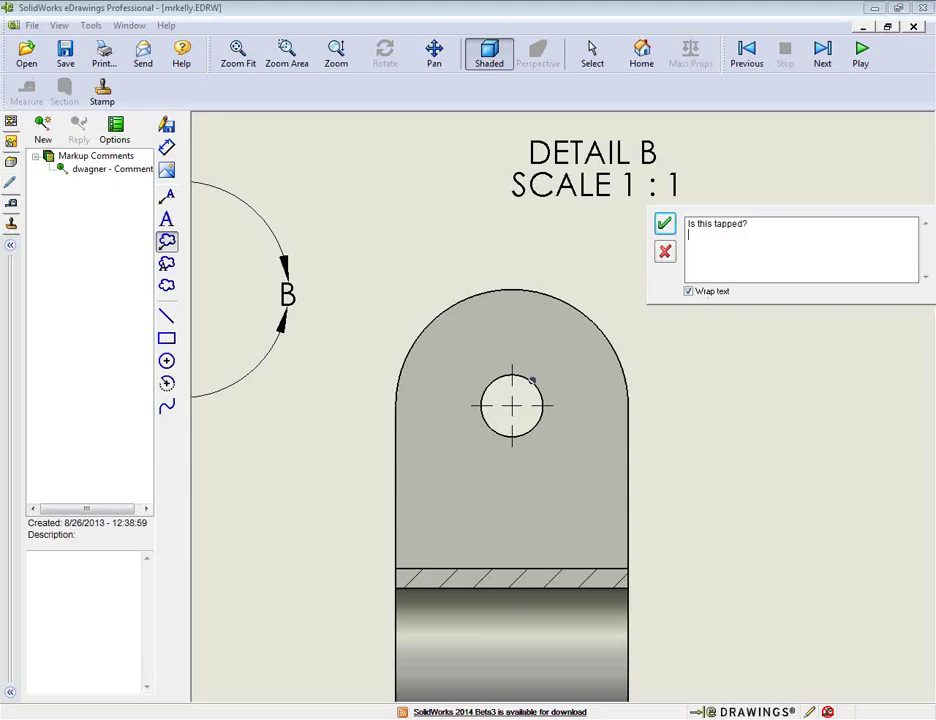
key("Return")
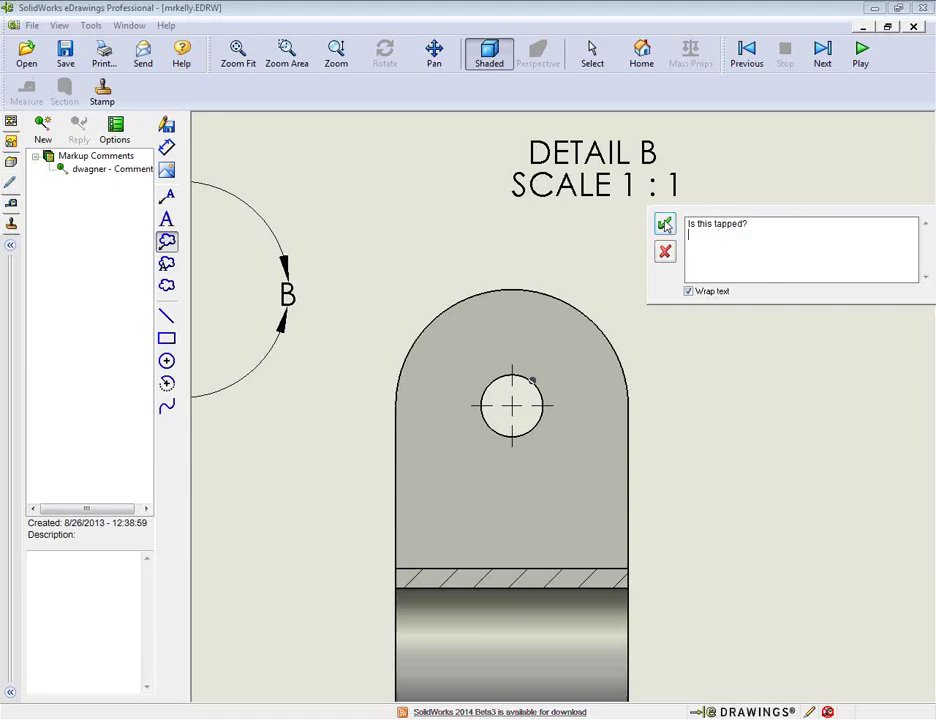
left_click(665, 226)
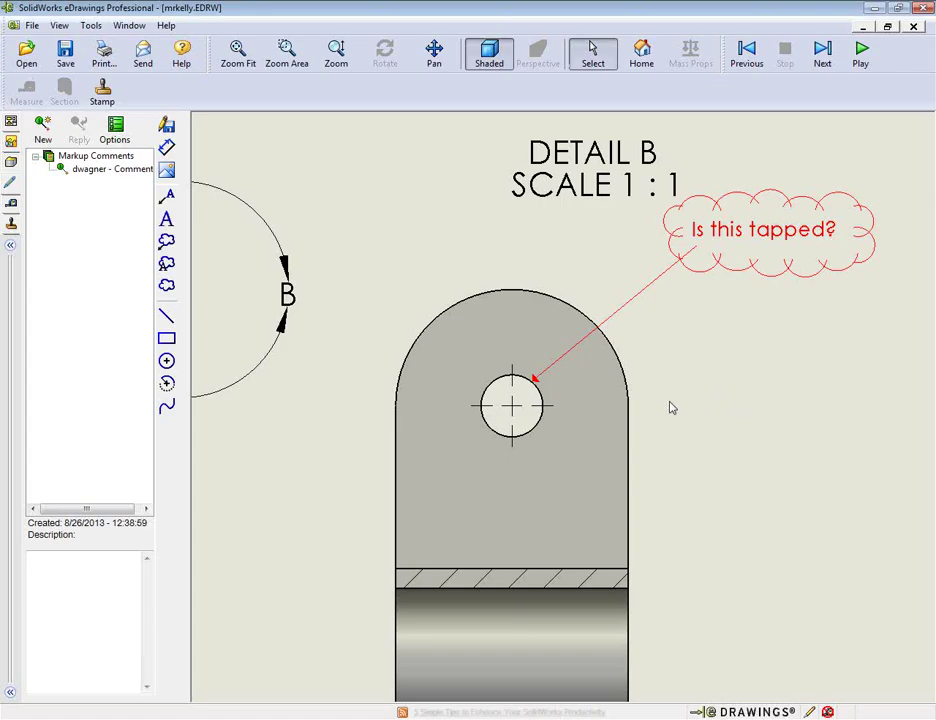
Add a text-with-leader markup reading "Should we use a fillet?" that points to the slot's lower left inner corner in the front view.
scroll(697, 418, "down", 6)
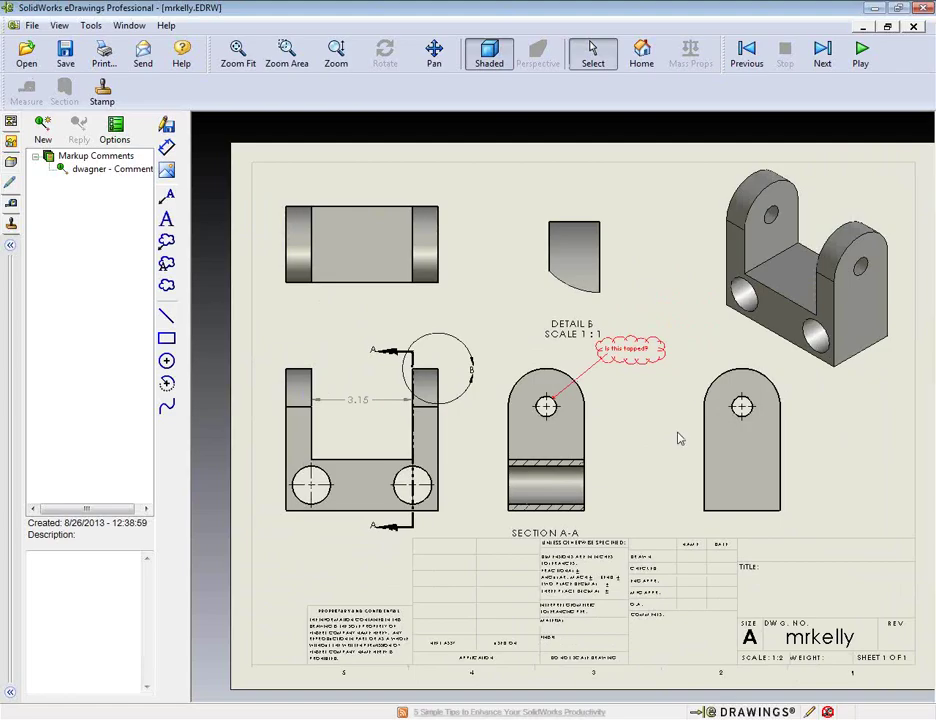
scroll(581, 407, "up", 4)
scroll(340, 468, "up", 6)
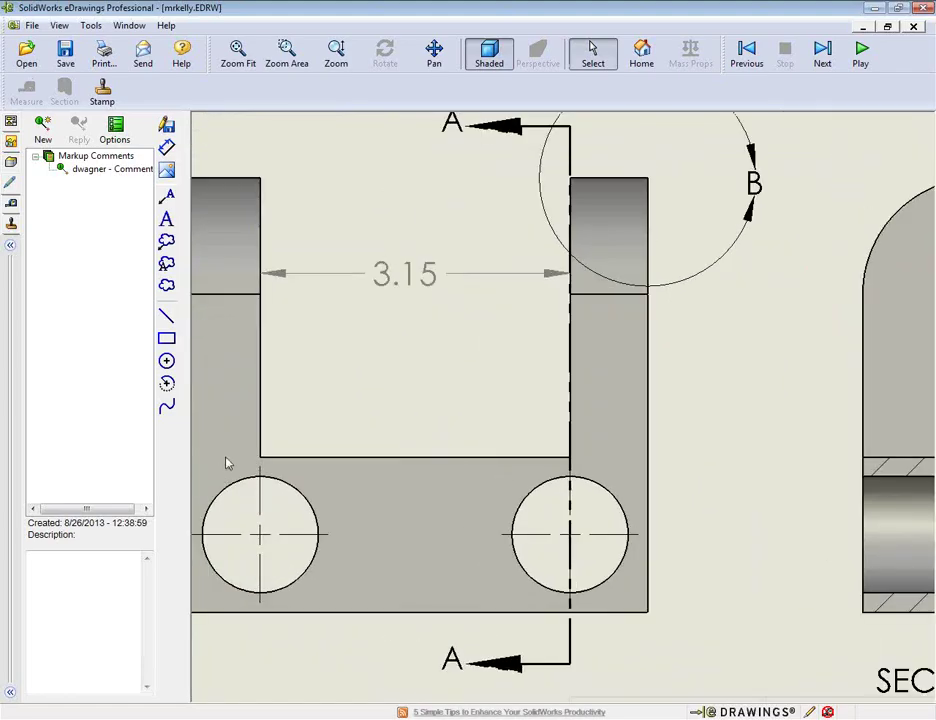
left_click(167, 195)
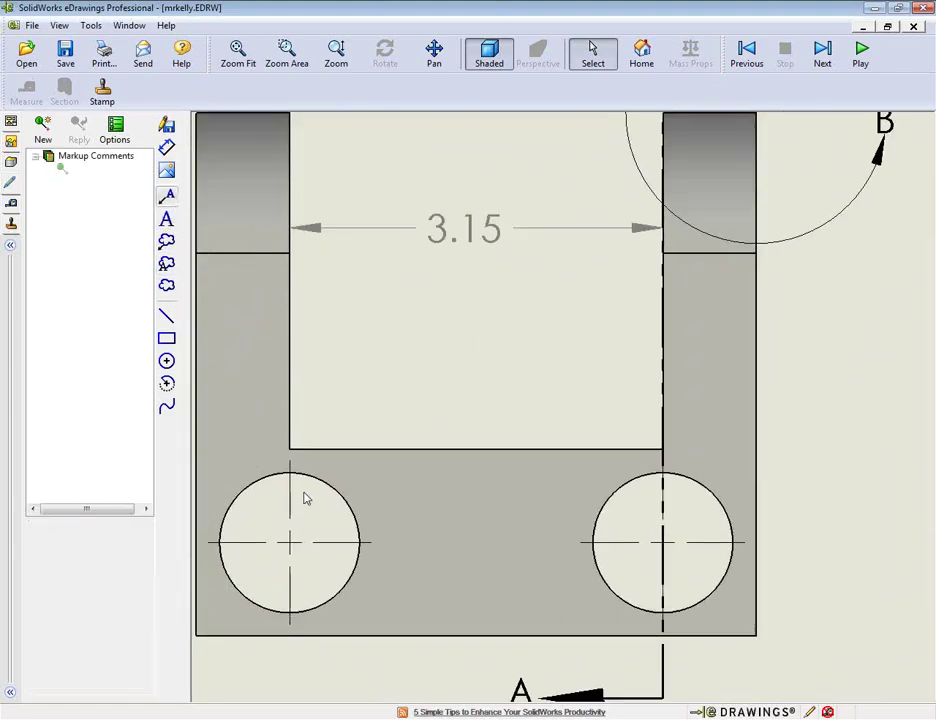
left_click(290, 450)
left_click(376, 345)
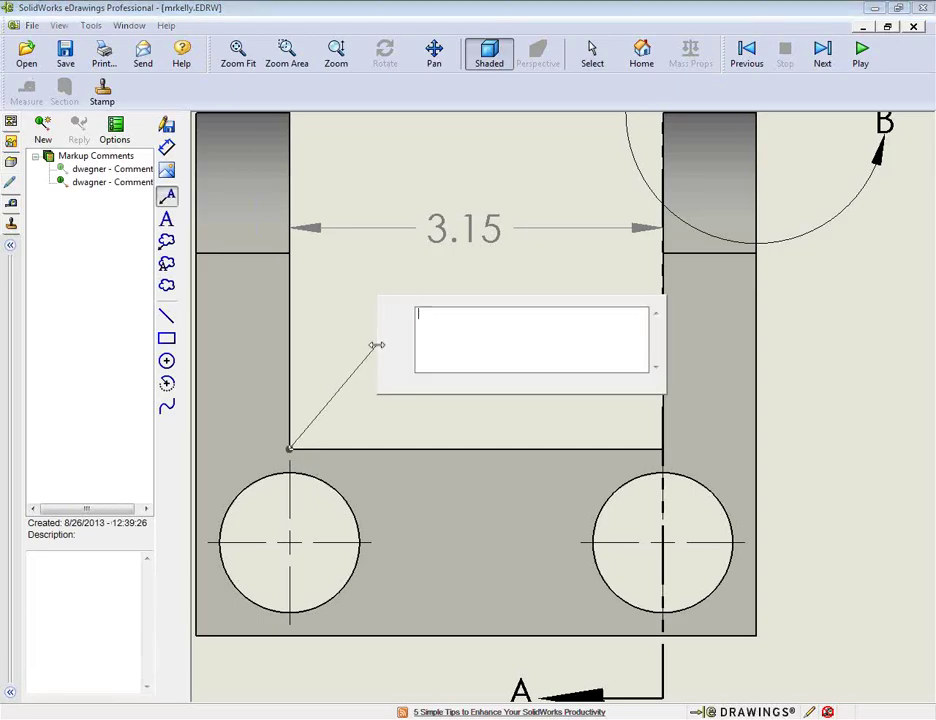
type("Should we")
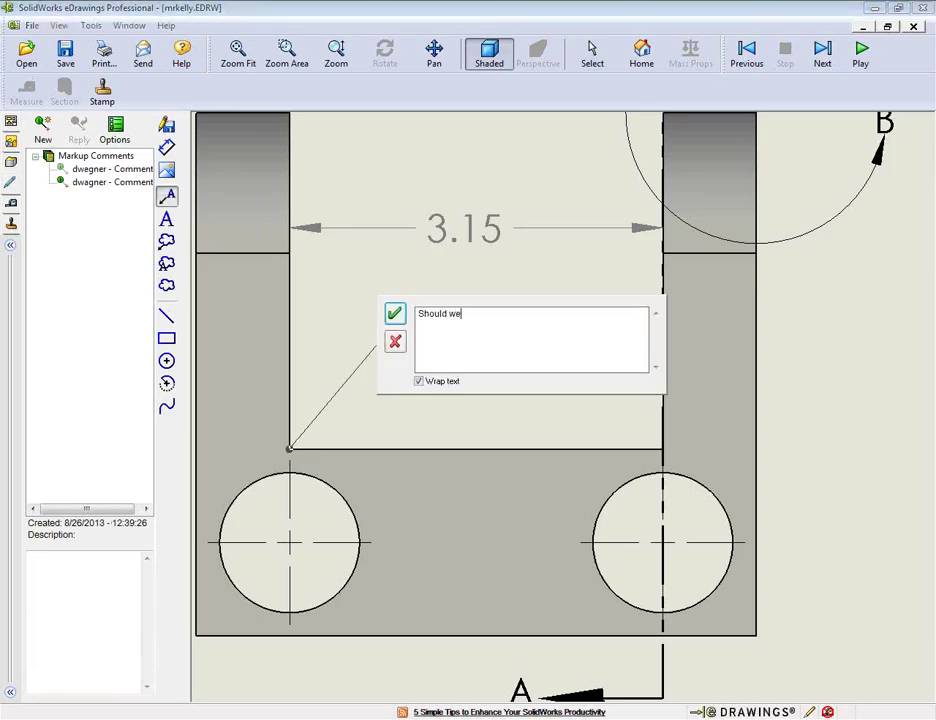
type(" use a fillet")
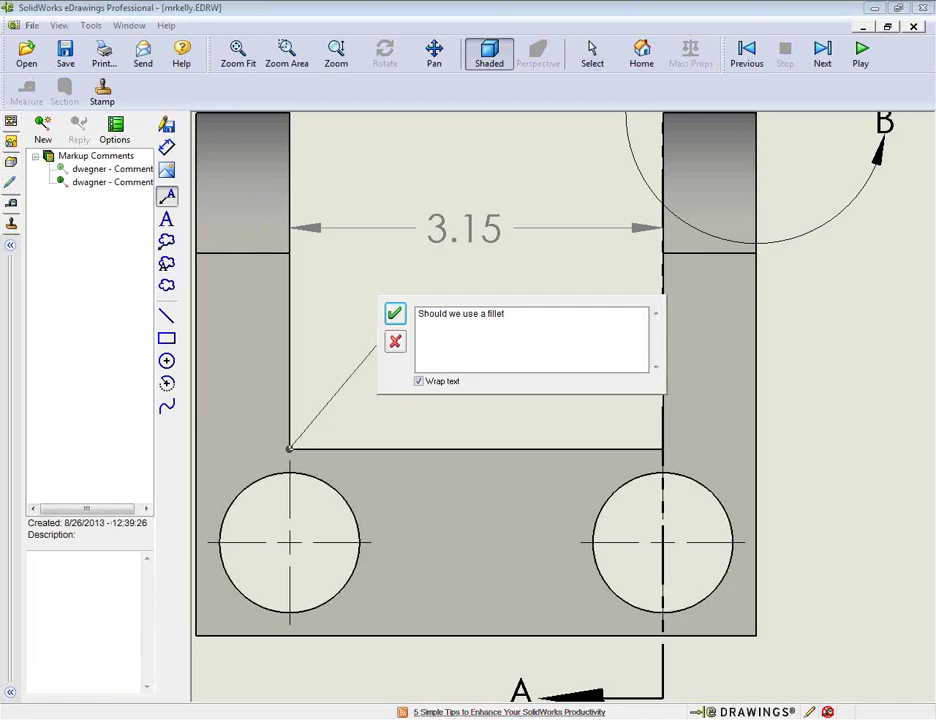
type("?")
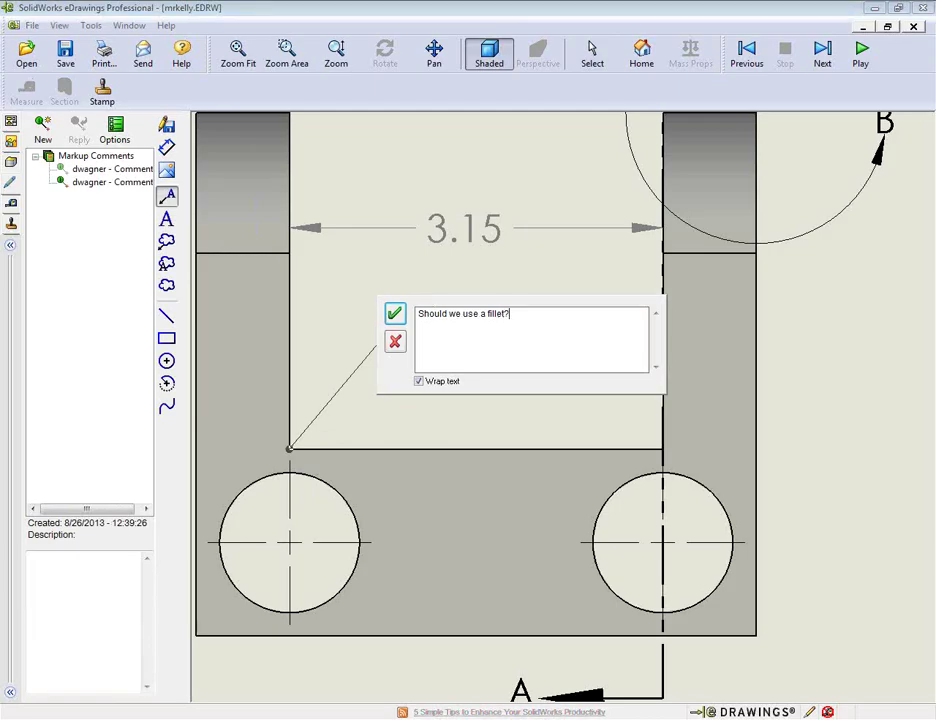
left_click(394, 313)
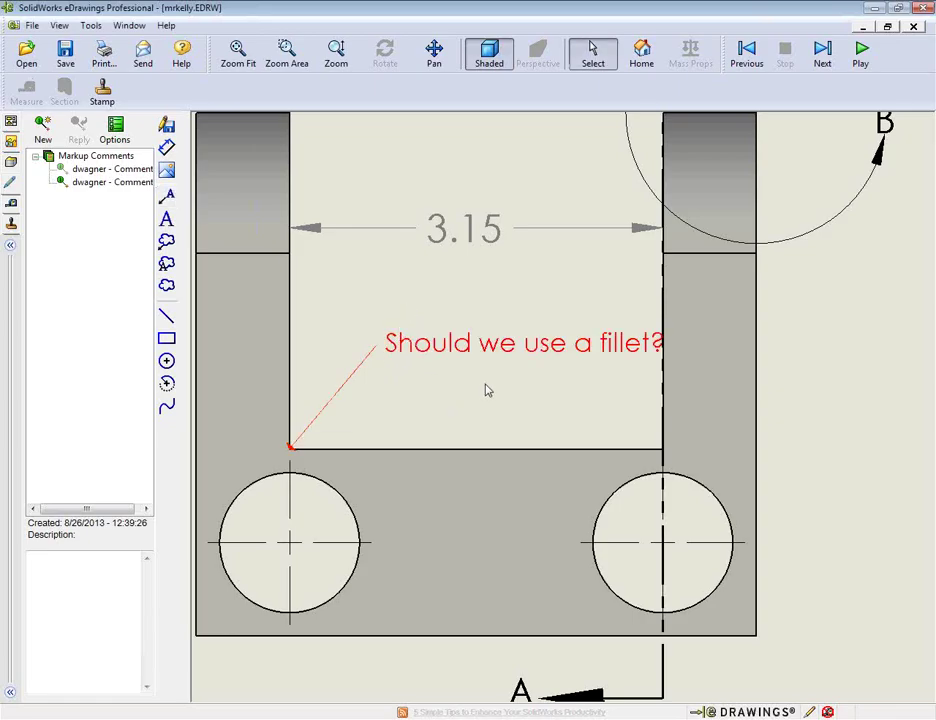
Reposition the fillet question's text so it fits between the two uprights, and save the marked-up eDrawings file.
left_click(516, 356)
left_click_drag(516, 355, 420, 411)
left_click(505, 520)
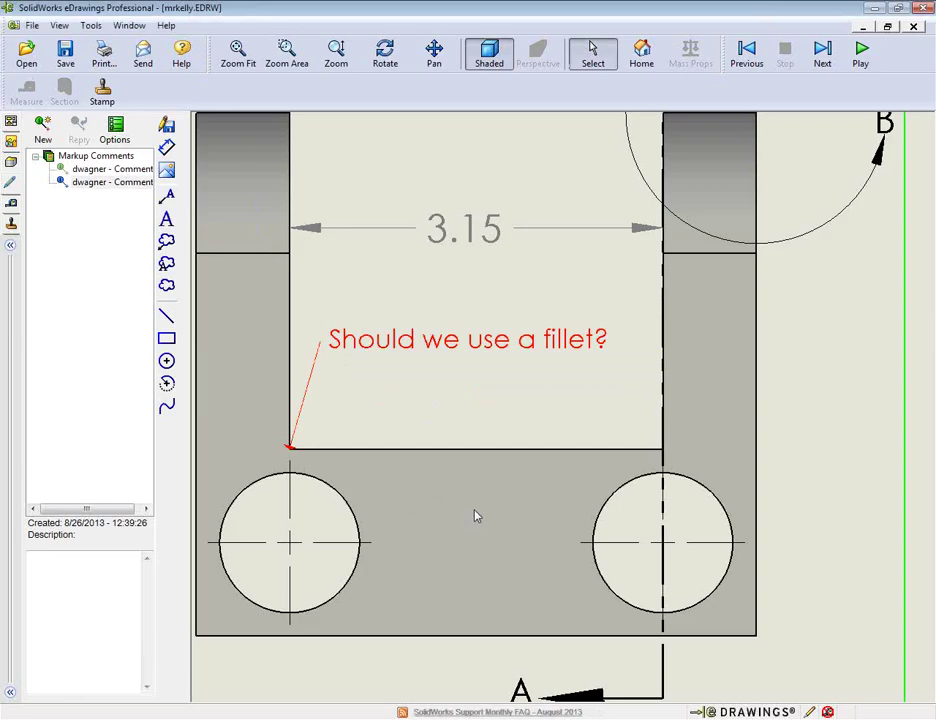
left_click(66, 55)
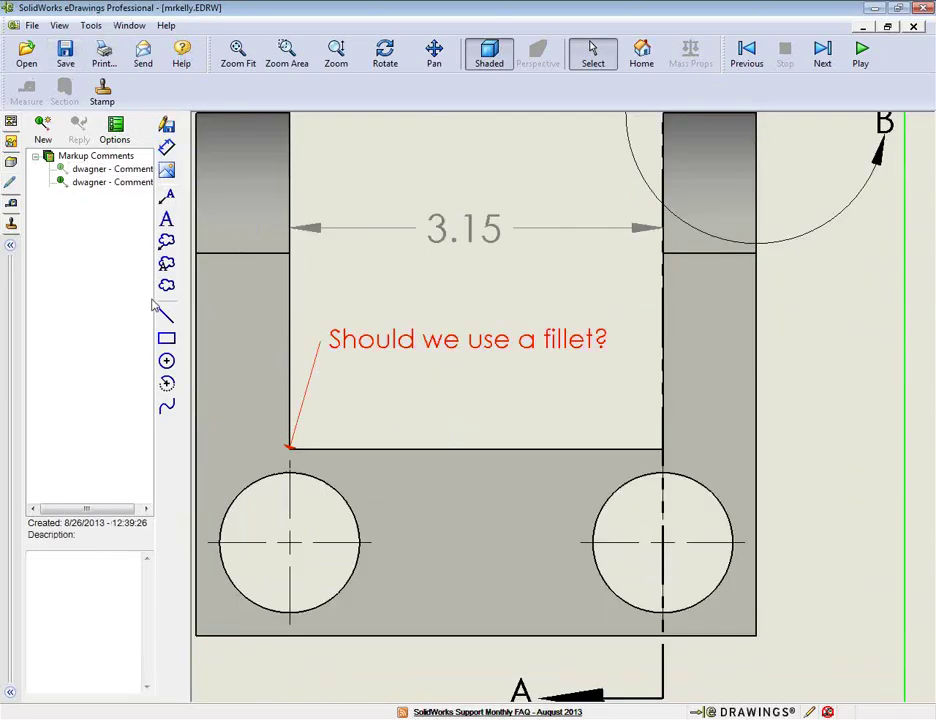
Fit the sheet in the view and review the tapped-hole and fillet markup comments one after the other.
scroll(503, 468, "up", 10)
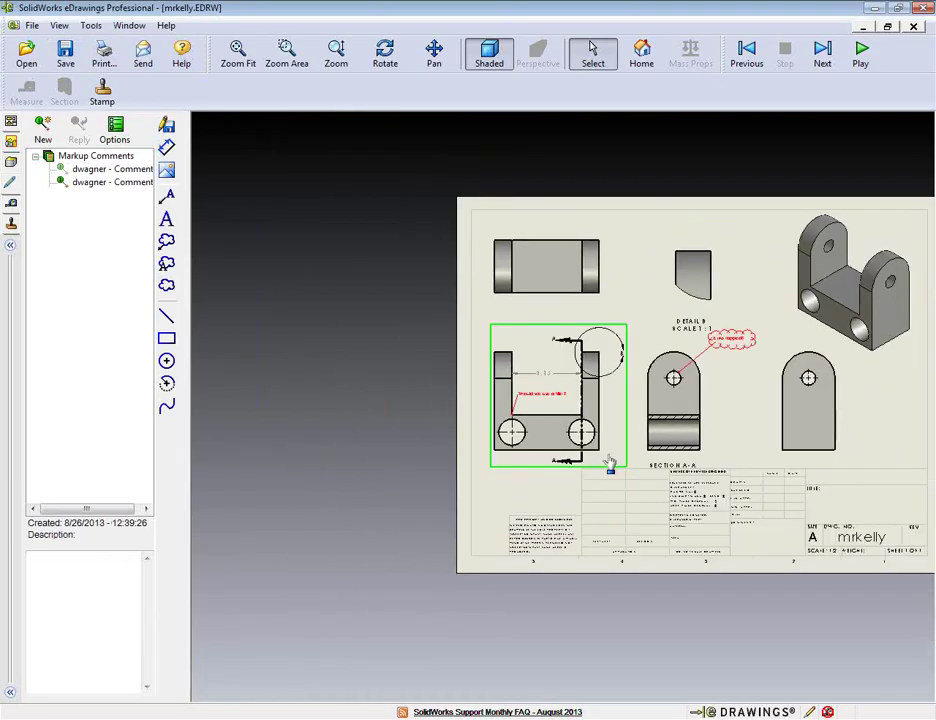
key("f")
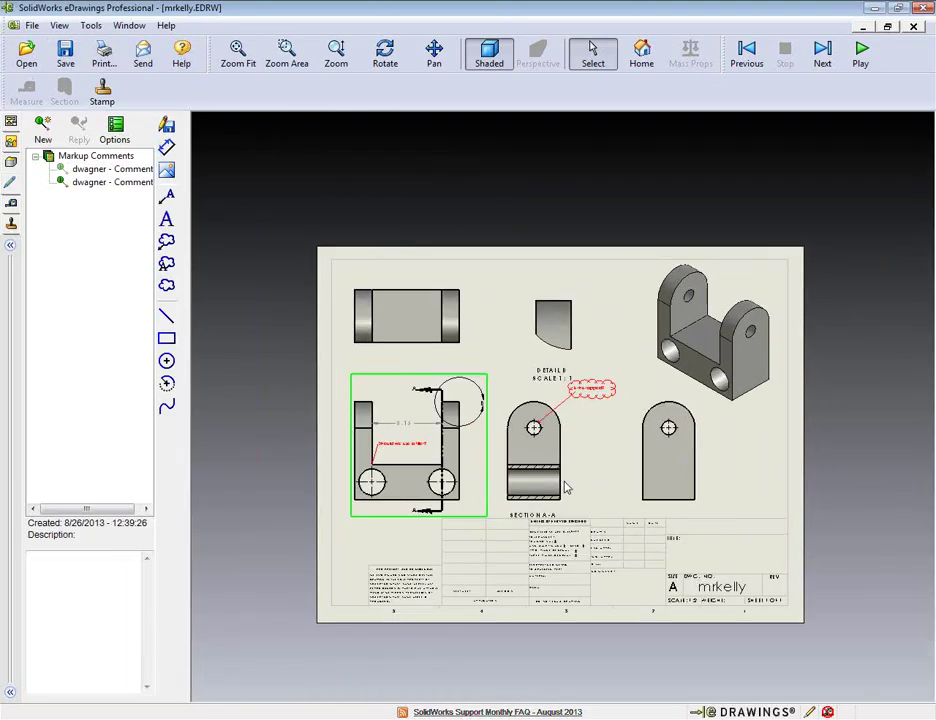
left_click(88, 170)
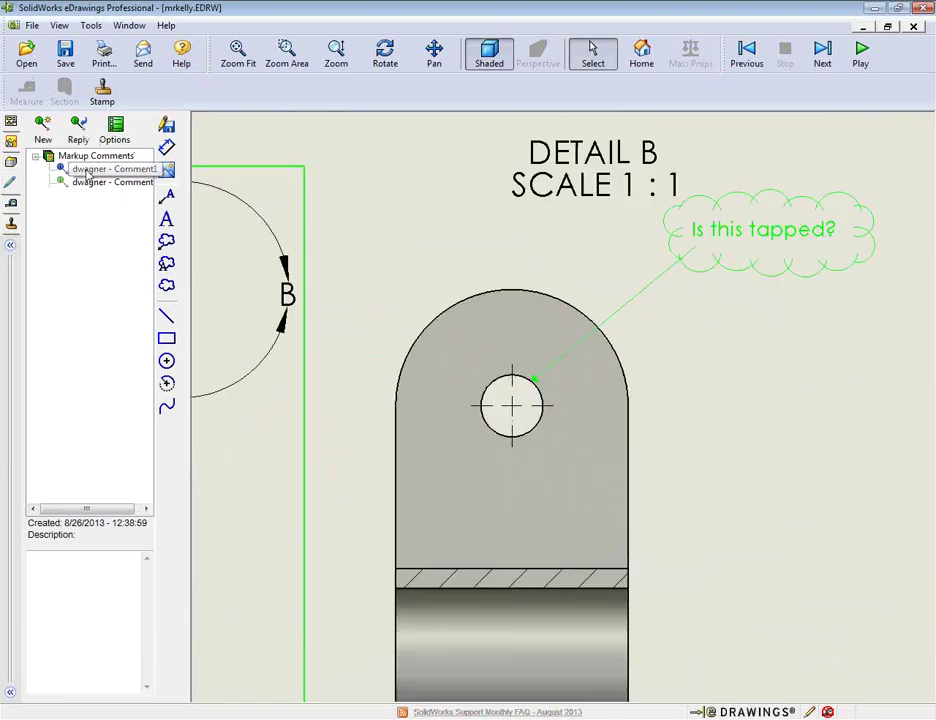
left_click(88, 183)
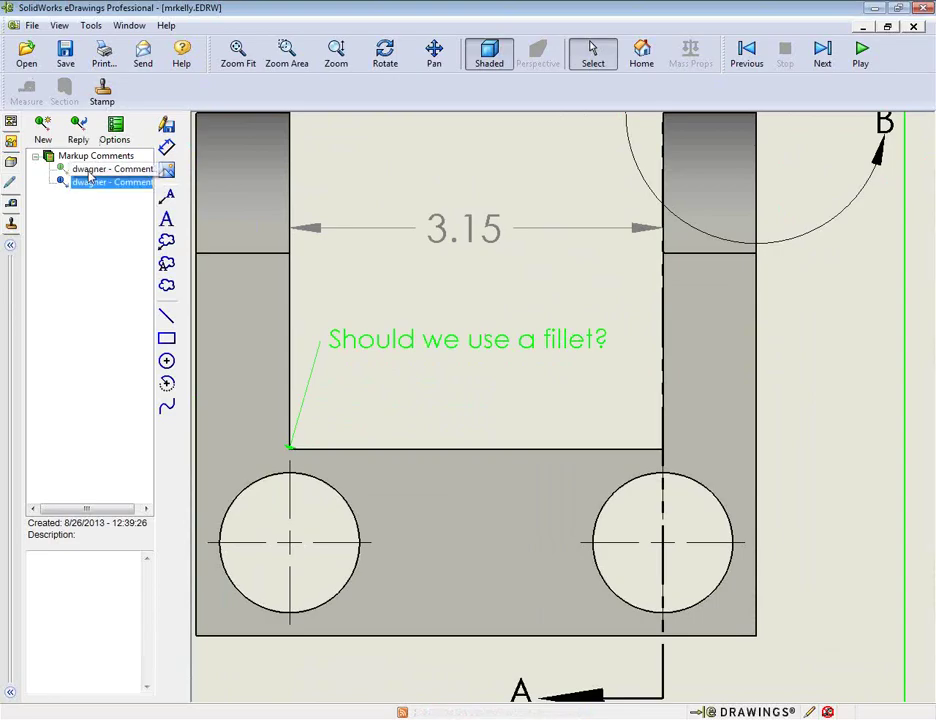
left_click(90, 170)
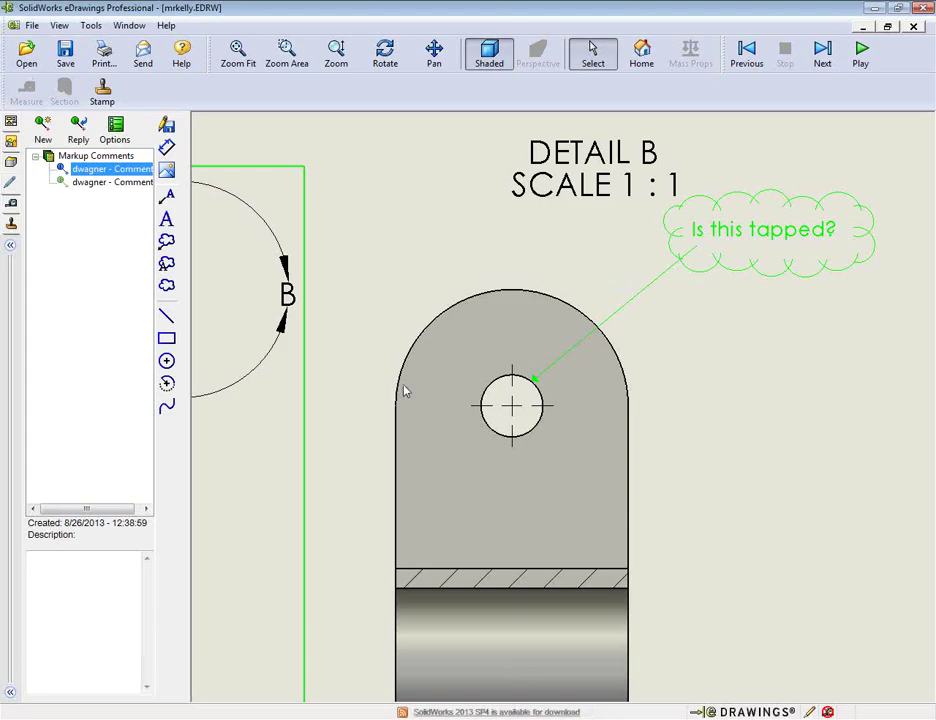
Switch back to SolidWorks, bring up the mrkelly part document and save it.
mouse_move(428, 712)
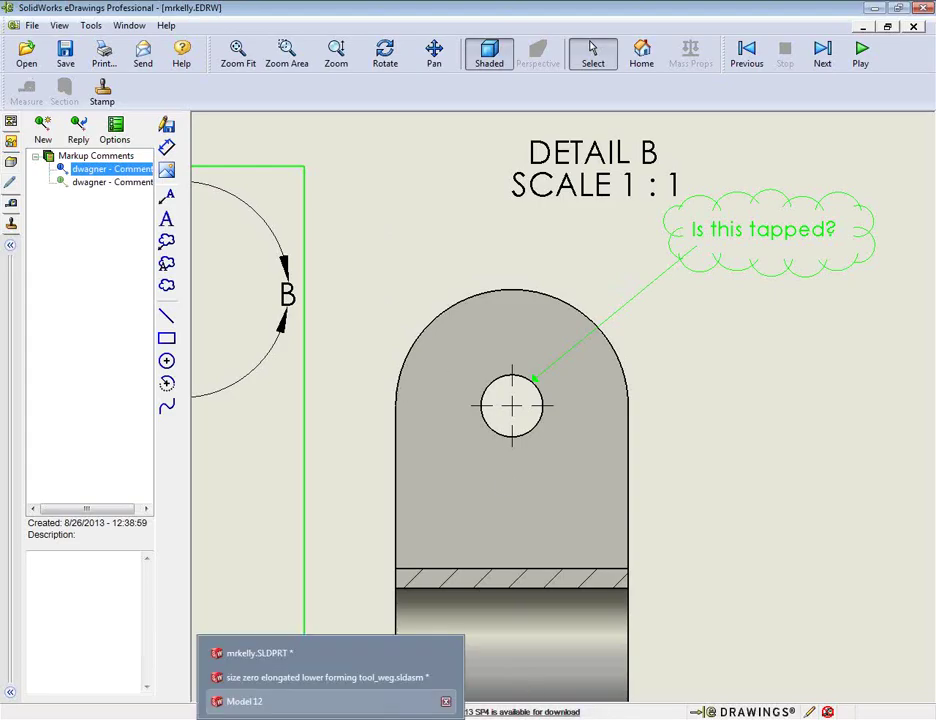
left_click(226, 674)
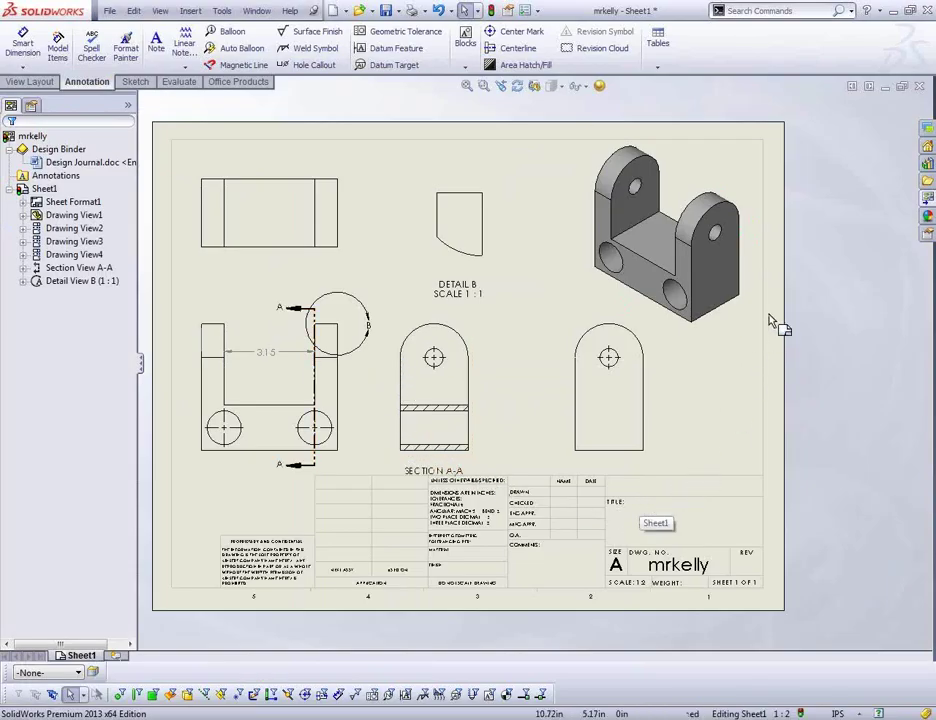
key("ctrl+Tab")
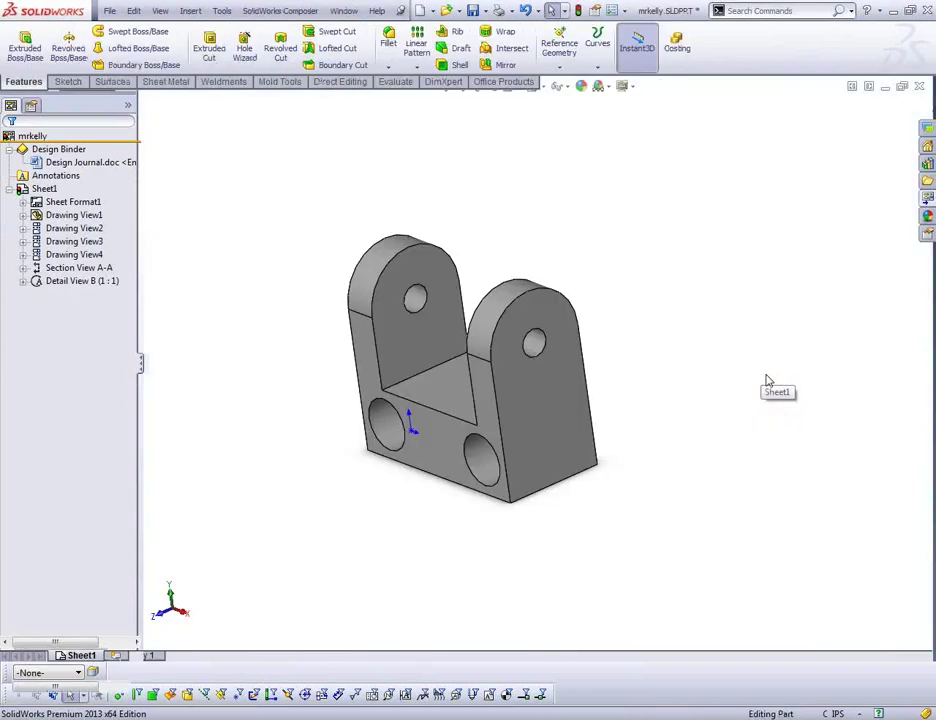
middle_click_drag(265, 263, 307, 321)
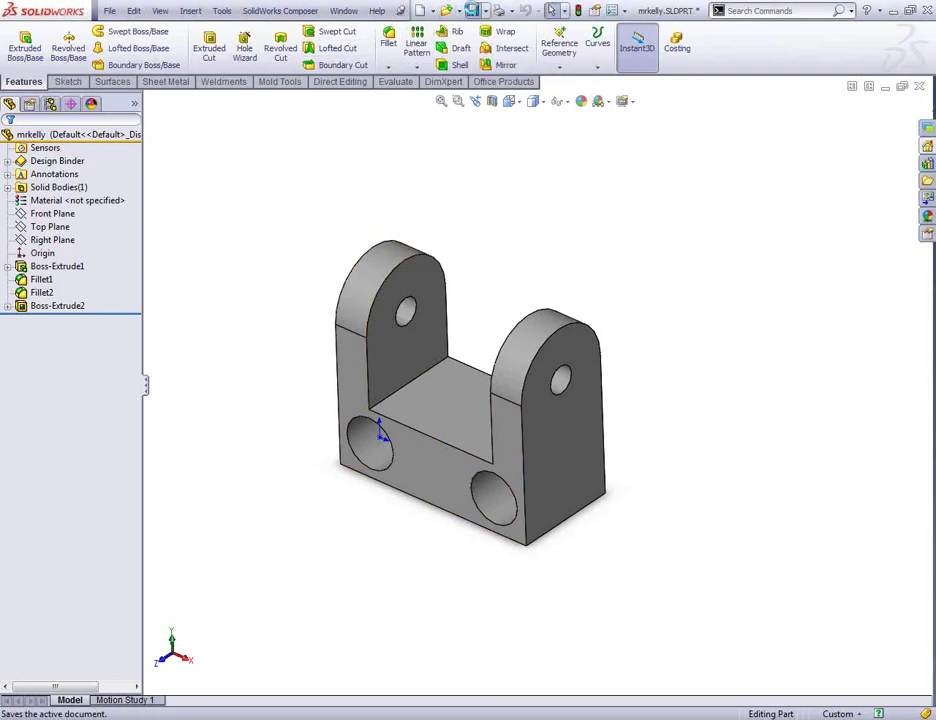
left_click(477, 12)
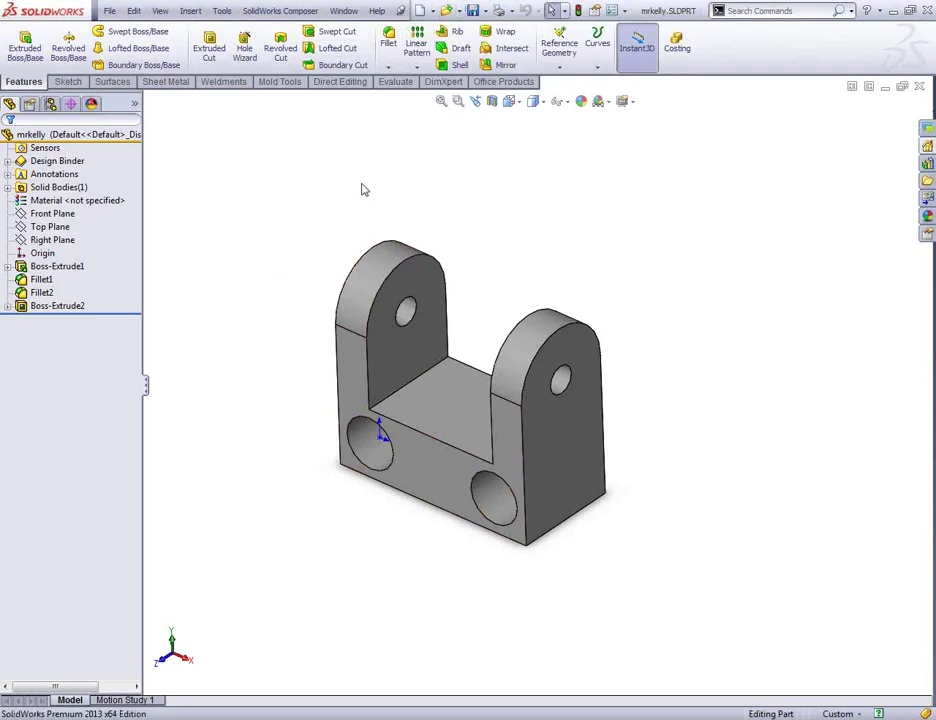
Save a copy of the mrkelly part as mrkelly.STEP in STEP AP203 format in the Parts folder.
left_click(484, 11)
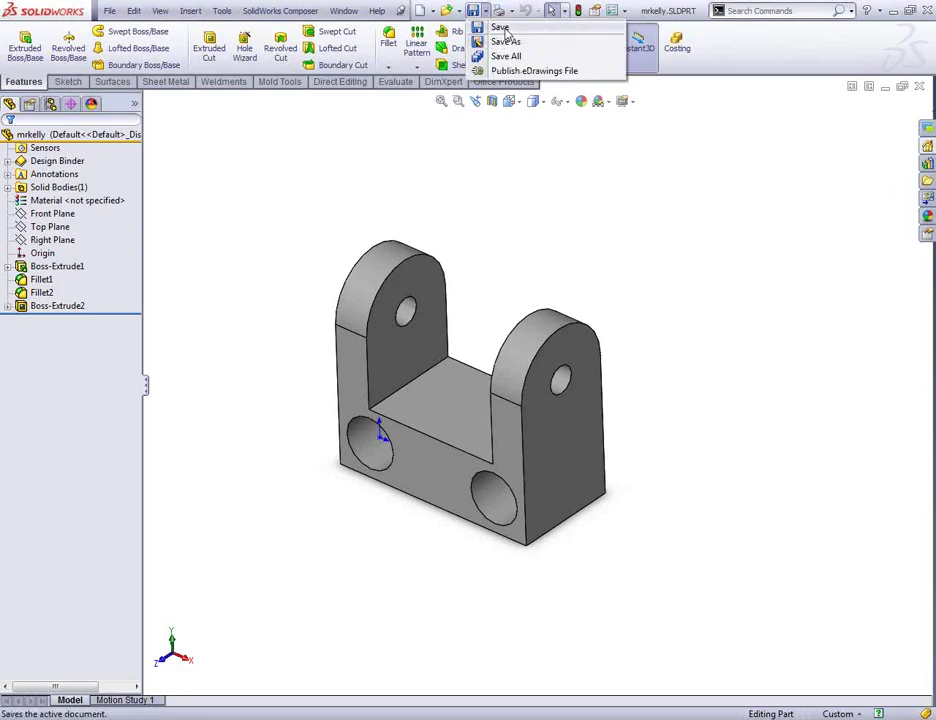
left_click(505, 42)
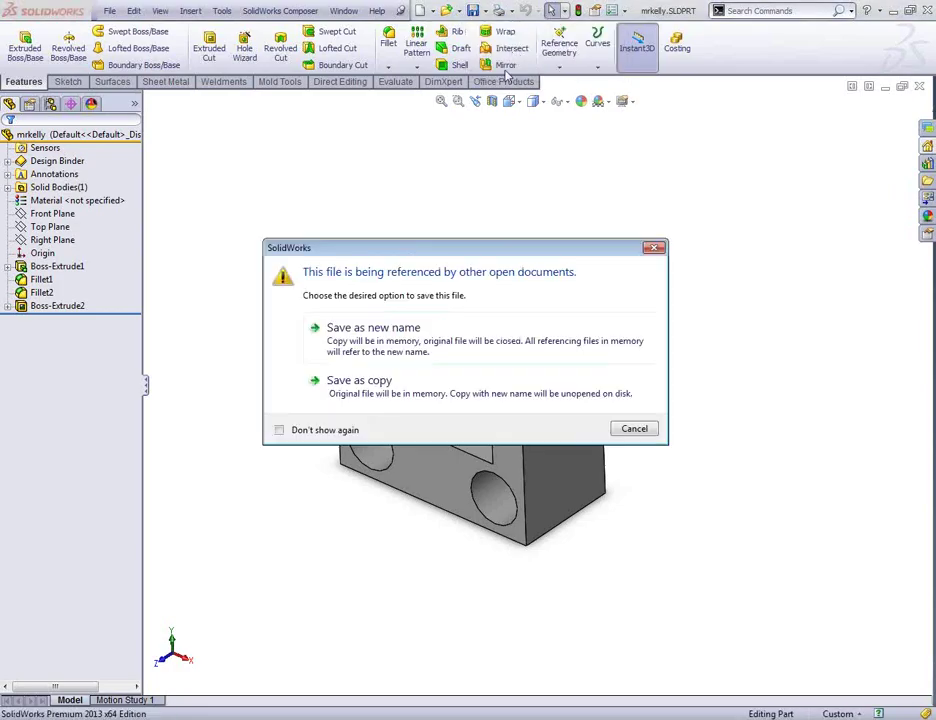
left_click(370, 382)
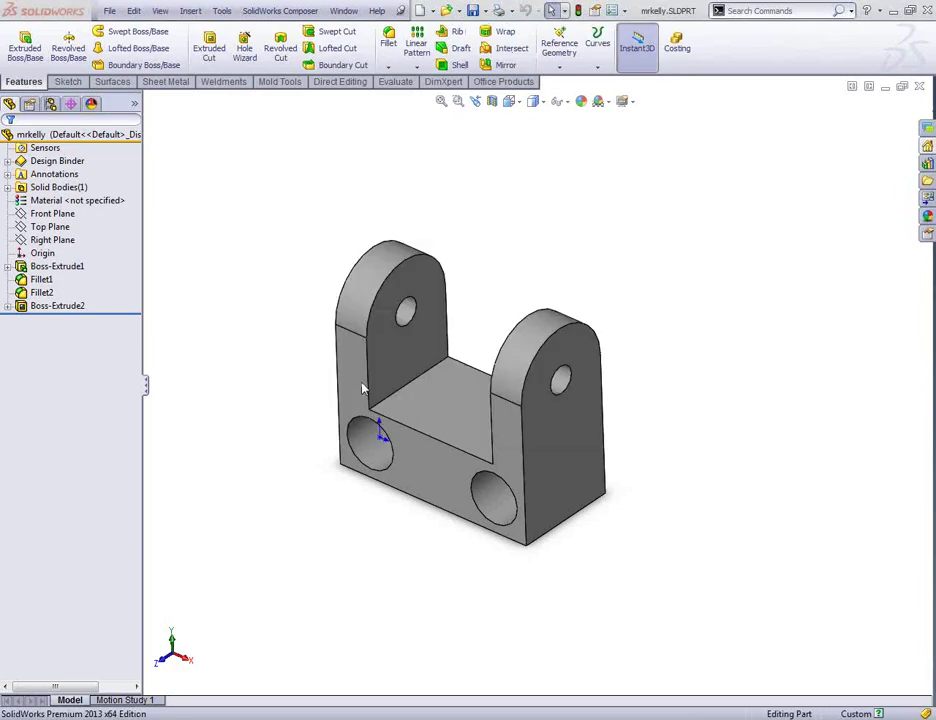
left_click(297, 458)
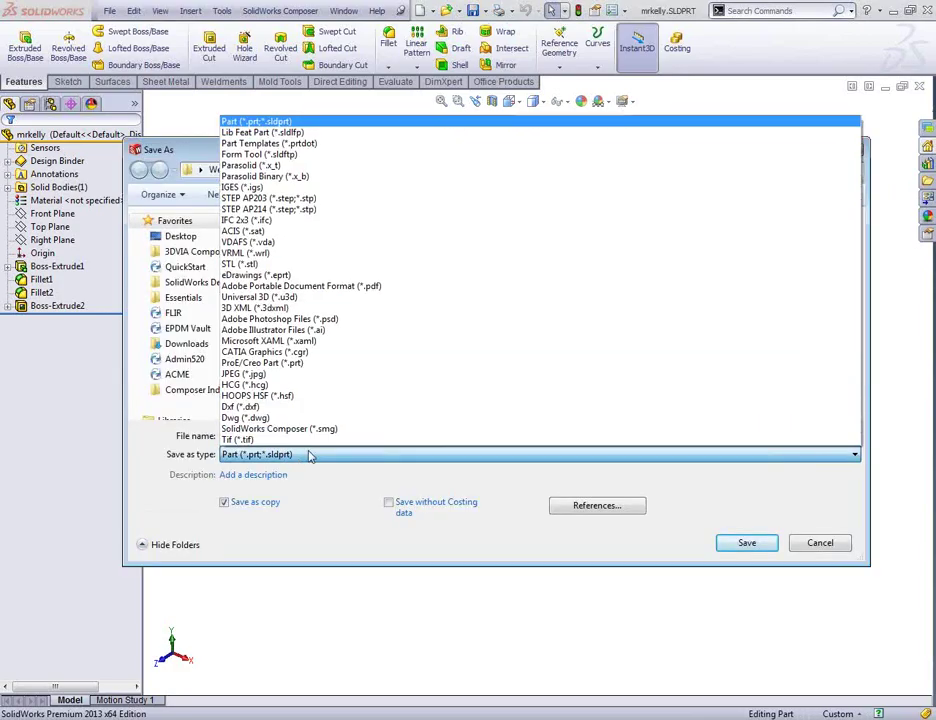
left_click(351, 198)
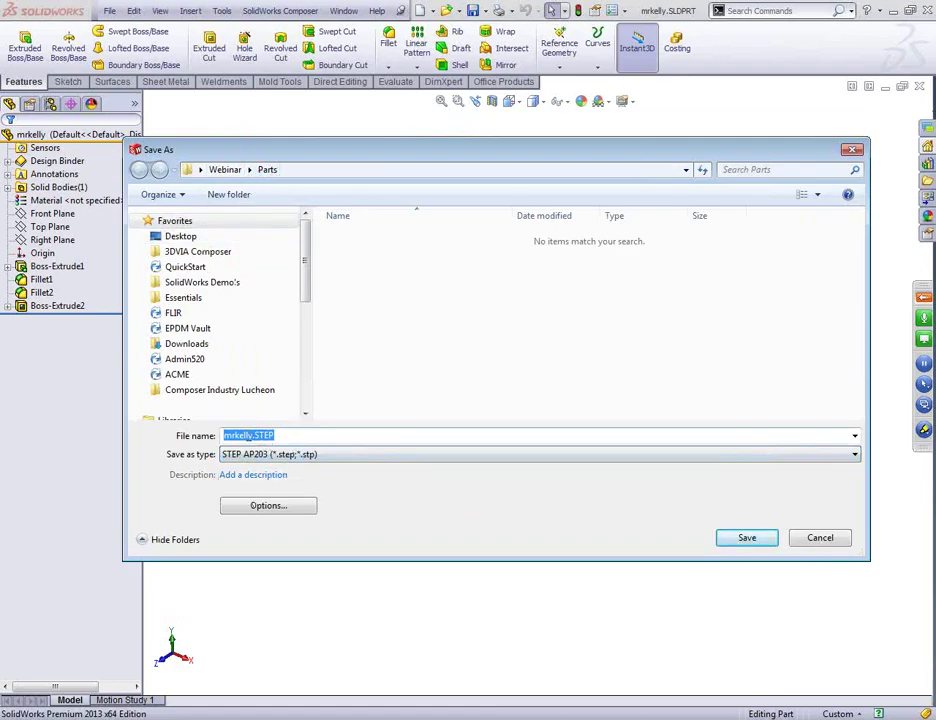
left_click(745, 538)
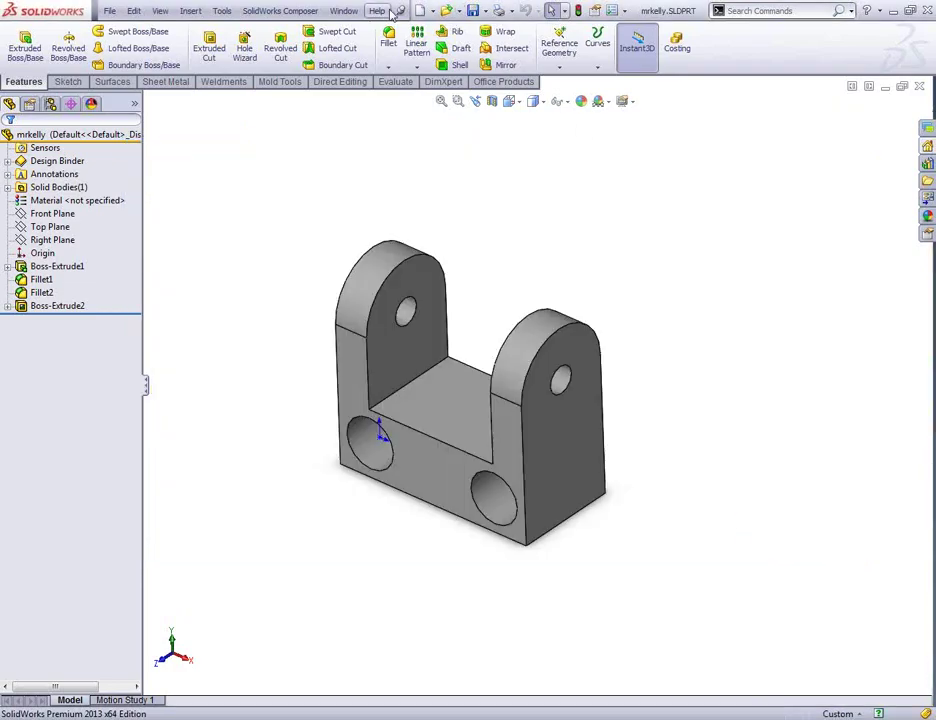
Close all open documents without saving the modified drawing and assembly.
left_click(350, 13)
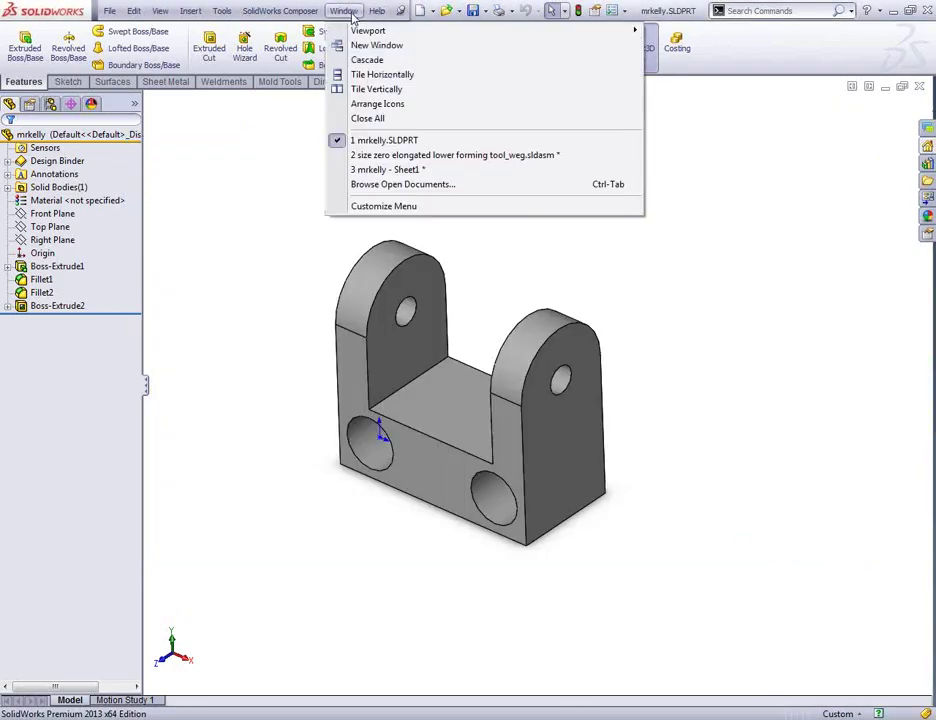
left_click(388, 128)
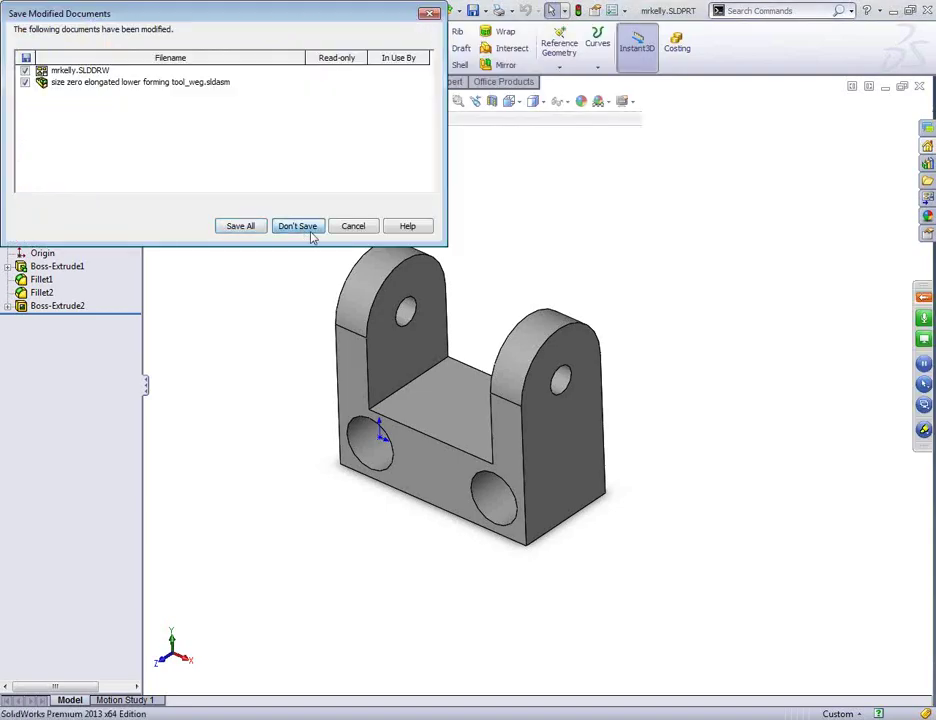
left_click(297, 227)
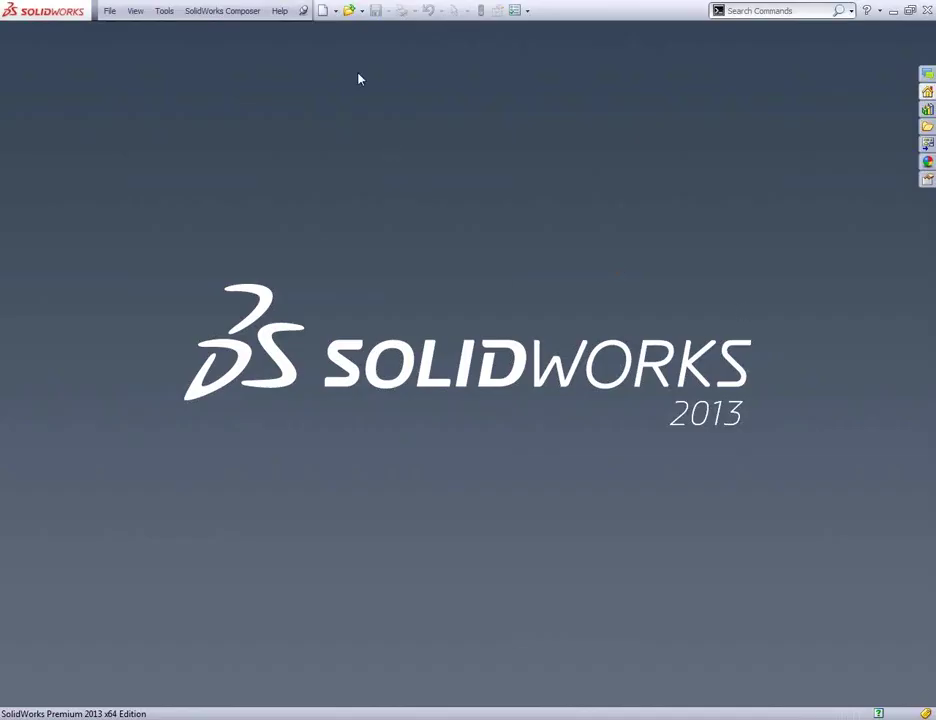
Open mrkelly.STEP from the Parts folder with the file type set to STEP AP203/214.
left_click(351, 15)
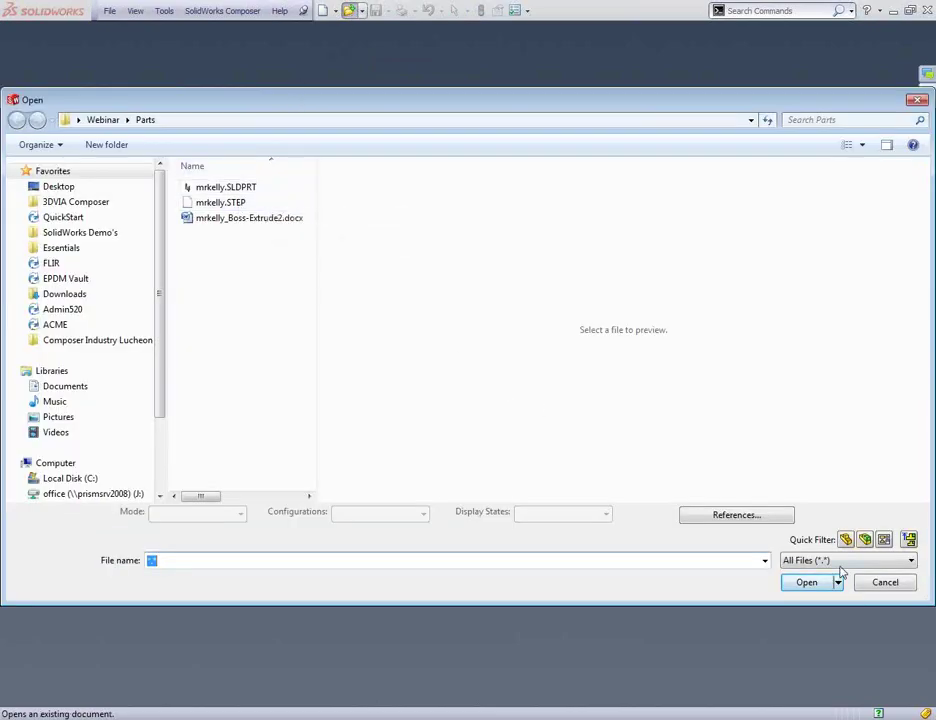
left_click(908, 560)
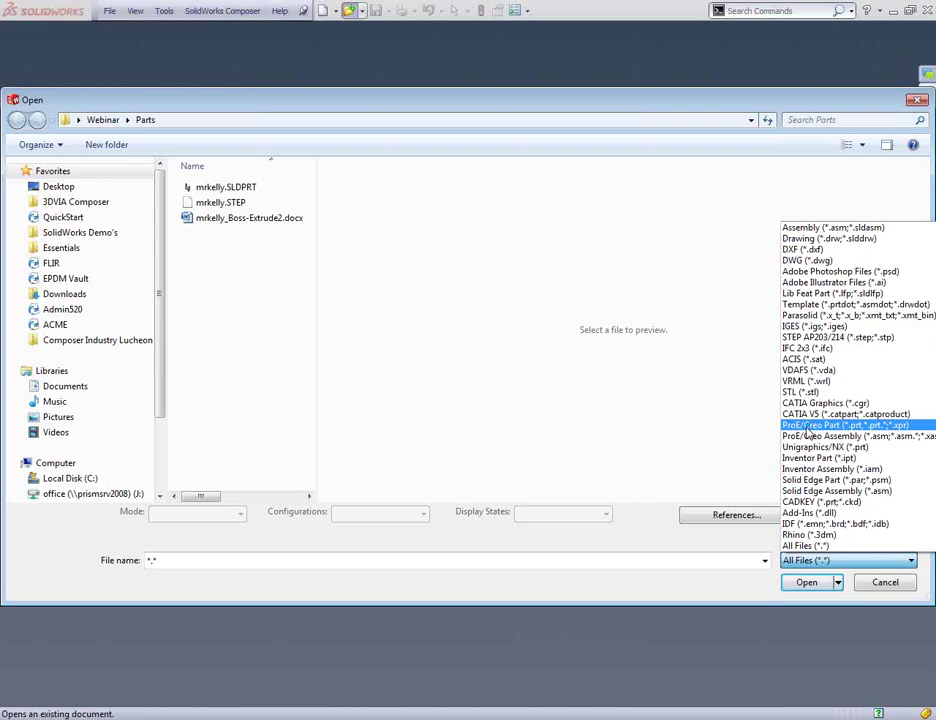
left_click(806, 338)
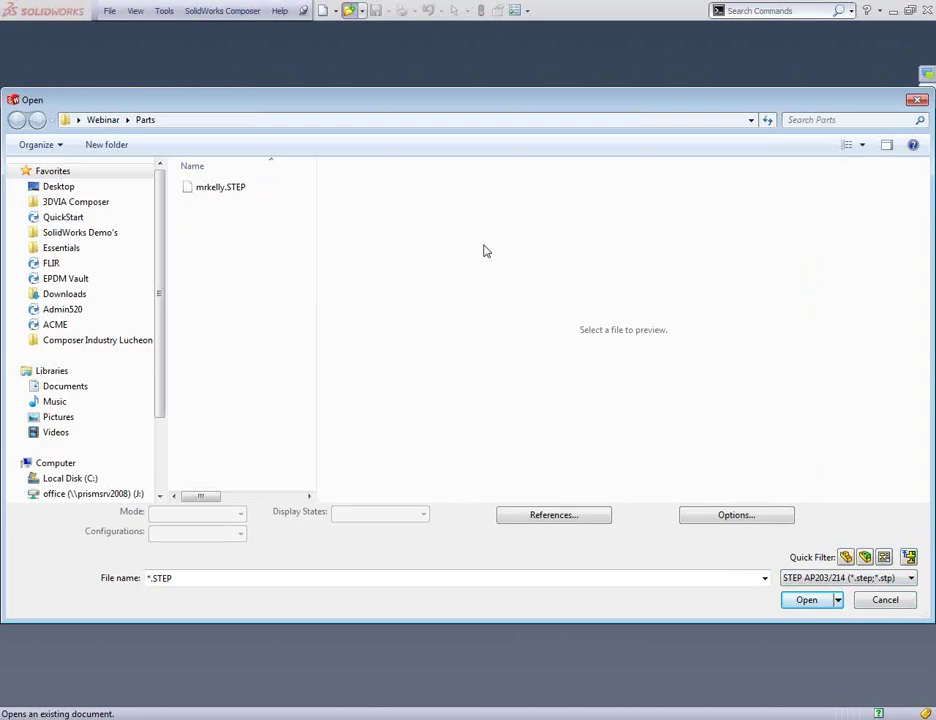
left_click(220, 188)
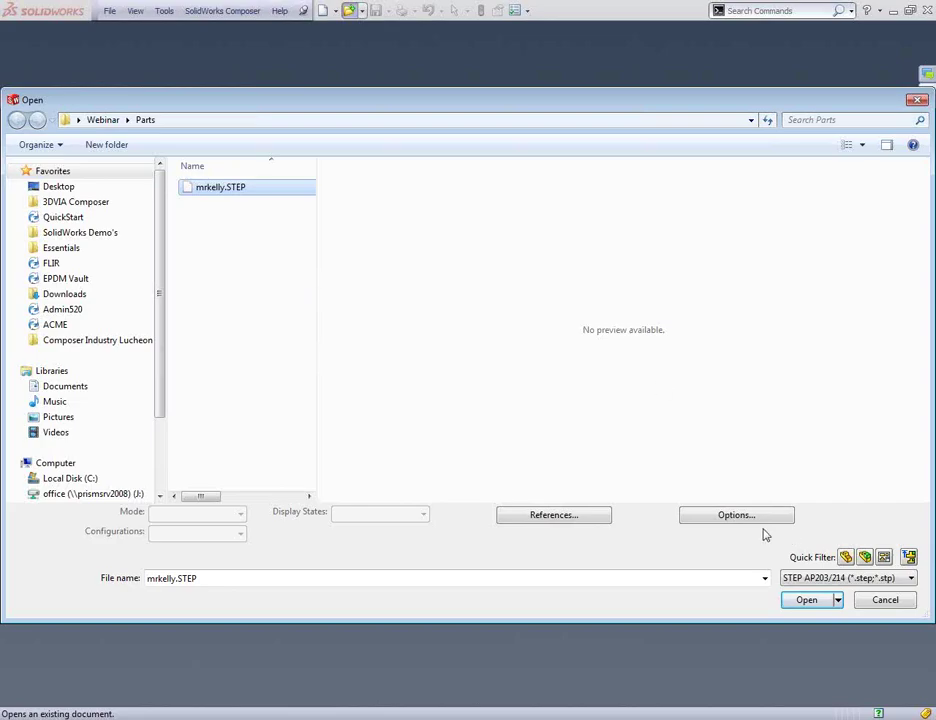
left_click(804, 601)
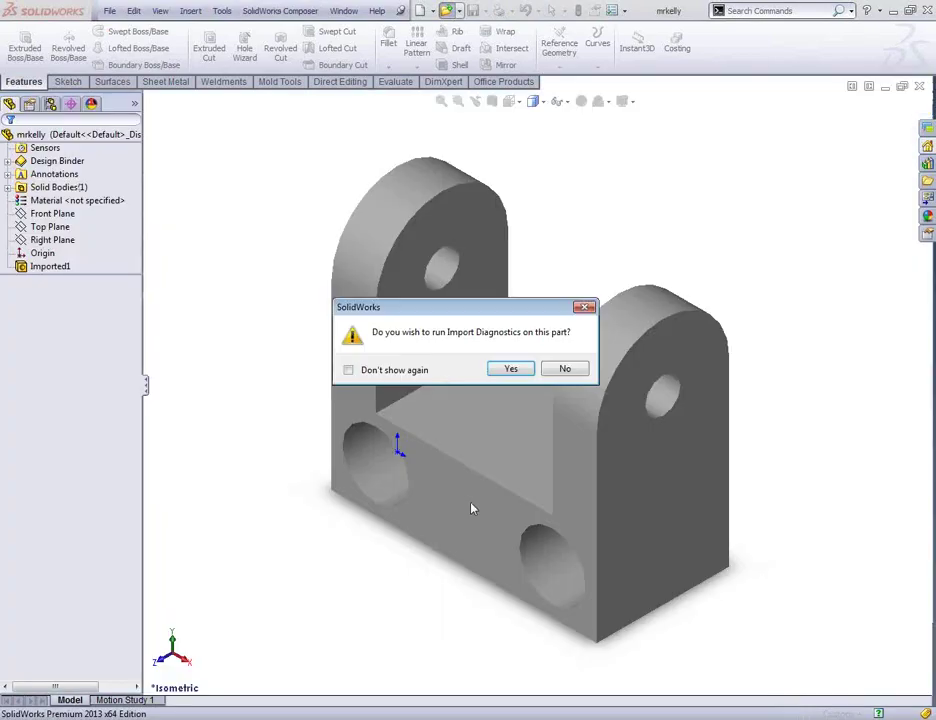
Run Import Diagnostics on the imported part, heal the faulty face and accept the repair.
left_click_drag(508, 307, 257, 449)
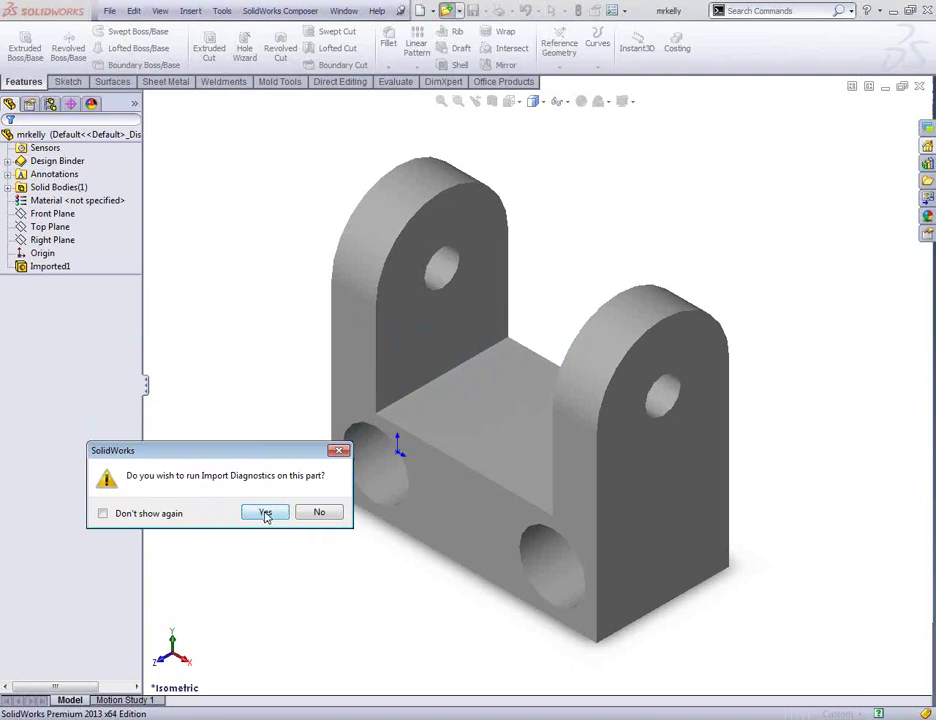
left_click(265, 513)
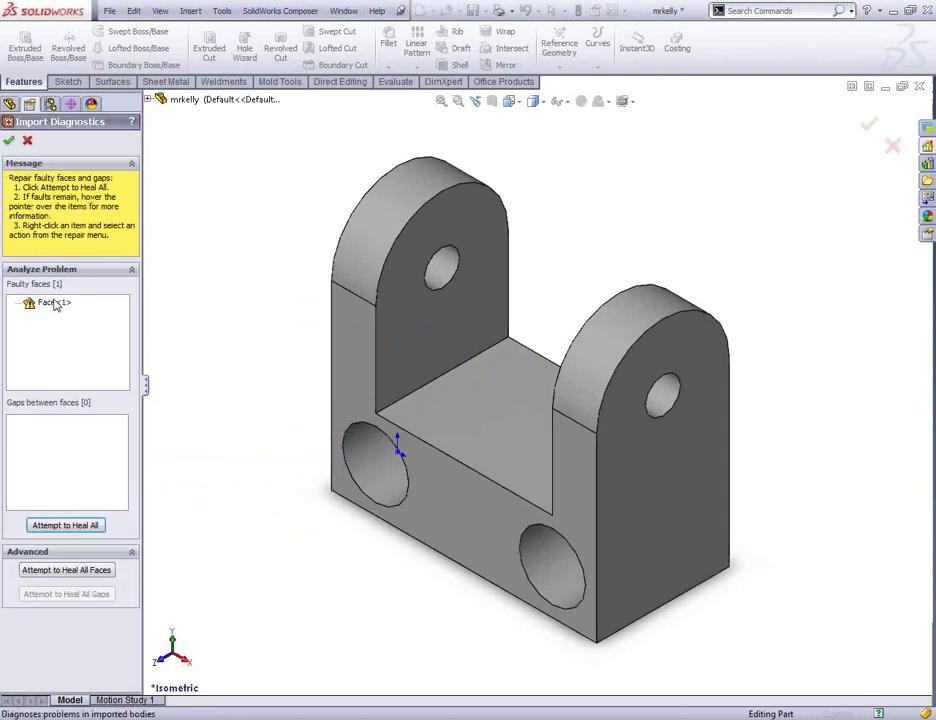
left_click(52, 303)
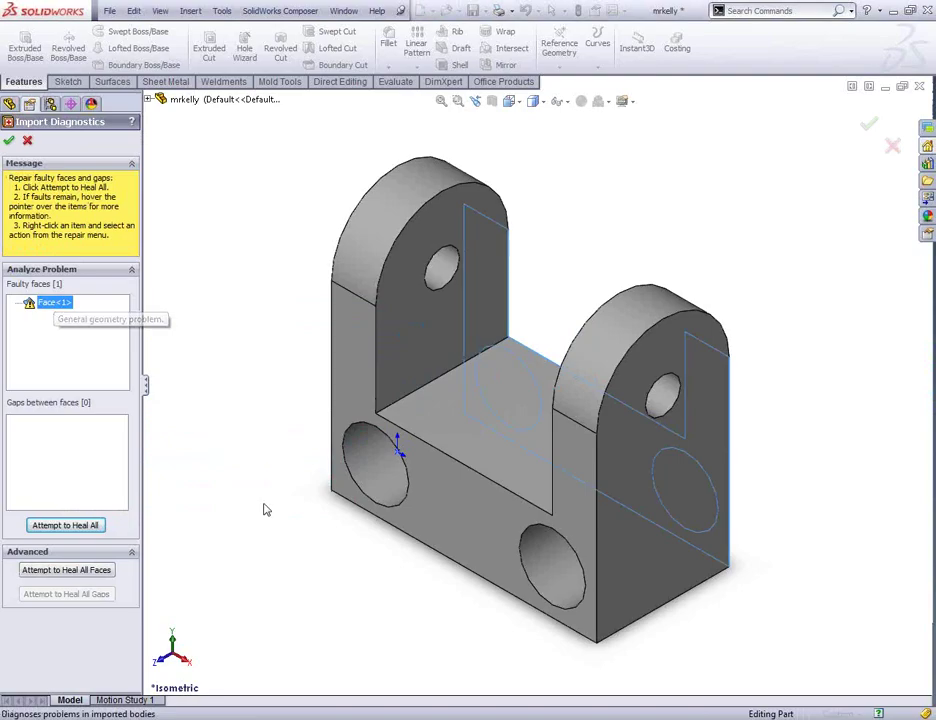
left_click(85, 528)
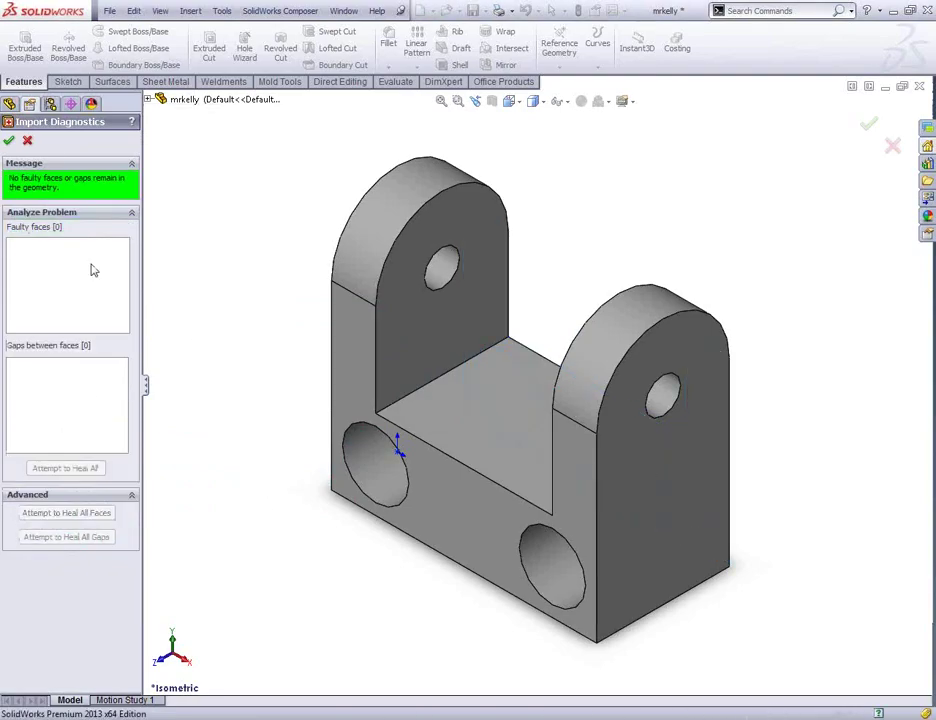
left_click(9, 140)
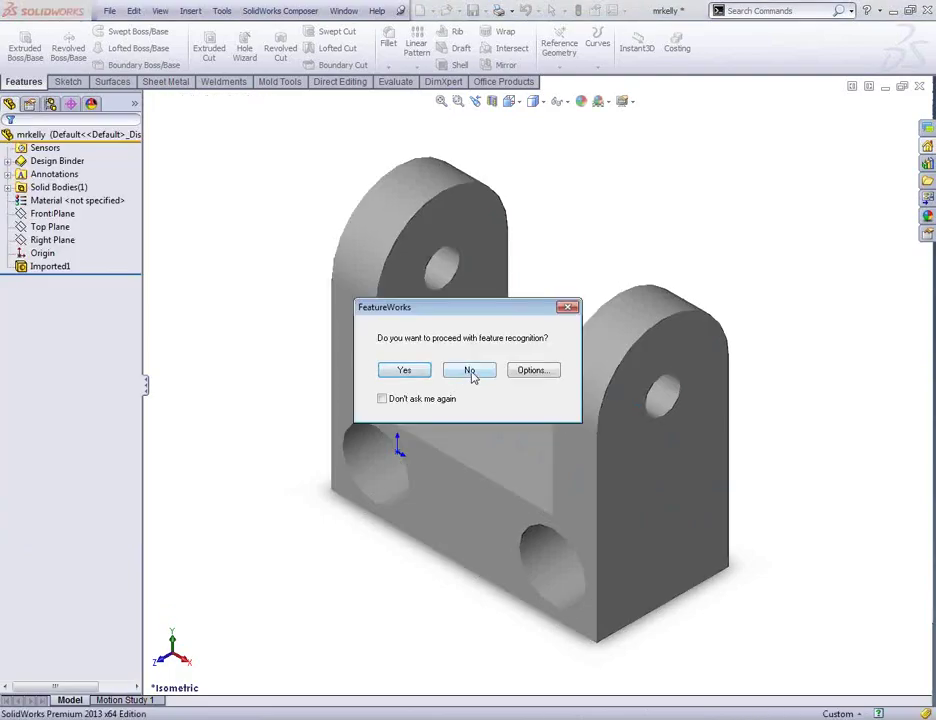
Decline automatic feature recognition for the imported body and display the part shaded with edges.
left_click_drag(463, 311, 100, 462)
left_click(195, 519)
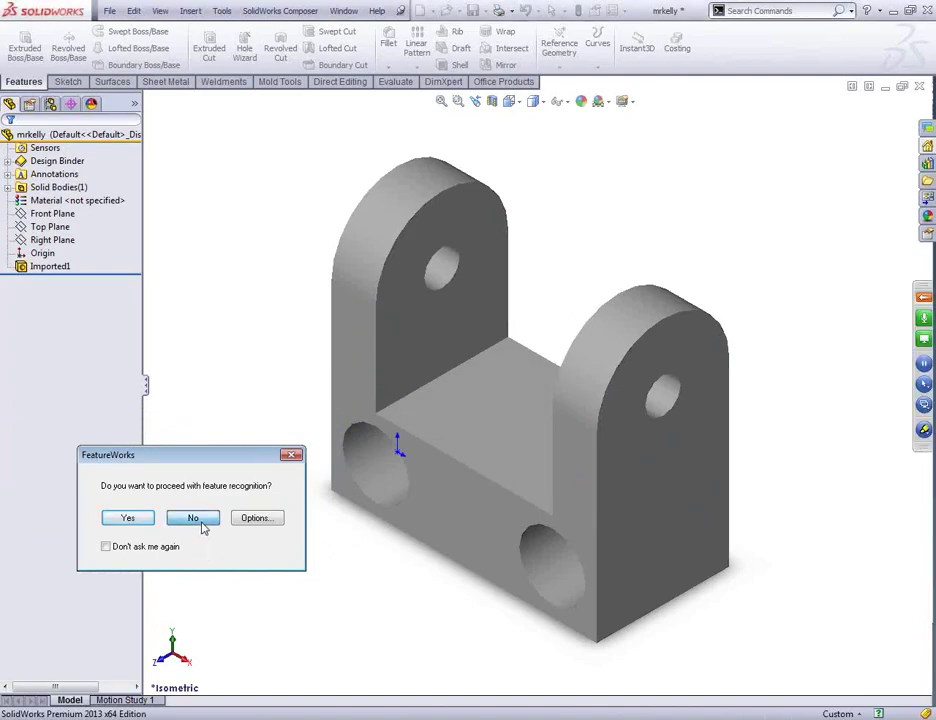
left_click(541, 102)
left_click(535, 120)
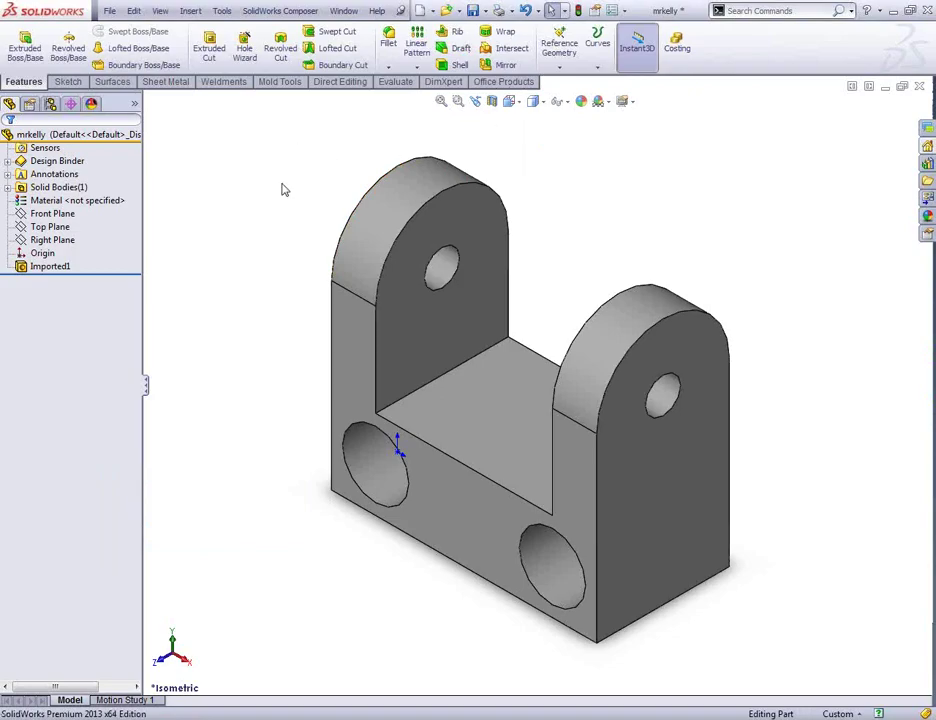
left_click(25, 267)
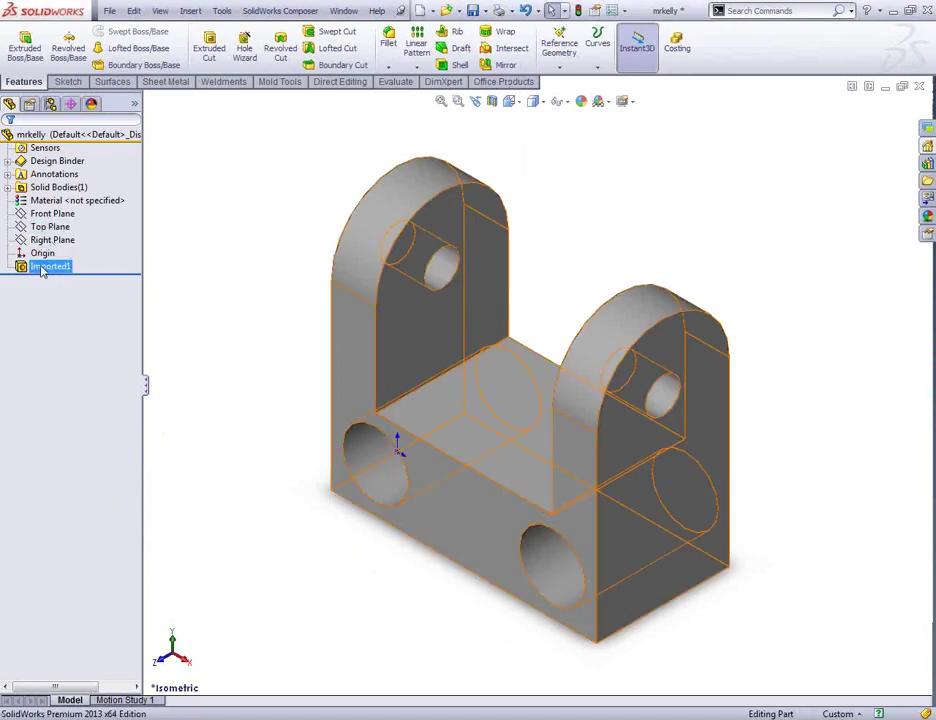
left_click(213, 411)
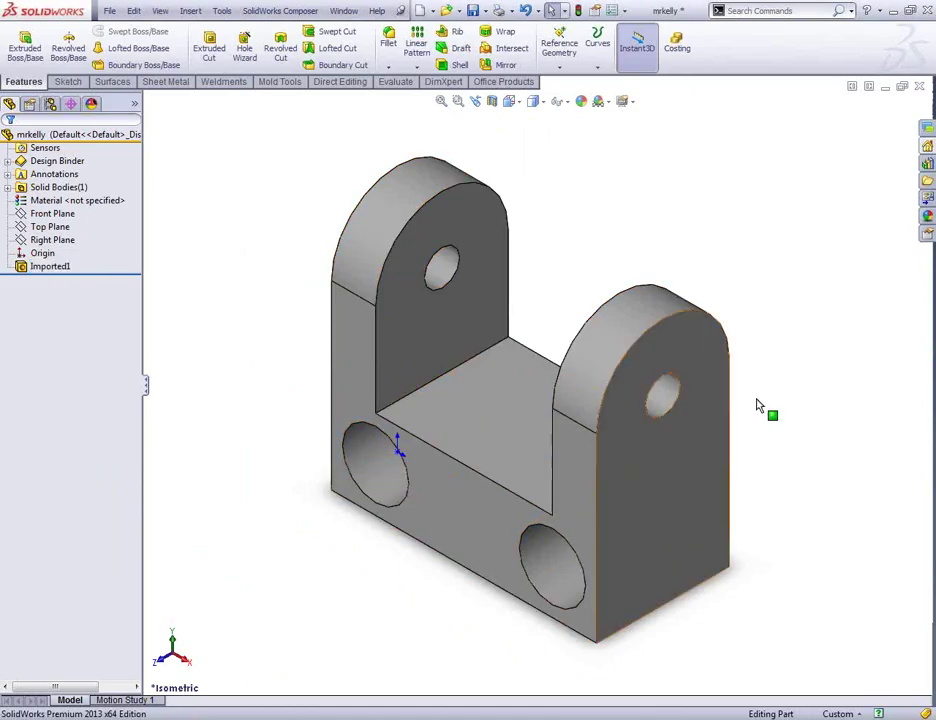
Edit the imported through hole near the top of the upright so that it is recognized as a hole feature.
middle_click_drag(760, 608, 686, 375)
left_click(665, 380)
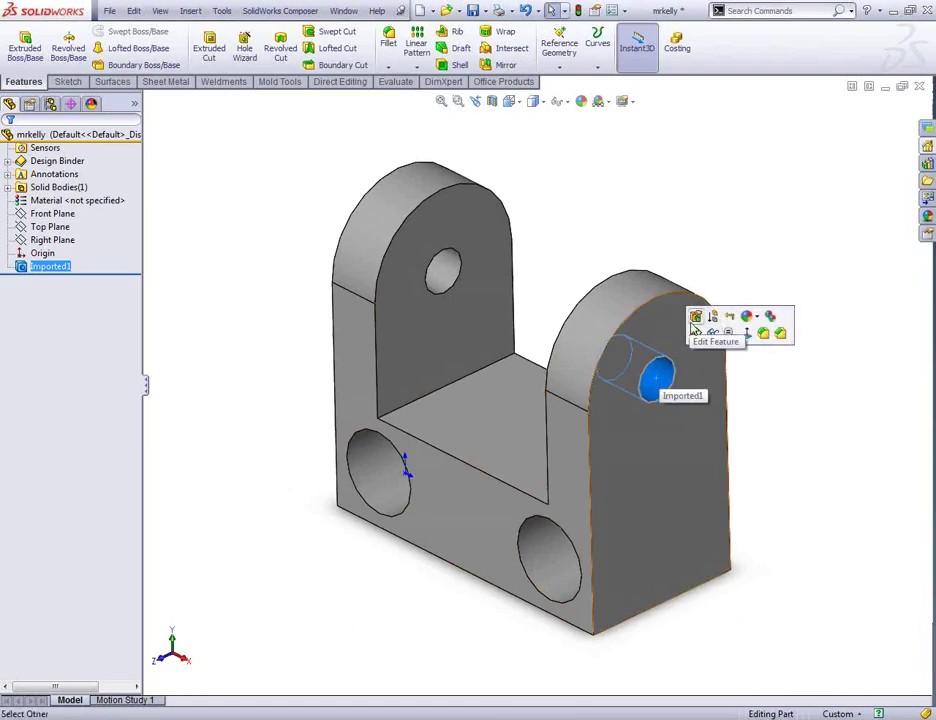
left_click(695, 318)
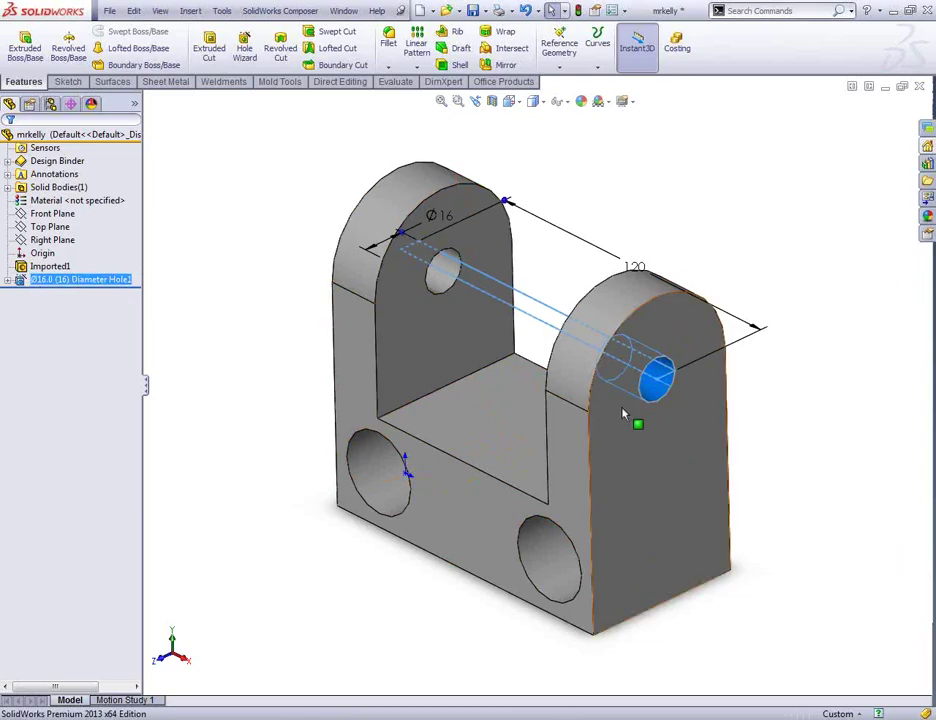
Edit the recognized 16 mm hole feature and place two more hole positions below it on the upright's outer face.
right_click(21, 281)
left_click(93, 371)
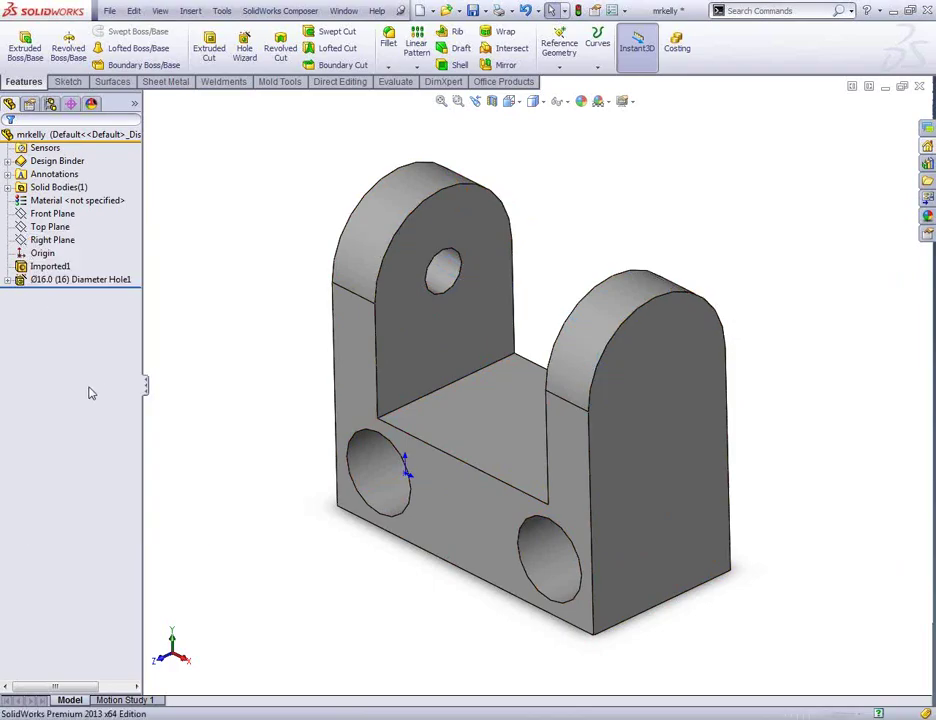
left_click(82, 164)
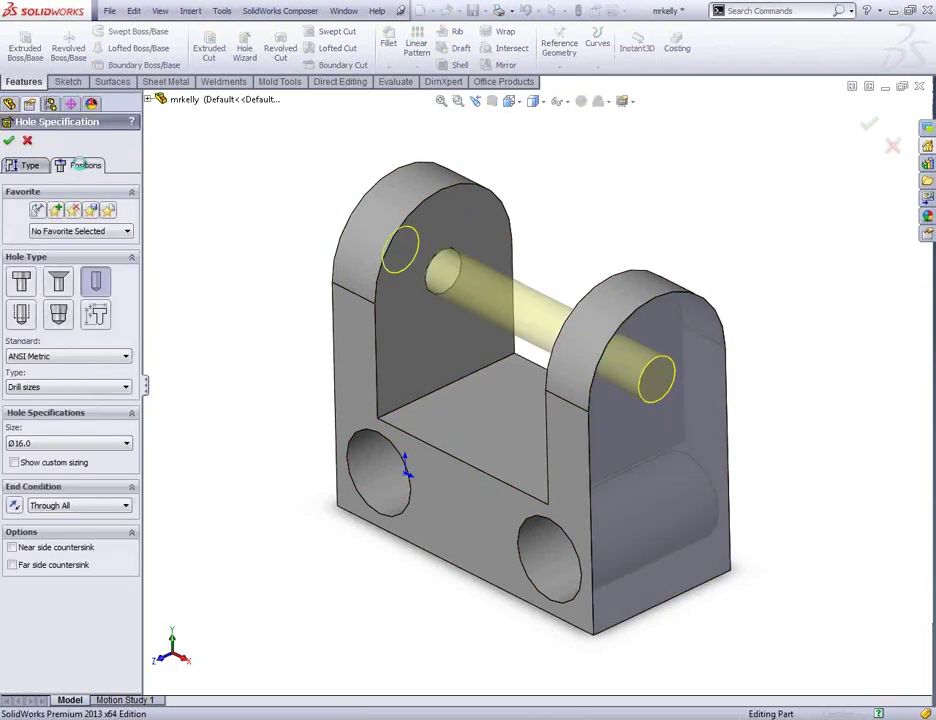
left_click(623, 445)
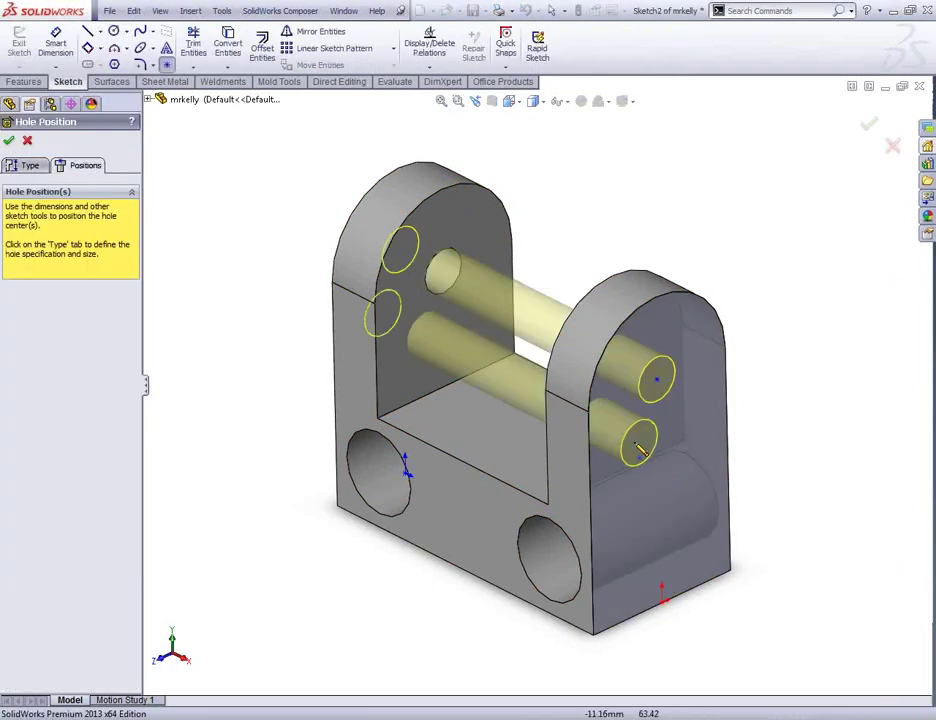
left_click(694, 437)
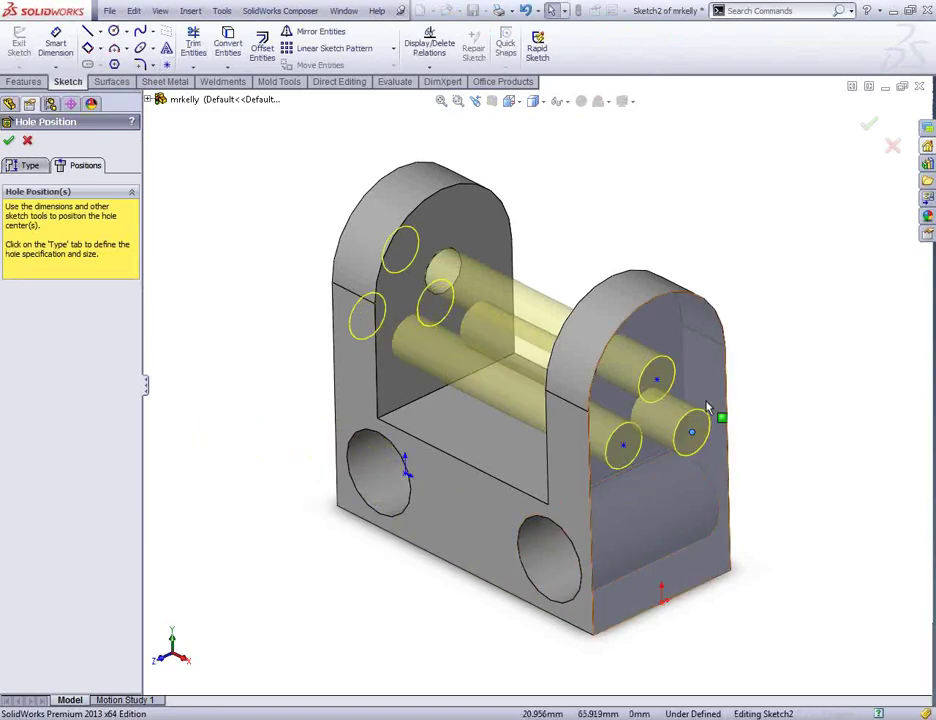
Remove the two extra hole positions and finish editing the hole with only its original position.
key("ctrl+z")
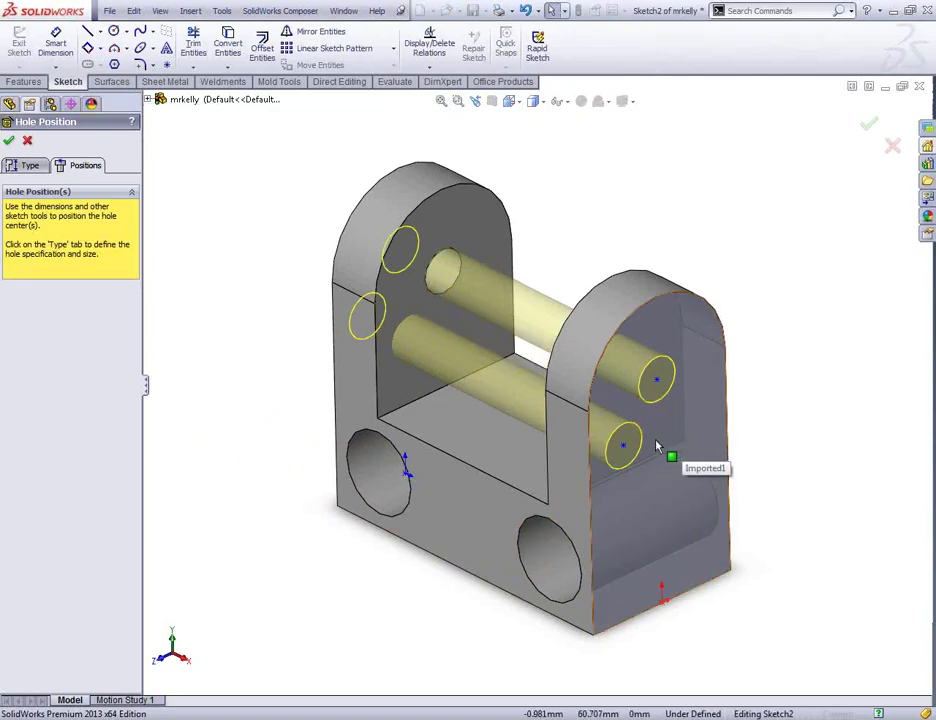
left_click(622, 446)
key("Delete")
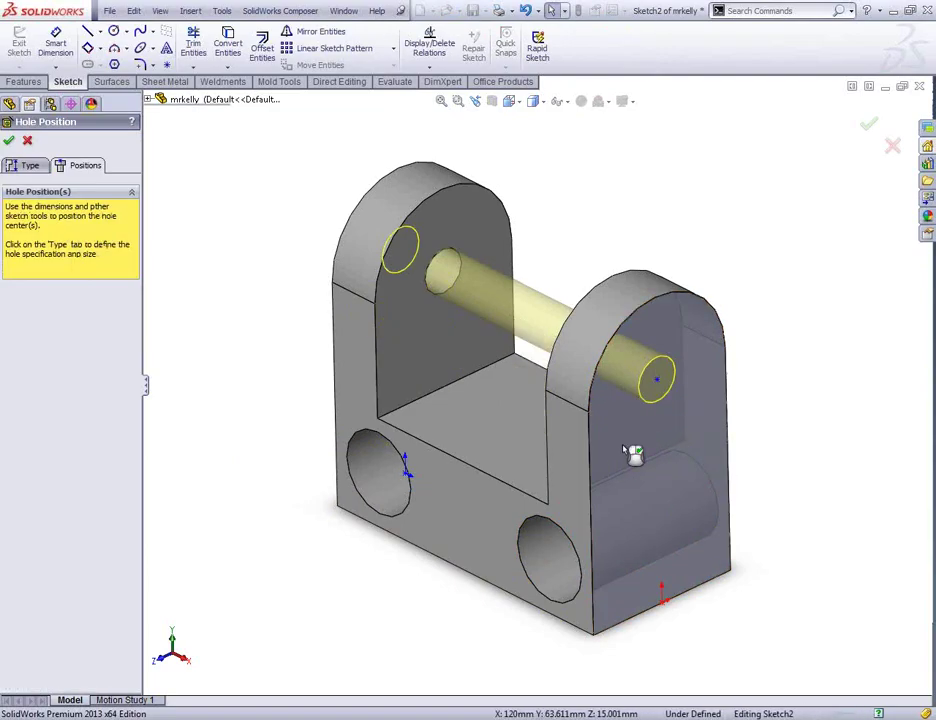
key("Return")
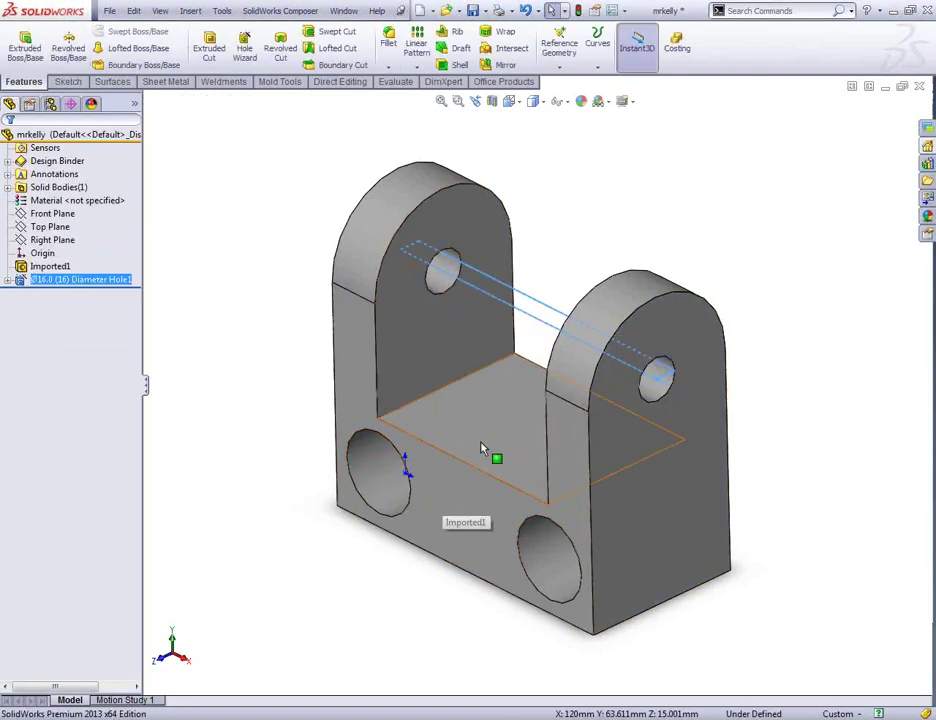
left_click(329, 474)
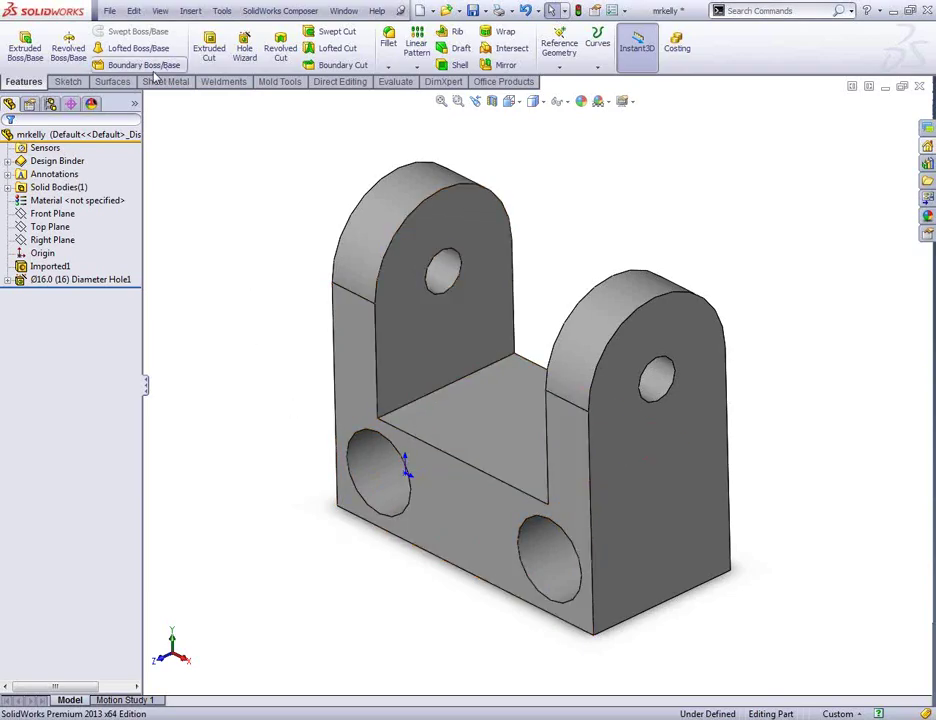
Add a 10 mm constant-radius fillet to the two outer bottom edges at the ends of the bracket's base.
left_click(389, 43)
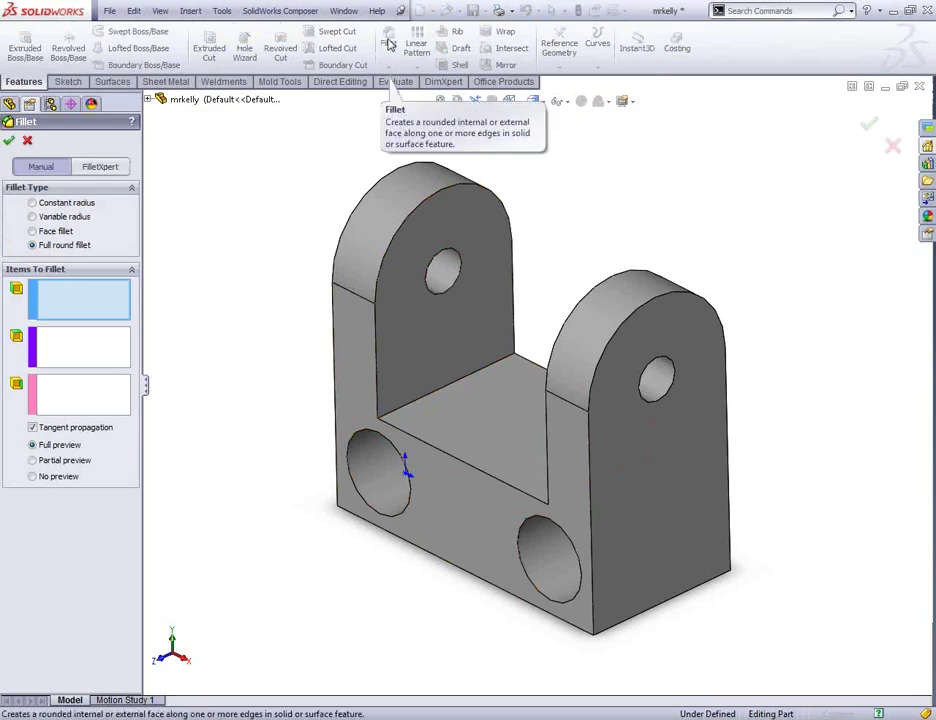
left_click(32, 204)
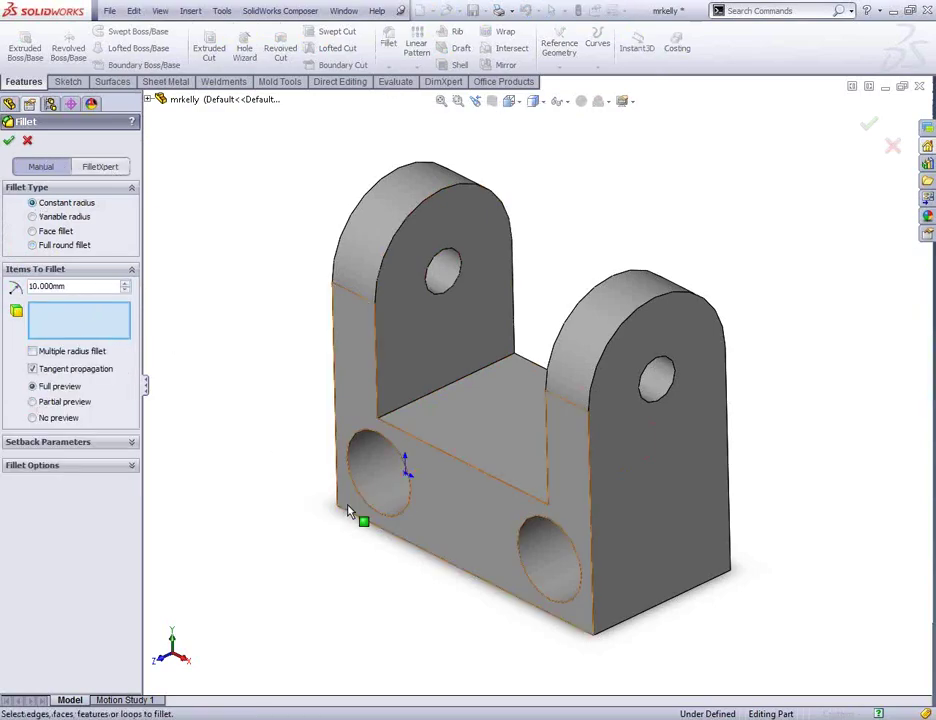
left_click(352, 508)
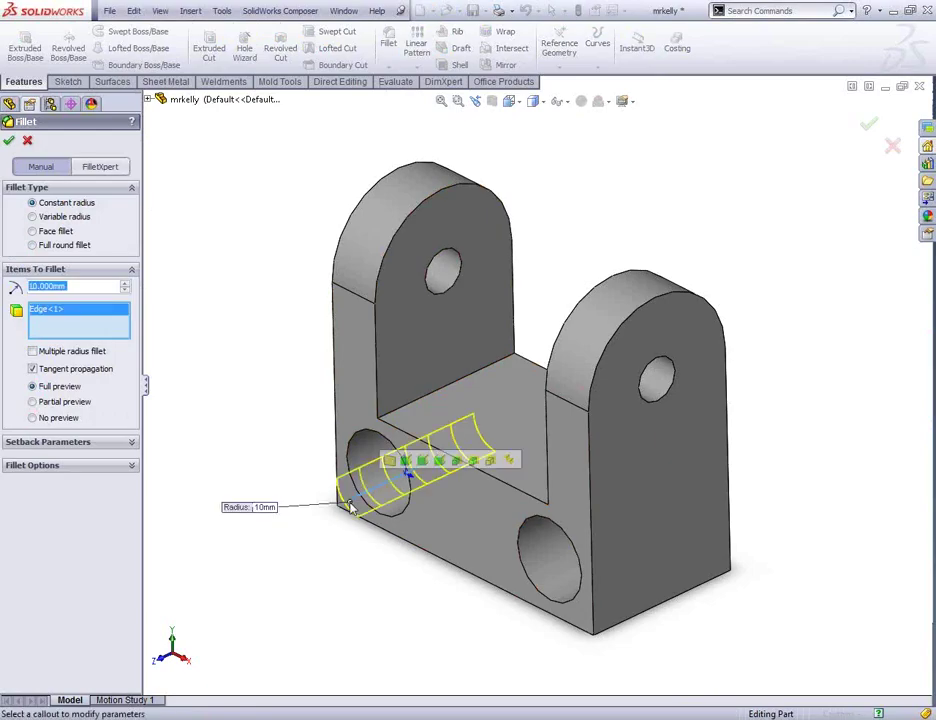
left_click(630, 628)
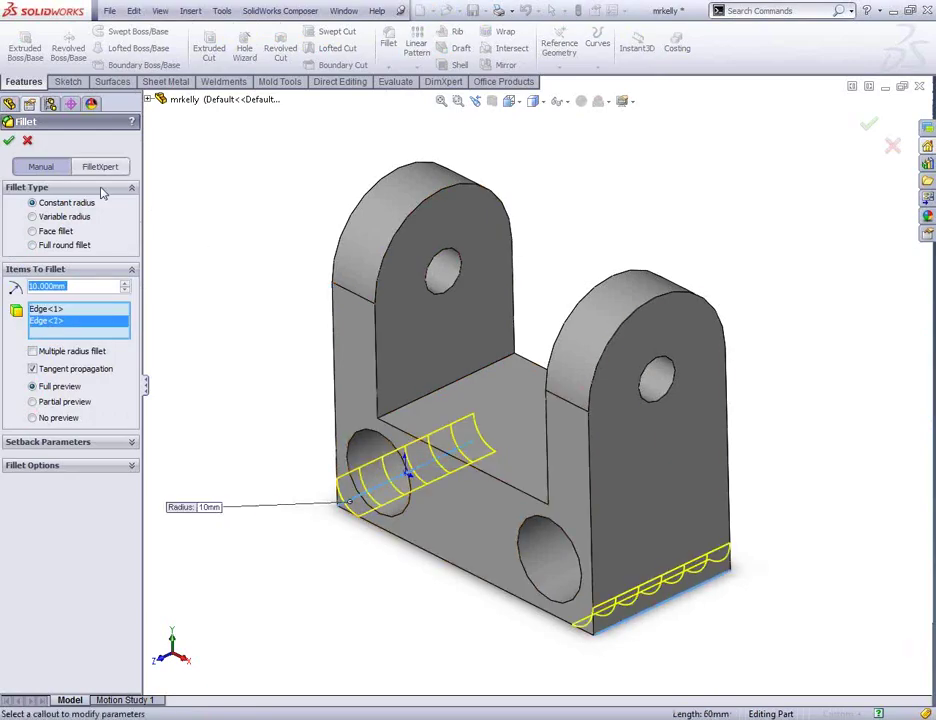
left_click(9, 143)
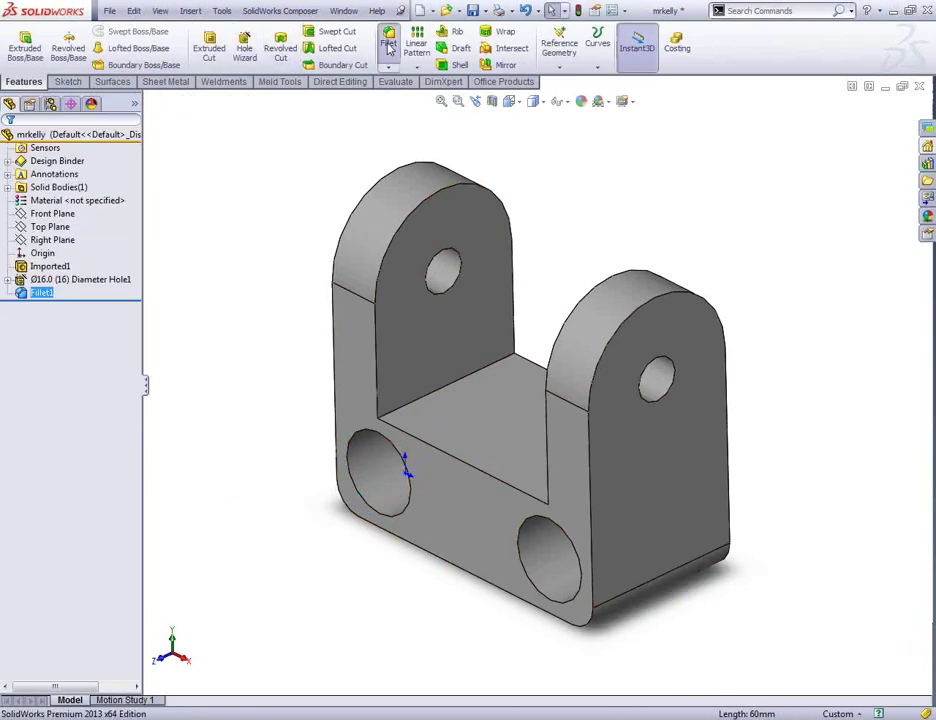
Add a 1 mm constant-radius fillet to all nine connected edges around the bracket's inner U-shaped faces.
key("Return")
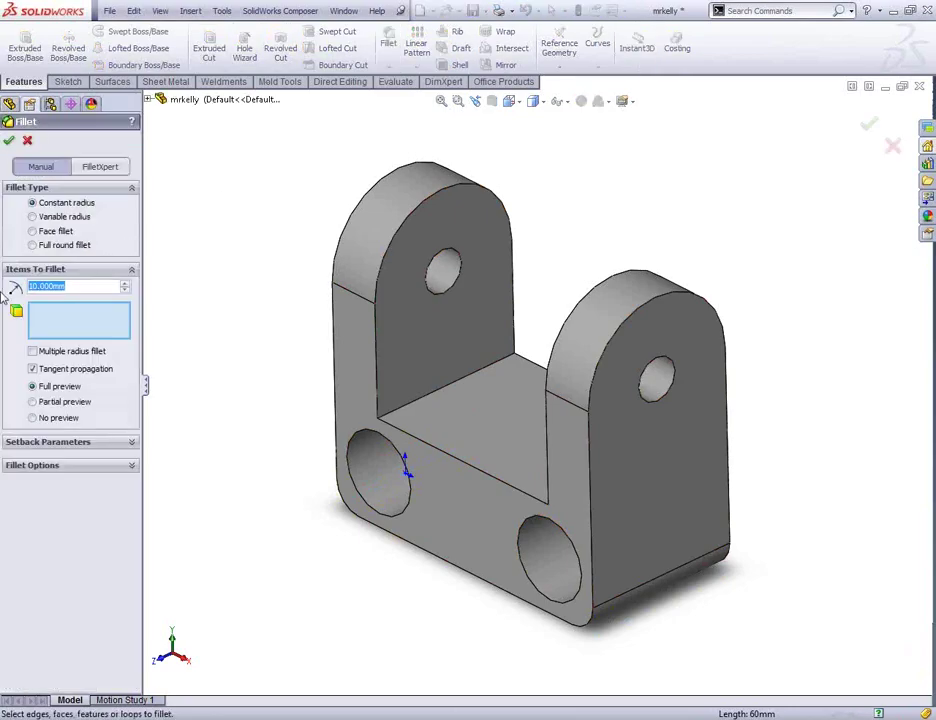
type("1")
left_click(445, 453)
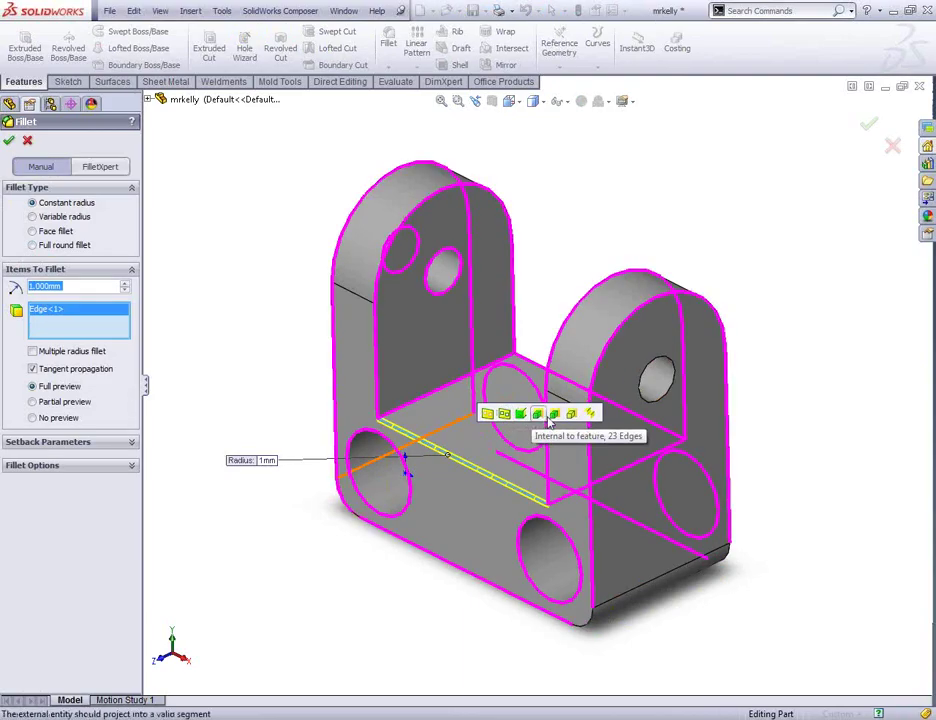
left_click(571, 418)
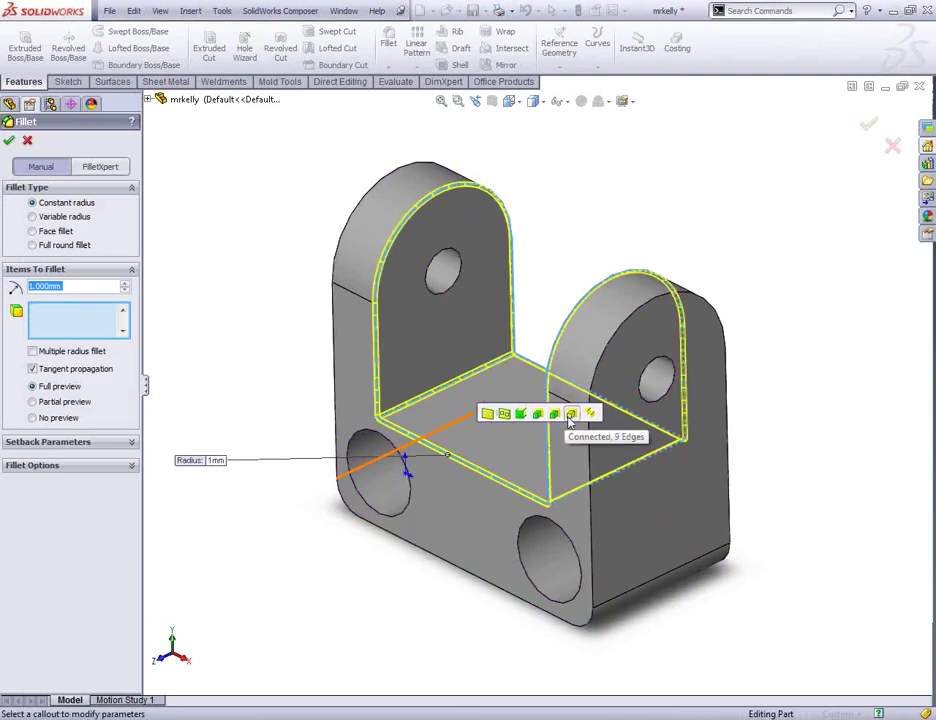
key("Return")
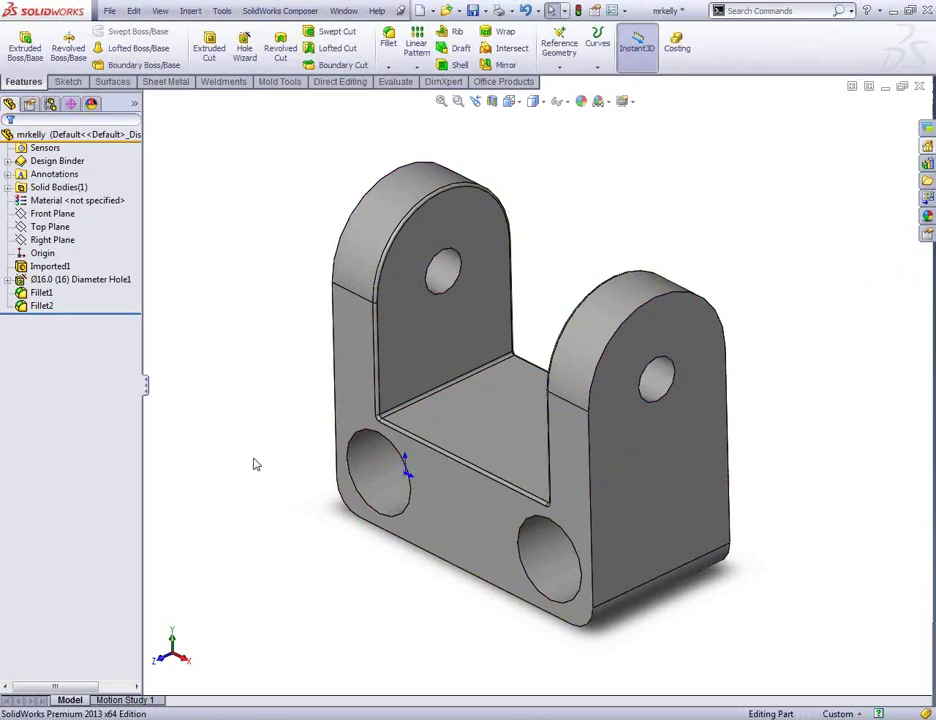
Create a drawing from the part, saving the part to the Desktop and using the A (ANSI) Landscape sheet format.
middle_click_drag(287, 515, 415, 465)
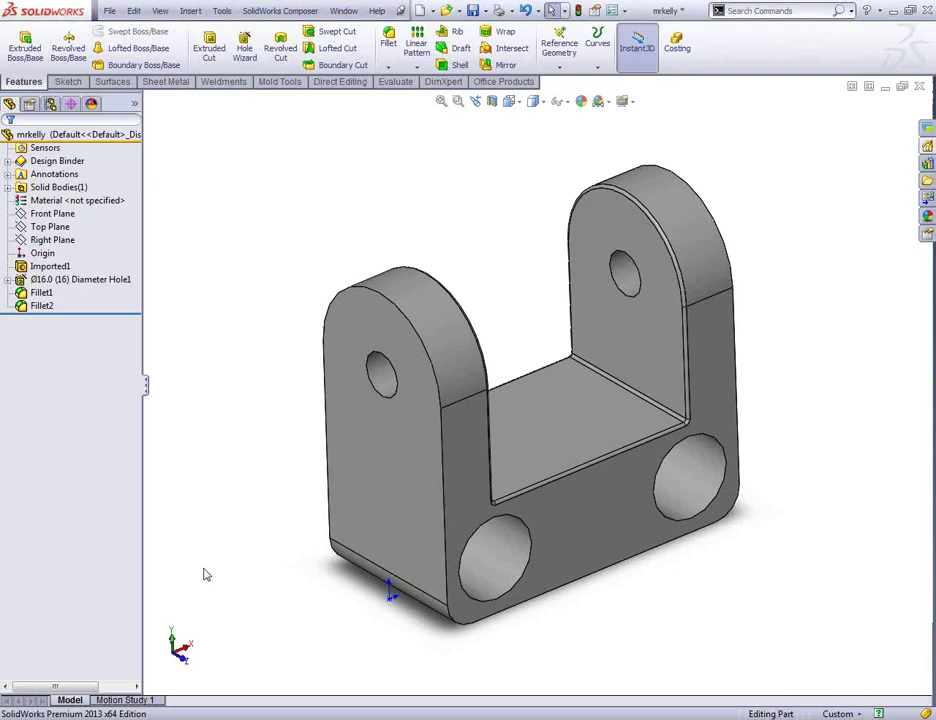
left_click(433, 10)
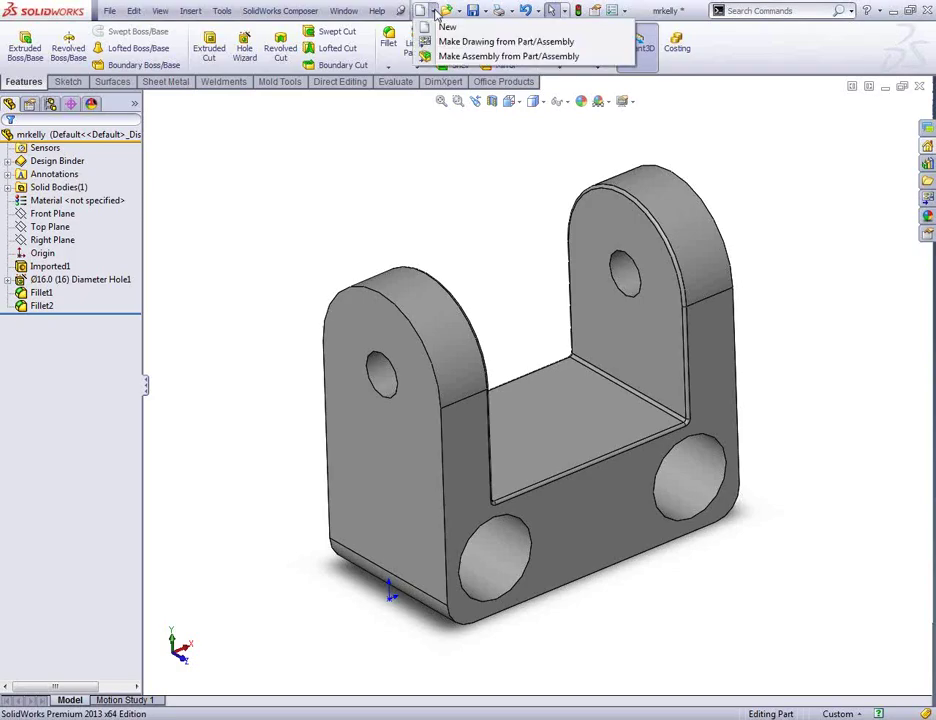
left_click(450, 40)
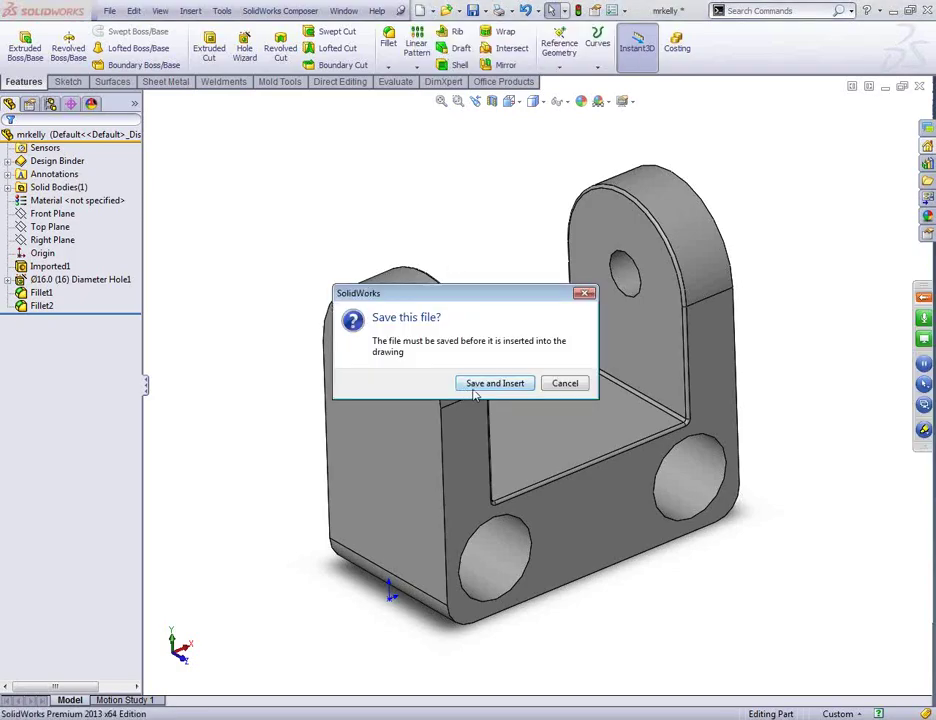
left_click(497, 384)
left_click(180, 236)
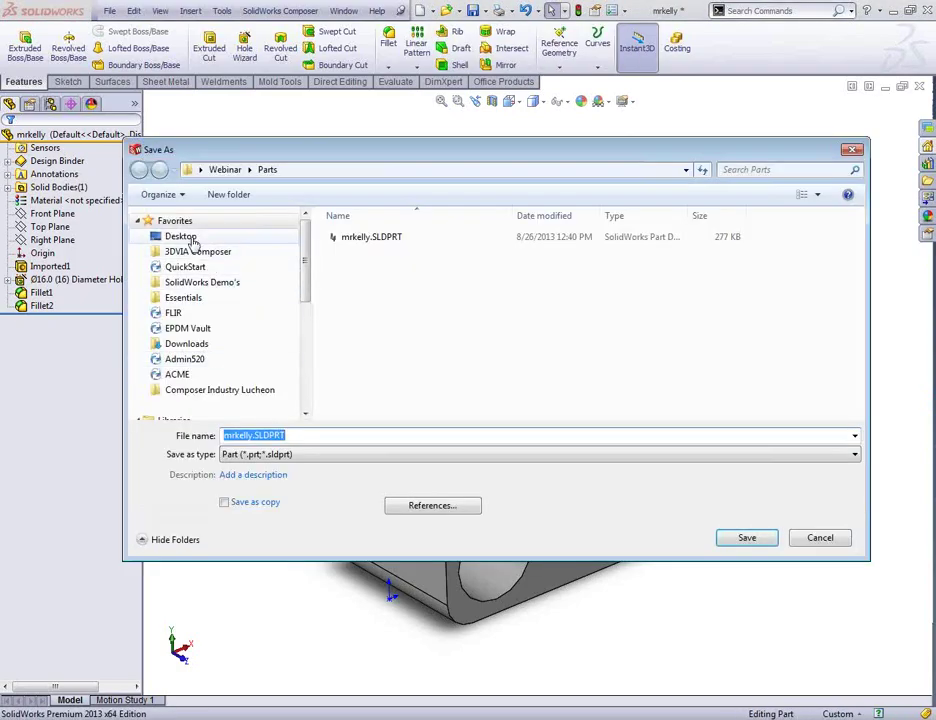
left_click(747, 537)
left_click(535, 417)
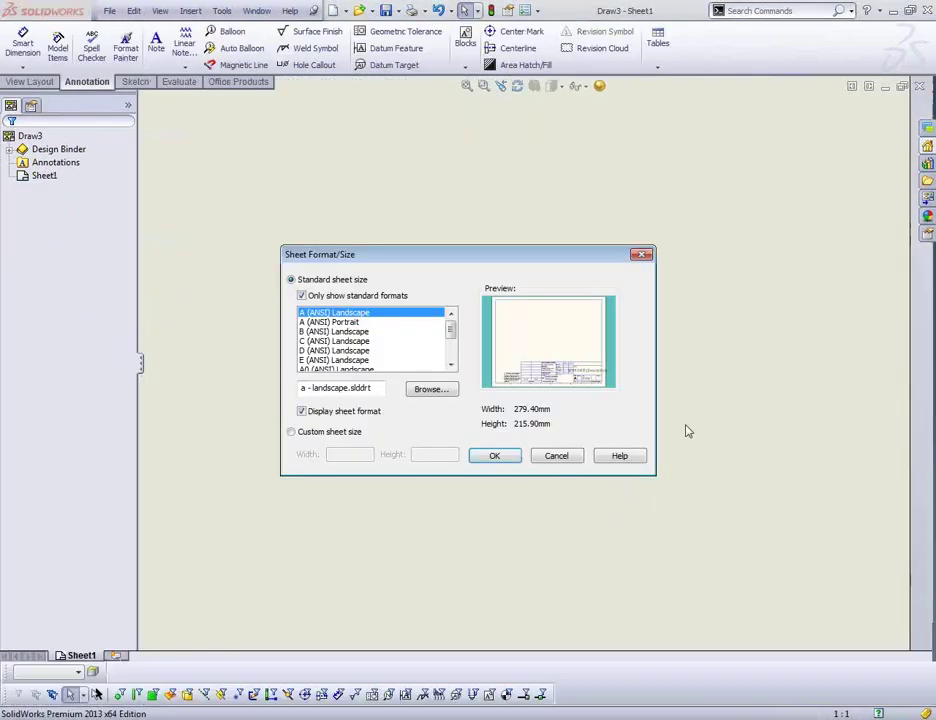
left_click(500, 458)
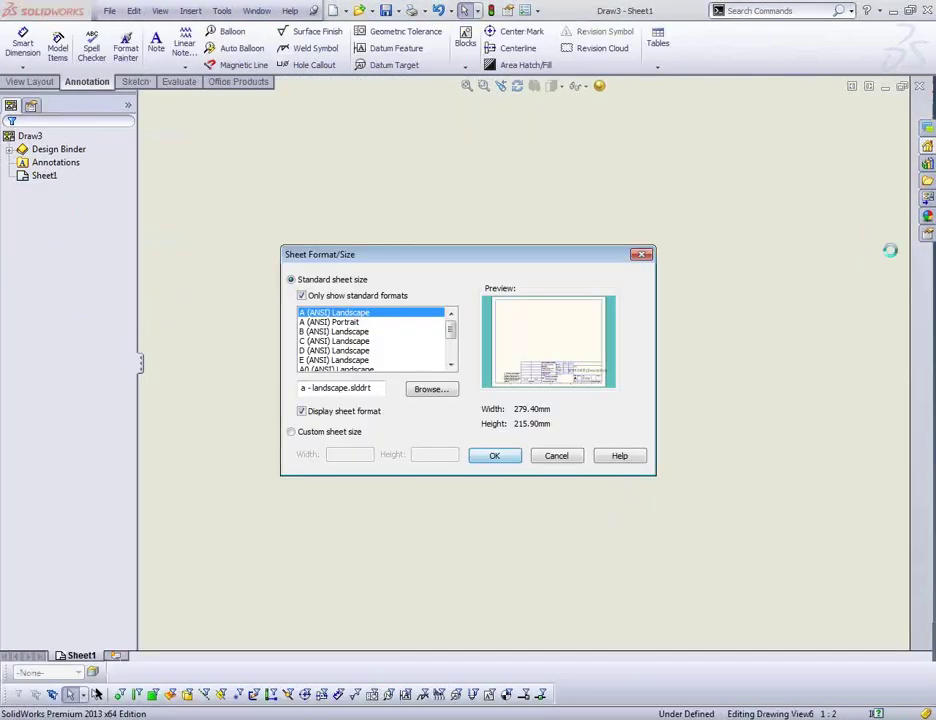
Place the front view on the sheet and project a top view, a right side view and an isometric view from it.
left_click(780, 300)
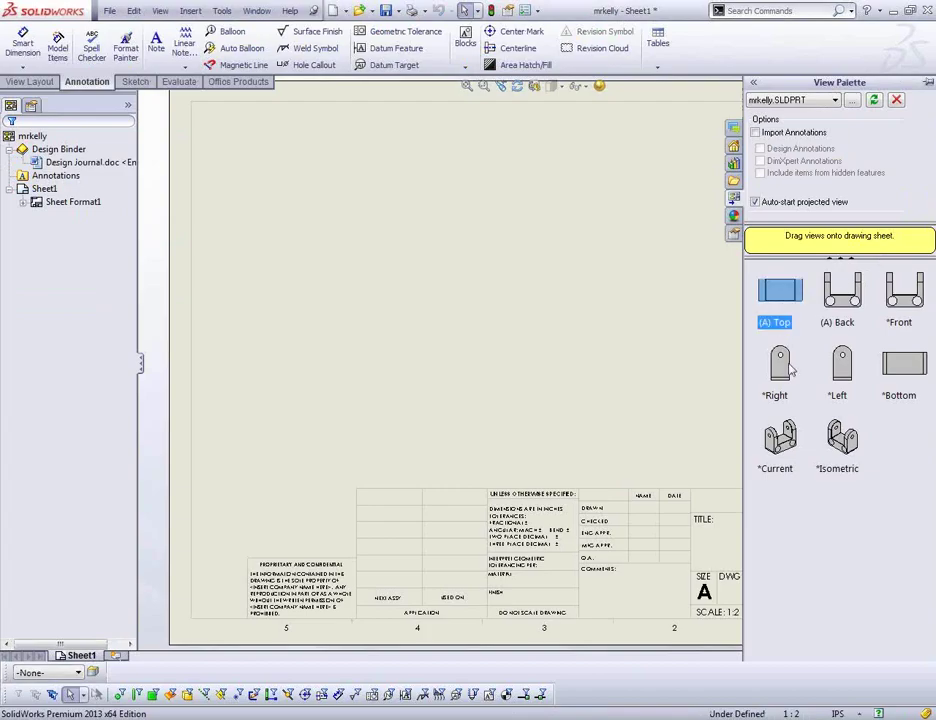
left_click_drag(890, 304, 340, 385)
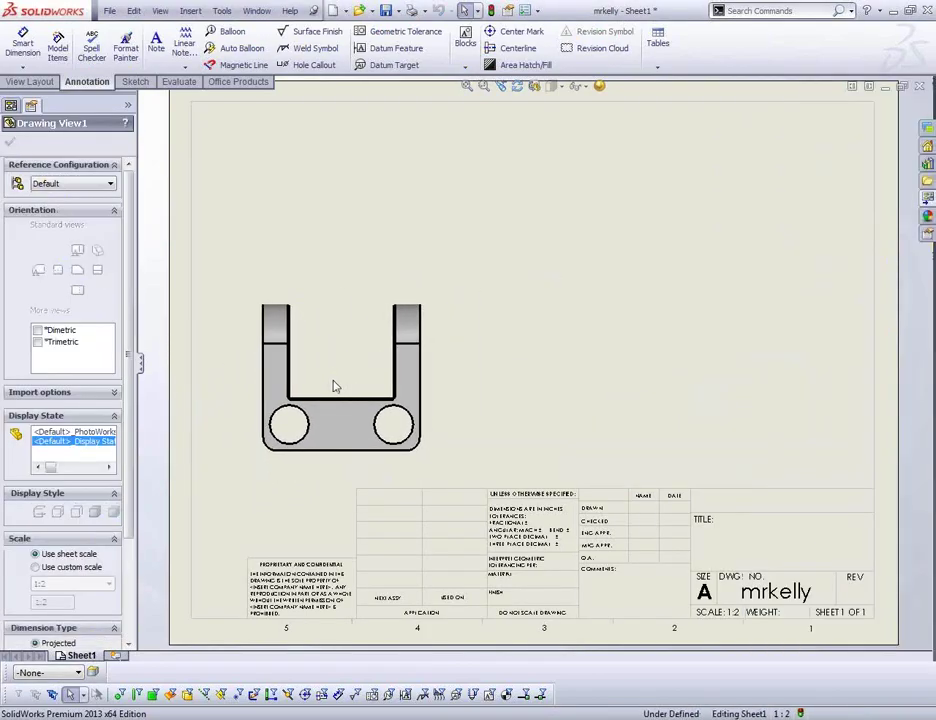
left_click(339, 188)
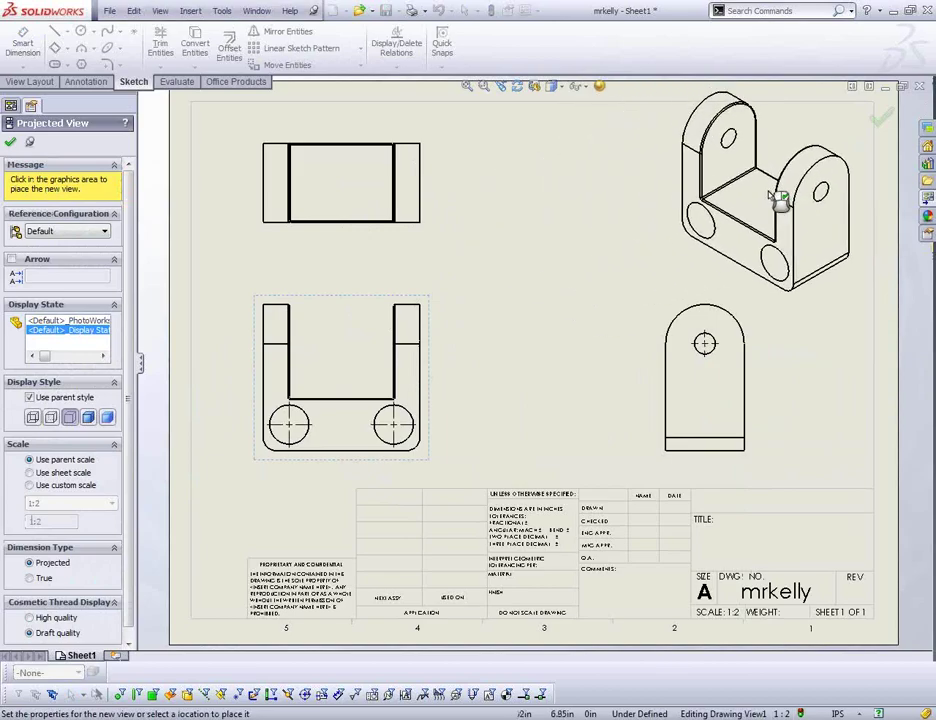
left_click(748, 205)
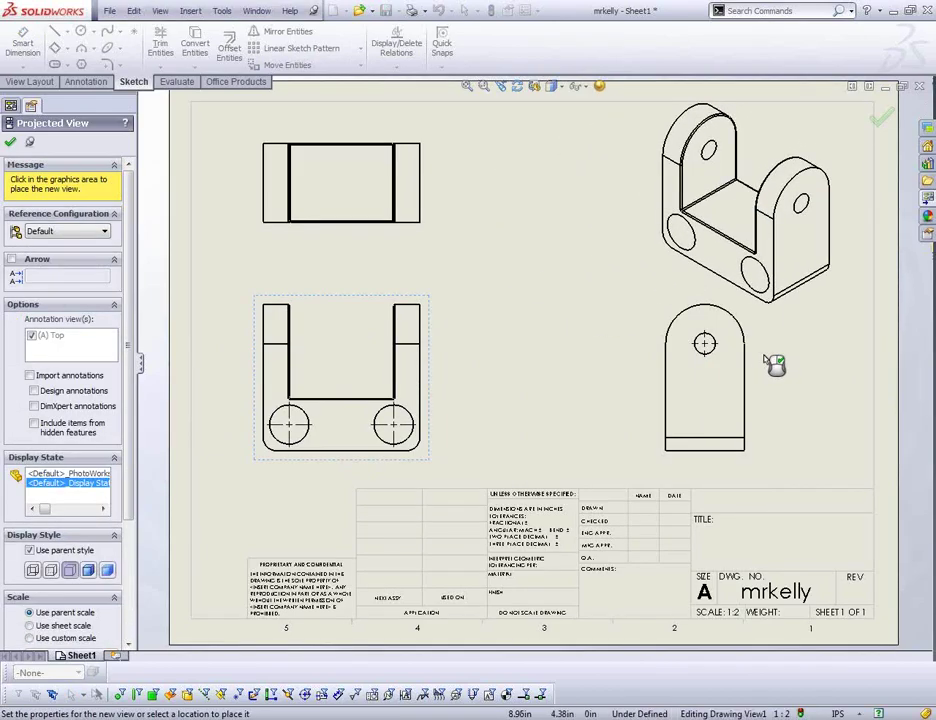
key("Escape")
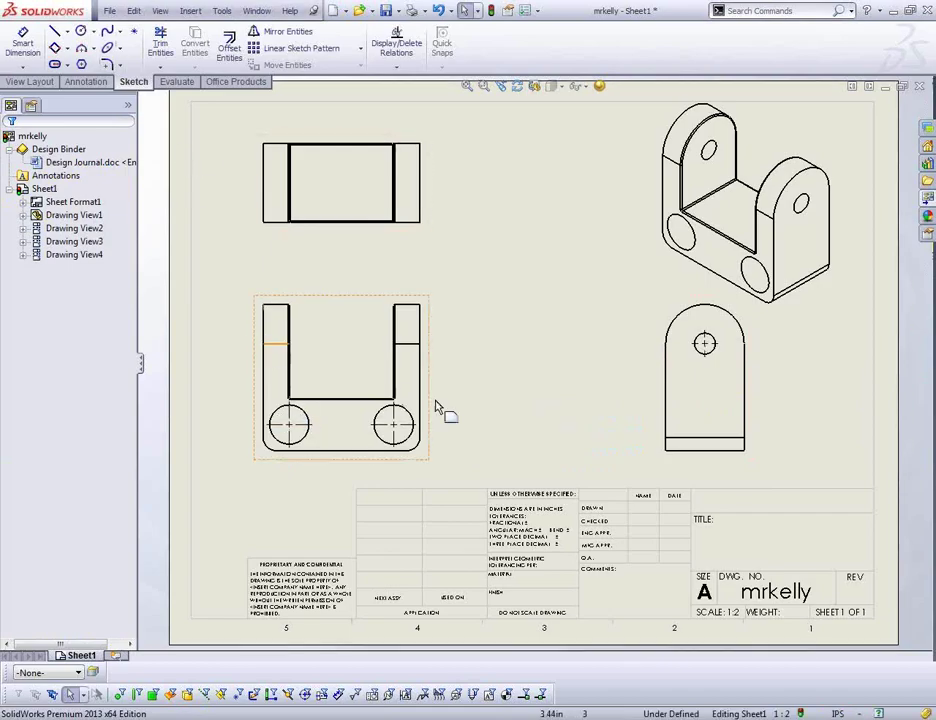
Fit the whole drawing sheet in view, switch to the PowerPoint slide show and advance to the closing slide.
key("f")
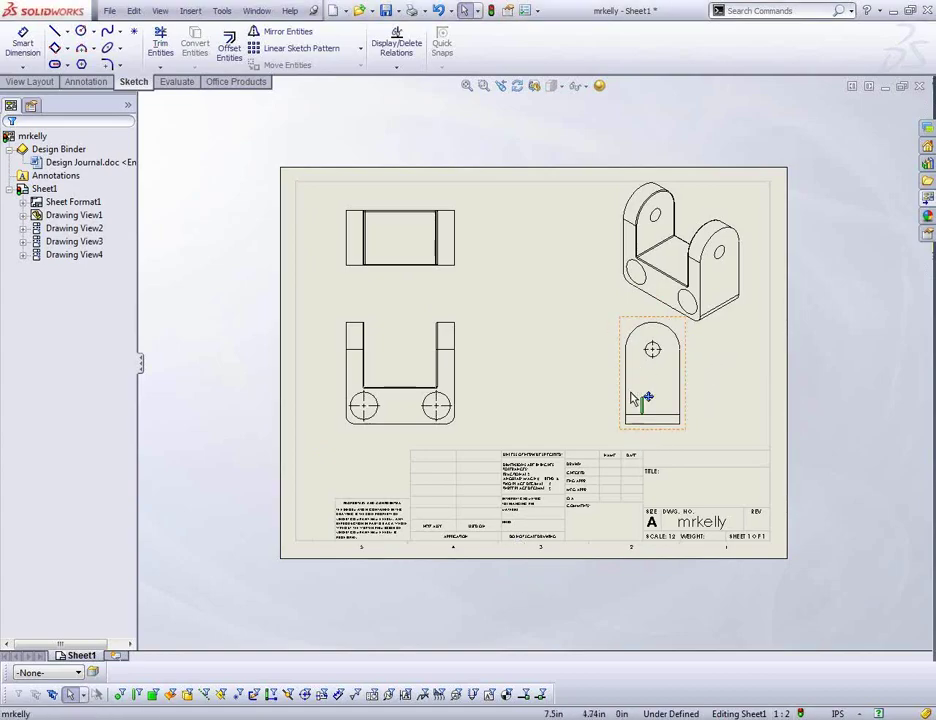
left_click(527, 692)
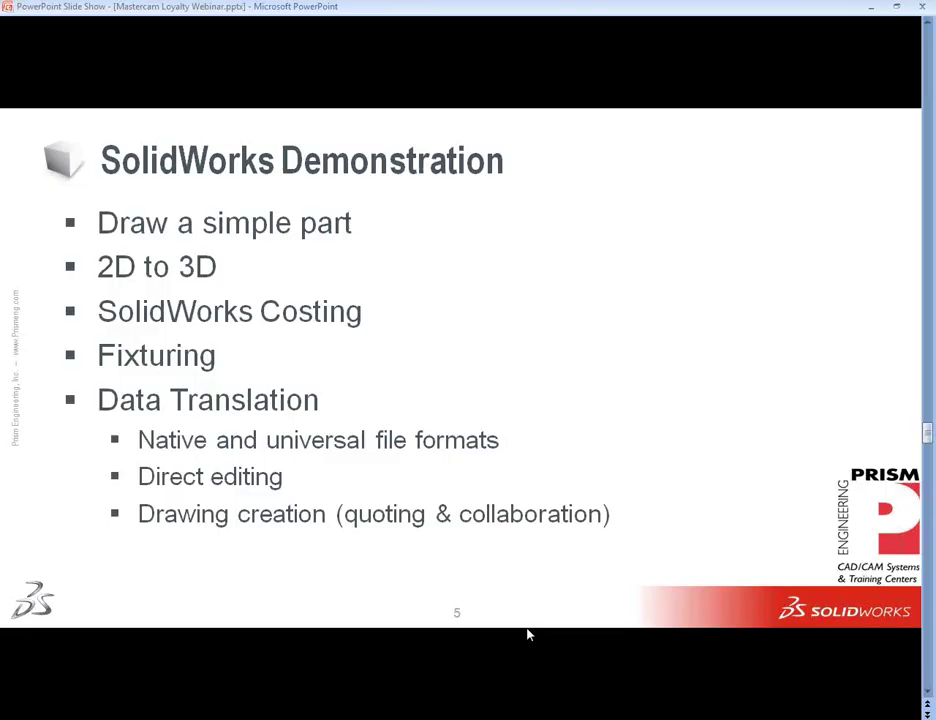
left_click(539, 254)
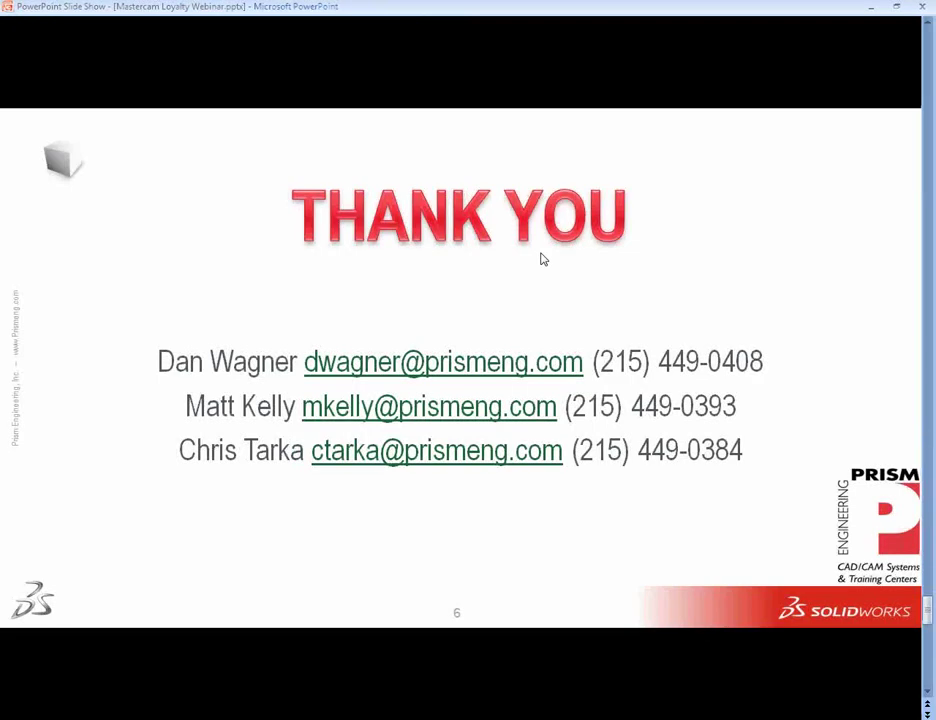